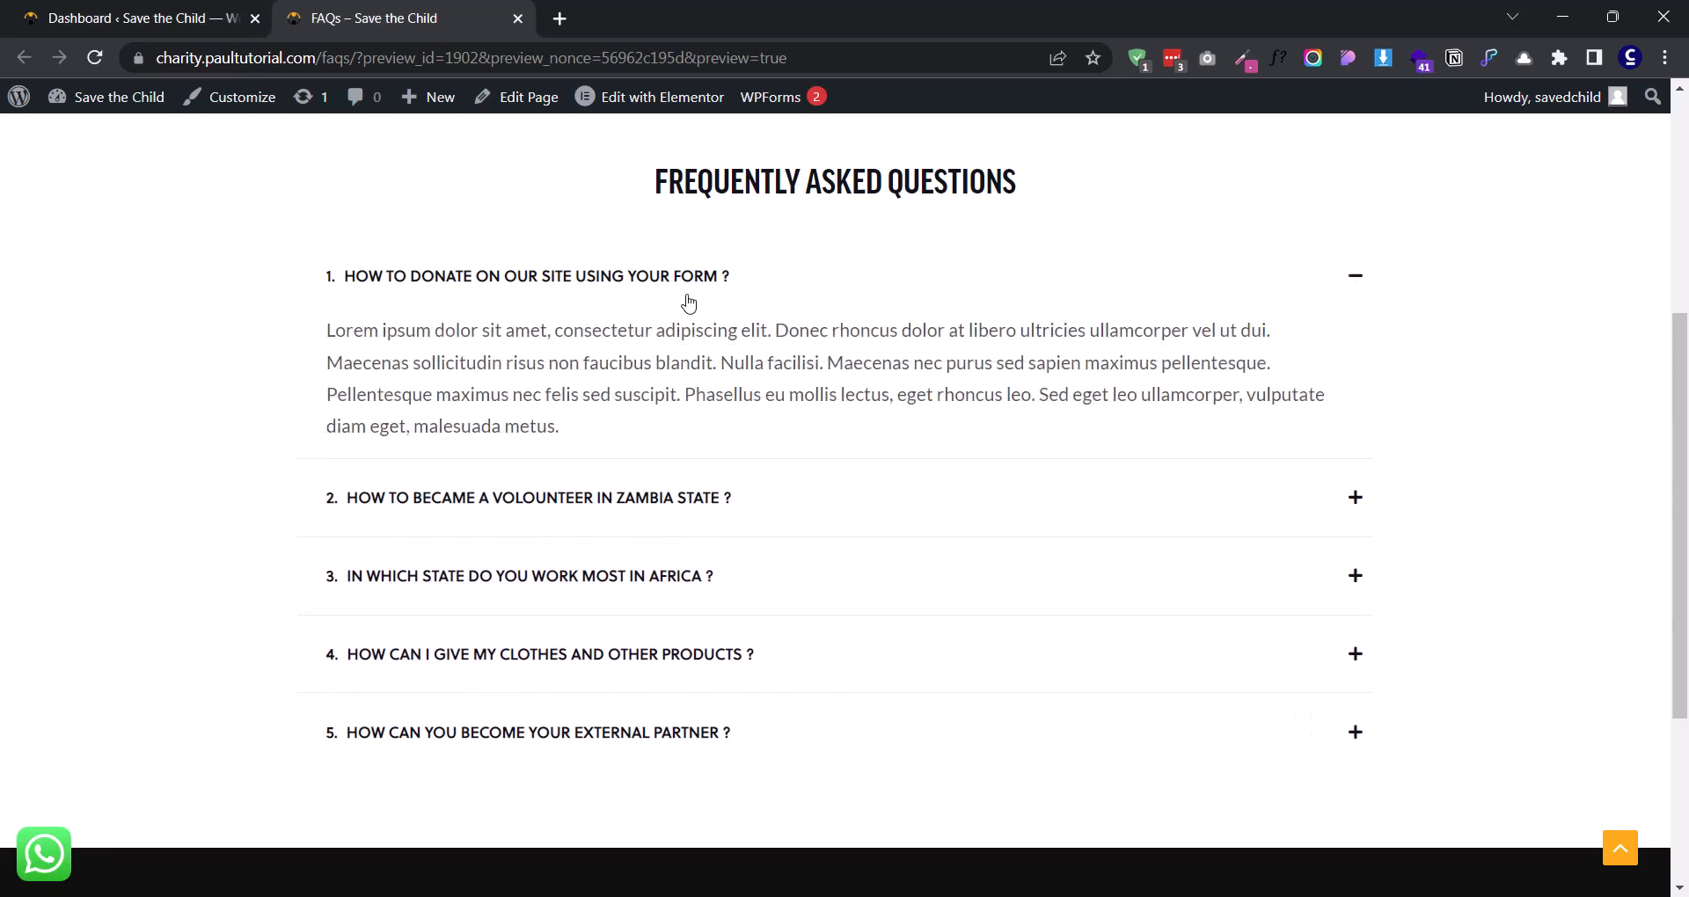
- Expand questions 2 to 5 on the reference FAQs page to examine how the accordion behaves
click(630, 488)
click(602, 576)
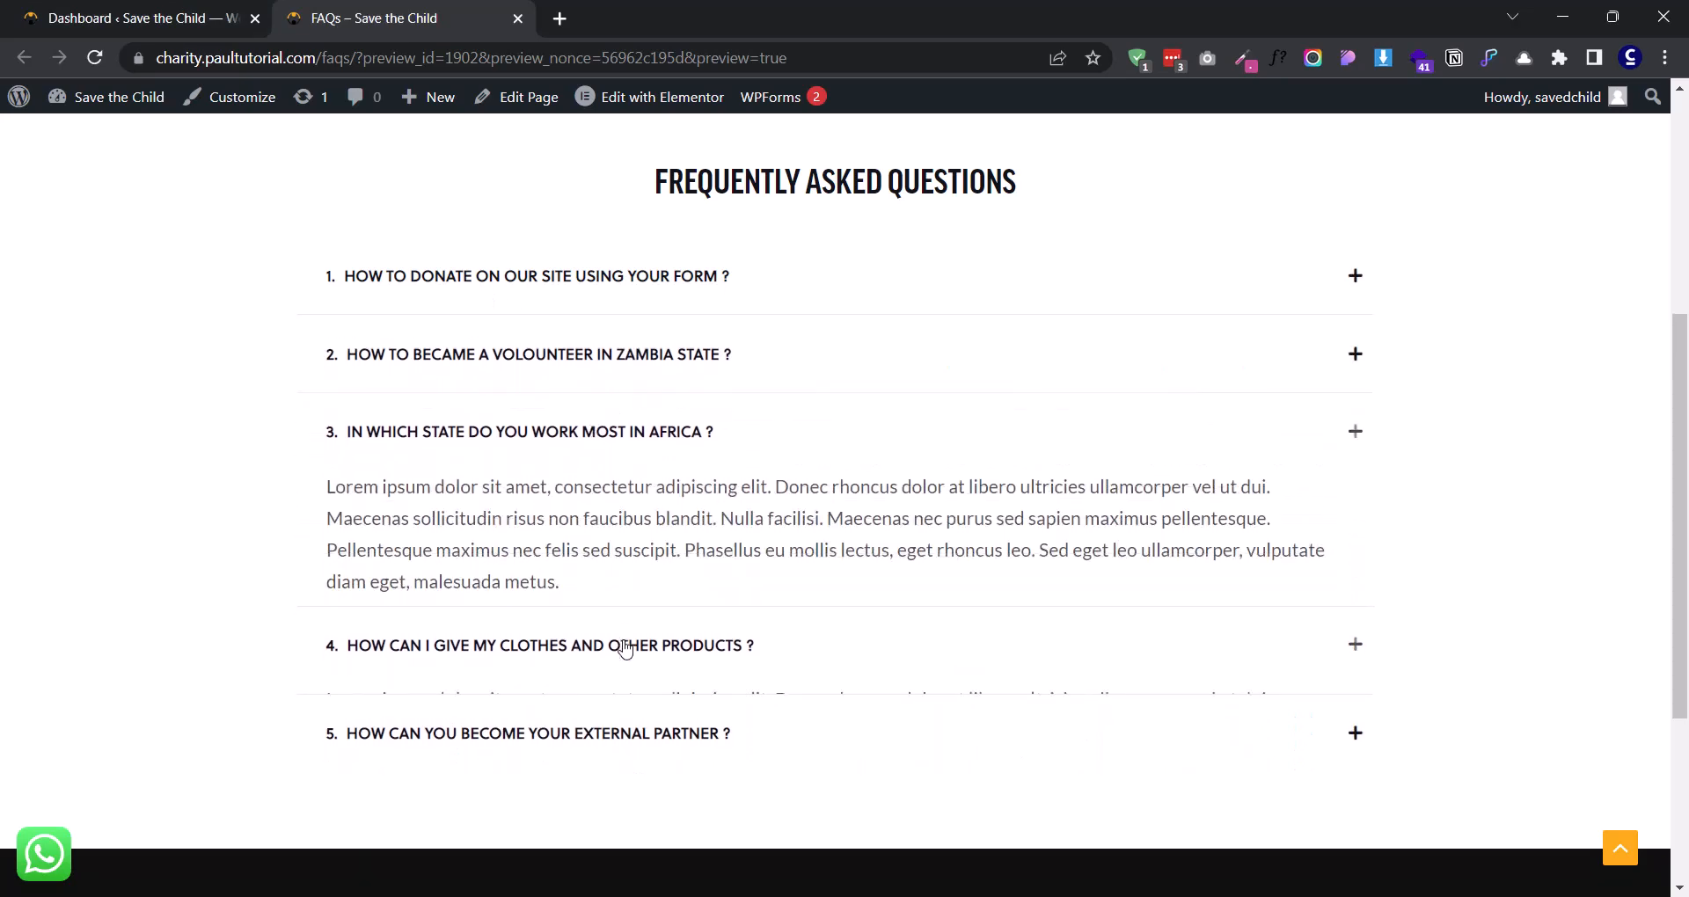
click(625, 651)
click(655, 732)
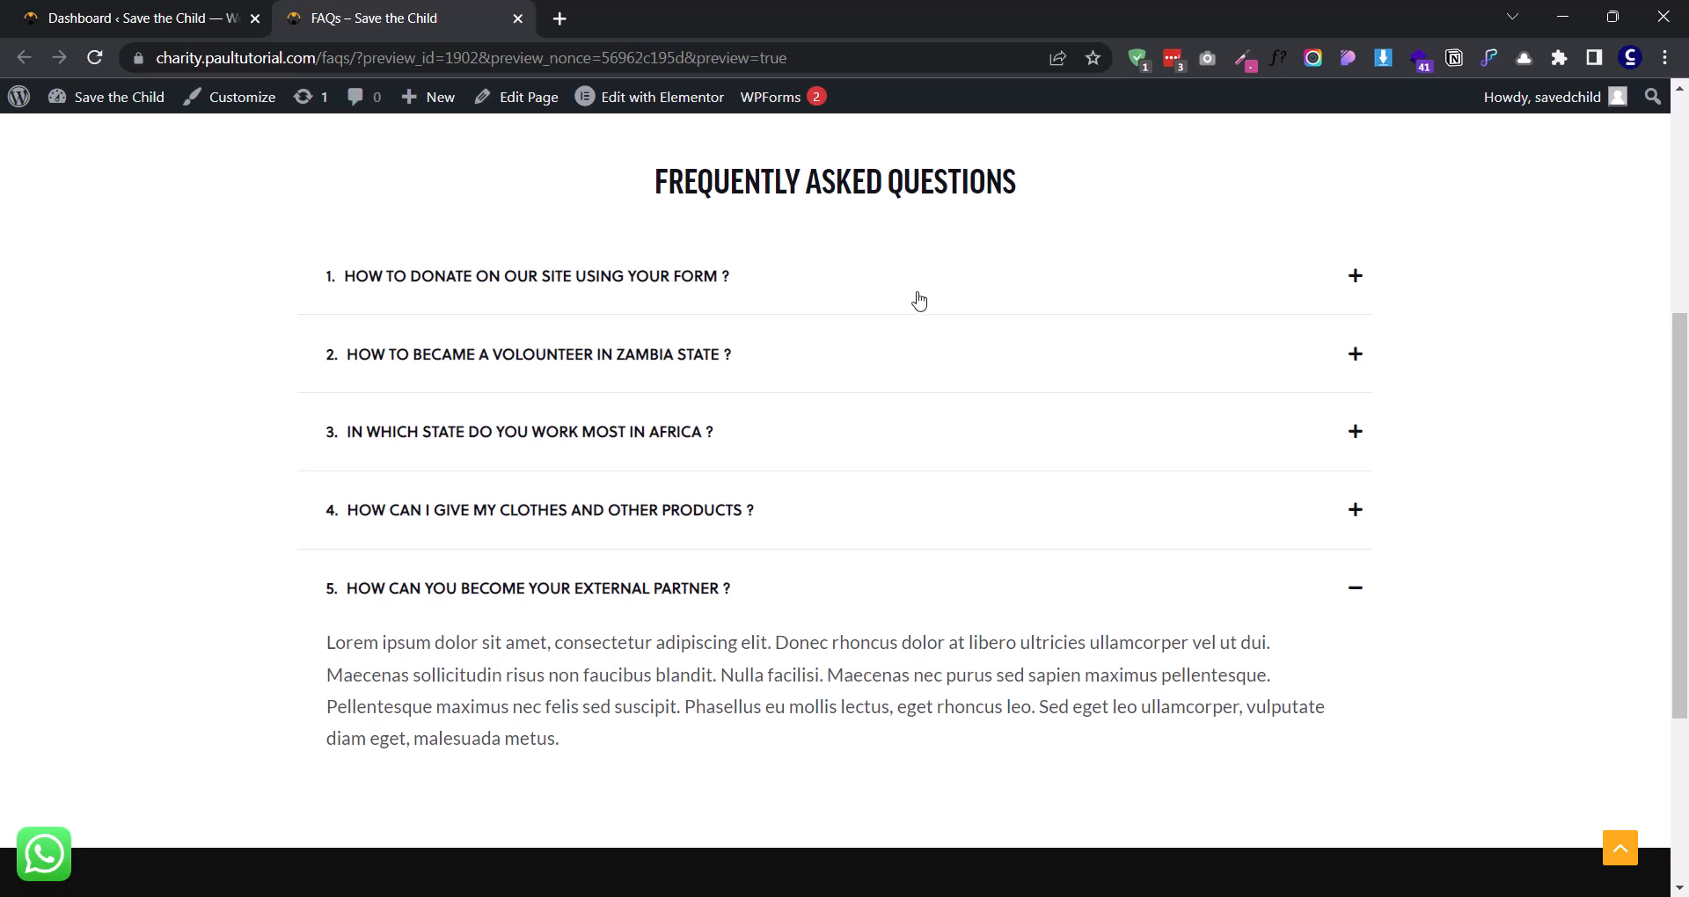
- Search the WordPress plugin directory for "qi addons", then install and activate Qi Addons For Elementor
click(209, 7)
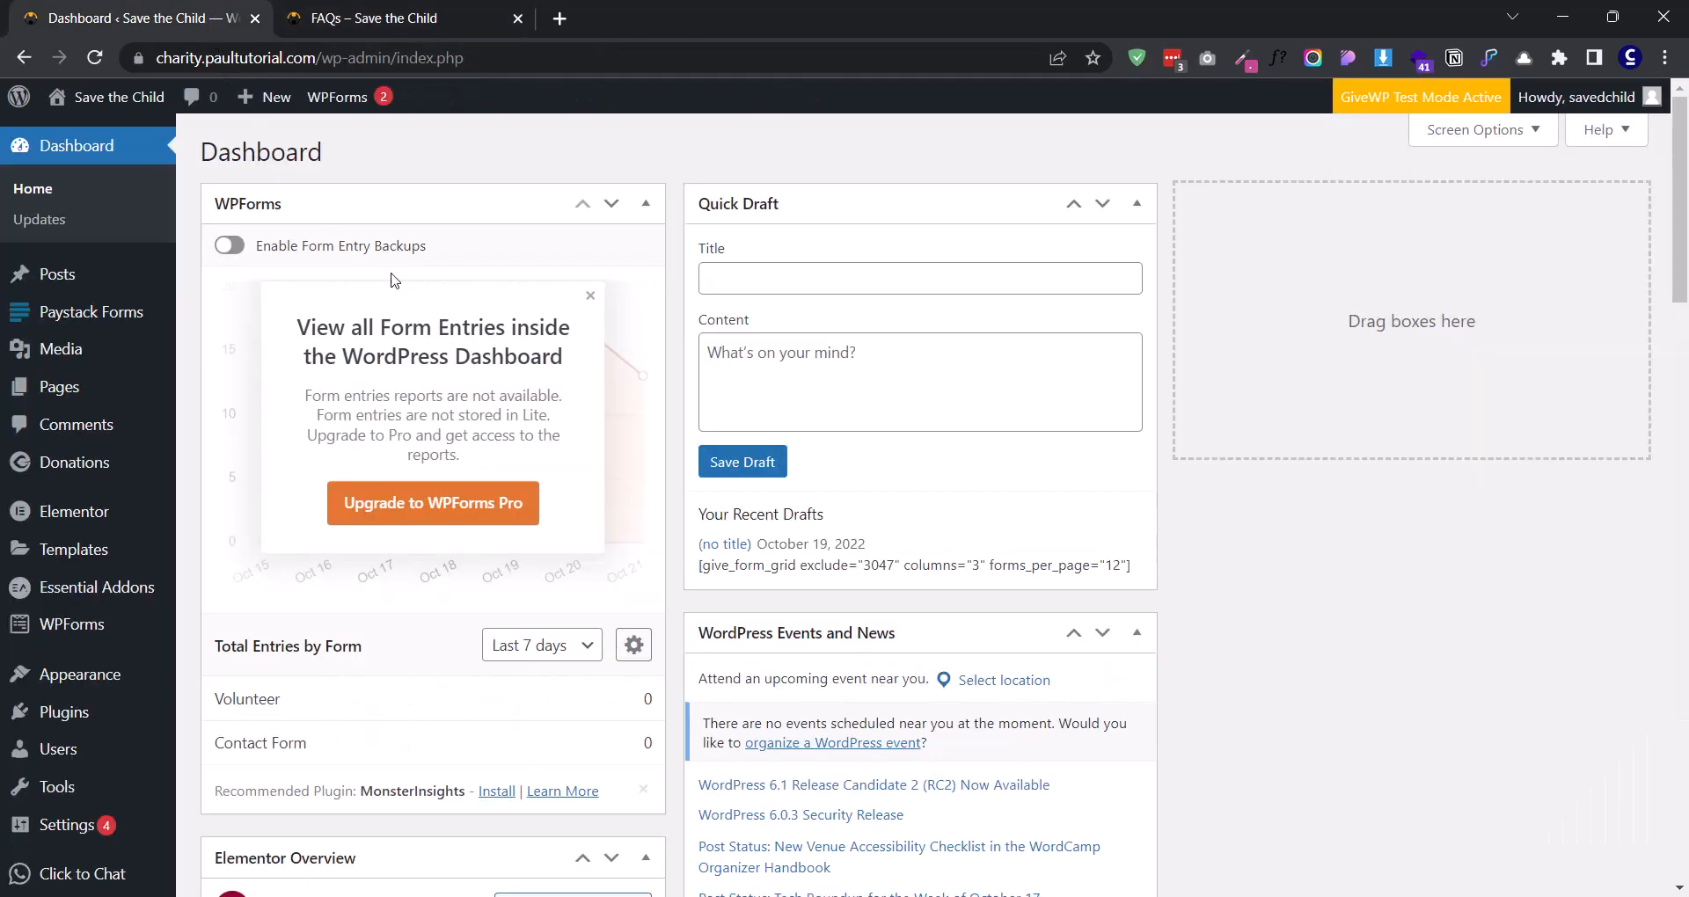
mouse_move(70, 729)
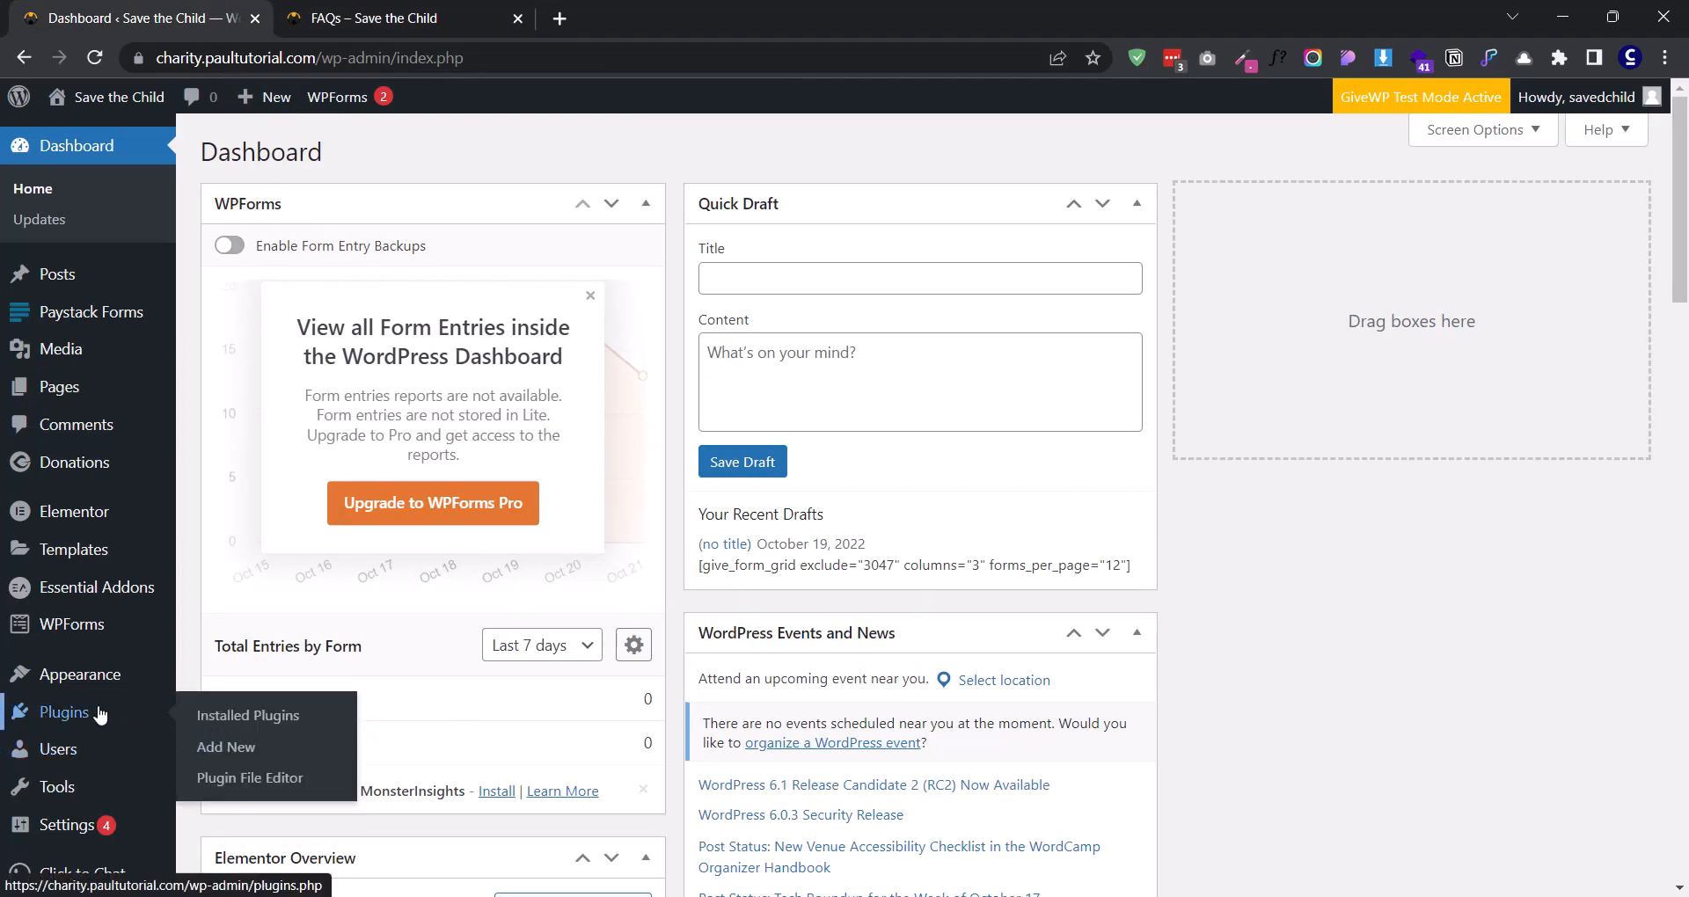
click(215, 757)
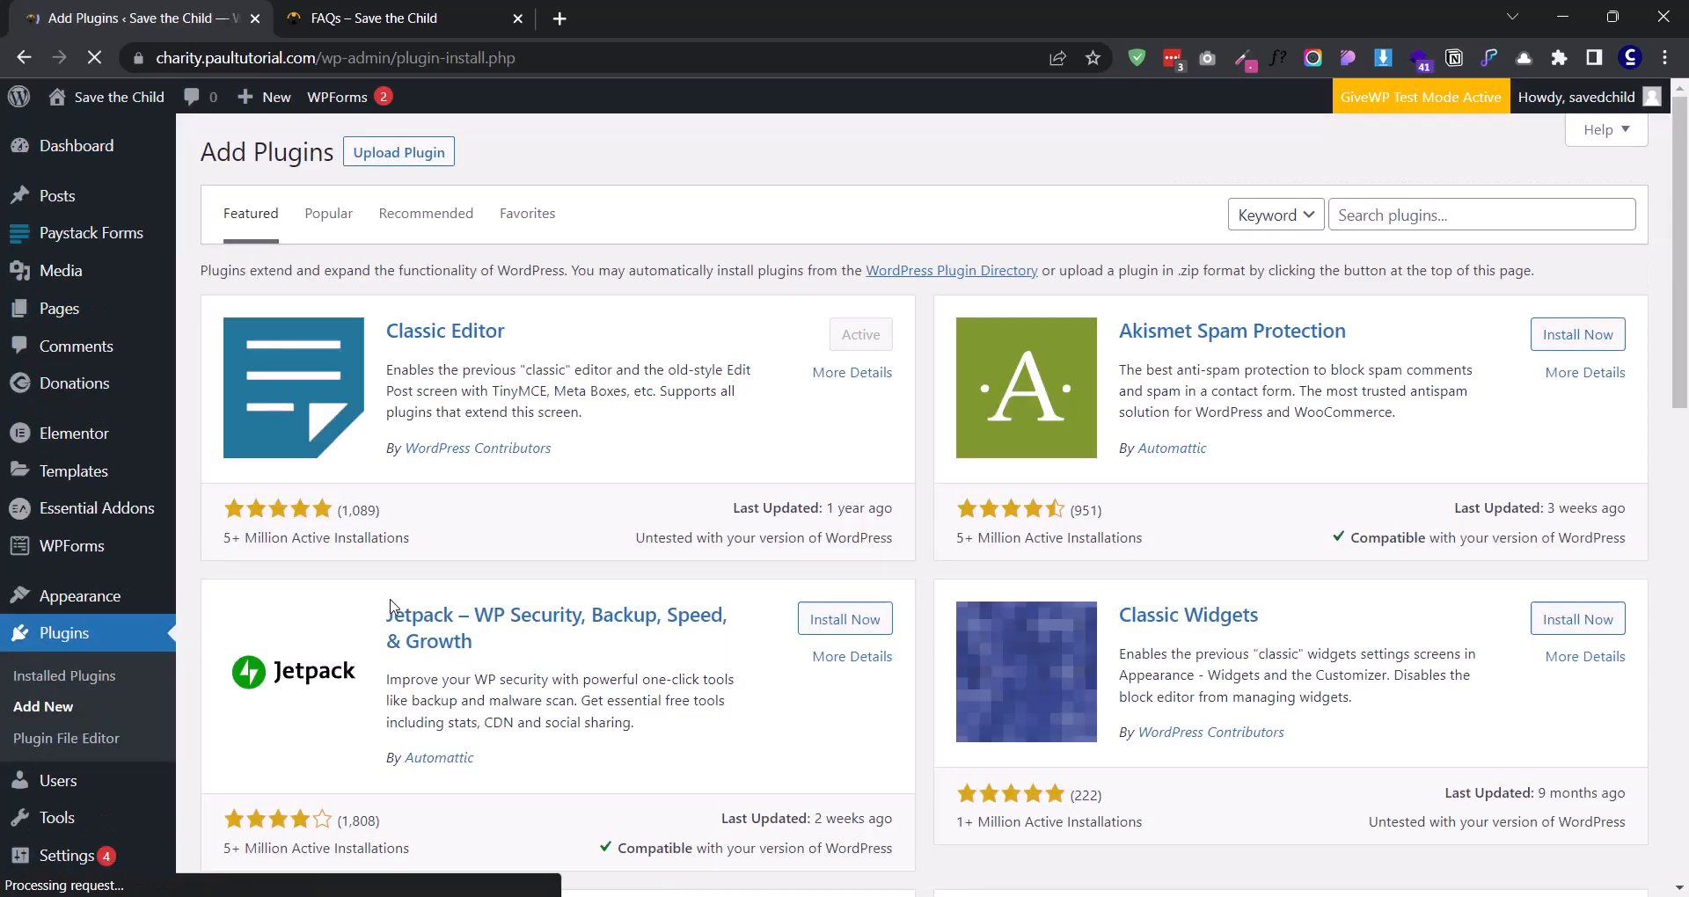
click(1360, 212)
text(qi a)
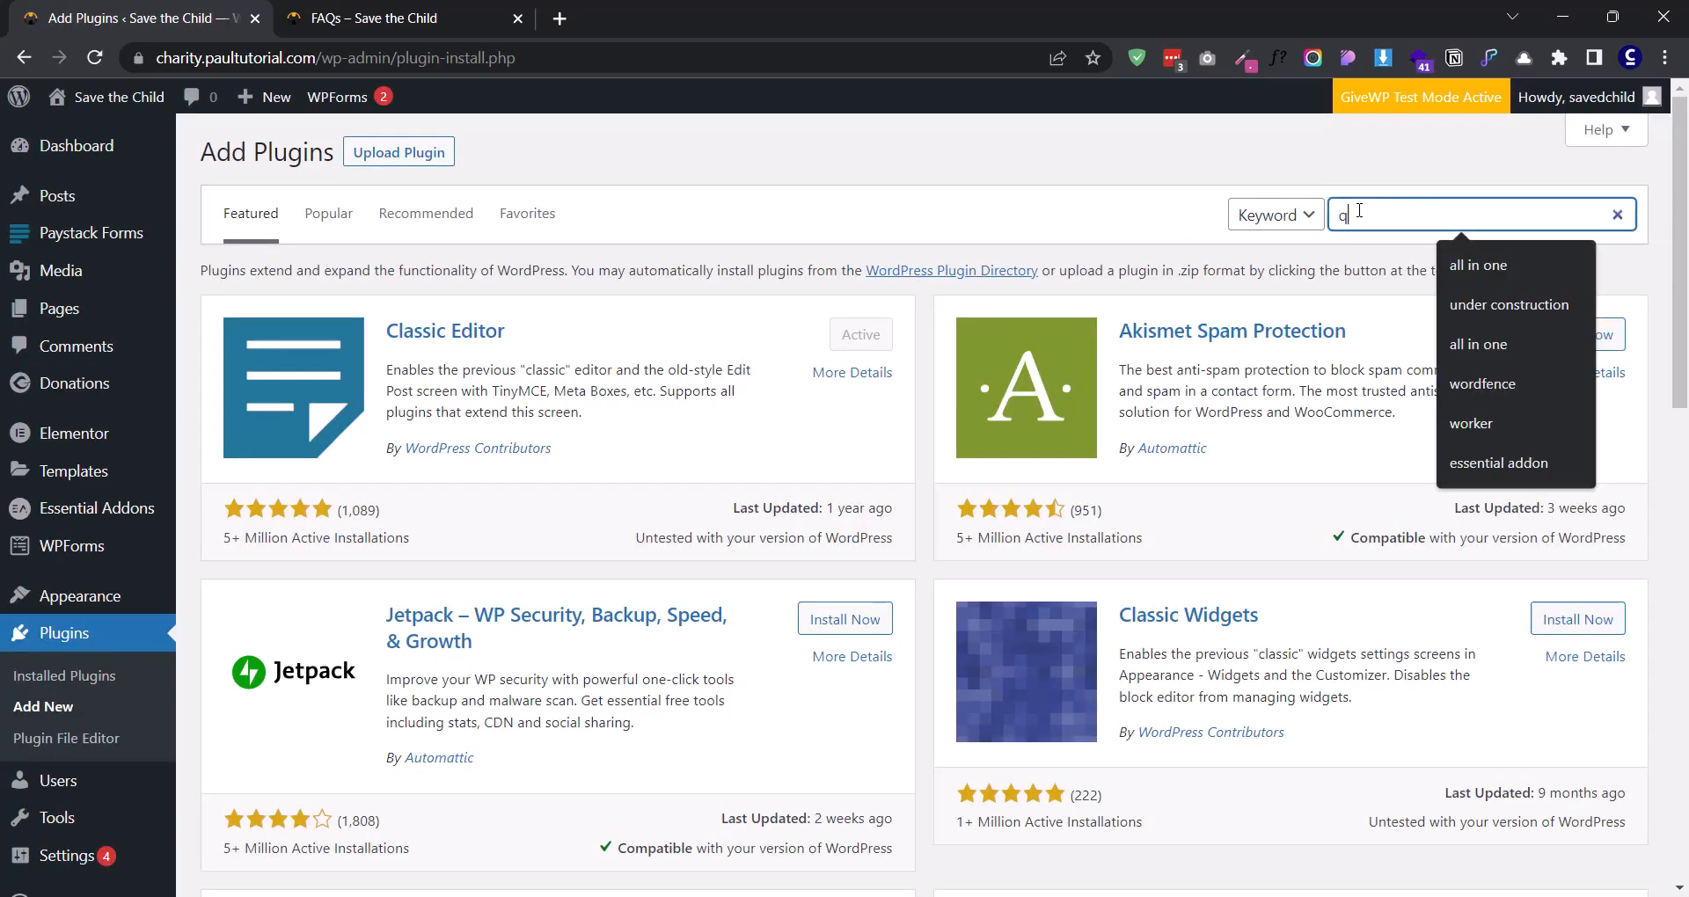
text(ddons)
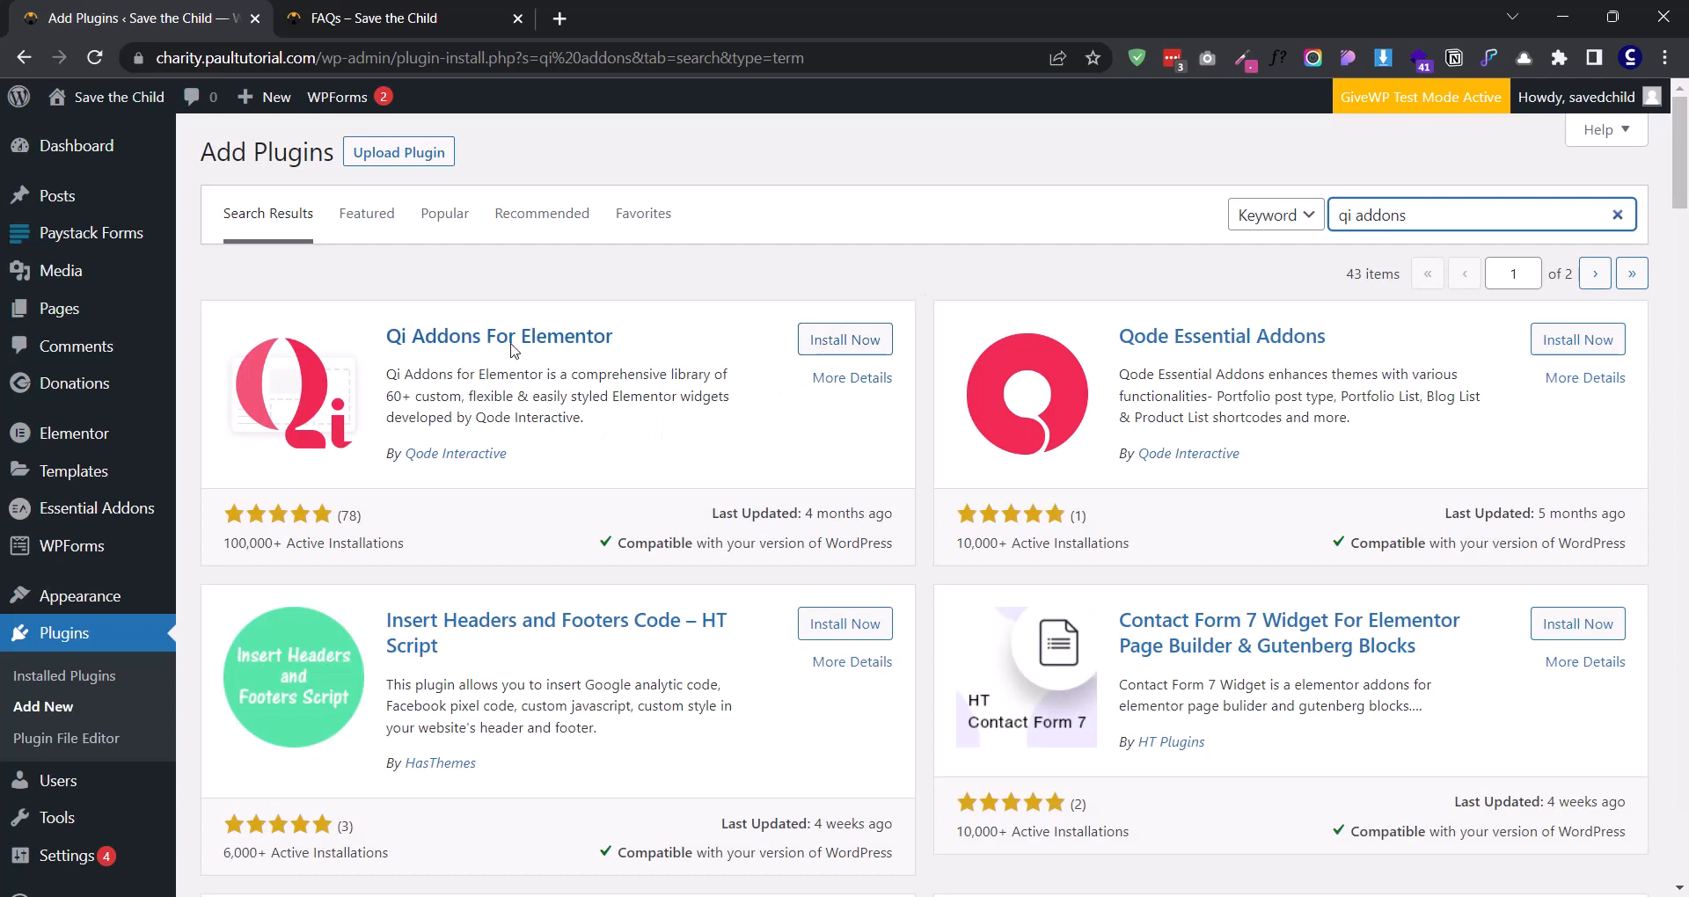
click(844, 352)
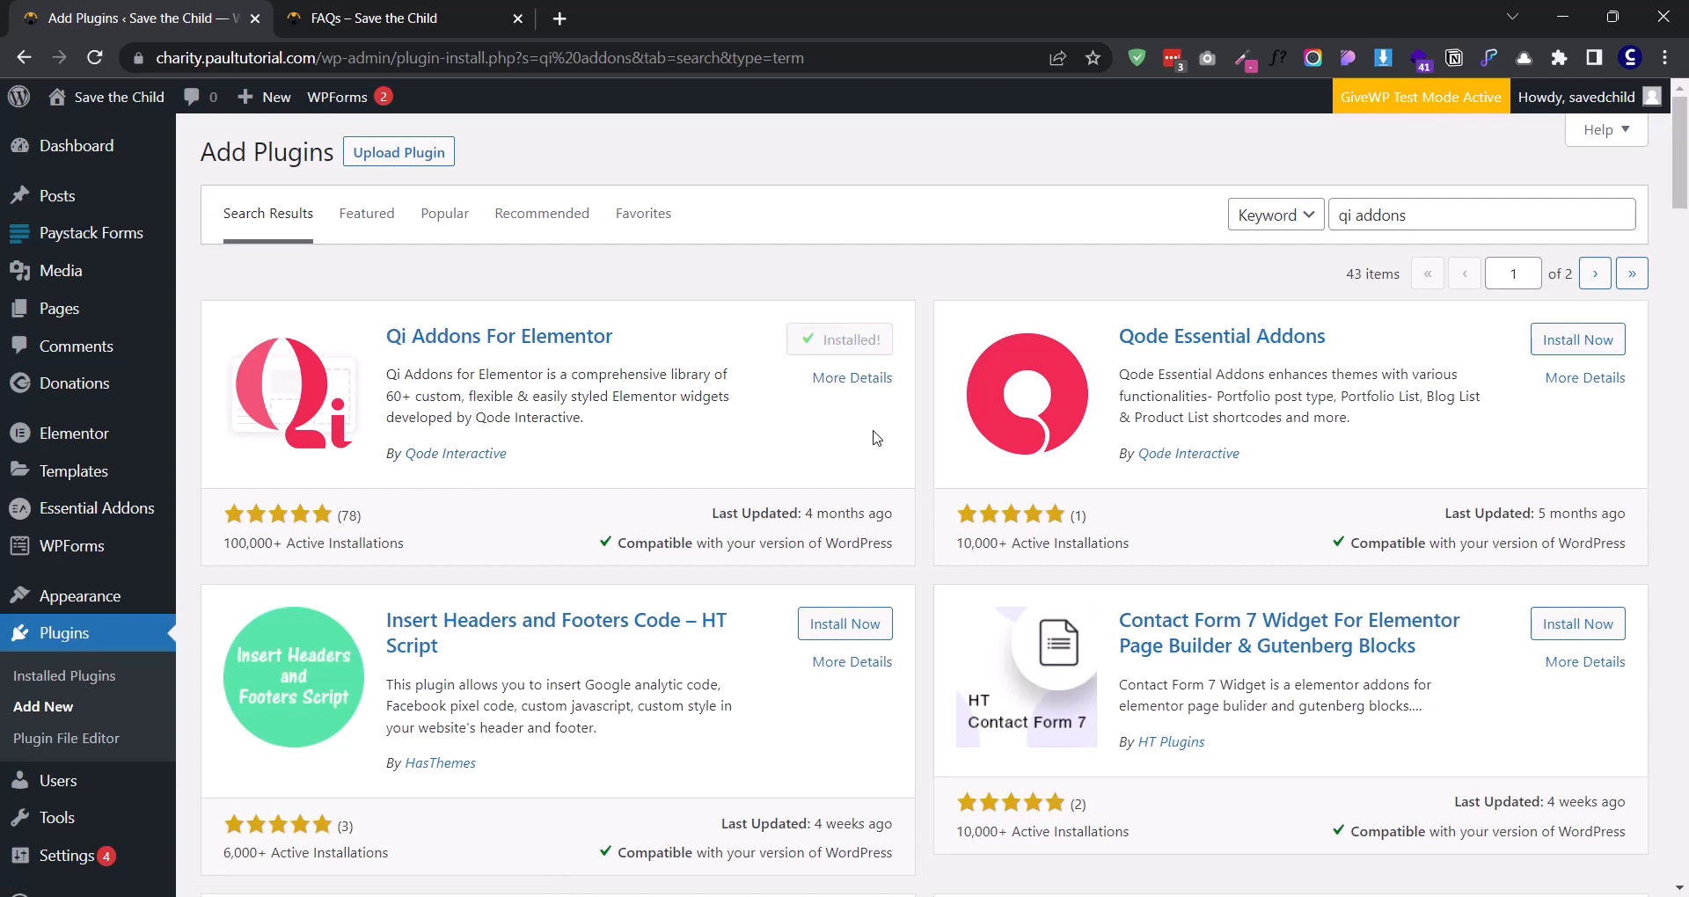
click(853, 346)
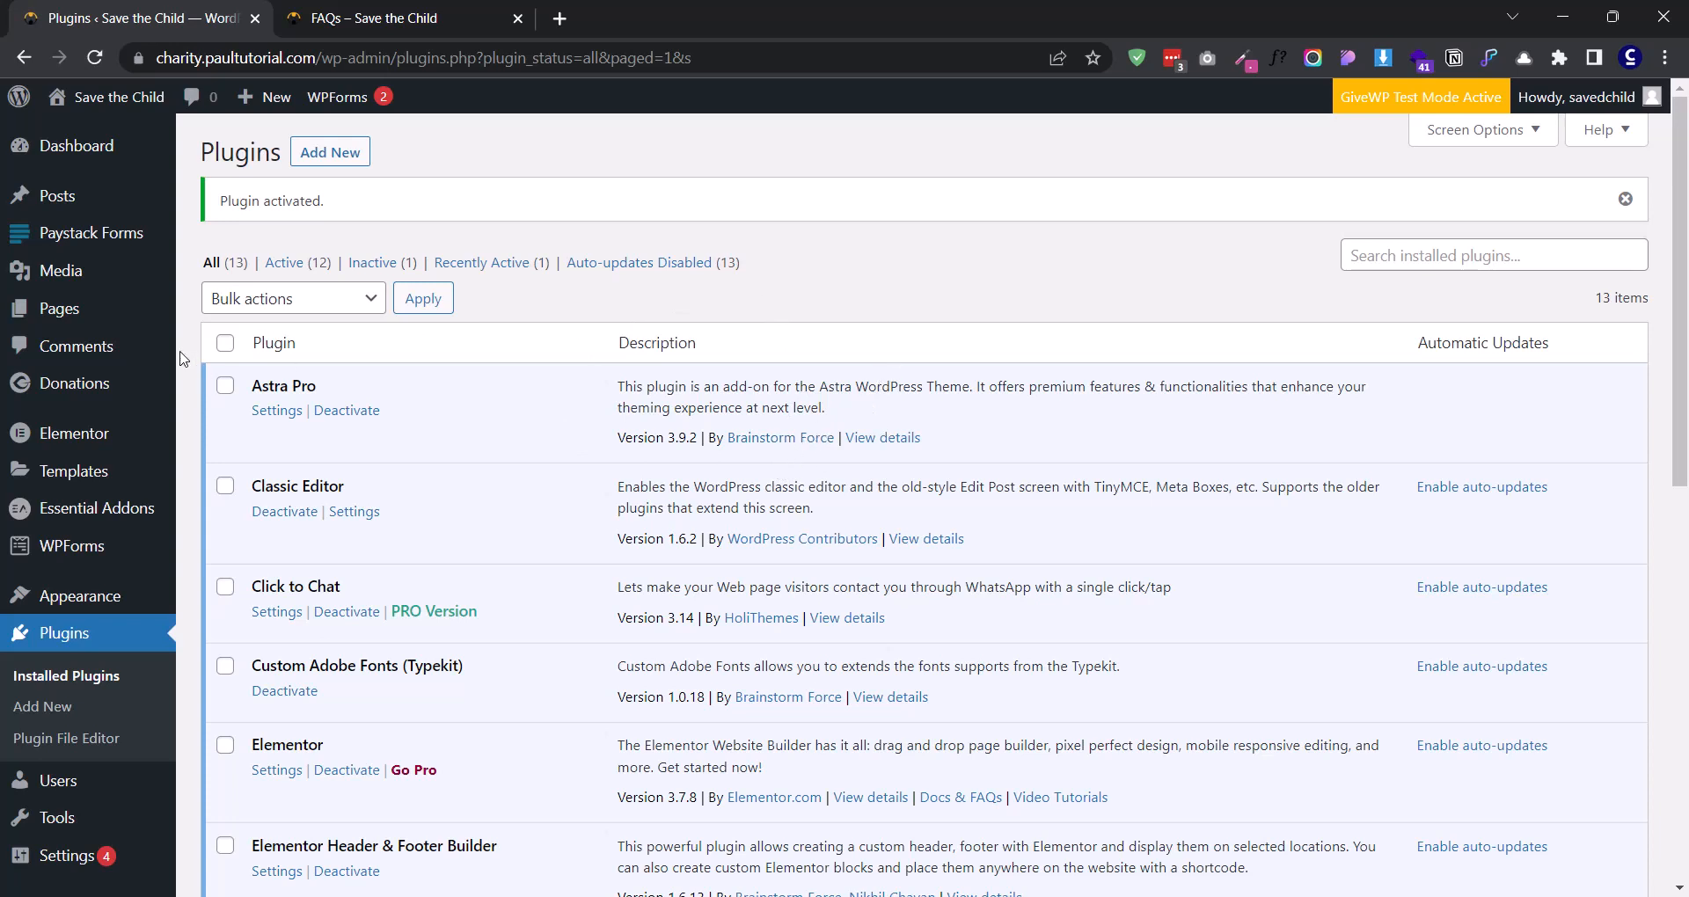
- Open the Frequently Asked Question page for editing with Elementor in a new browser tab
click(60, 308)
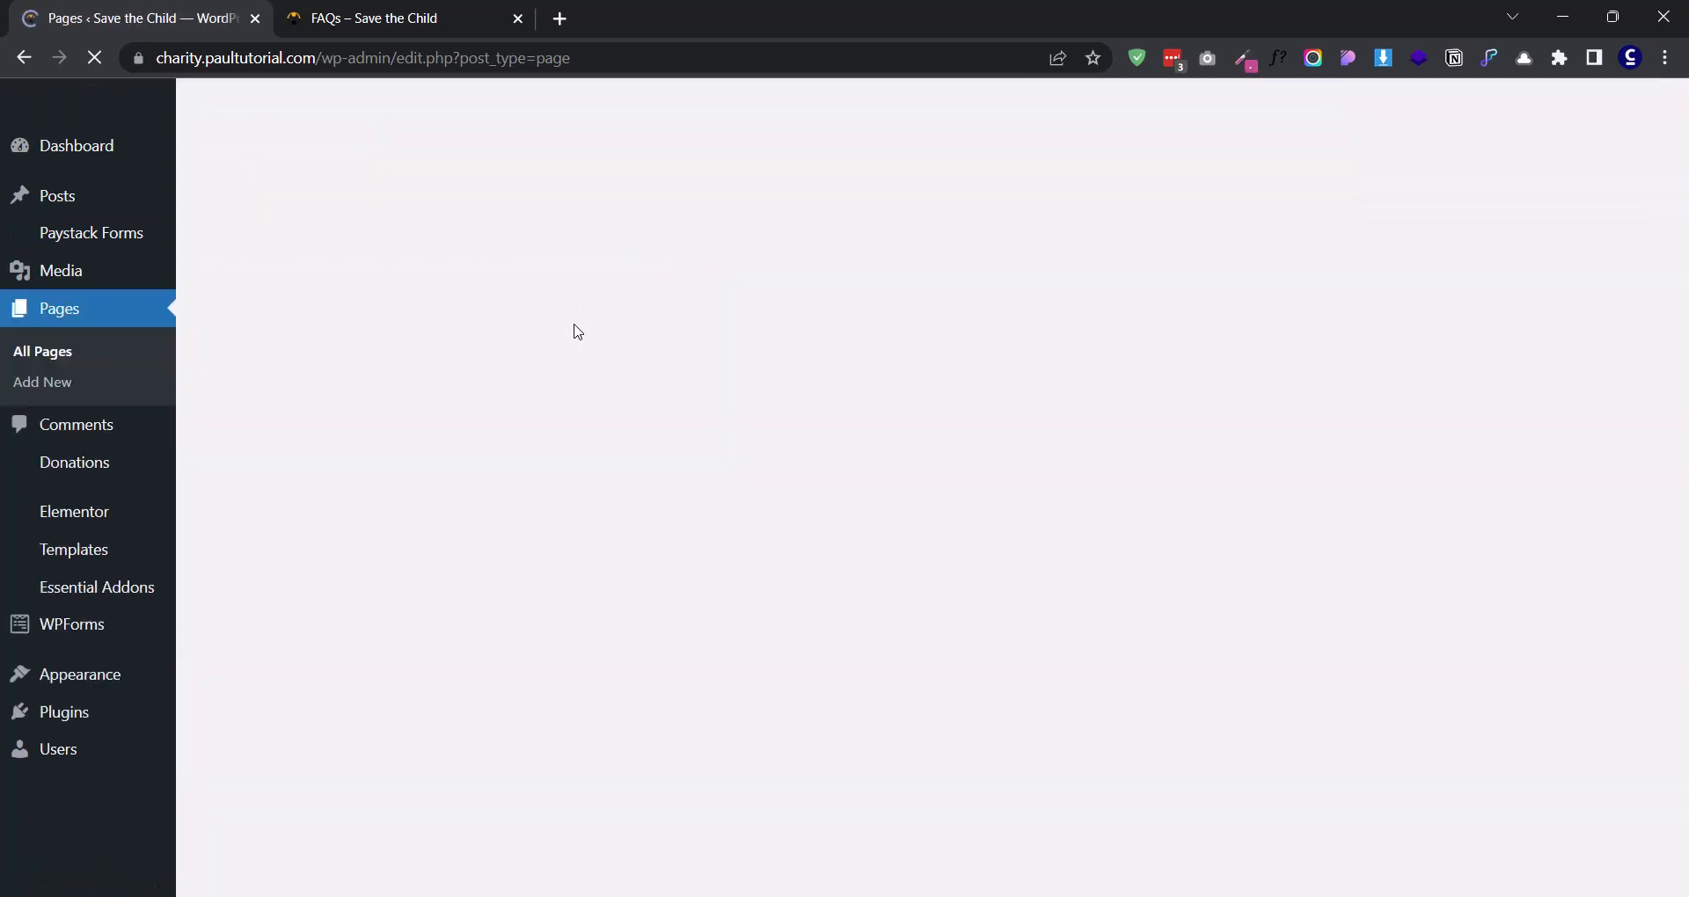
scroll(572, 396, down, 6)
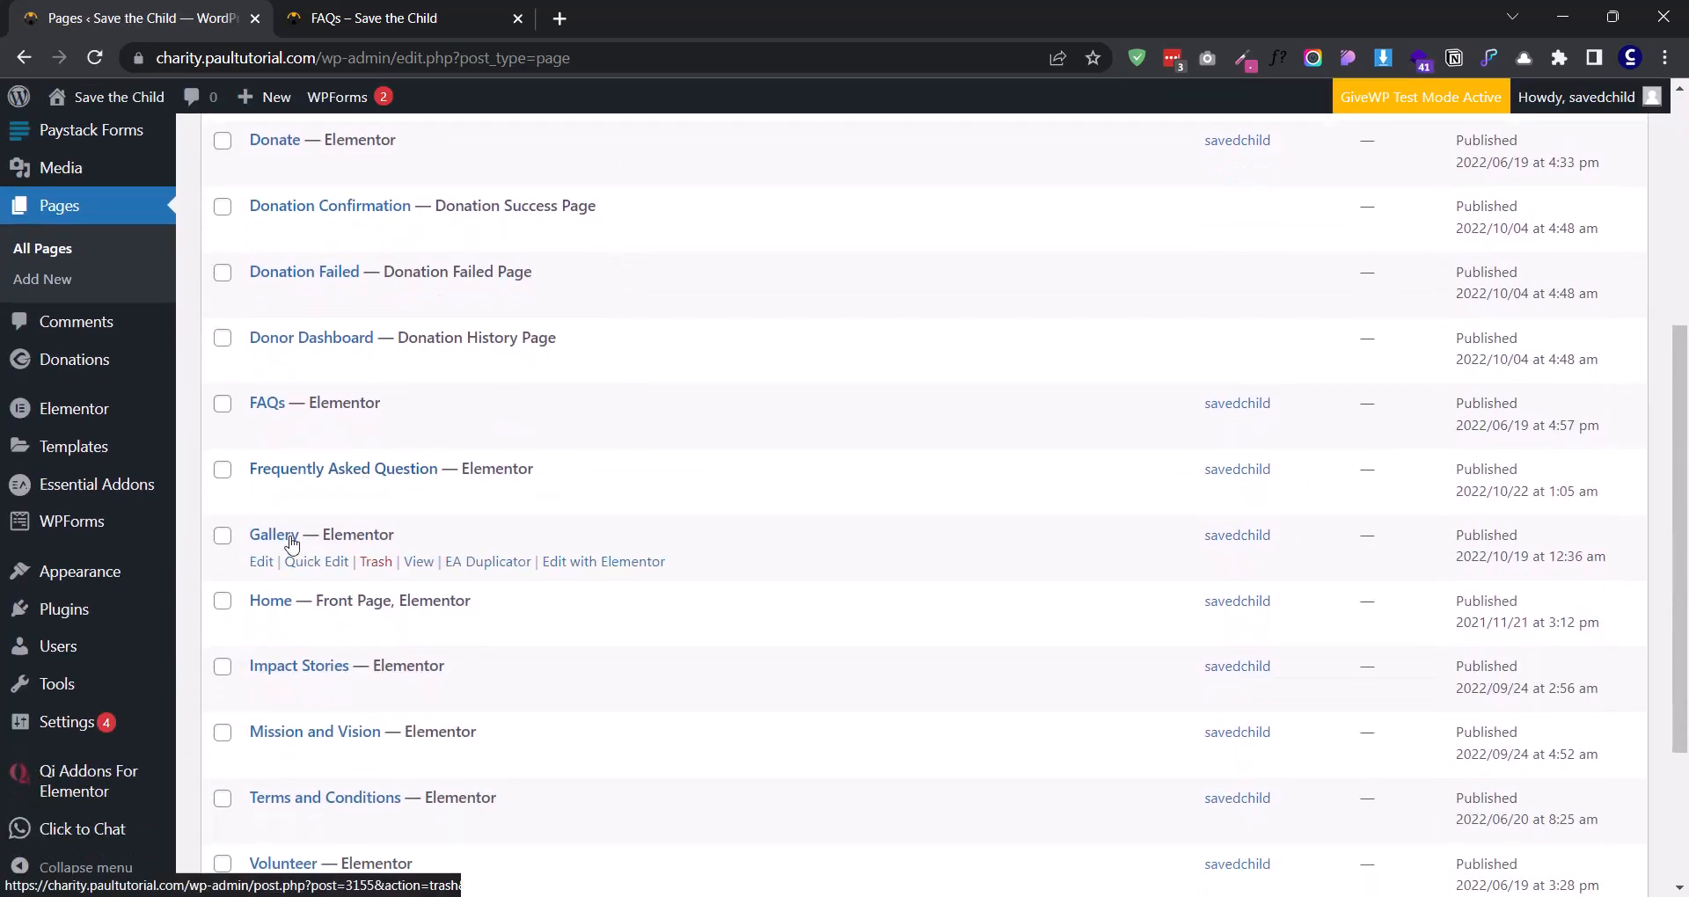
right_click(600, 494)
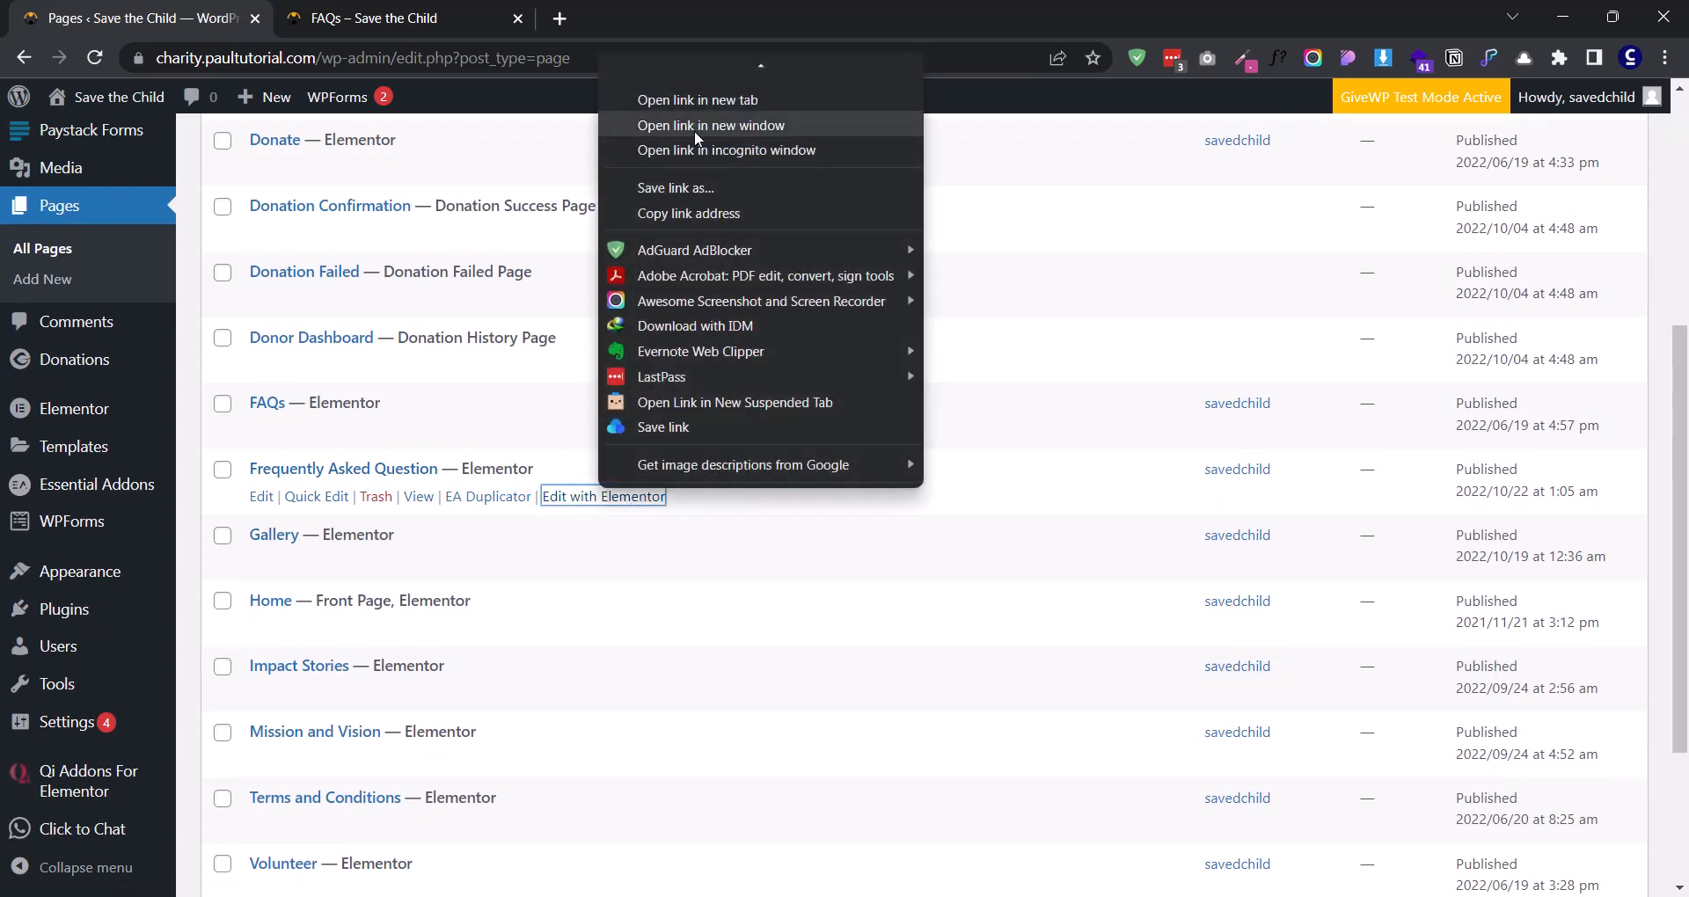
click(688, 107)
click(440, 18)
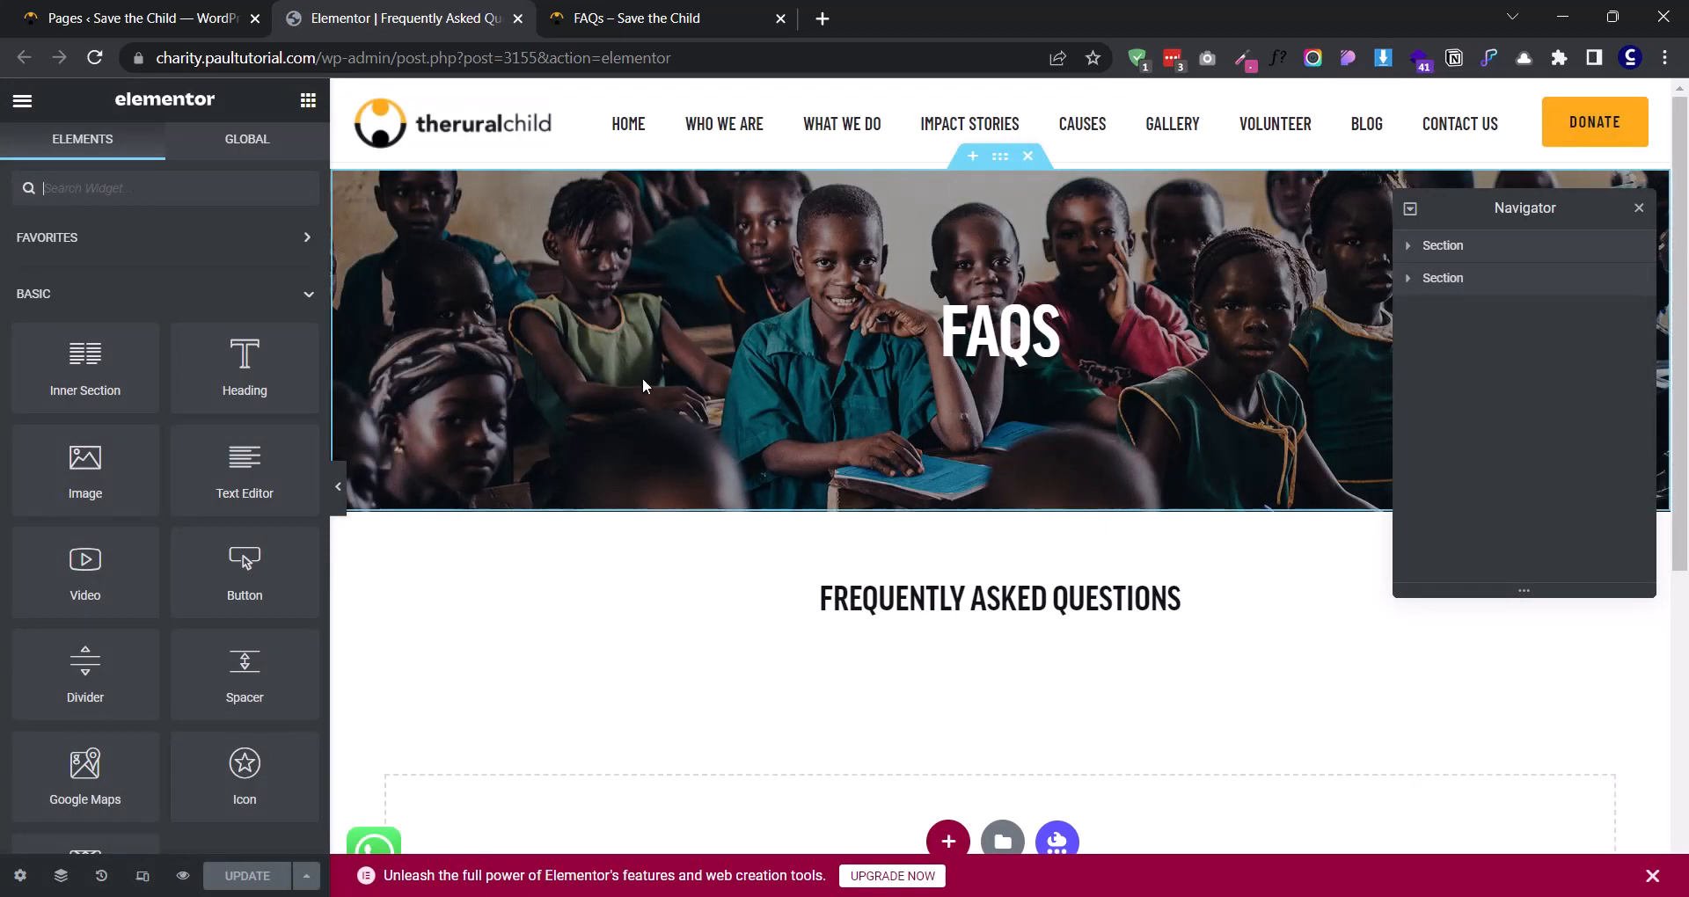
- Replace the banner heading's title with "Frequently asked question"
click(1011, 347)
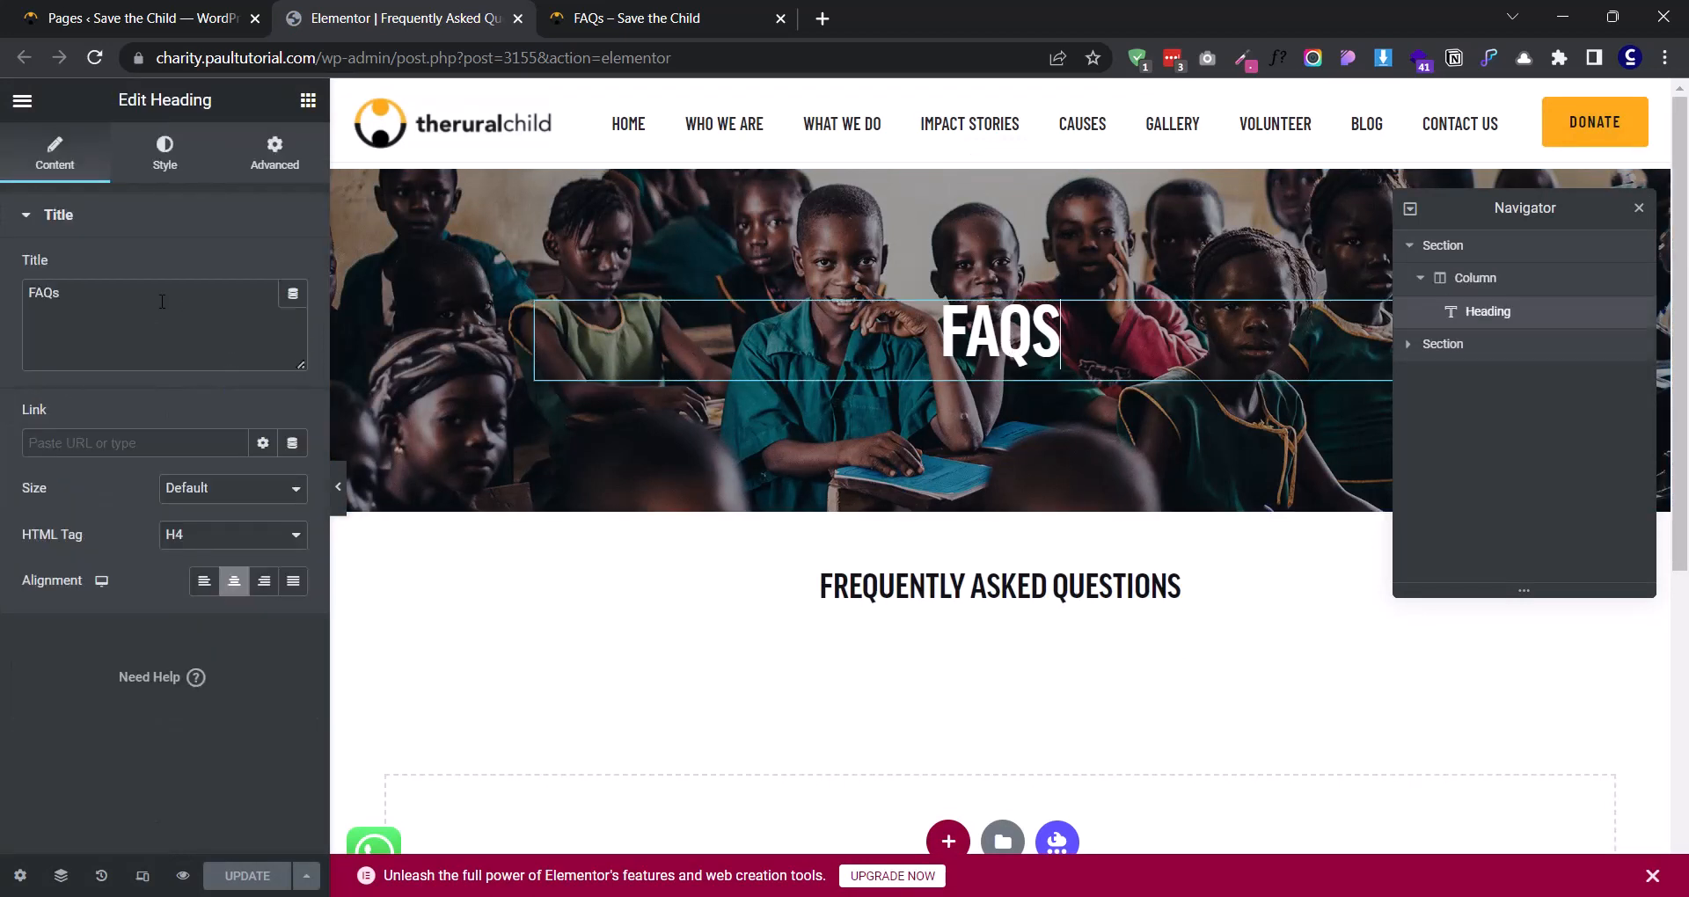
drag(62, 293, 0, 308)
text(Frew)
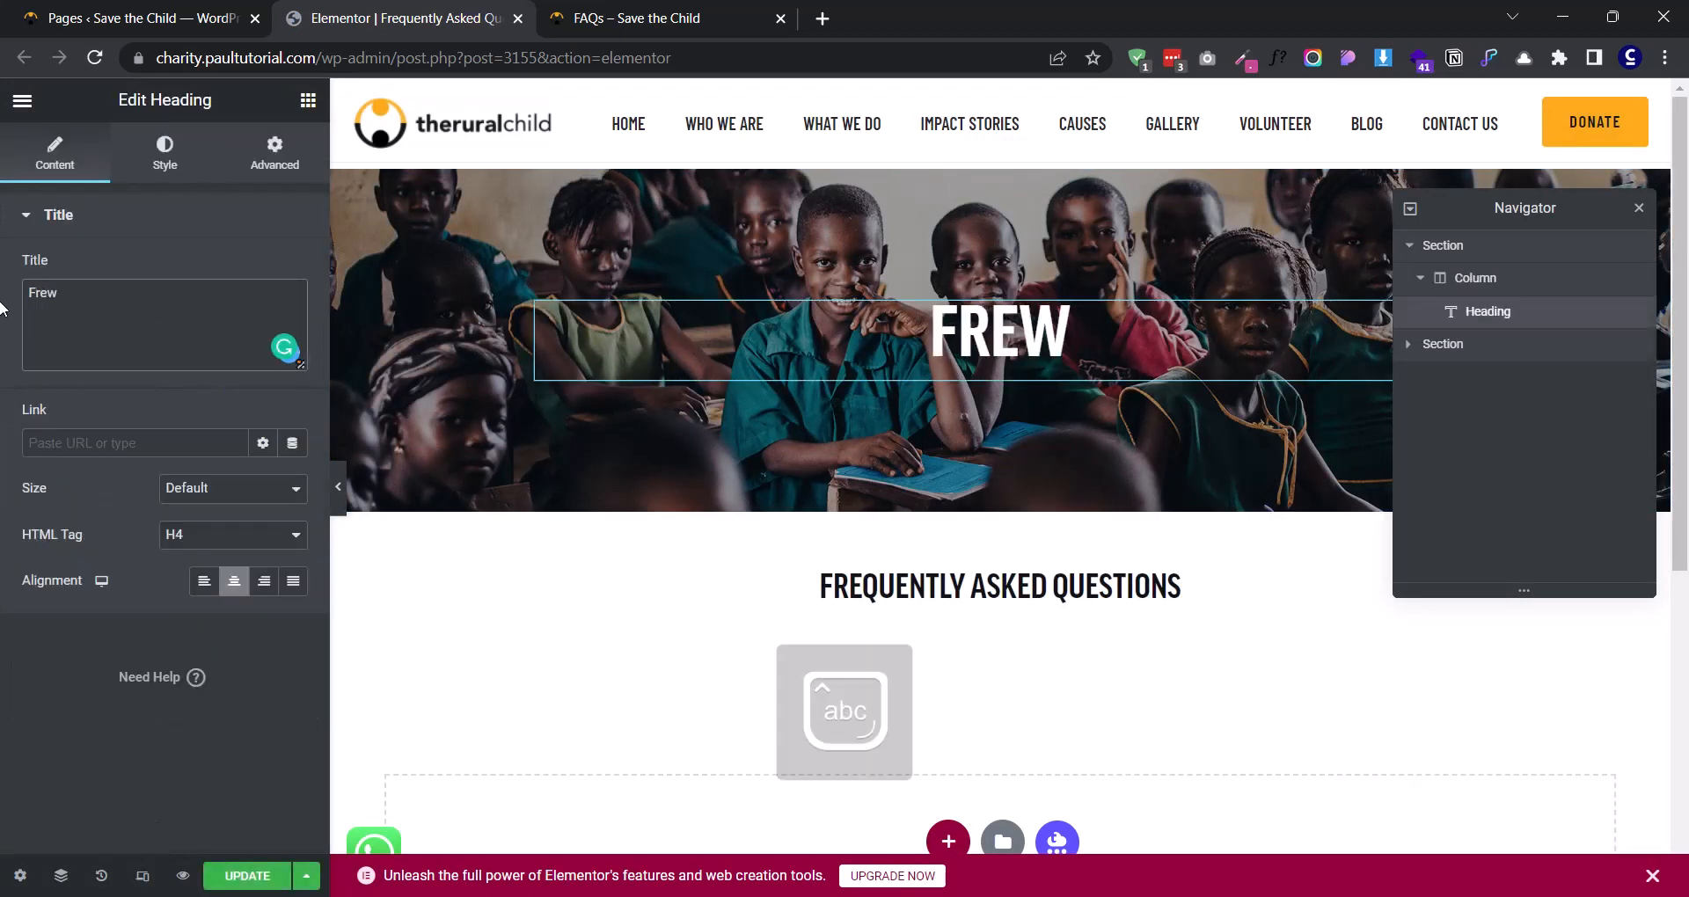
key(BackSpace)
text(quent)
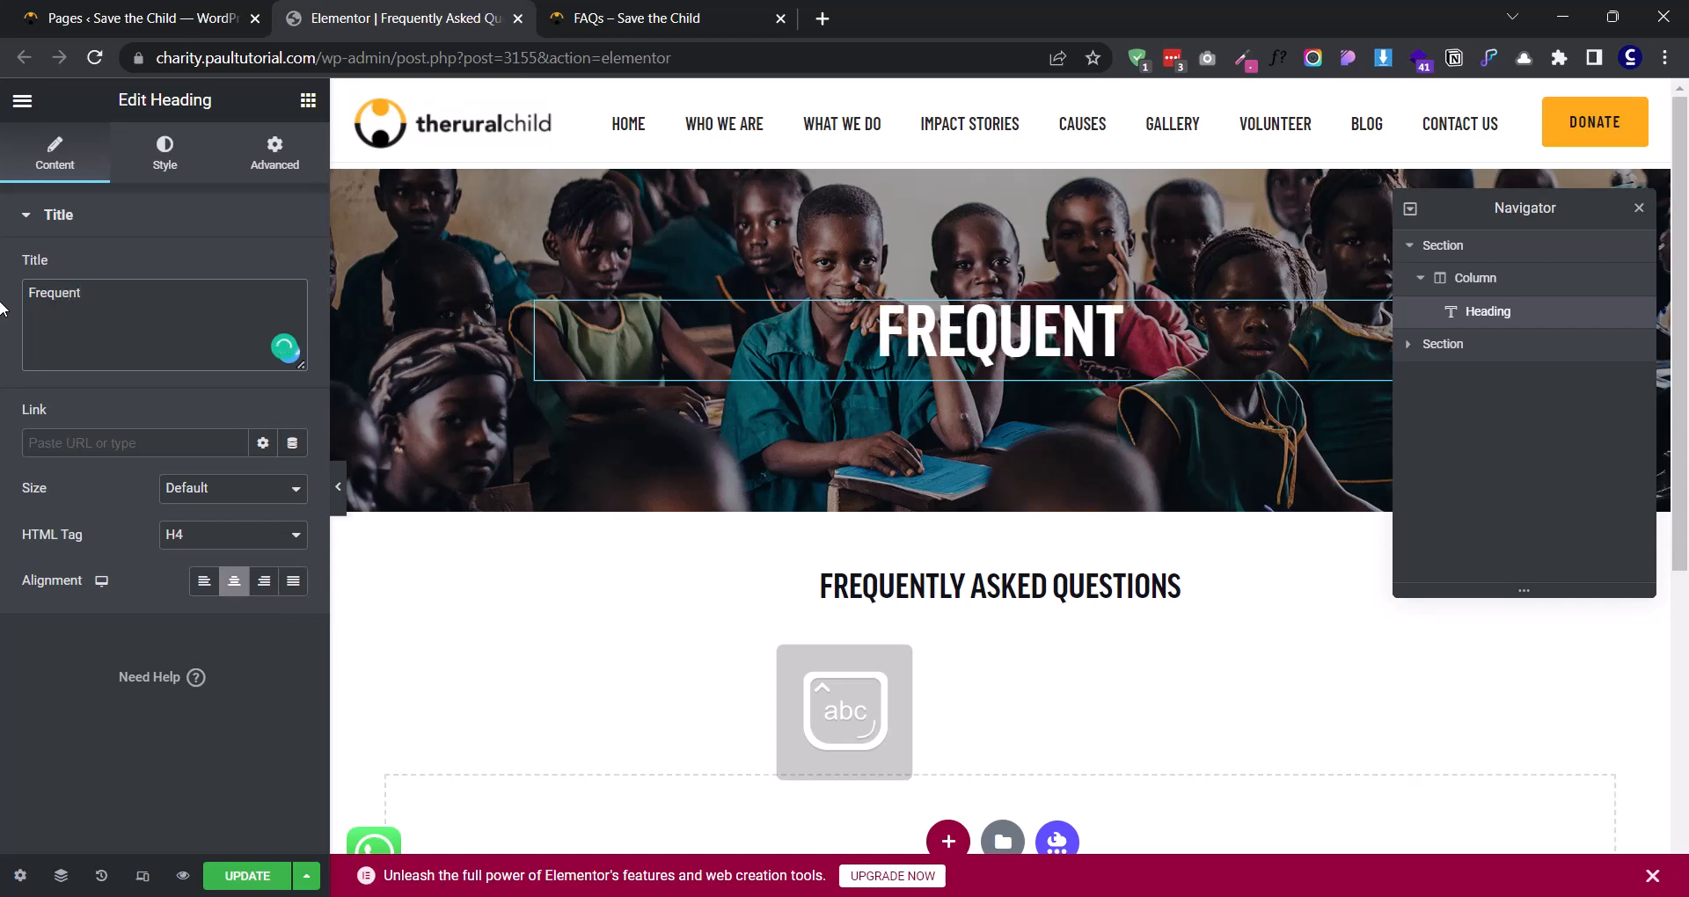
text(ly as)
key(BackSpace)
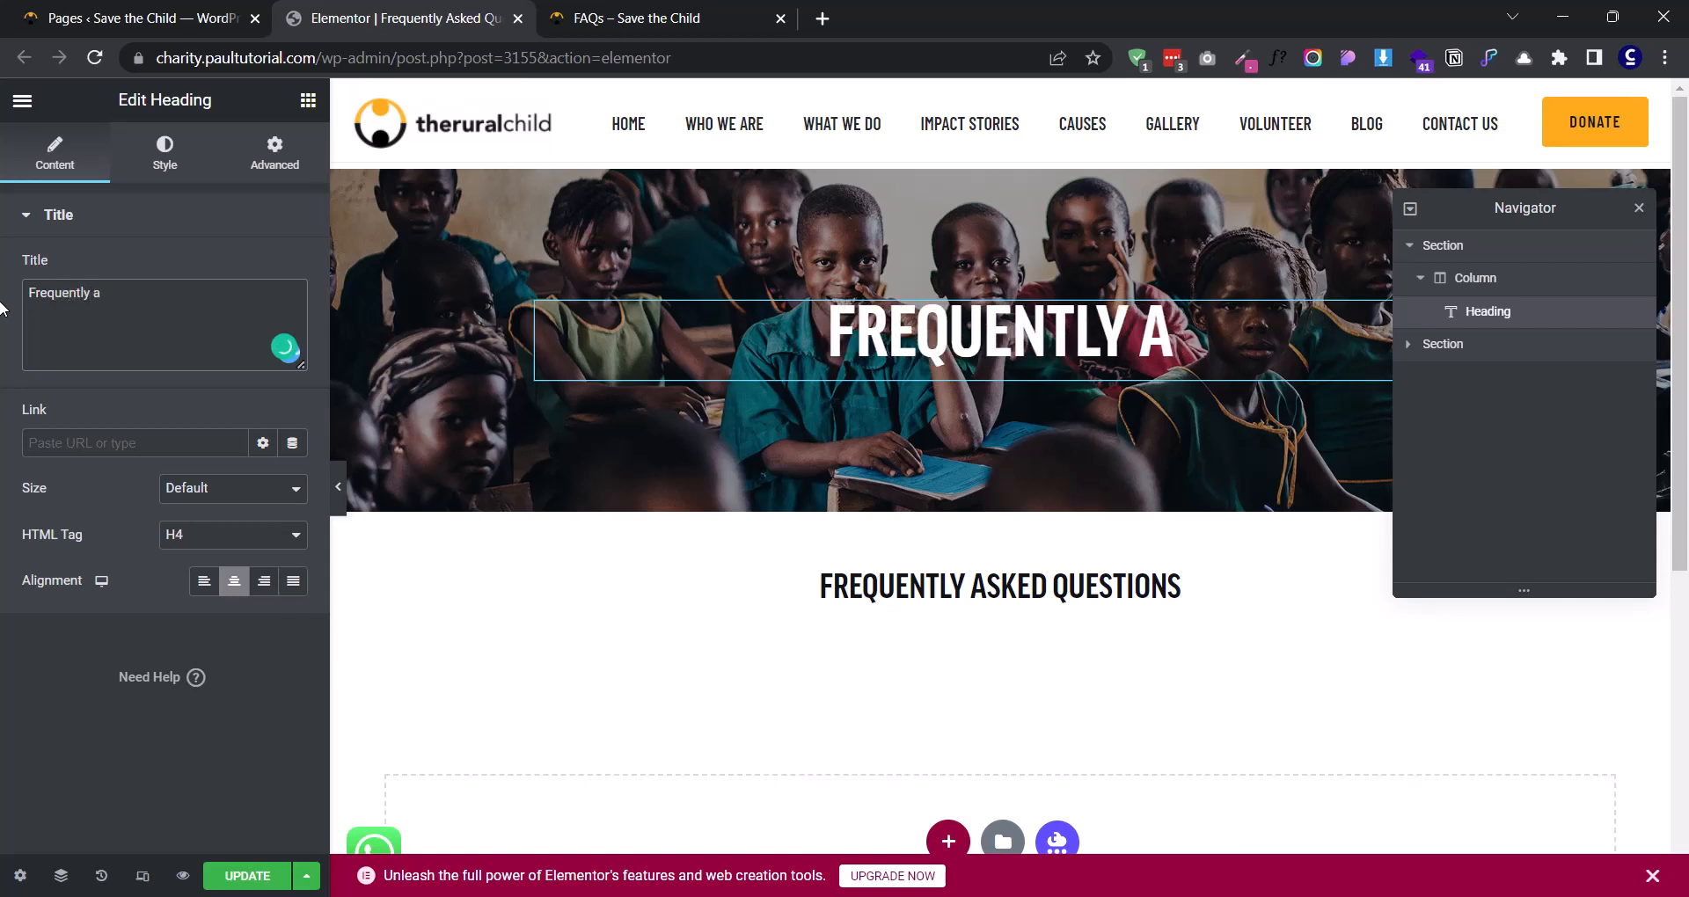
text(sked )
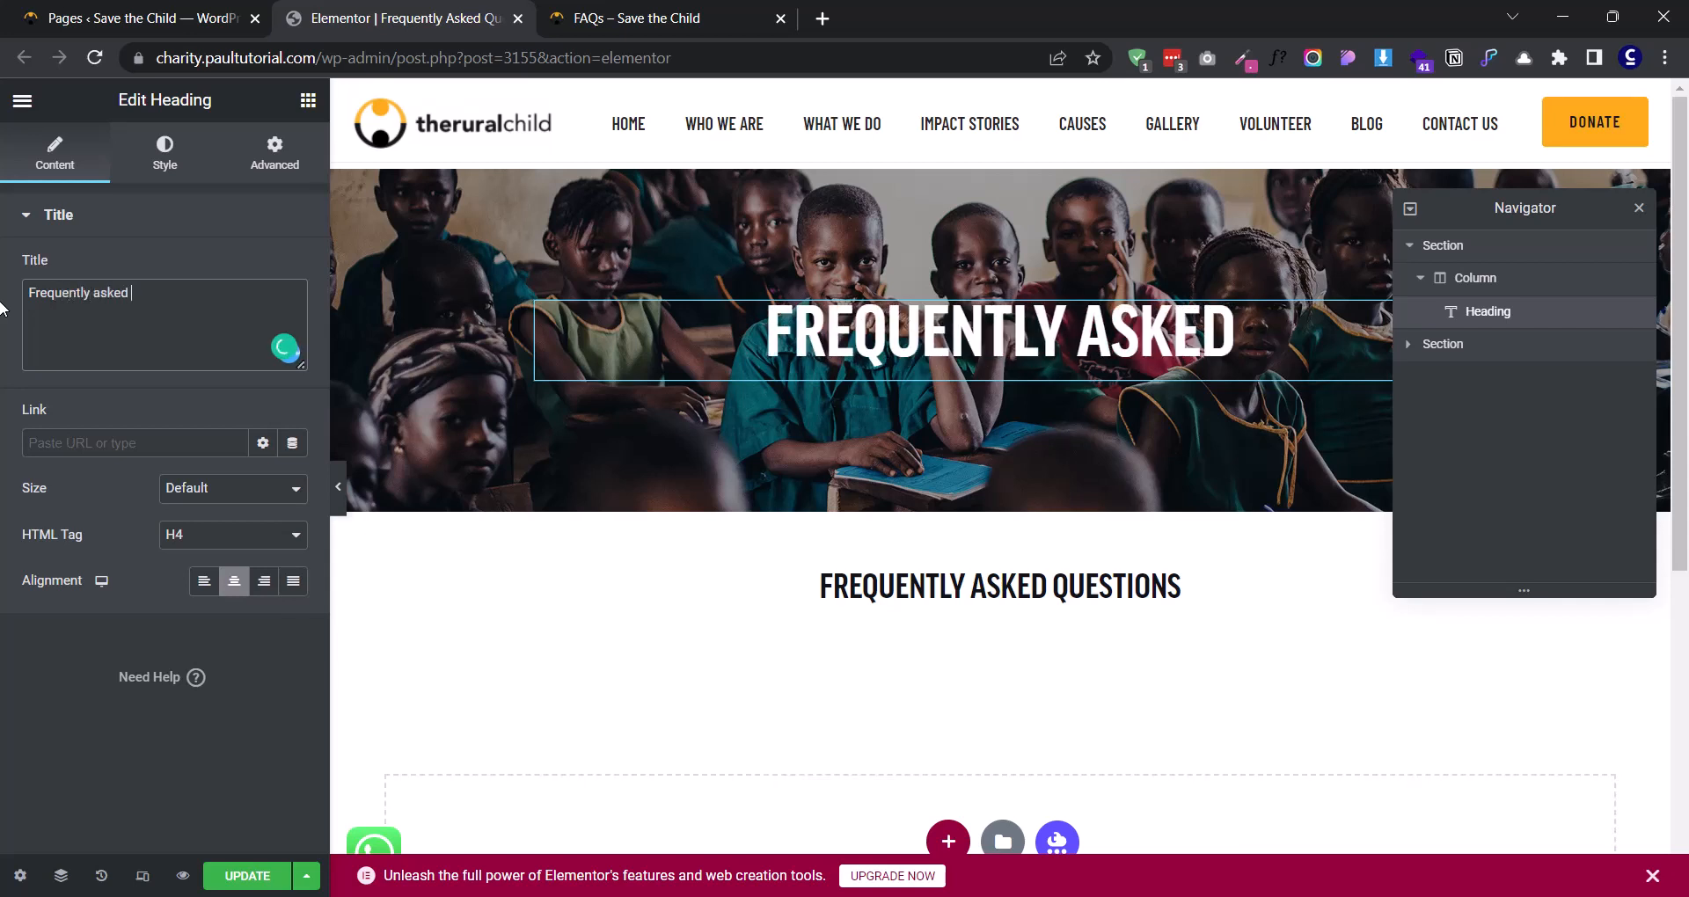
text(question)
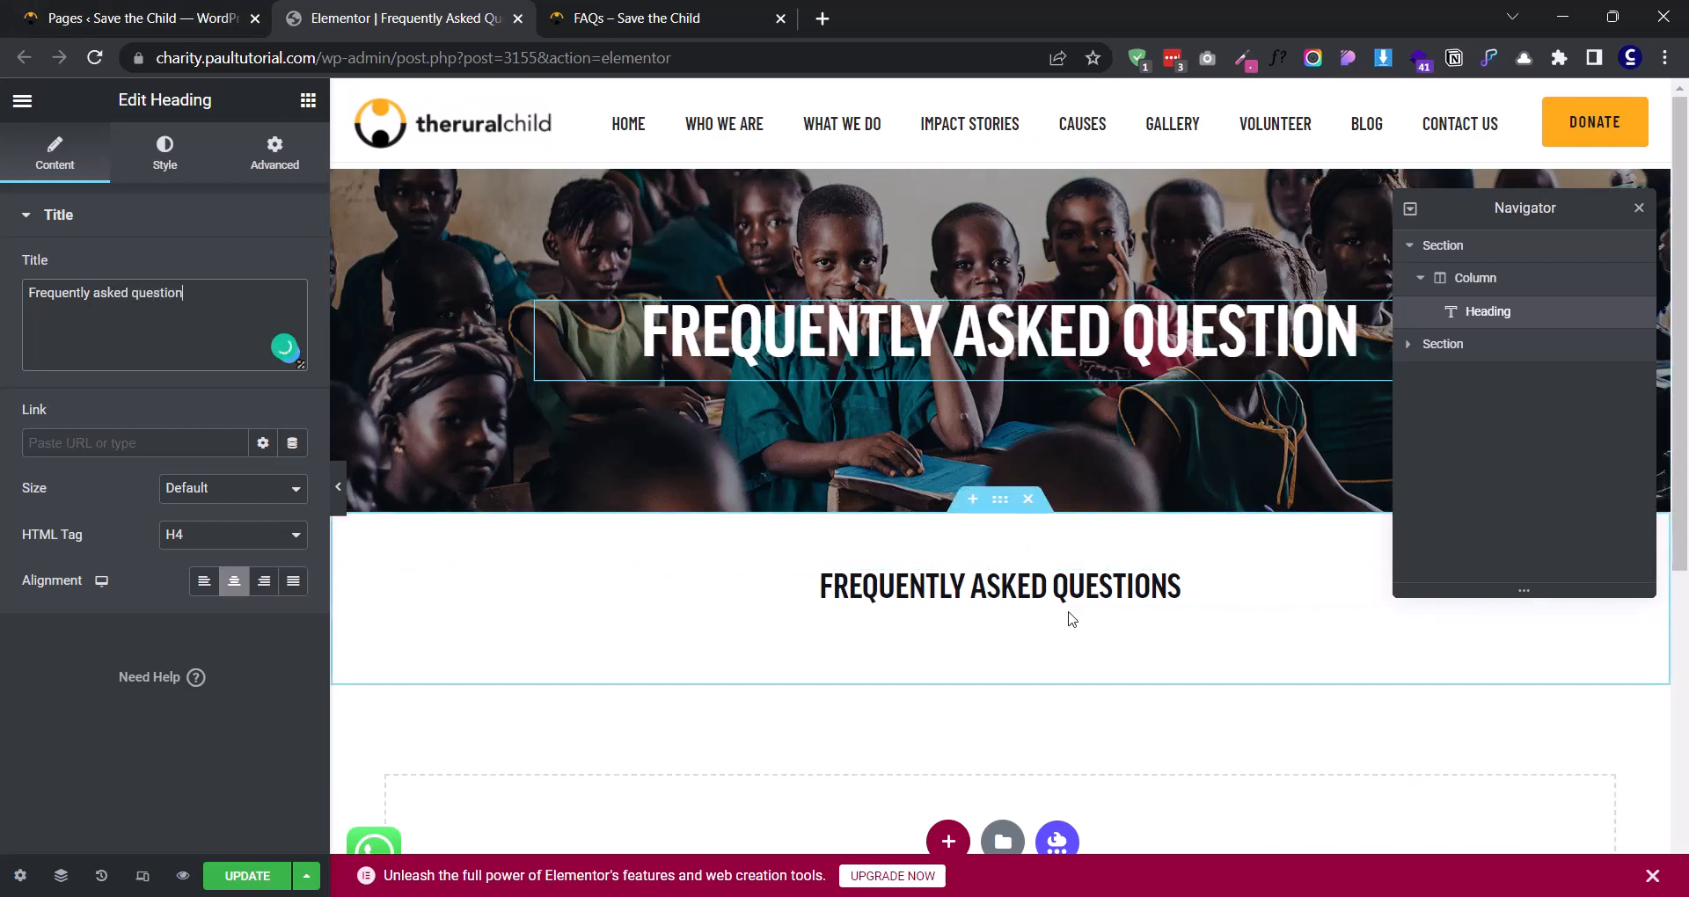
- Change the title of the heading below the banner to "FAQ"
scroll(1038, 583, down, 1)
click(1001, 476)
drag(192, 293, 3, 261)
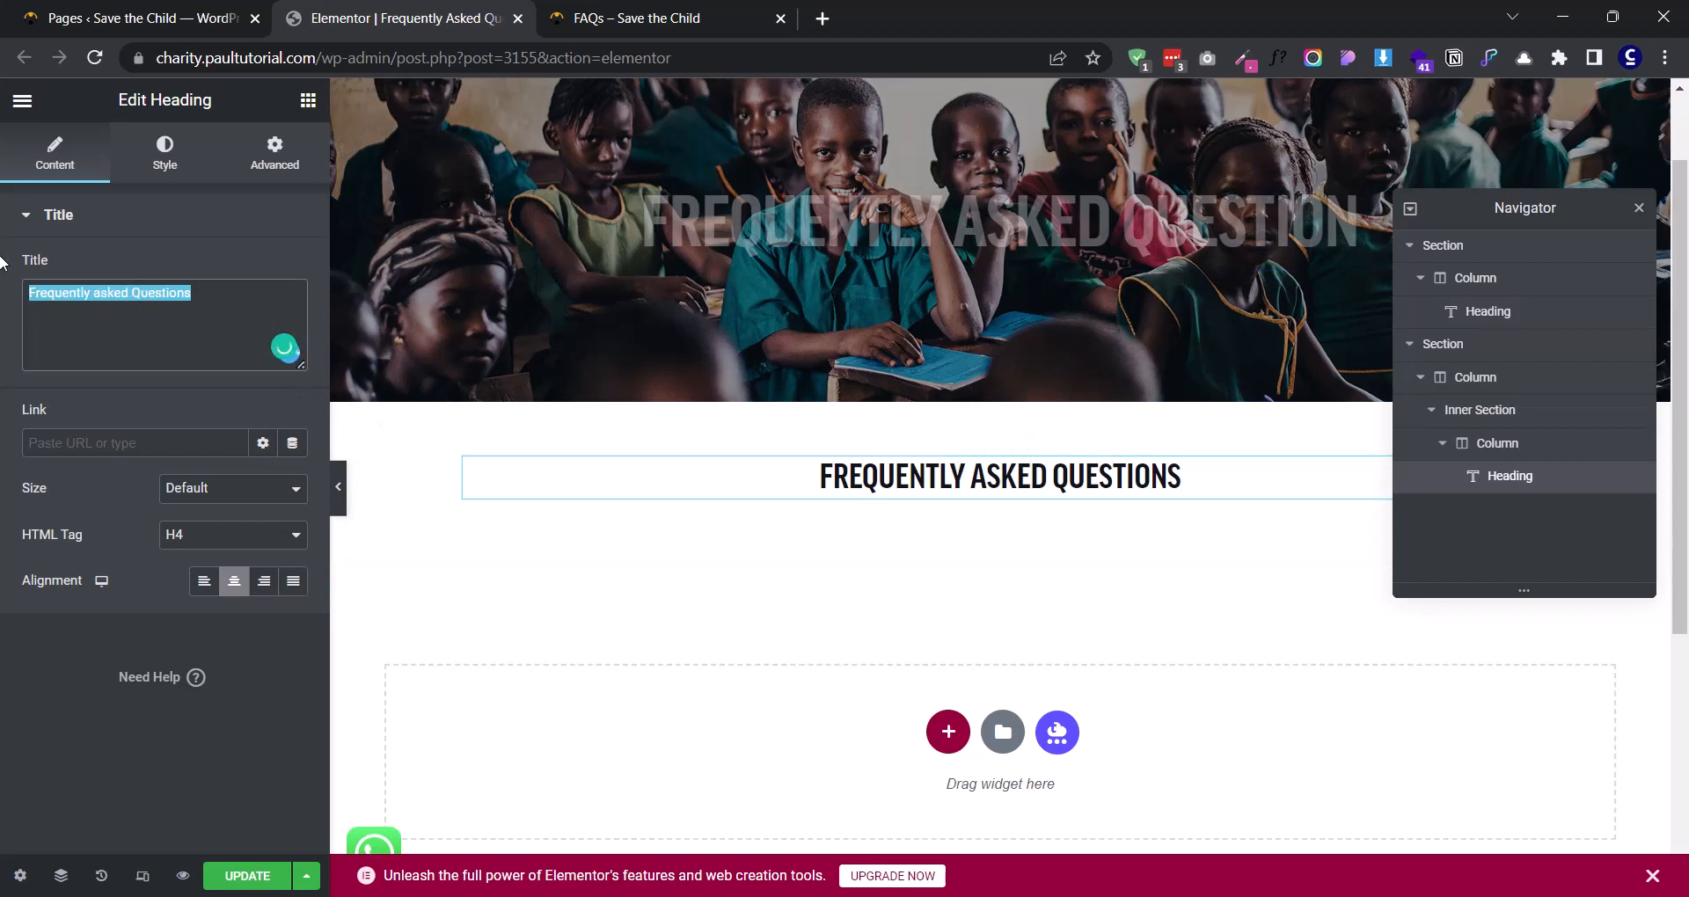
text(FAQ)
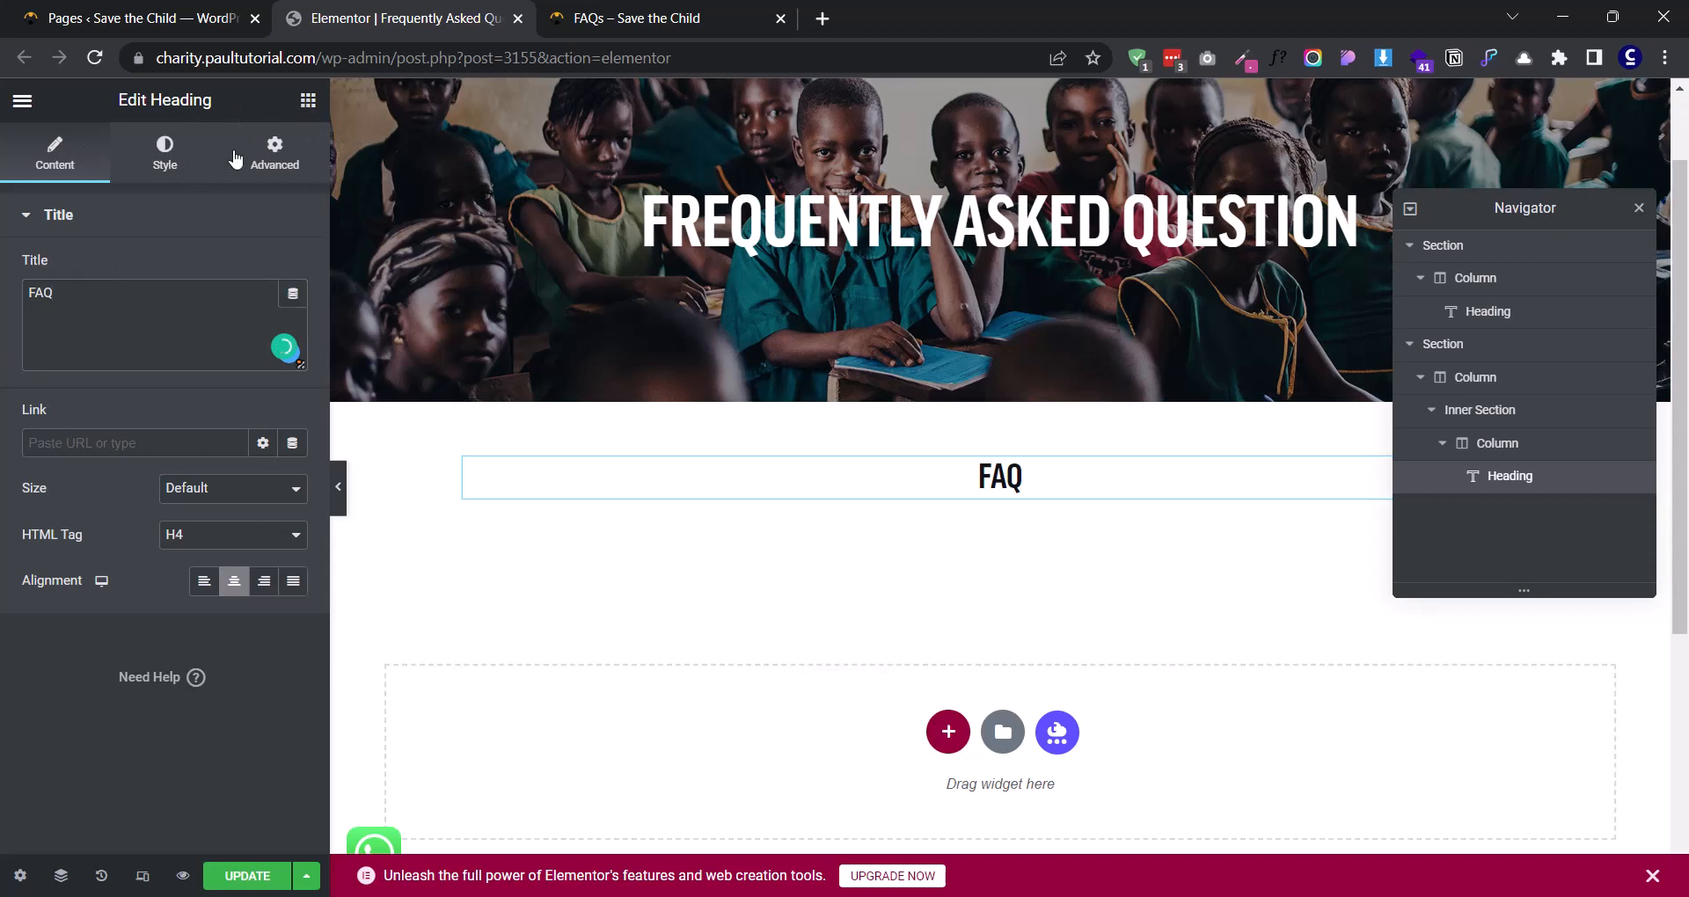
- Find the FAQs widget by searching for "faq" and place it directly below the FAQ heading
click(303, 103)
text(faq)
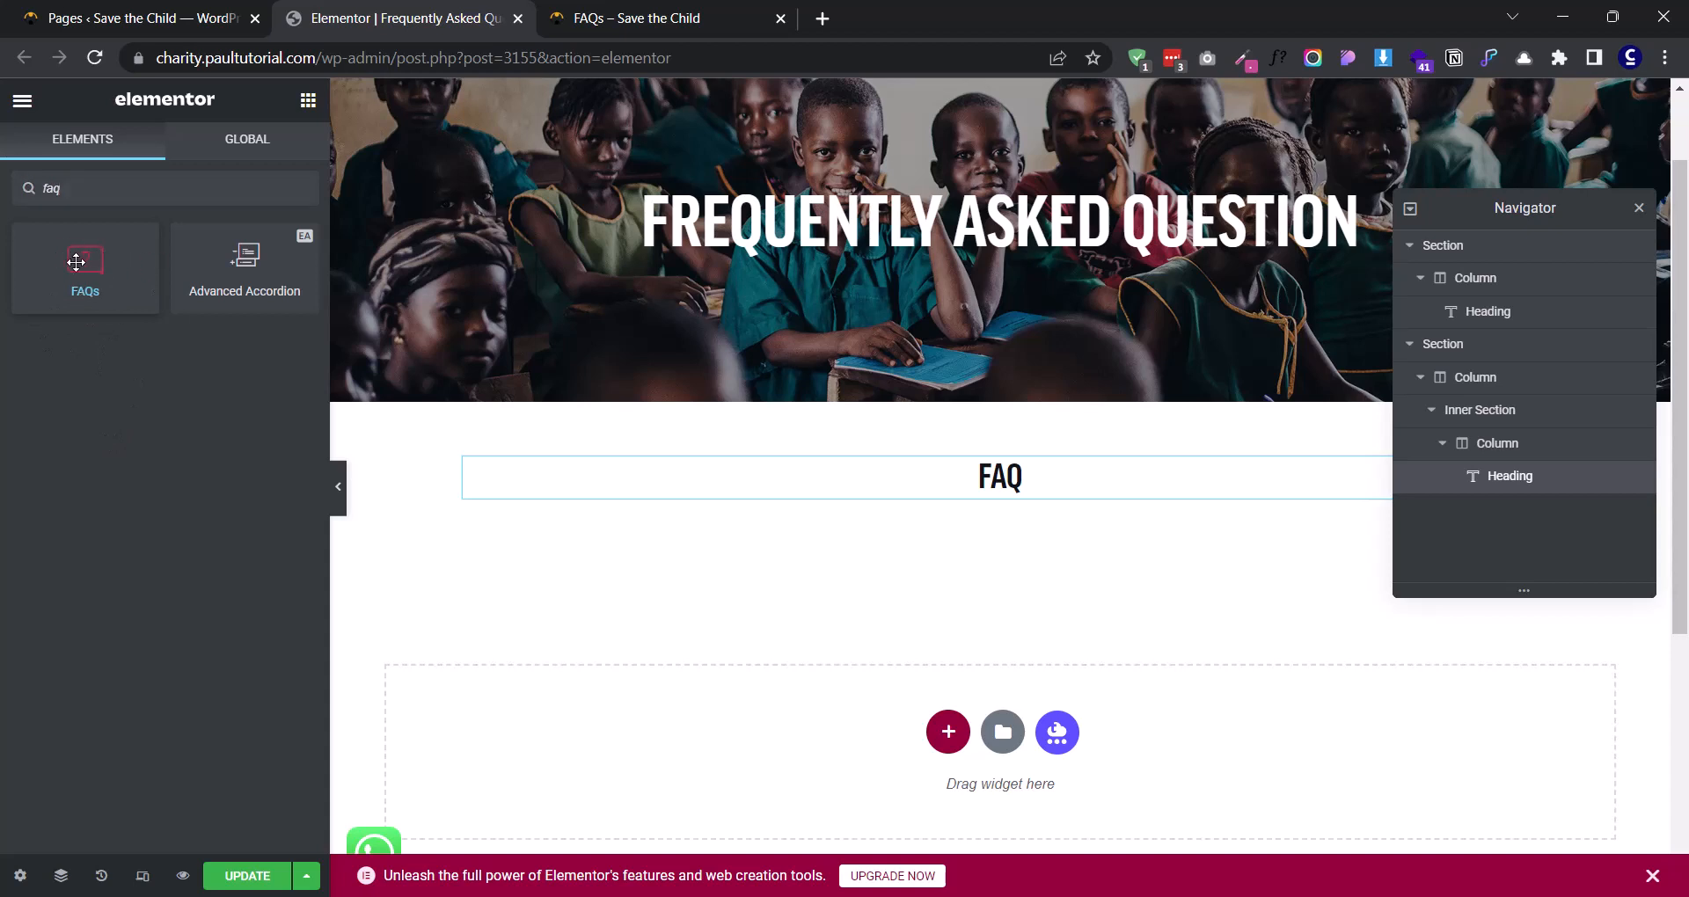
drag(75, 262, 976, 510)
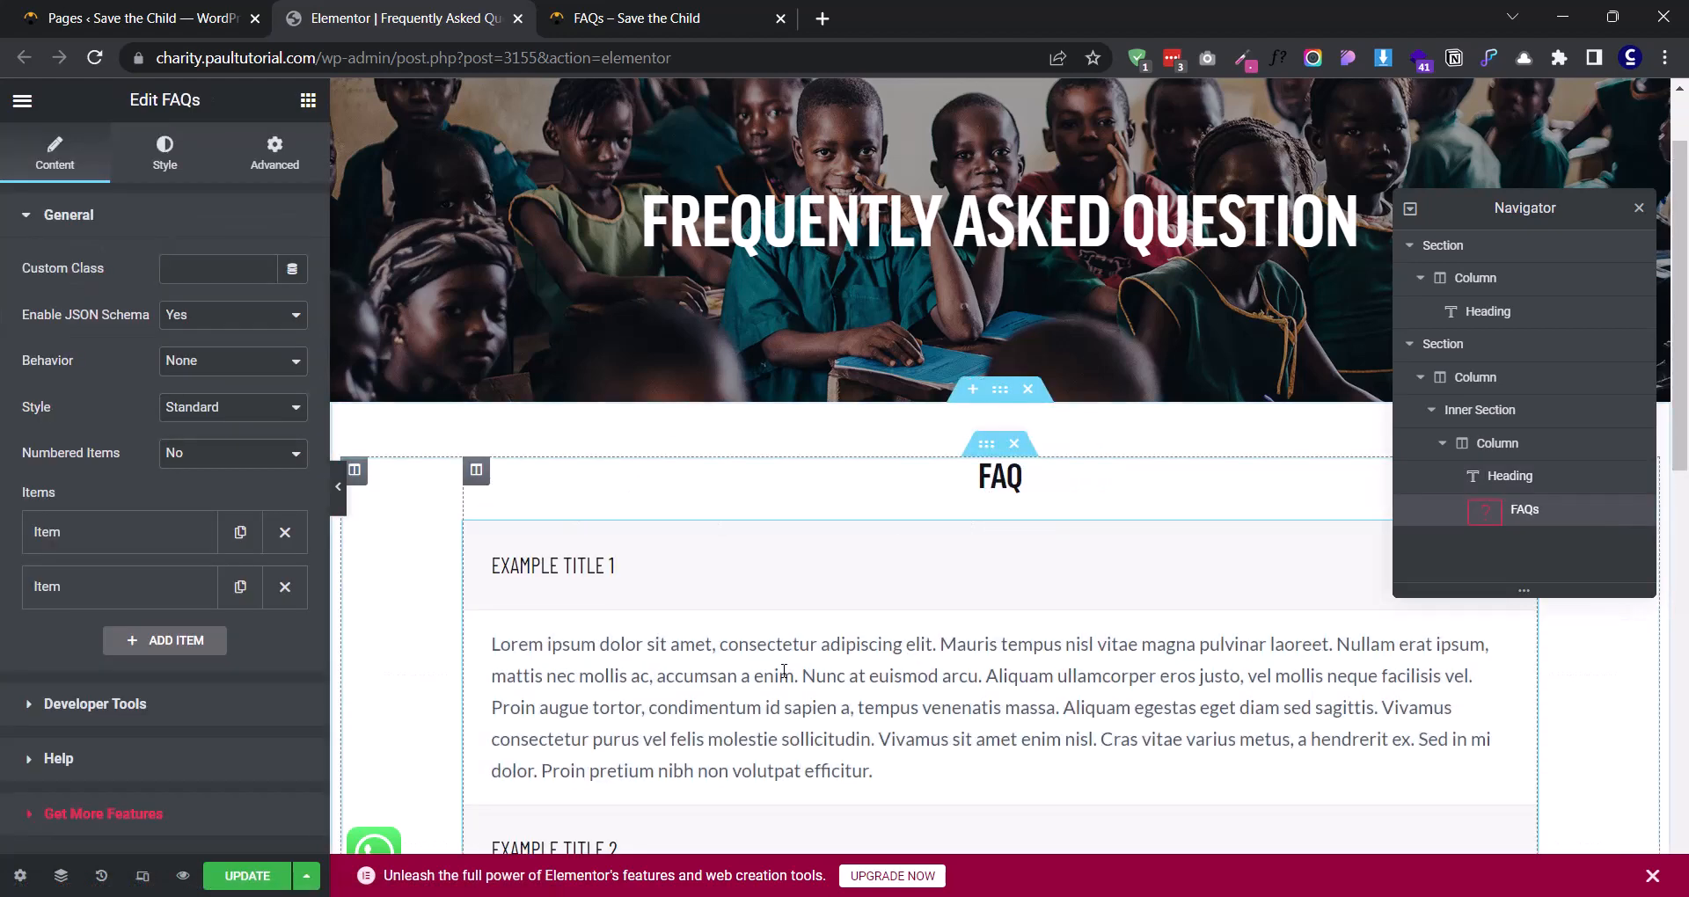
scroll(845, 589, down, 4)
scroll(967, 559, up, 1)
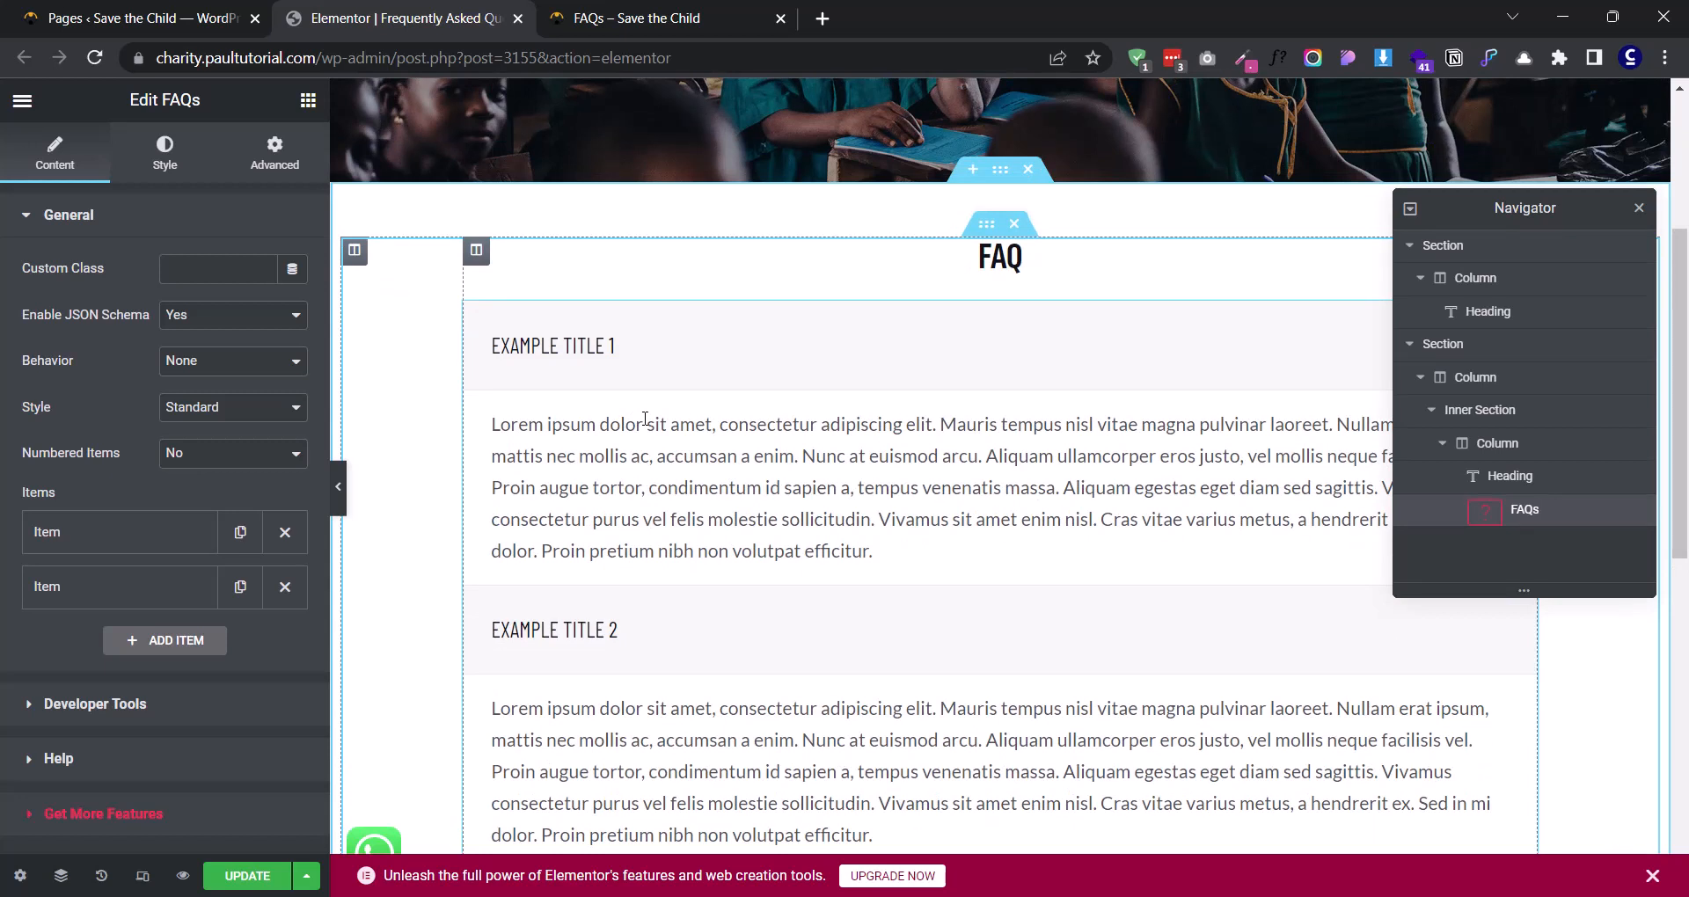
- Check the reference FAQs page and set the FAQs widget's behavior to Accordion
click(615, 17)
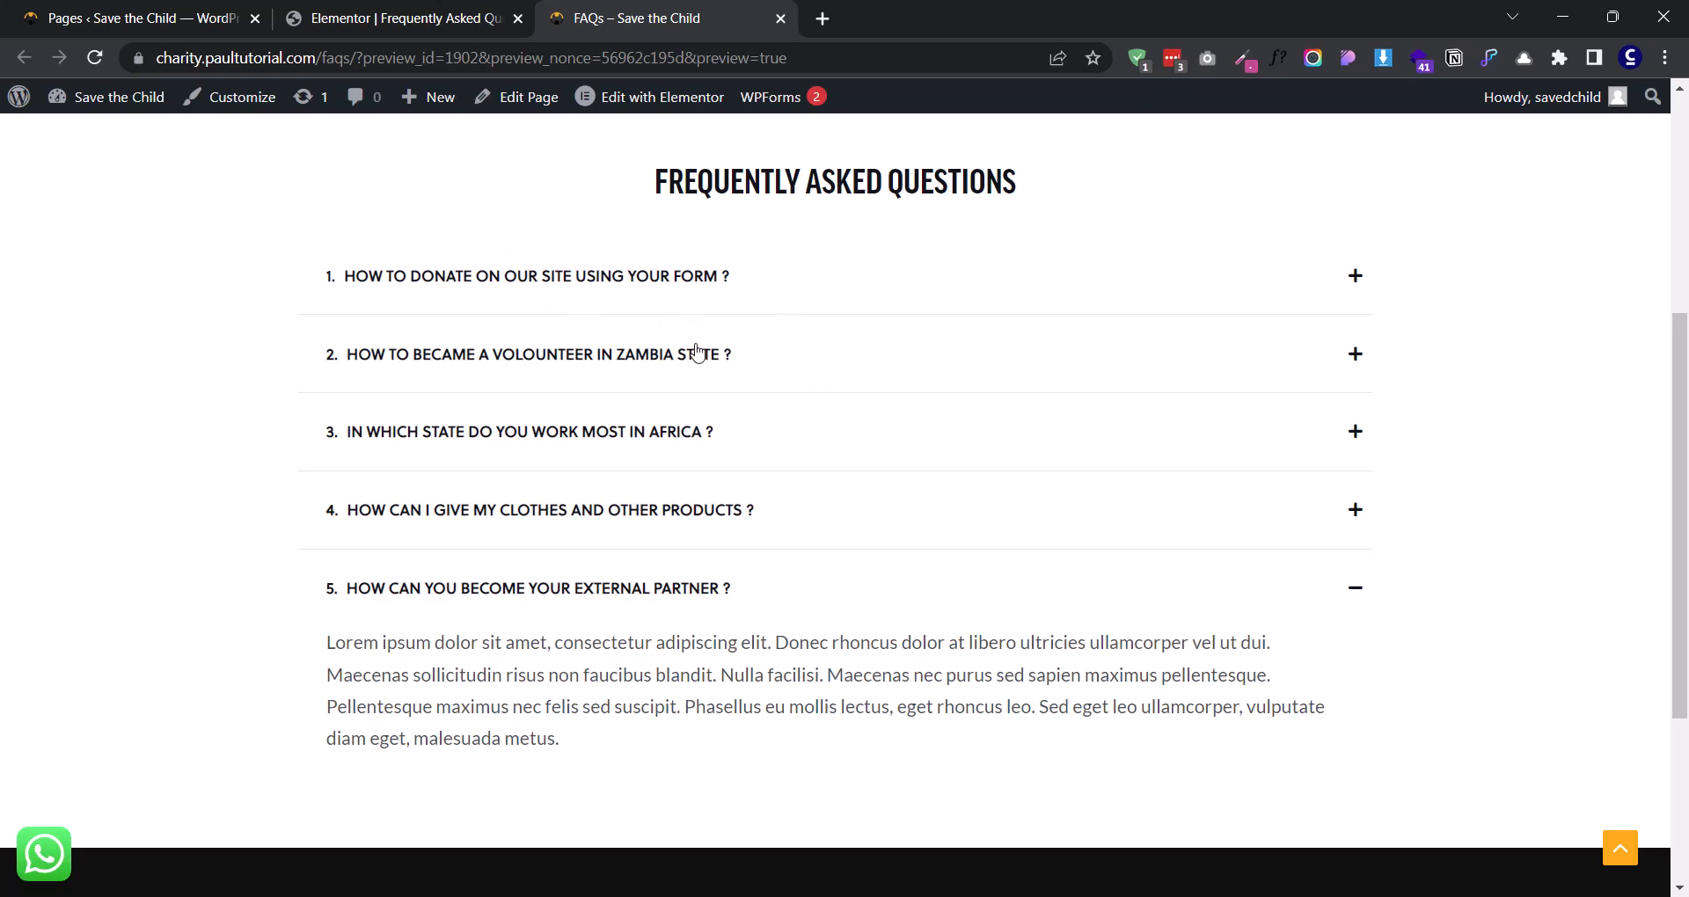
click(493, 11)
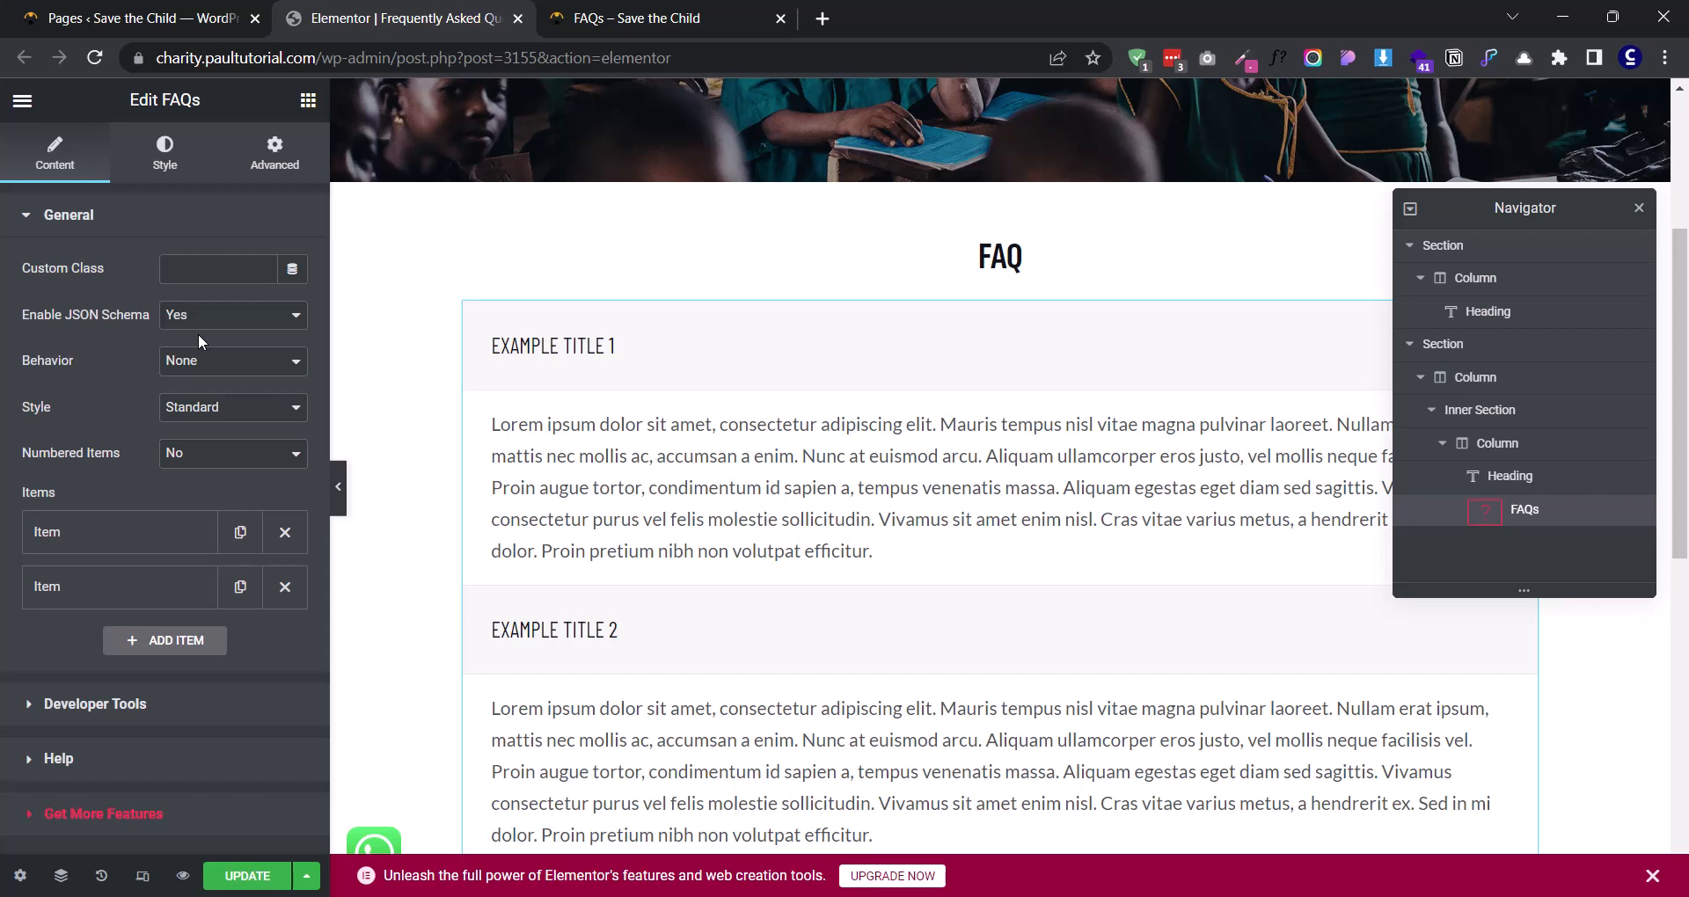
click(211, 362)
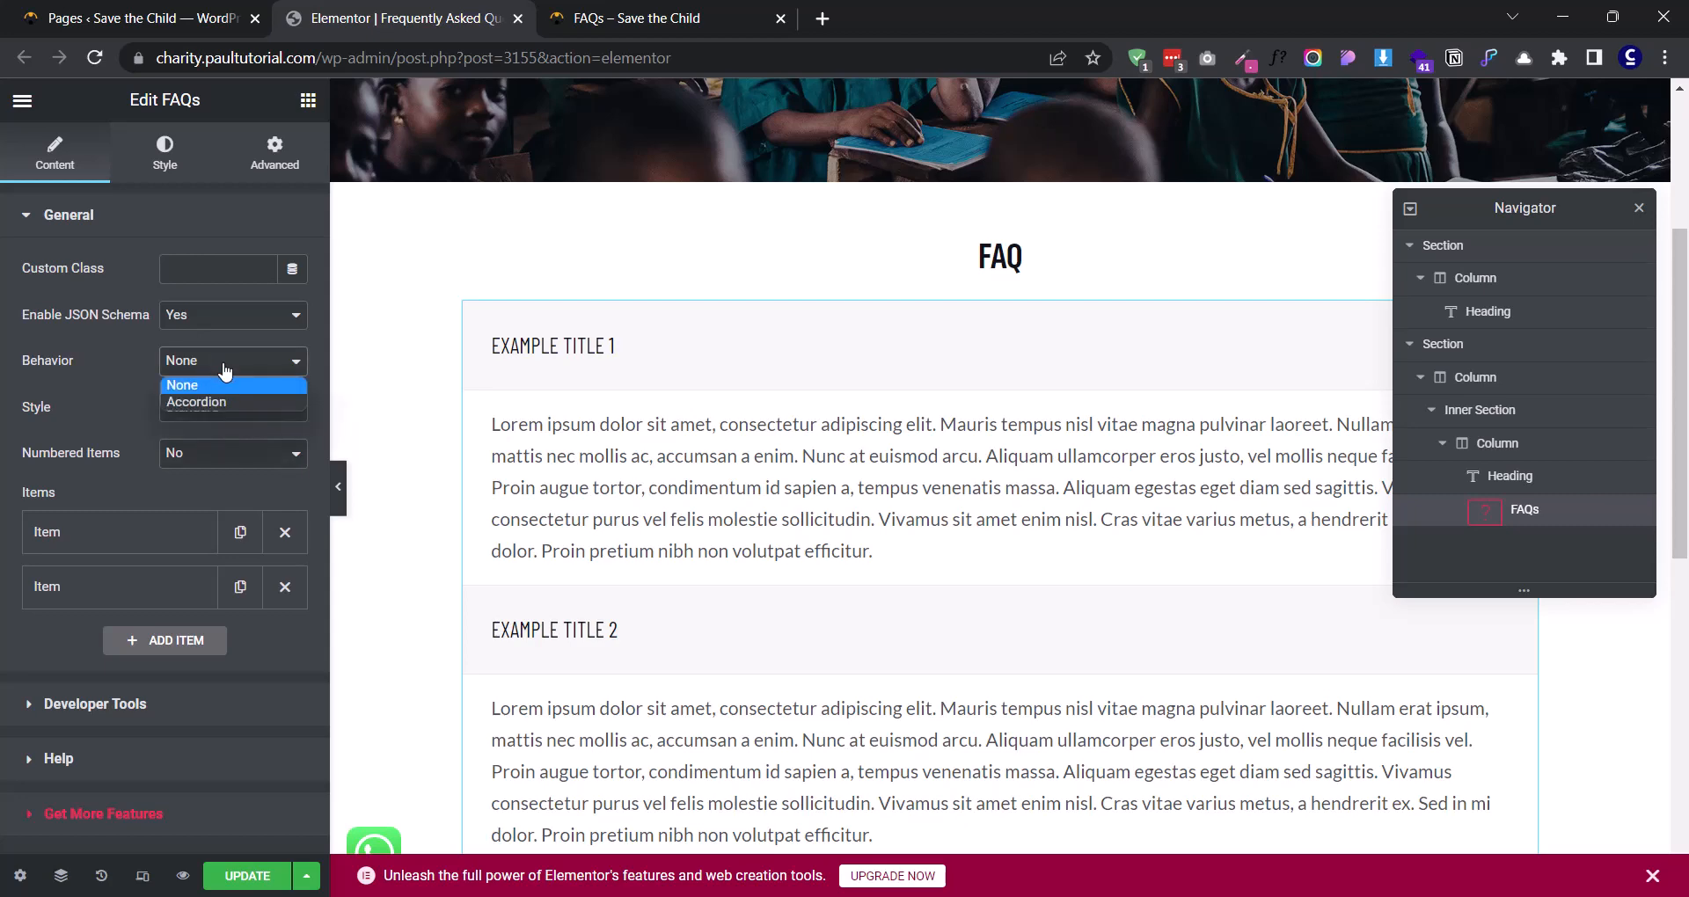
click(235, 392)
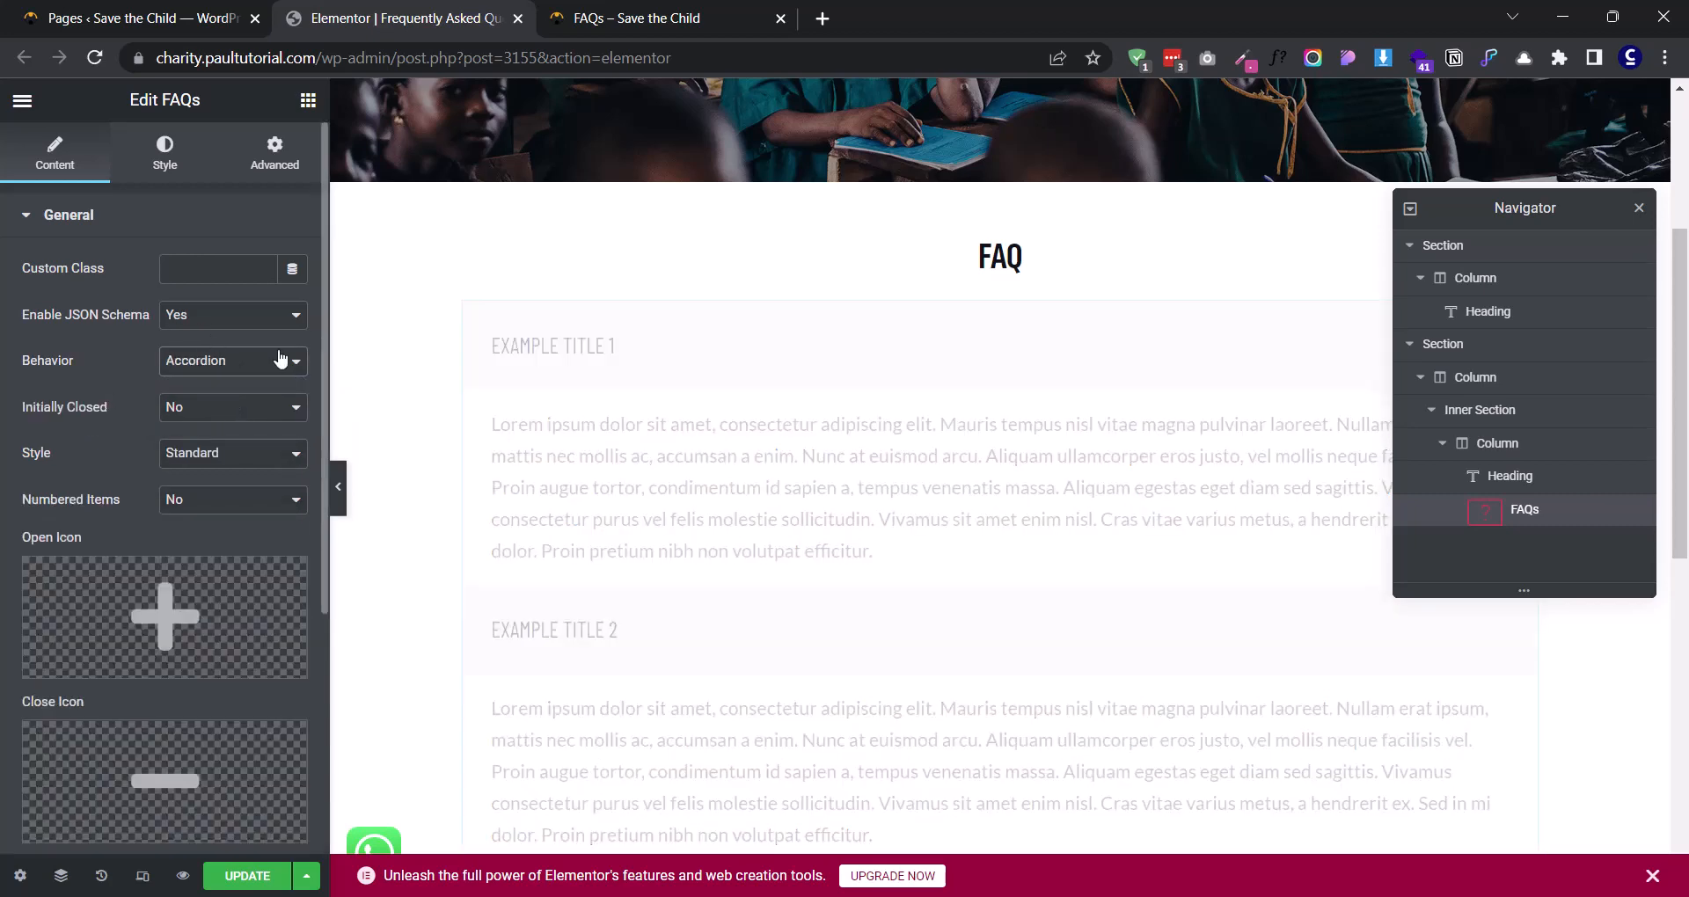
- Test the accordion by toggling both example items and compare it with the first question on the reference FAQs page
click(801, 348)
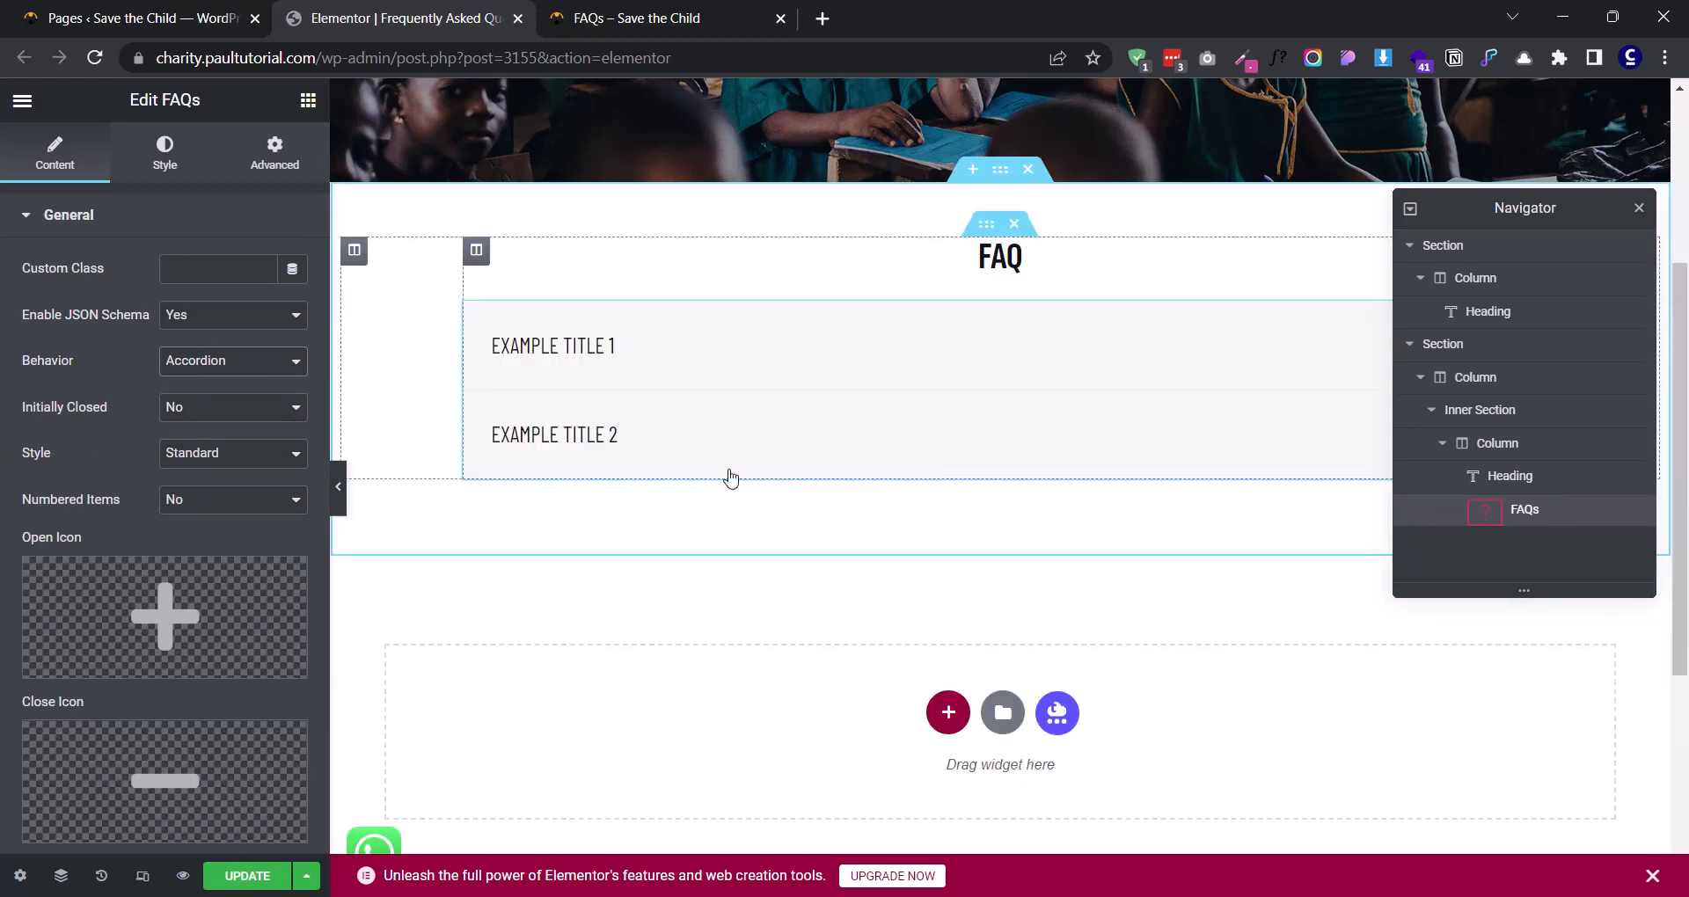
click(726, 456)
click(682, 361)
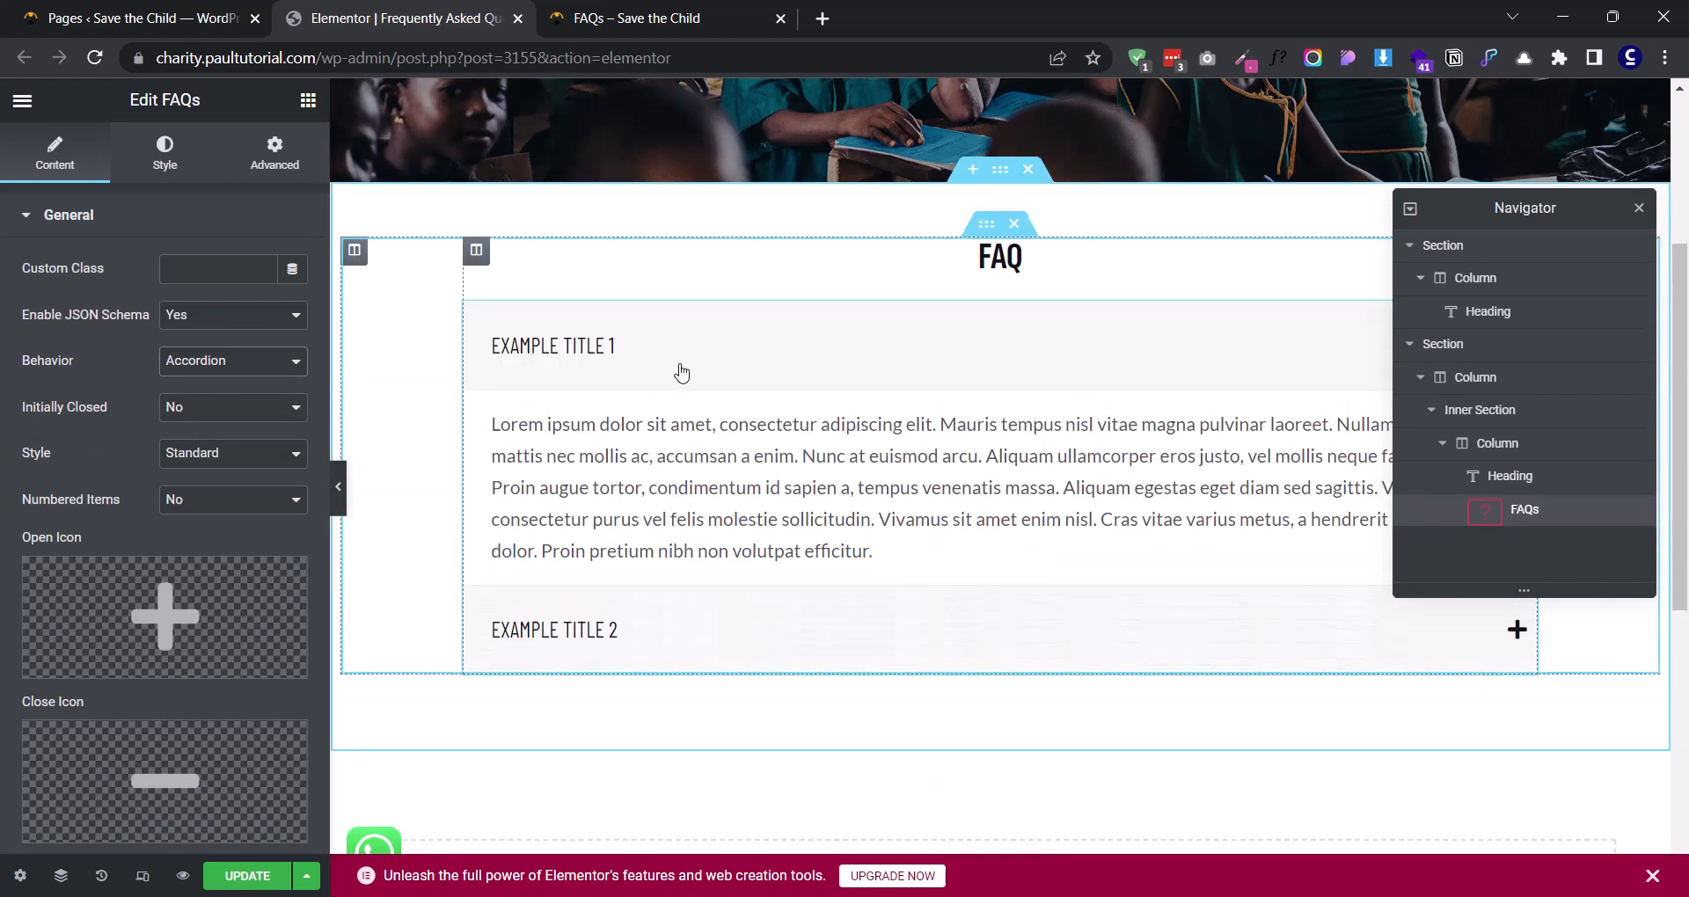
key(ctrl+Tab)
click(630, 279)
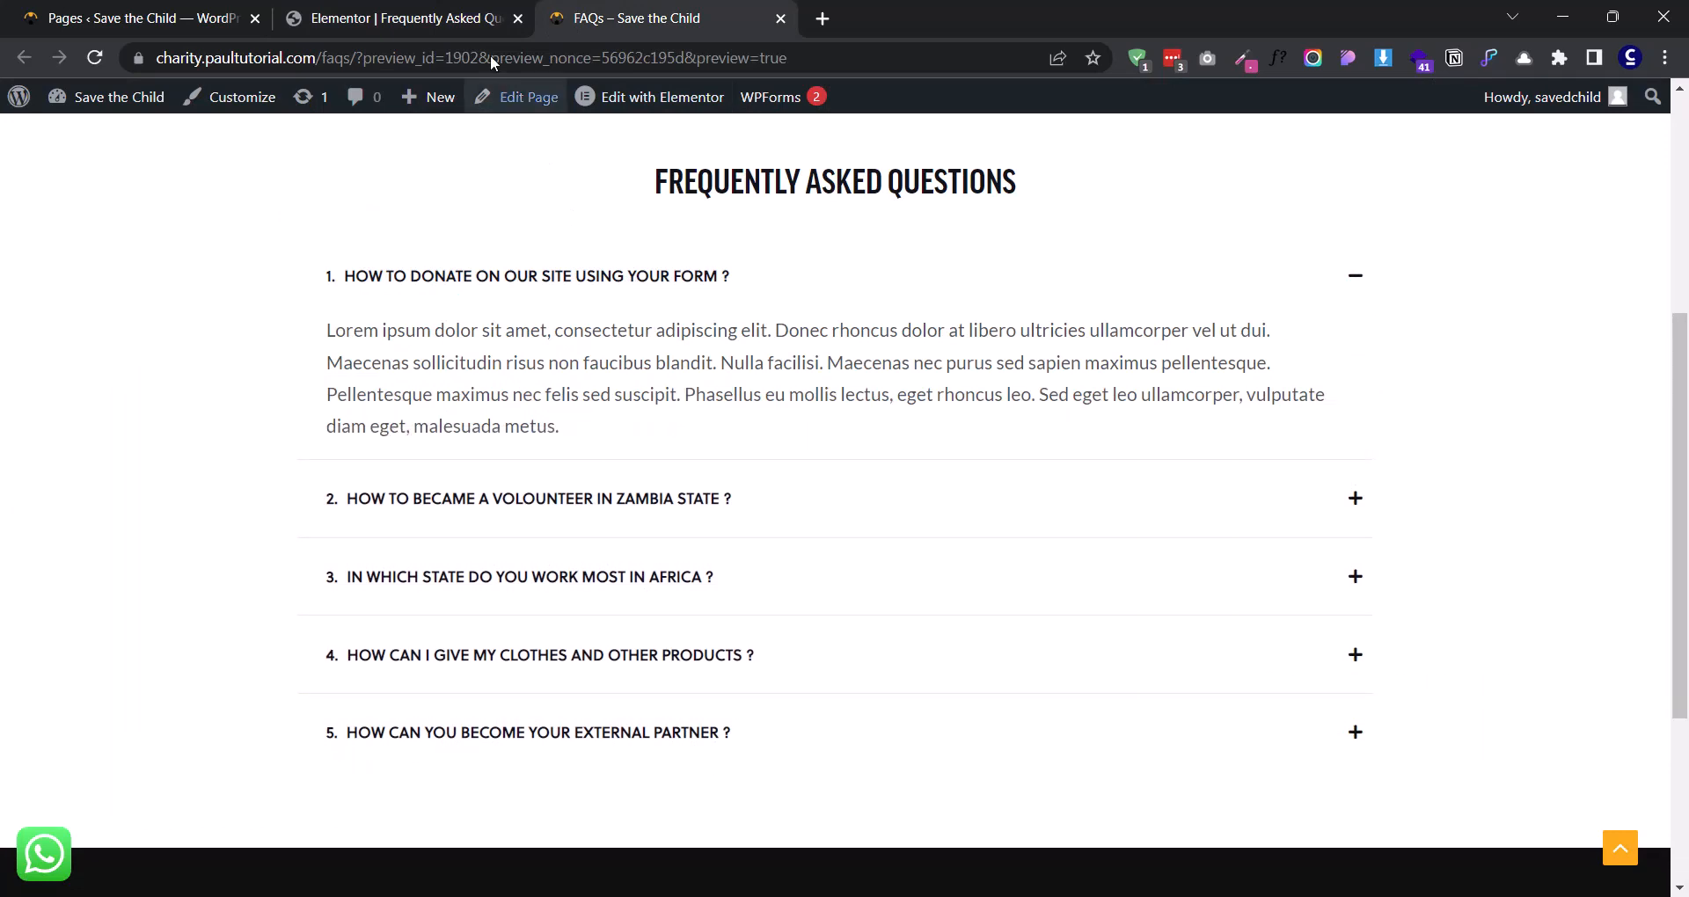
click(405, 19)
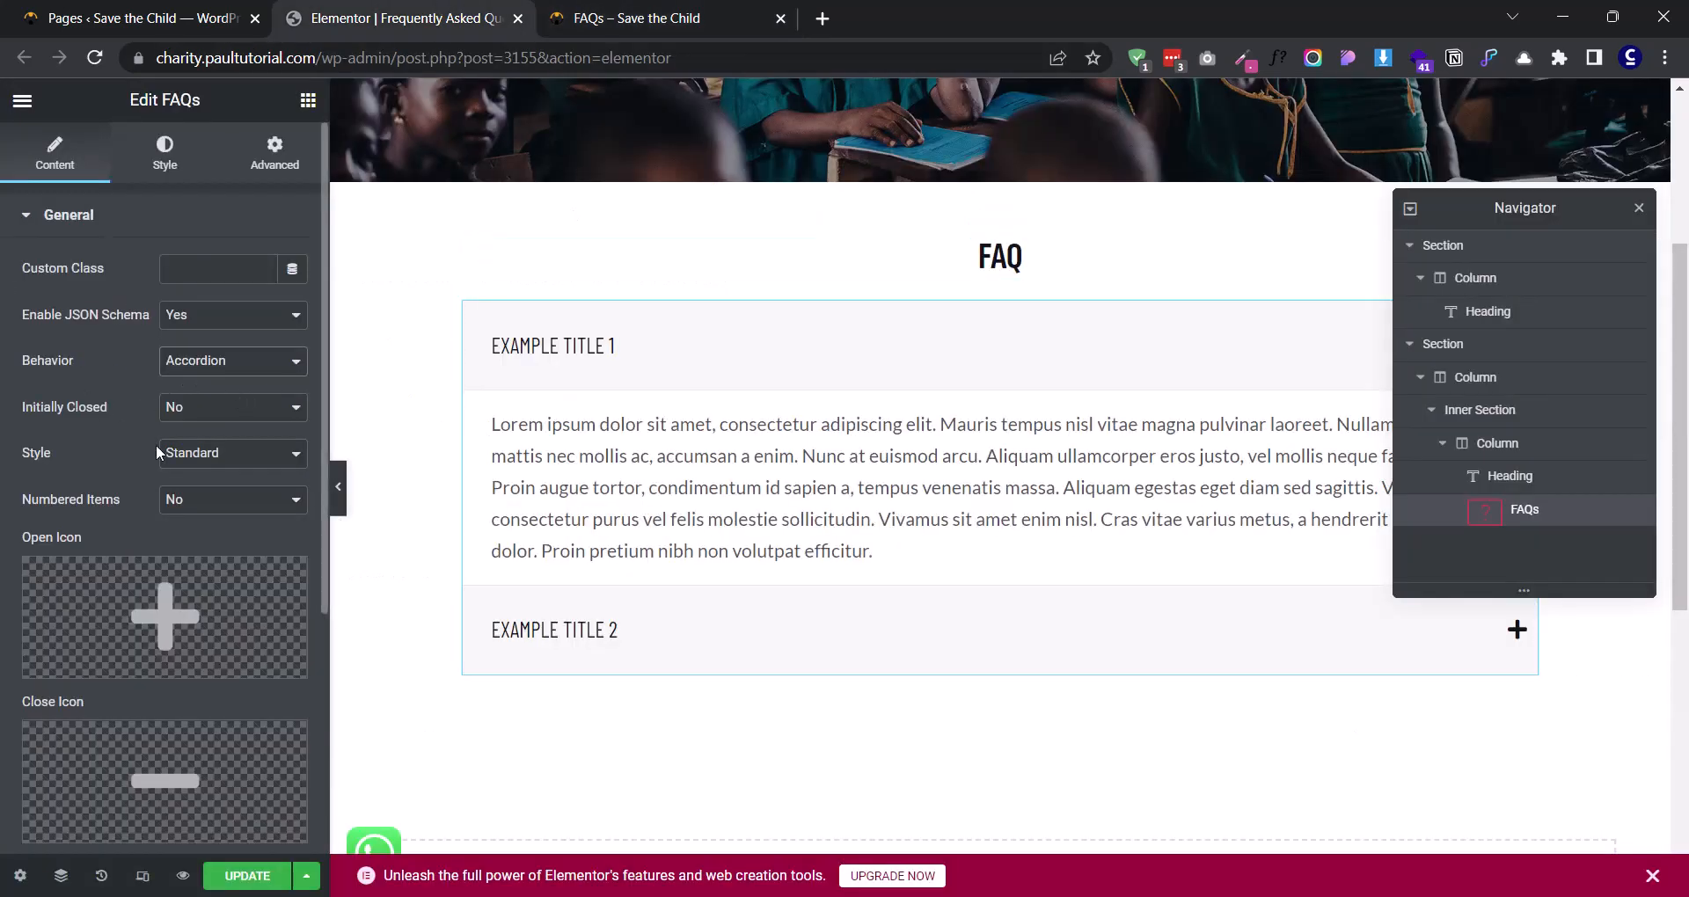
- Keep the FAQs widget's Initially Closed setting at No, try the Boxed style and toggle the two example items
click(178, 407)
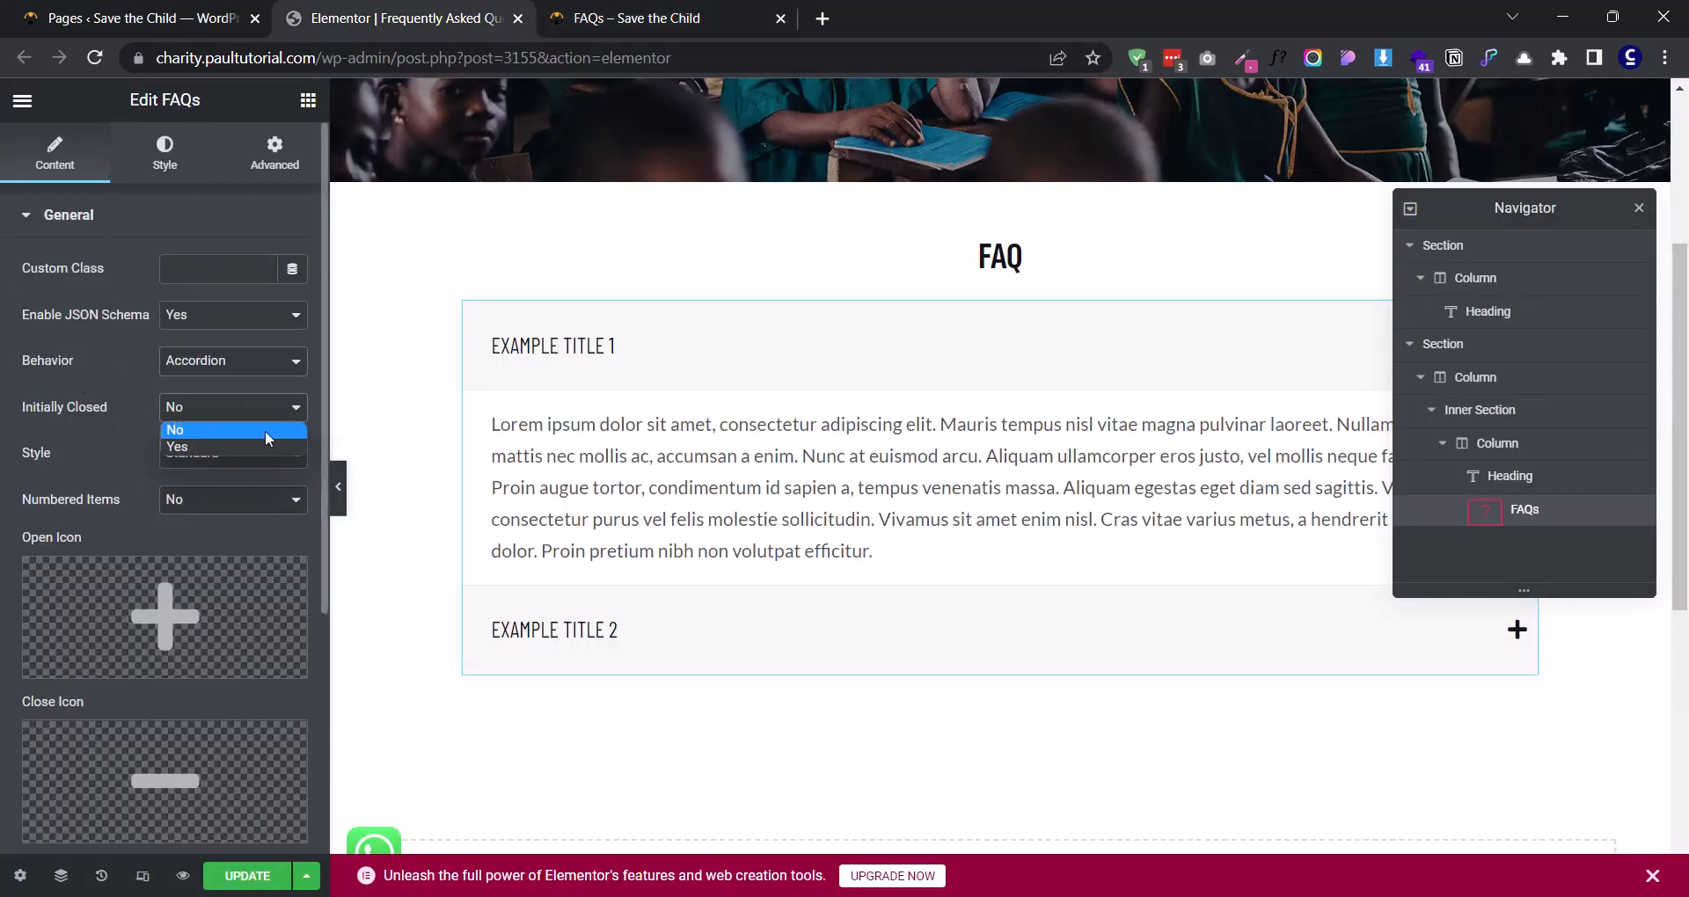
click(180, 429)
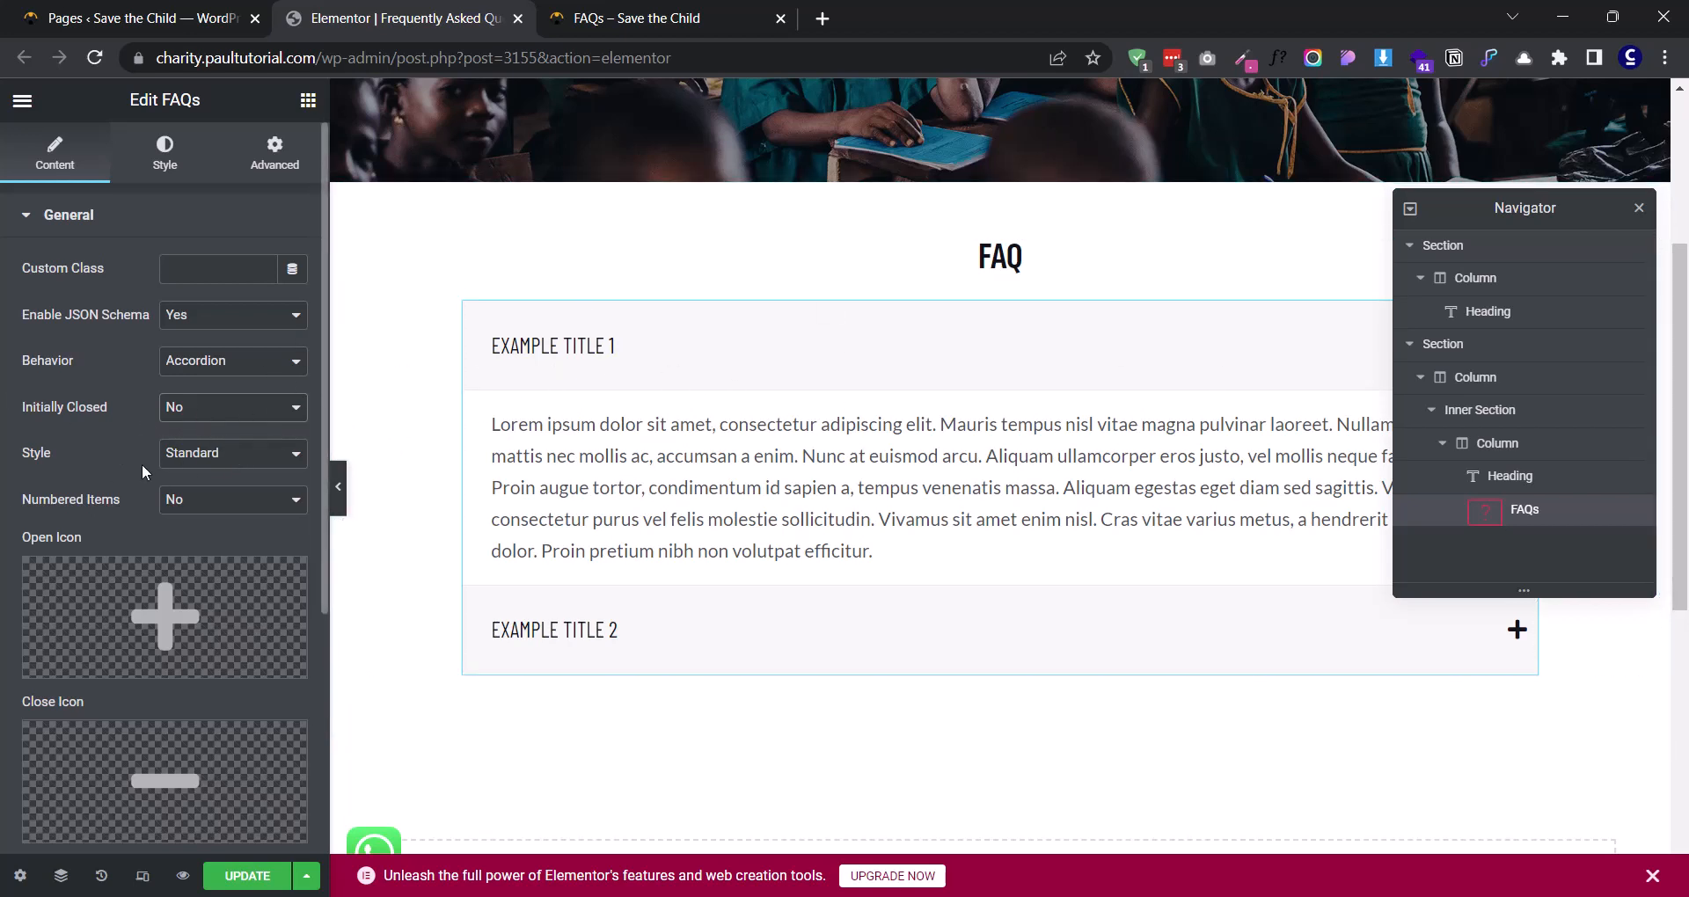
click(201, 456)
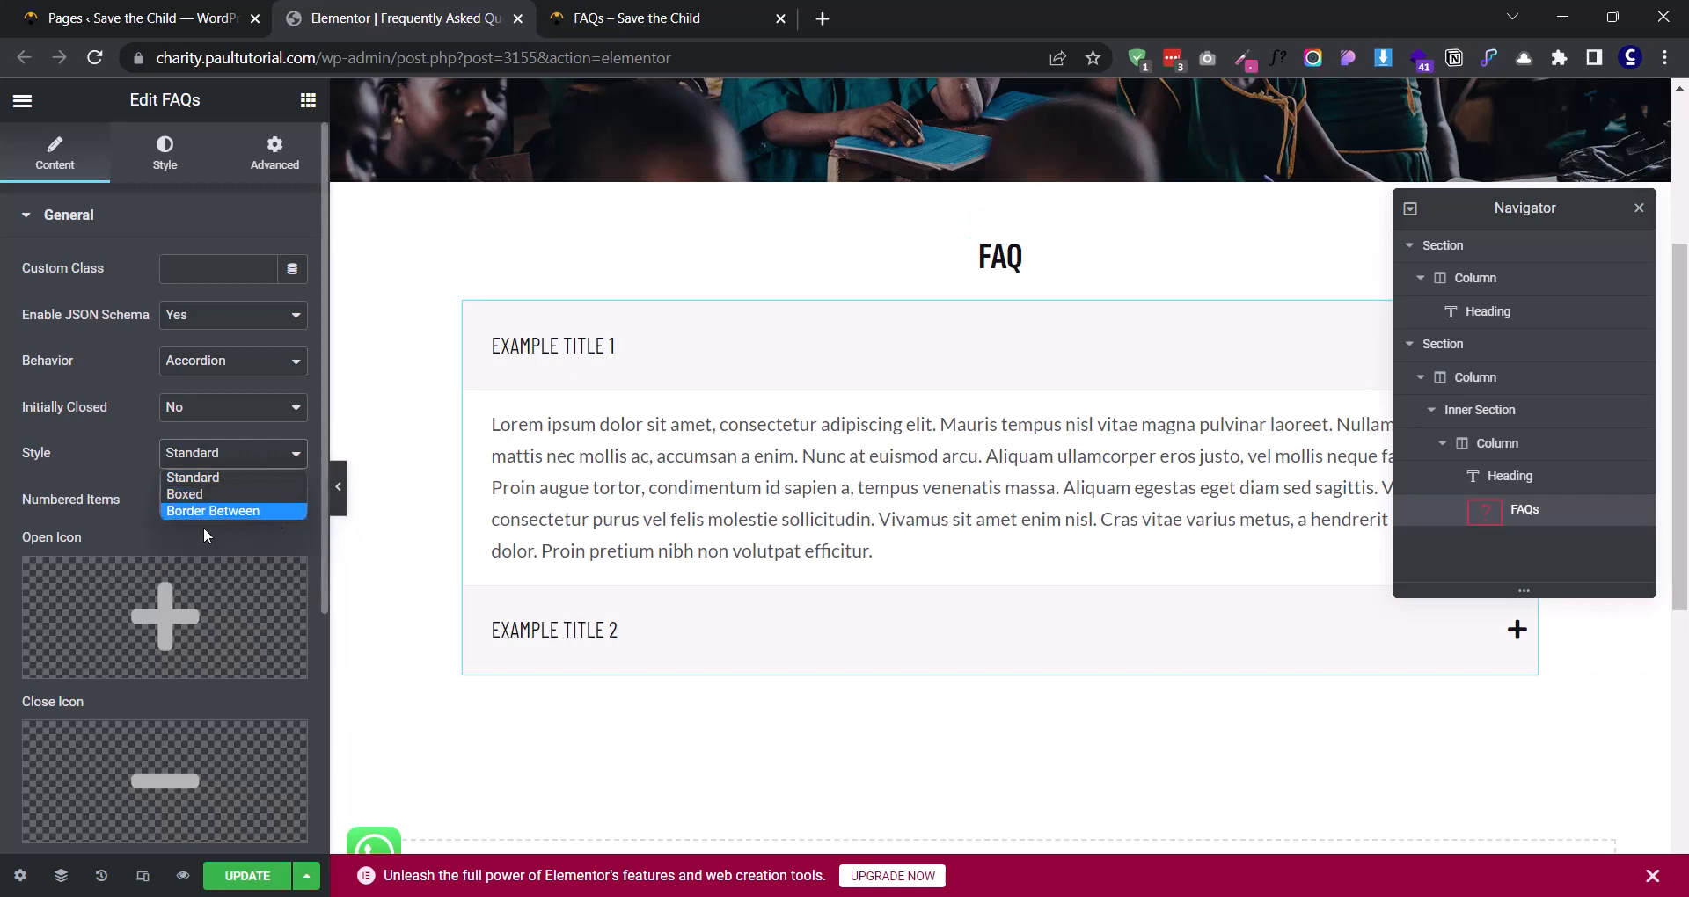
click(245, 491)
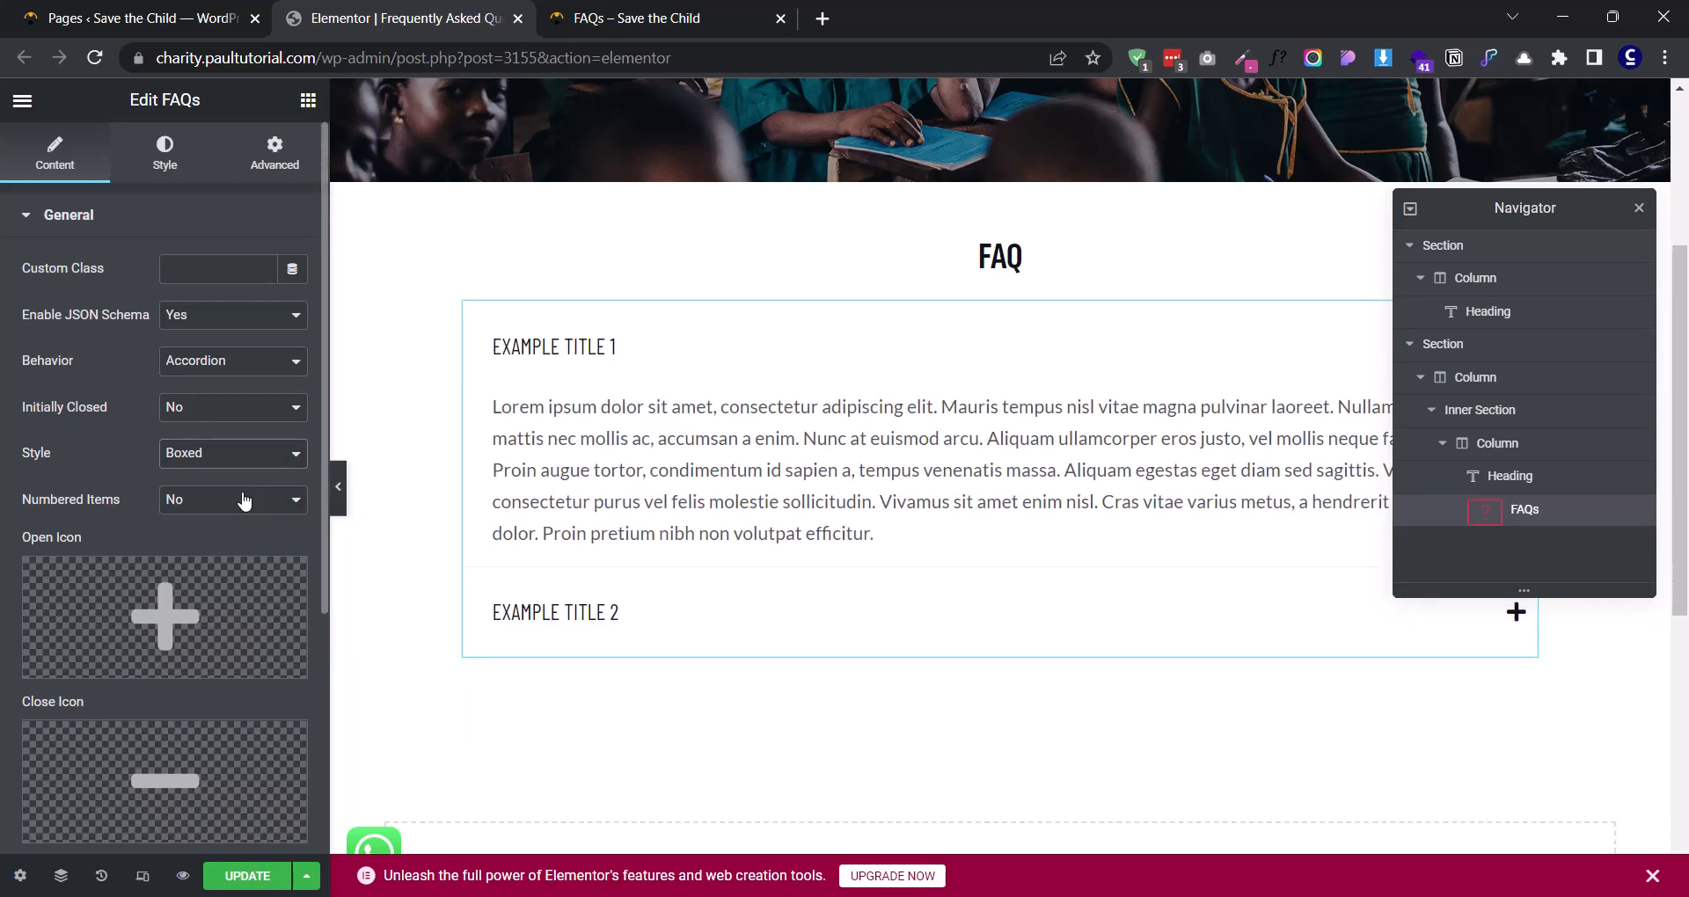
click(588, 612)
click(607, 352)
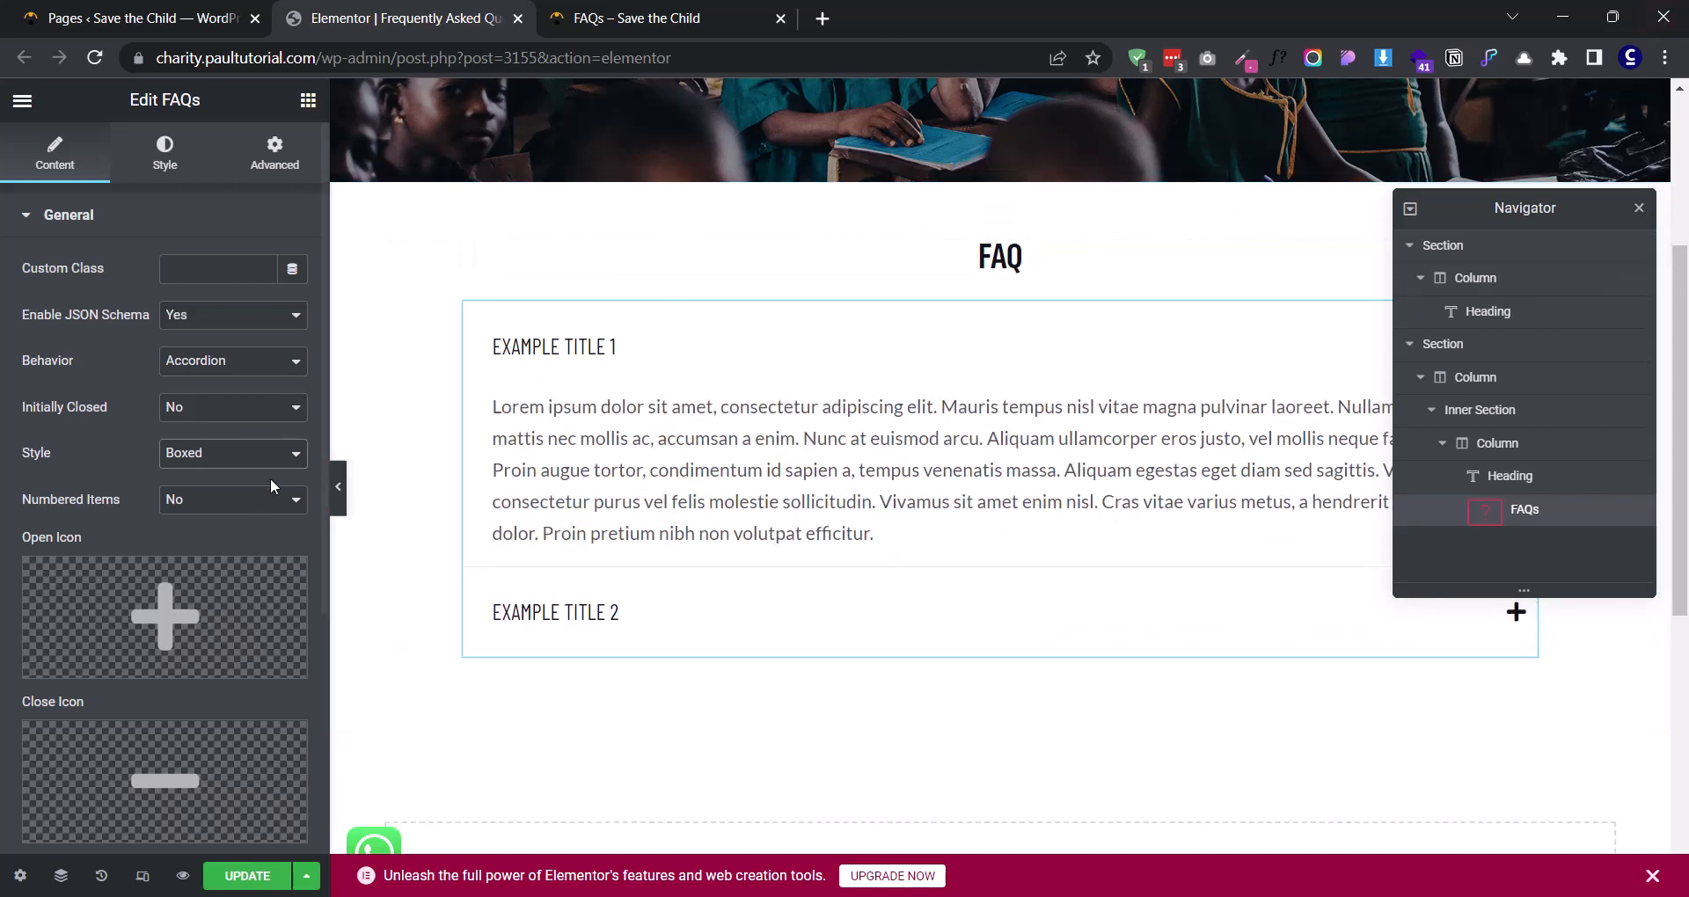
- Set the FAQs widget's style to Border Between and compare it with the reference FAQs page by expanding its questions
click(254, 457)
click(246, 512)
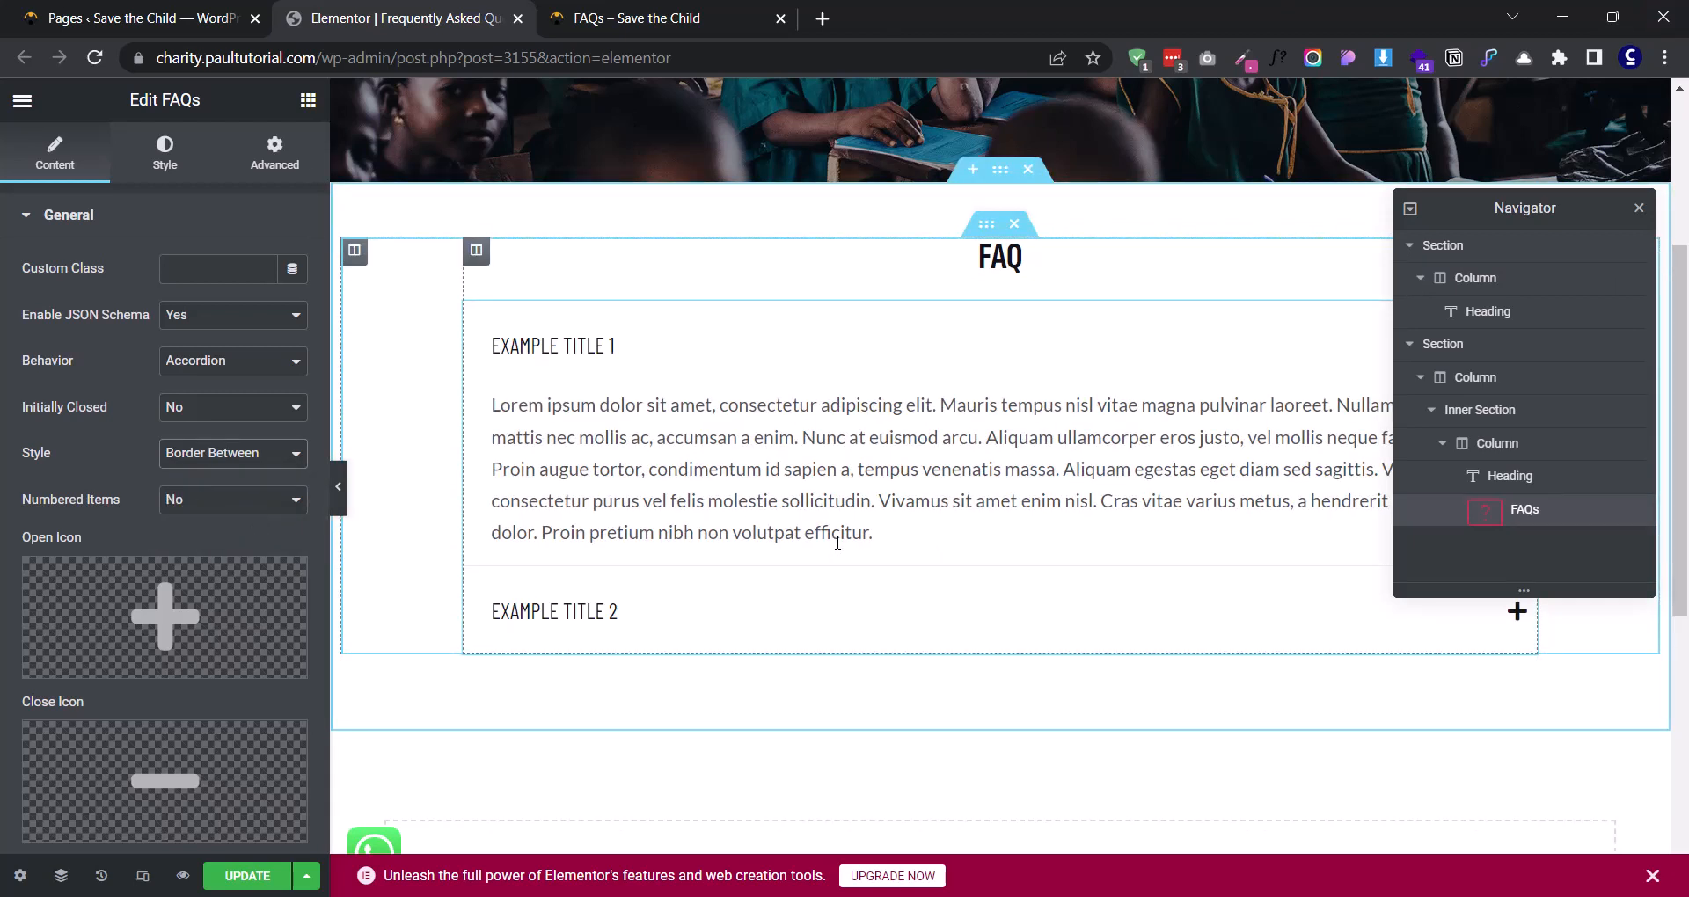
click(595, 9)
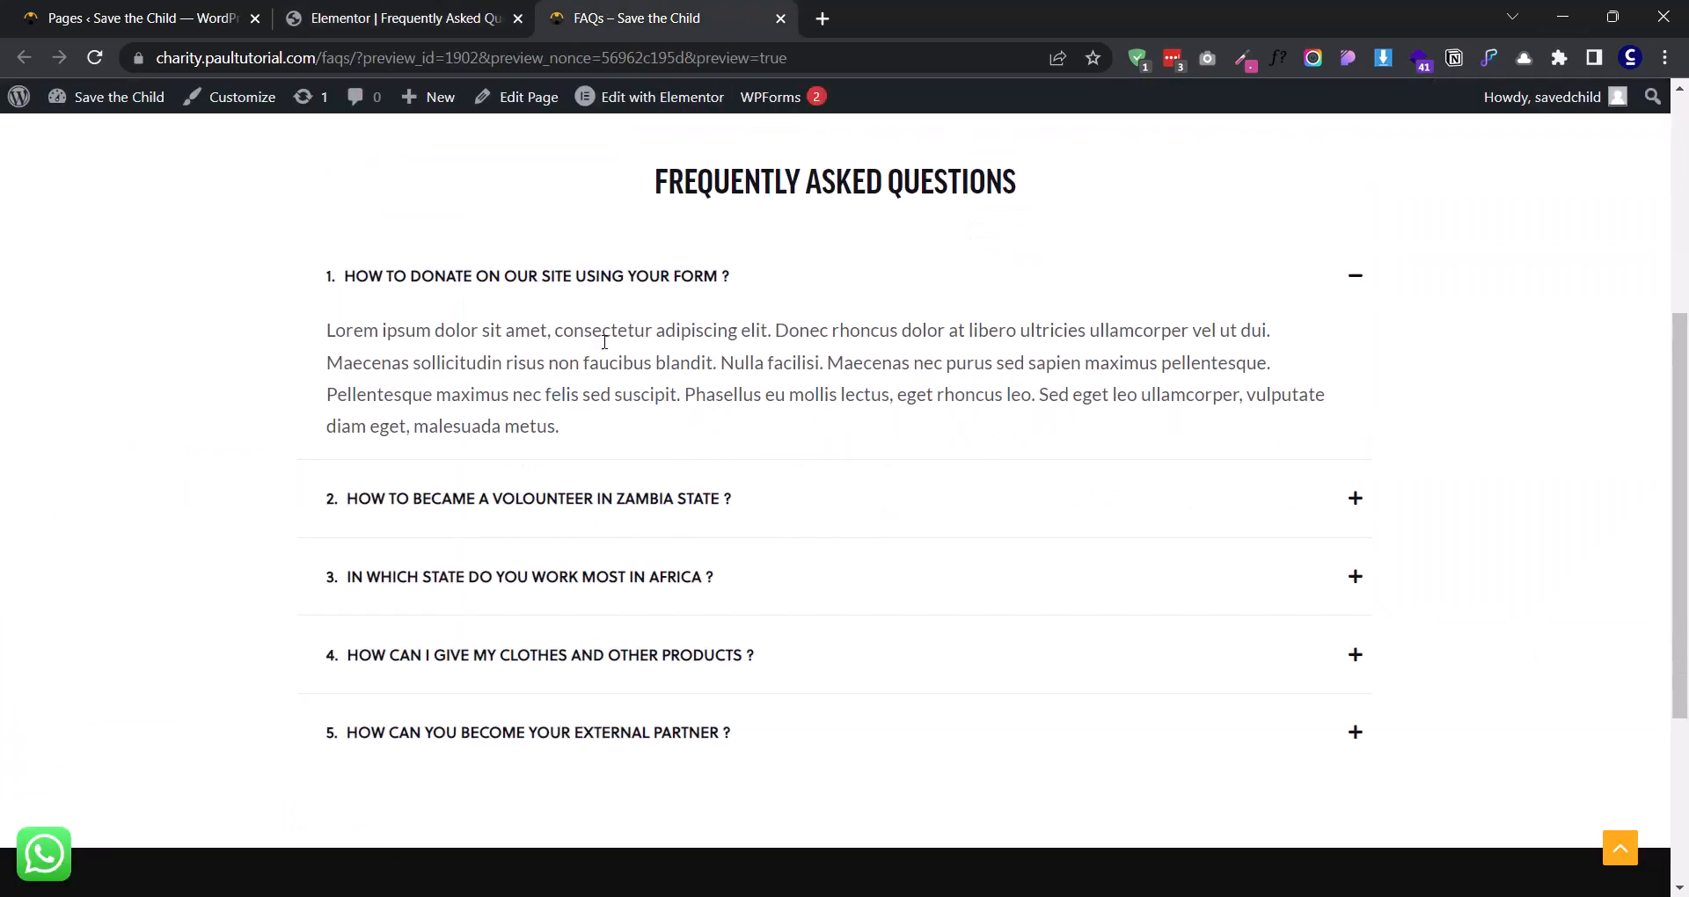
click(607, 497)
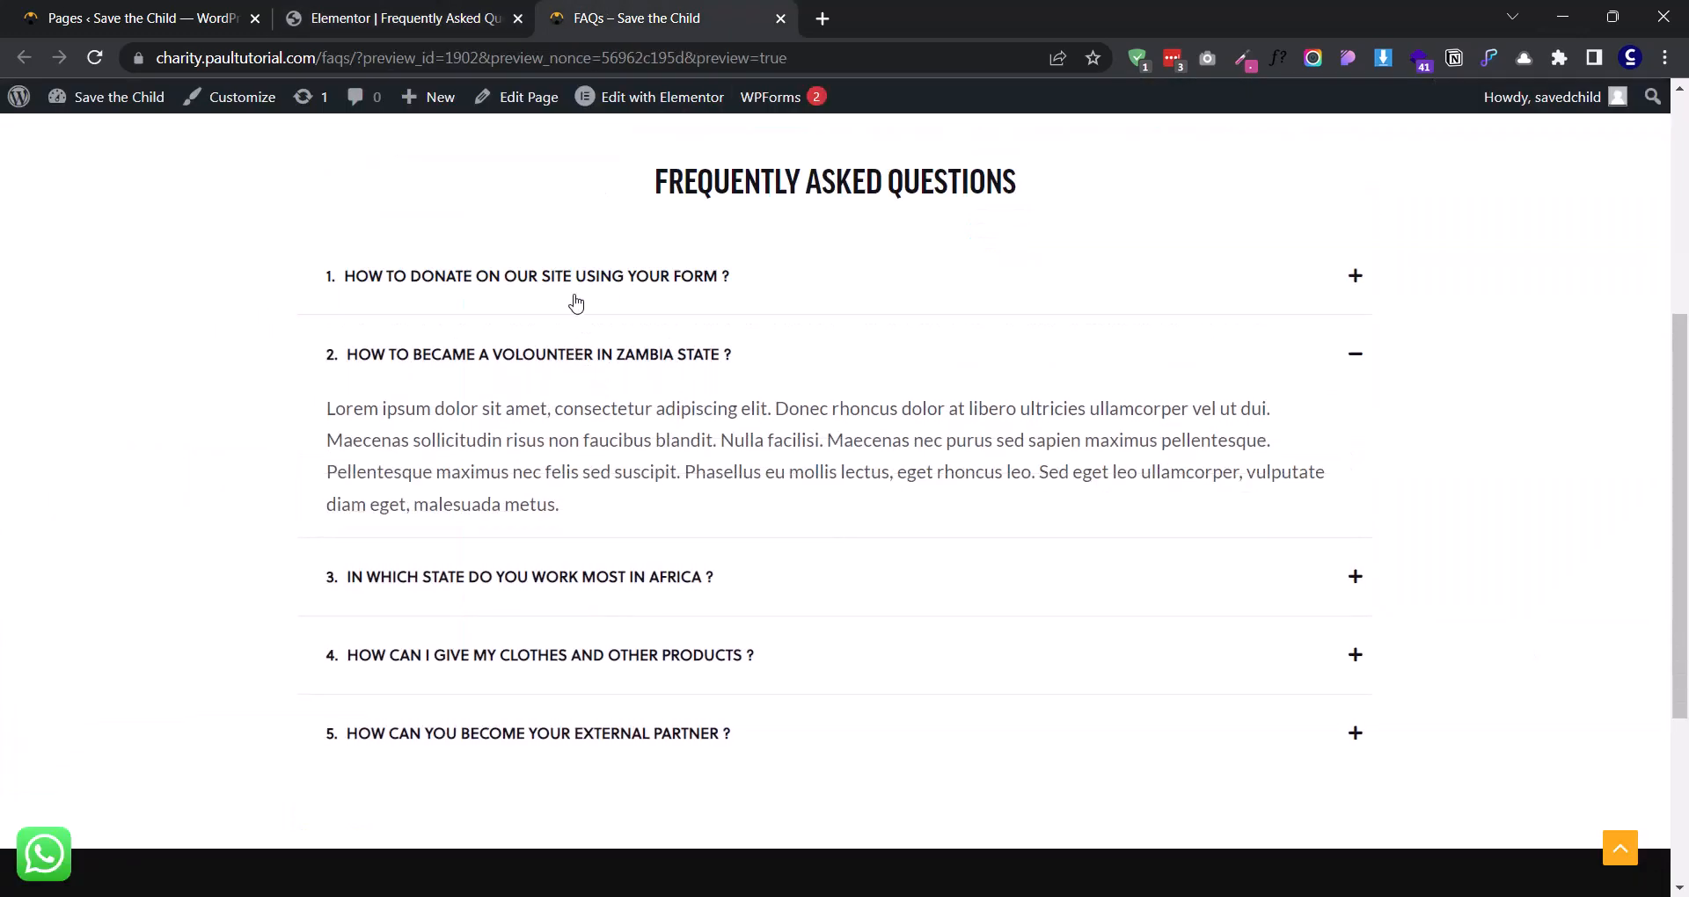
click(679, 292)
click(579, 514)
click(642, 563)
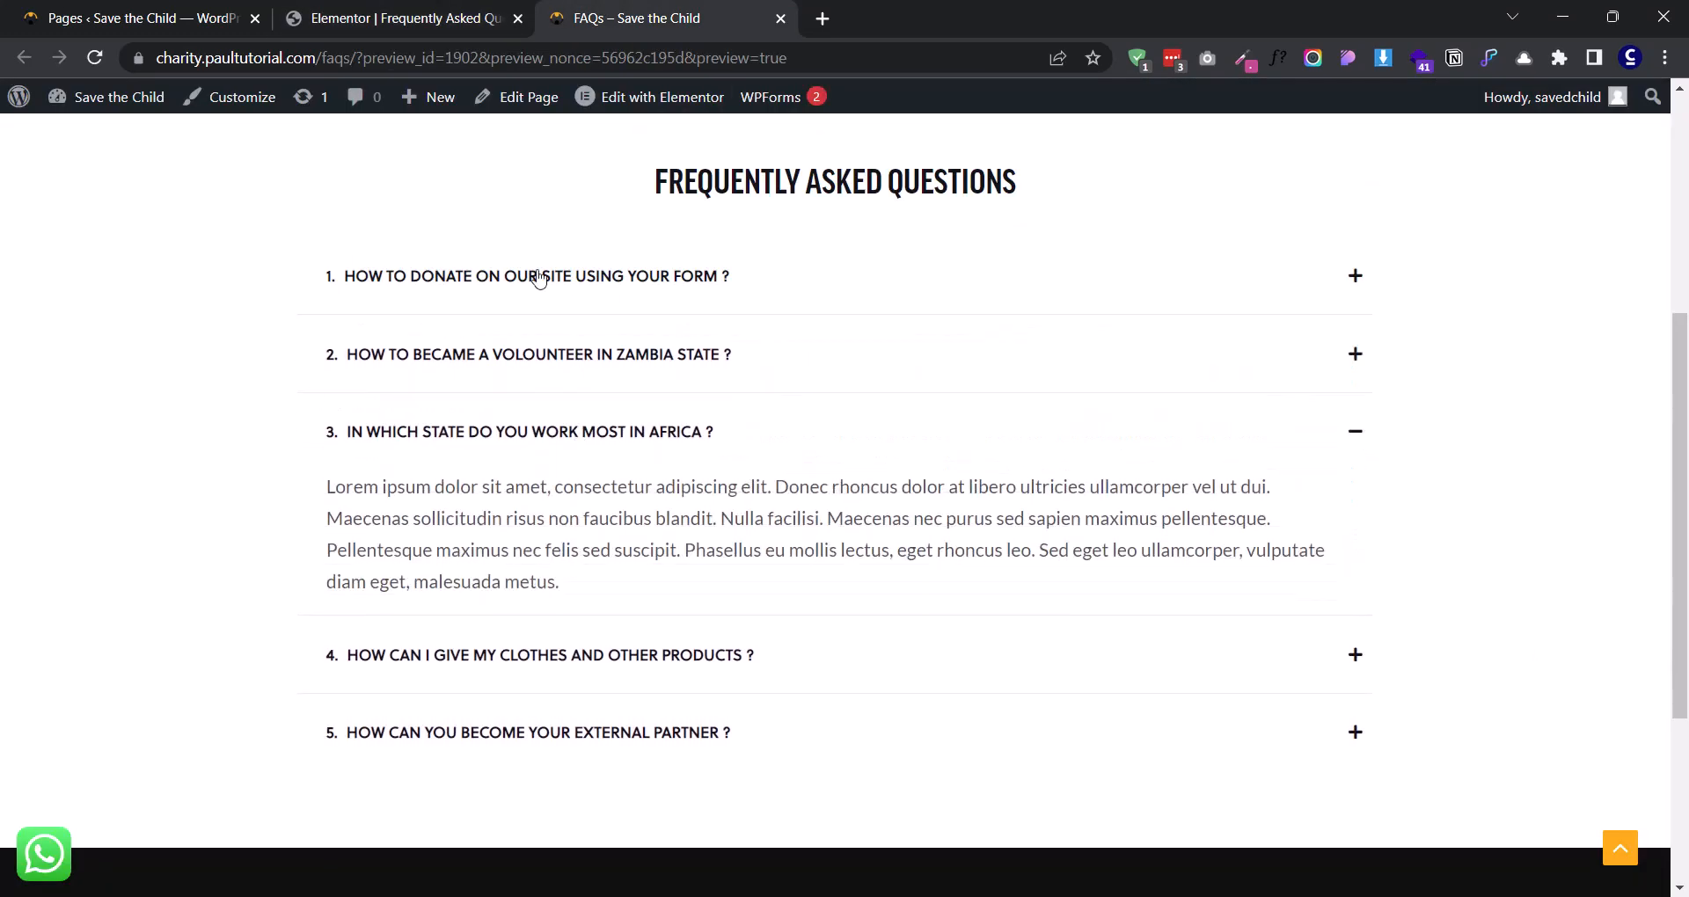
click(414, 19)
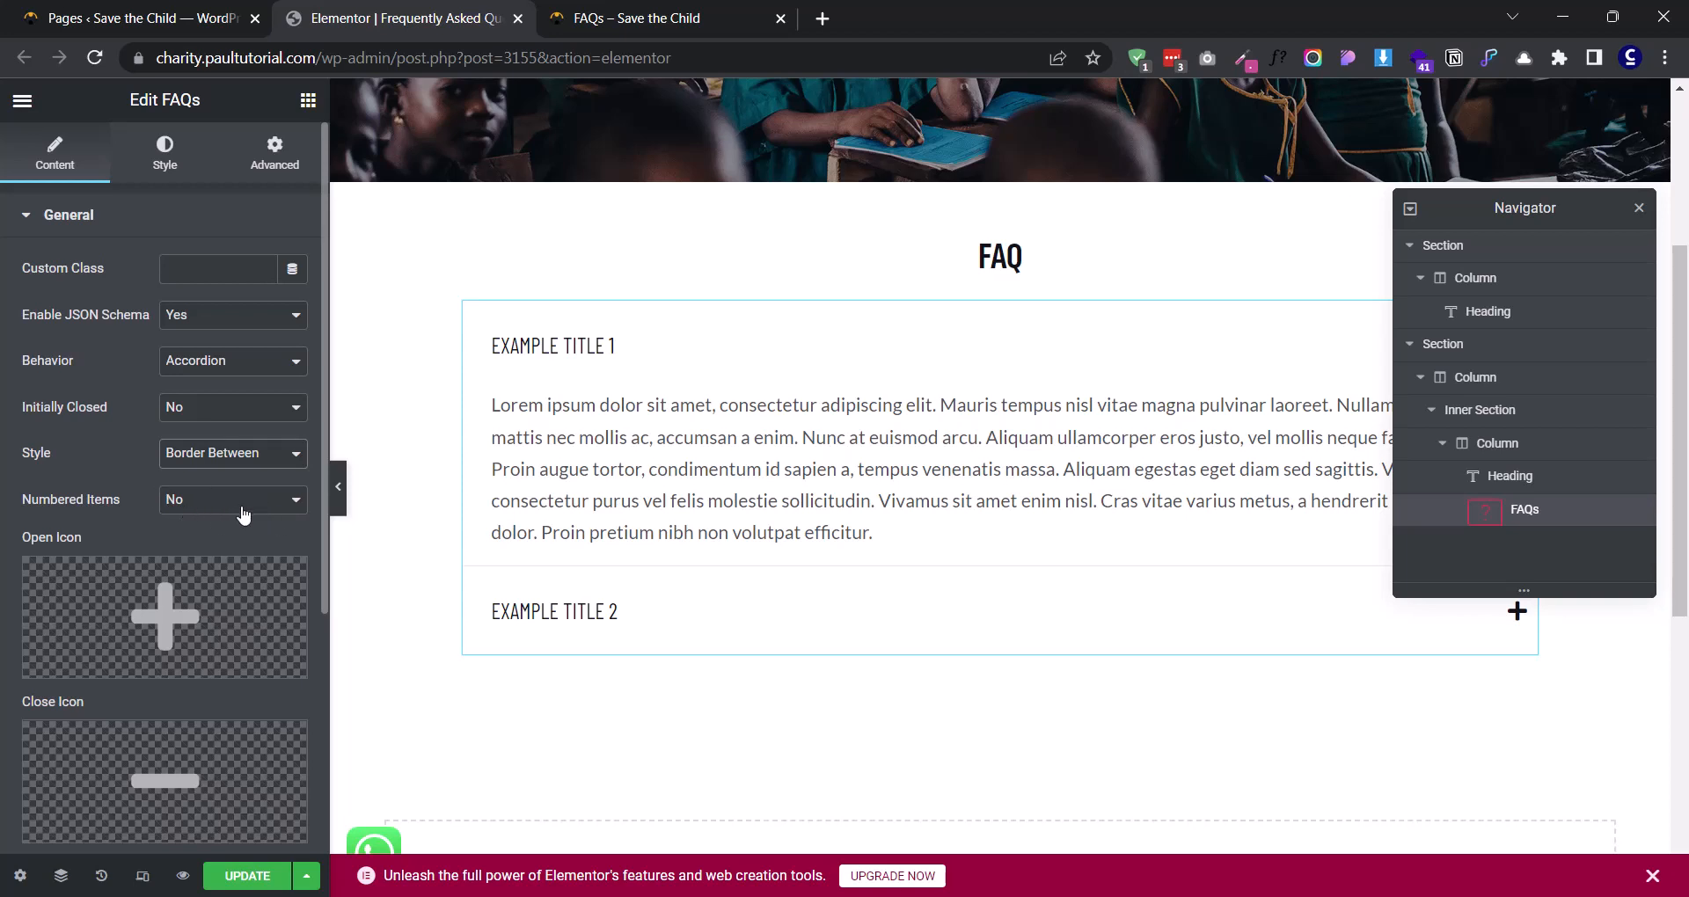
- Set Numbered Items to Yes for the FAQs widget and check the numbering against the reference FAQs page
click(208, 505)
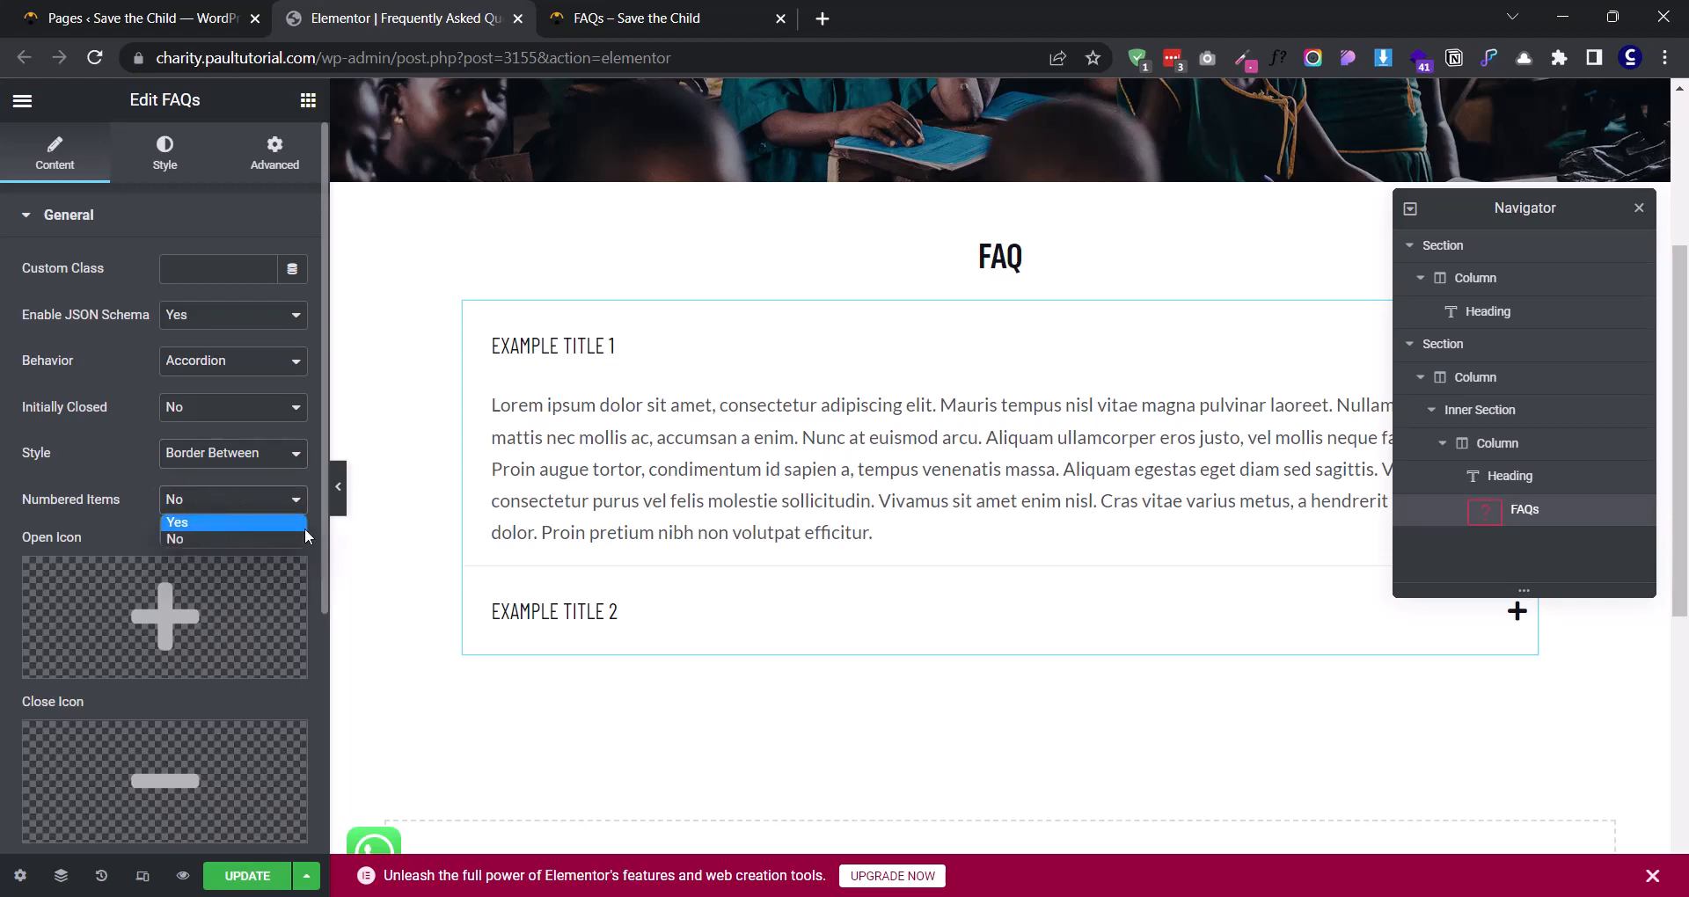
click(230, 523)
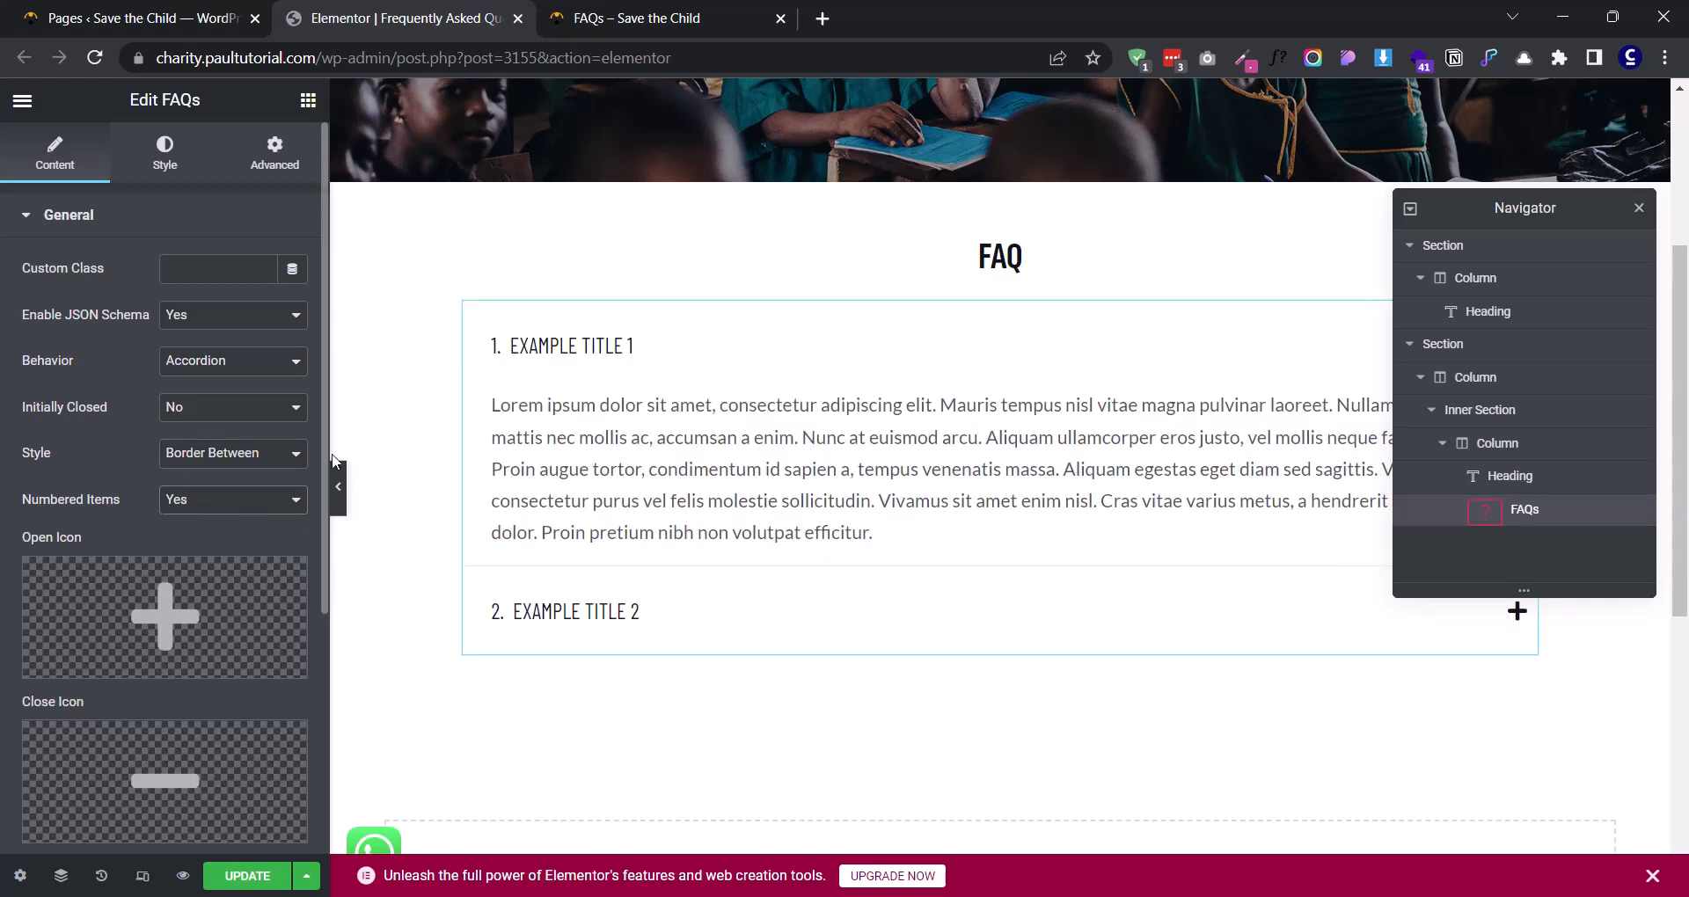
click(605, 5)
click(406, 13)
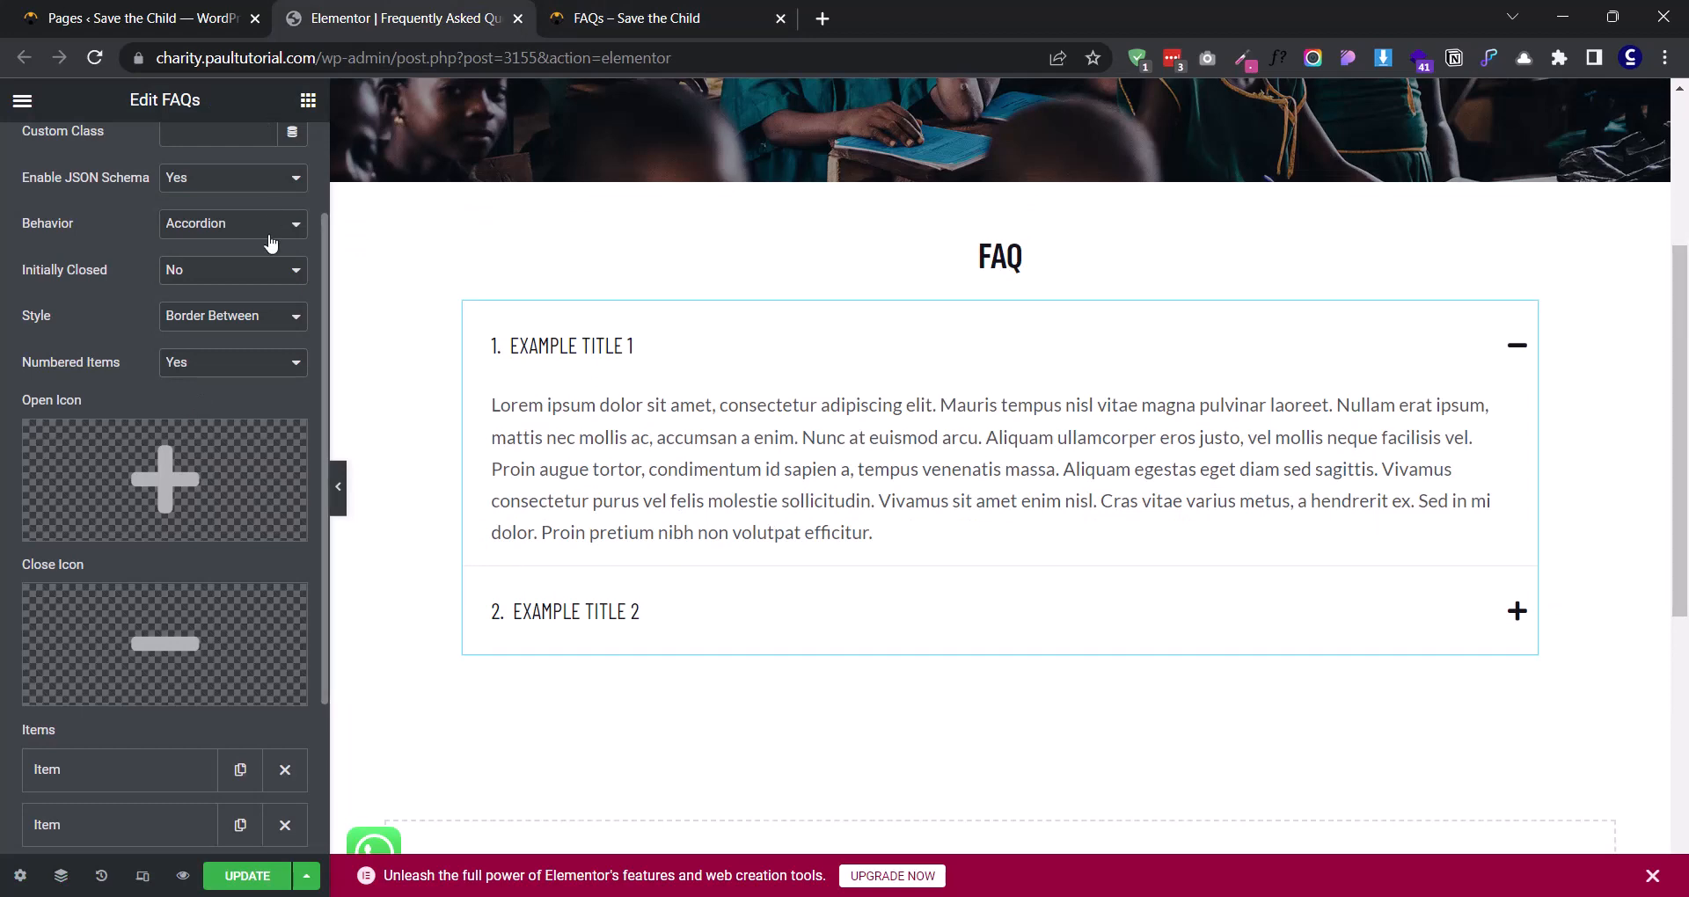
- Try the circled plus as the FAQs widget's open icon and the circled minus as its close icon
click(213, 440)
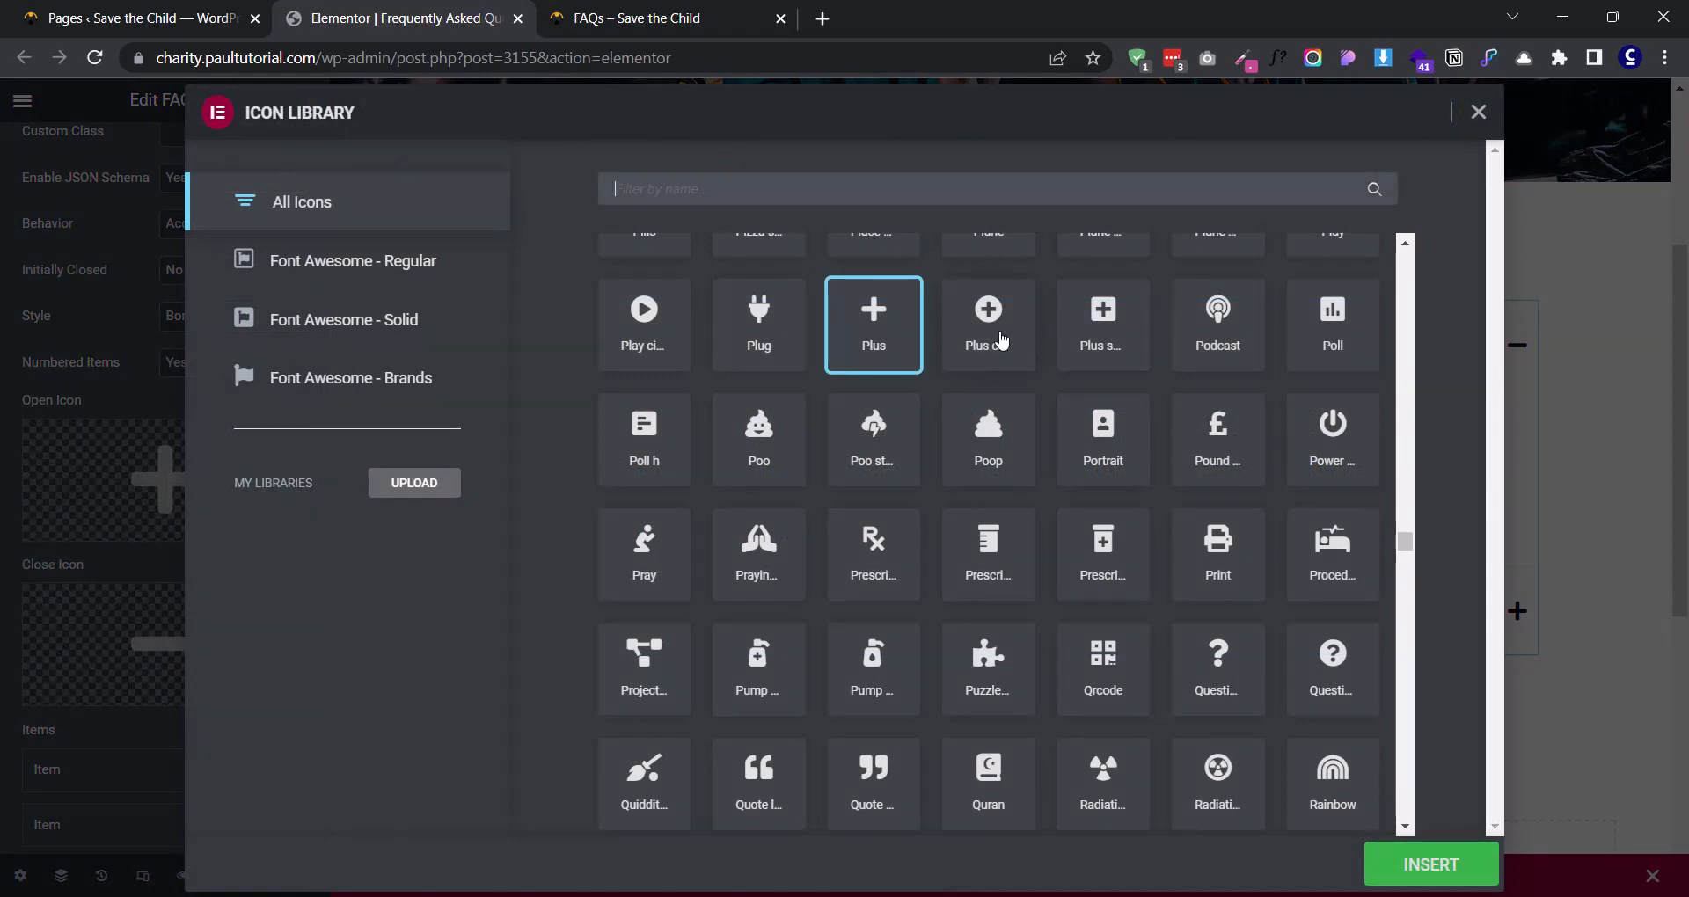
click(999, 338)
click(1412, 887)
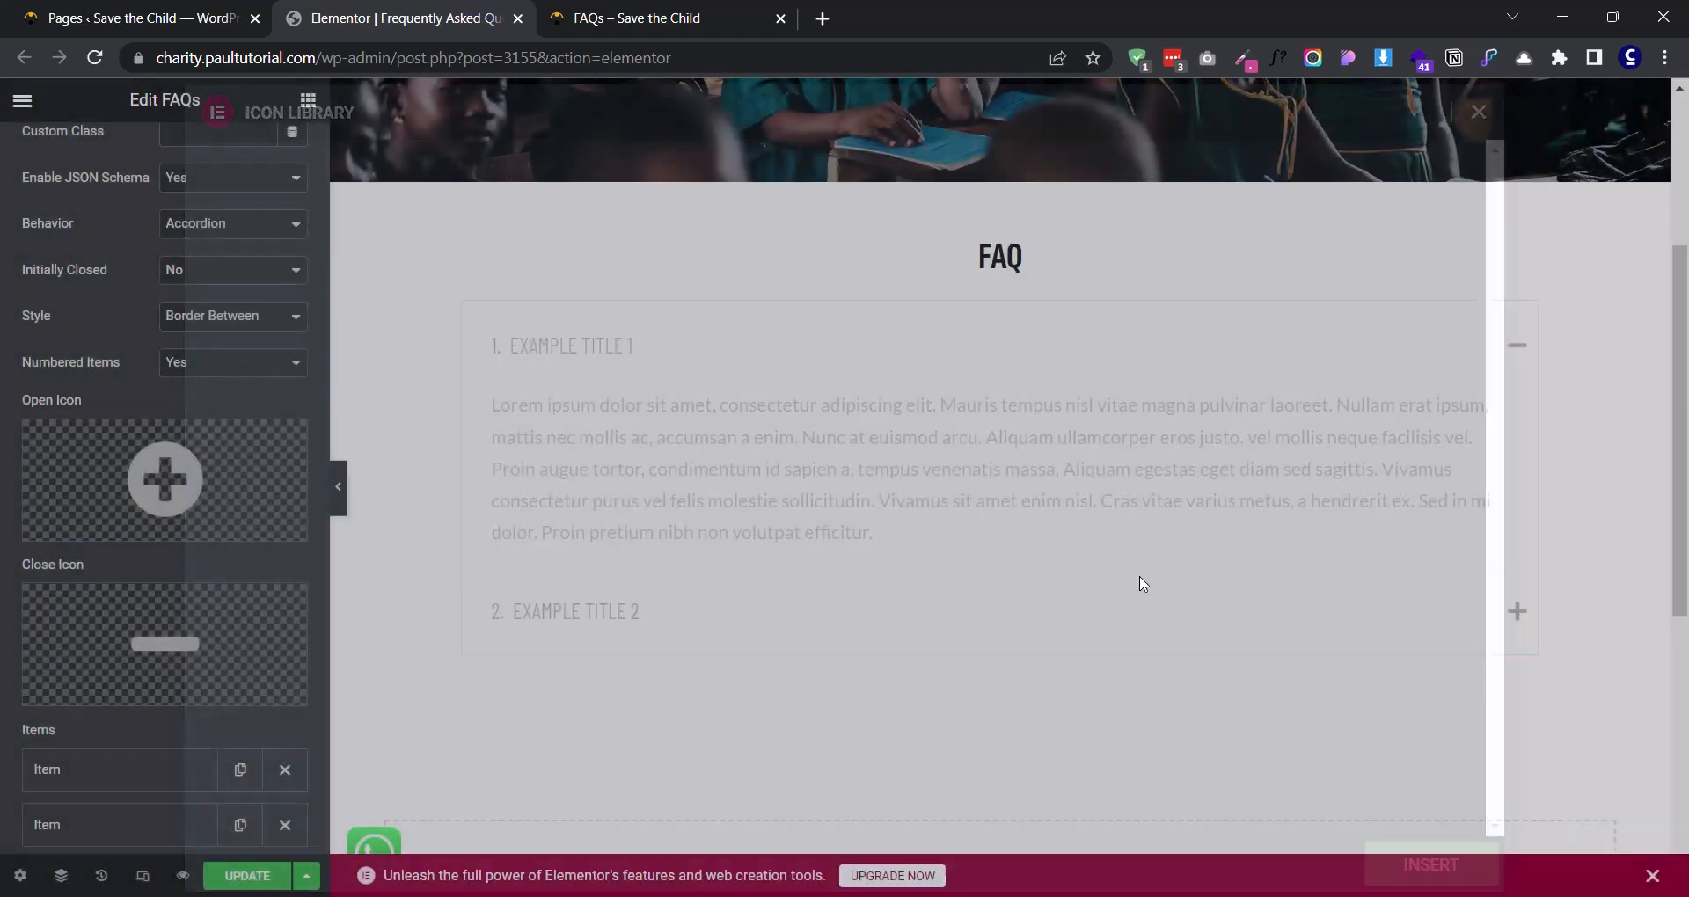
click(92, 690)
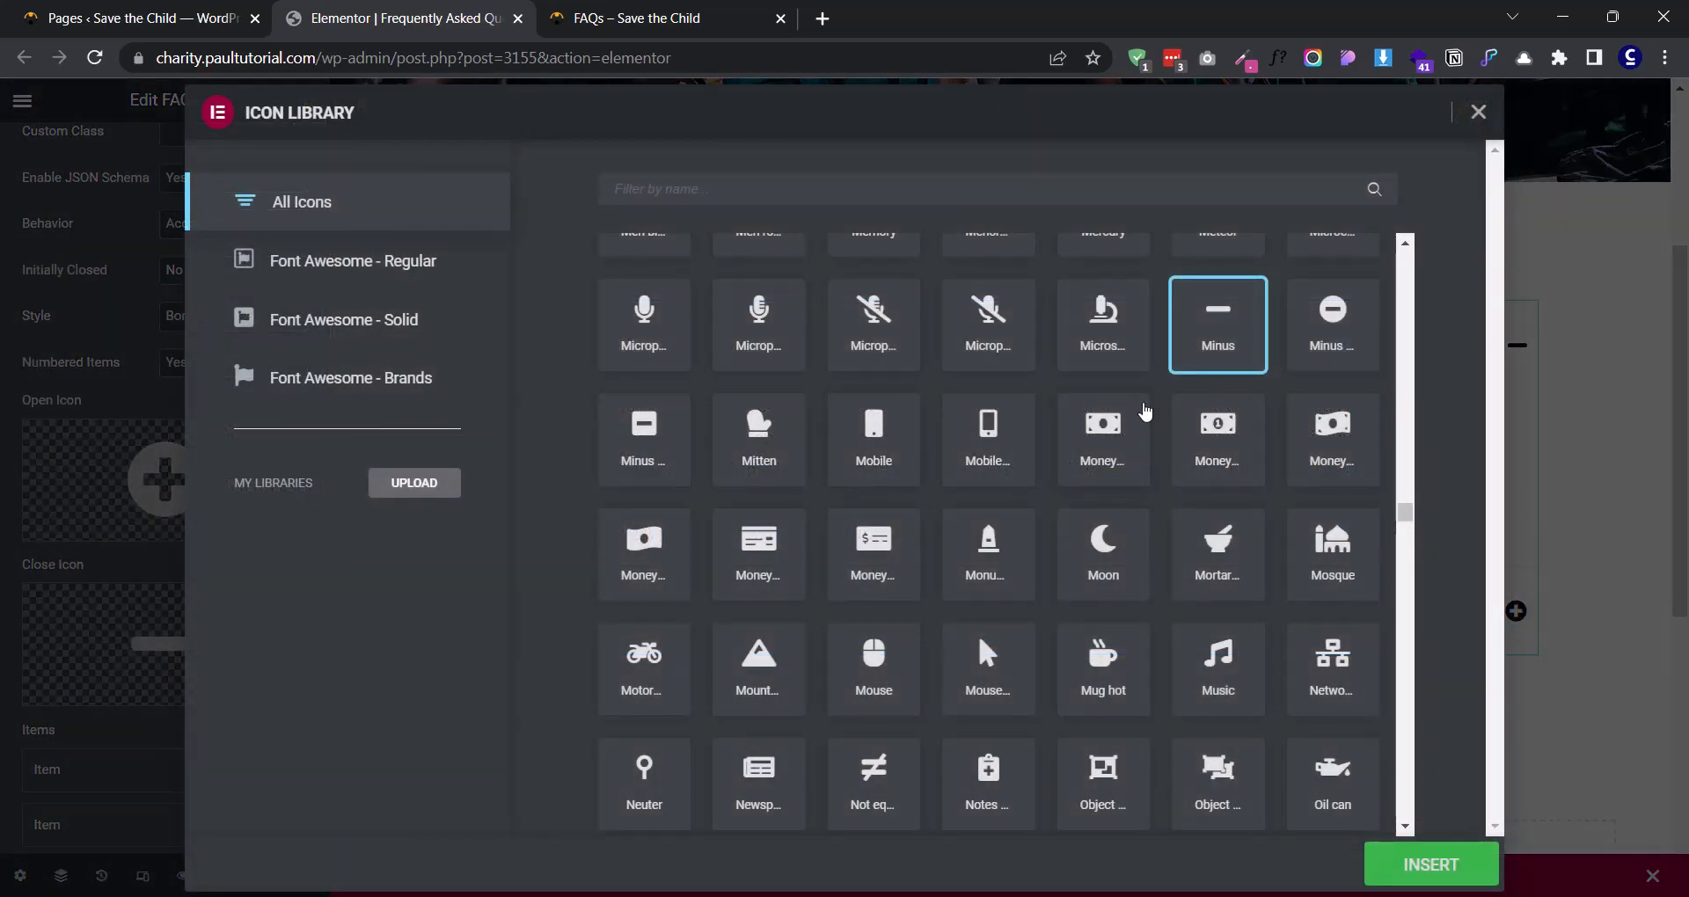
click(1315, 326)
click(1403, 870)
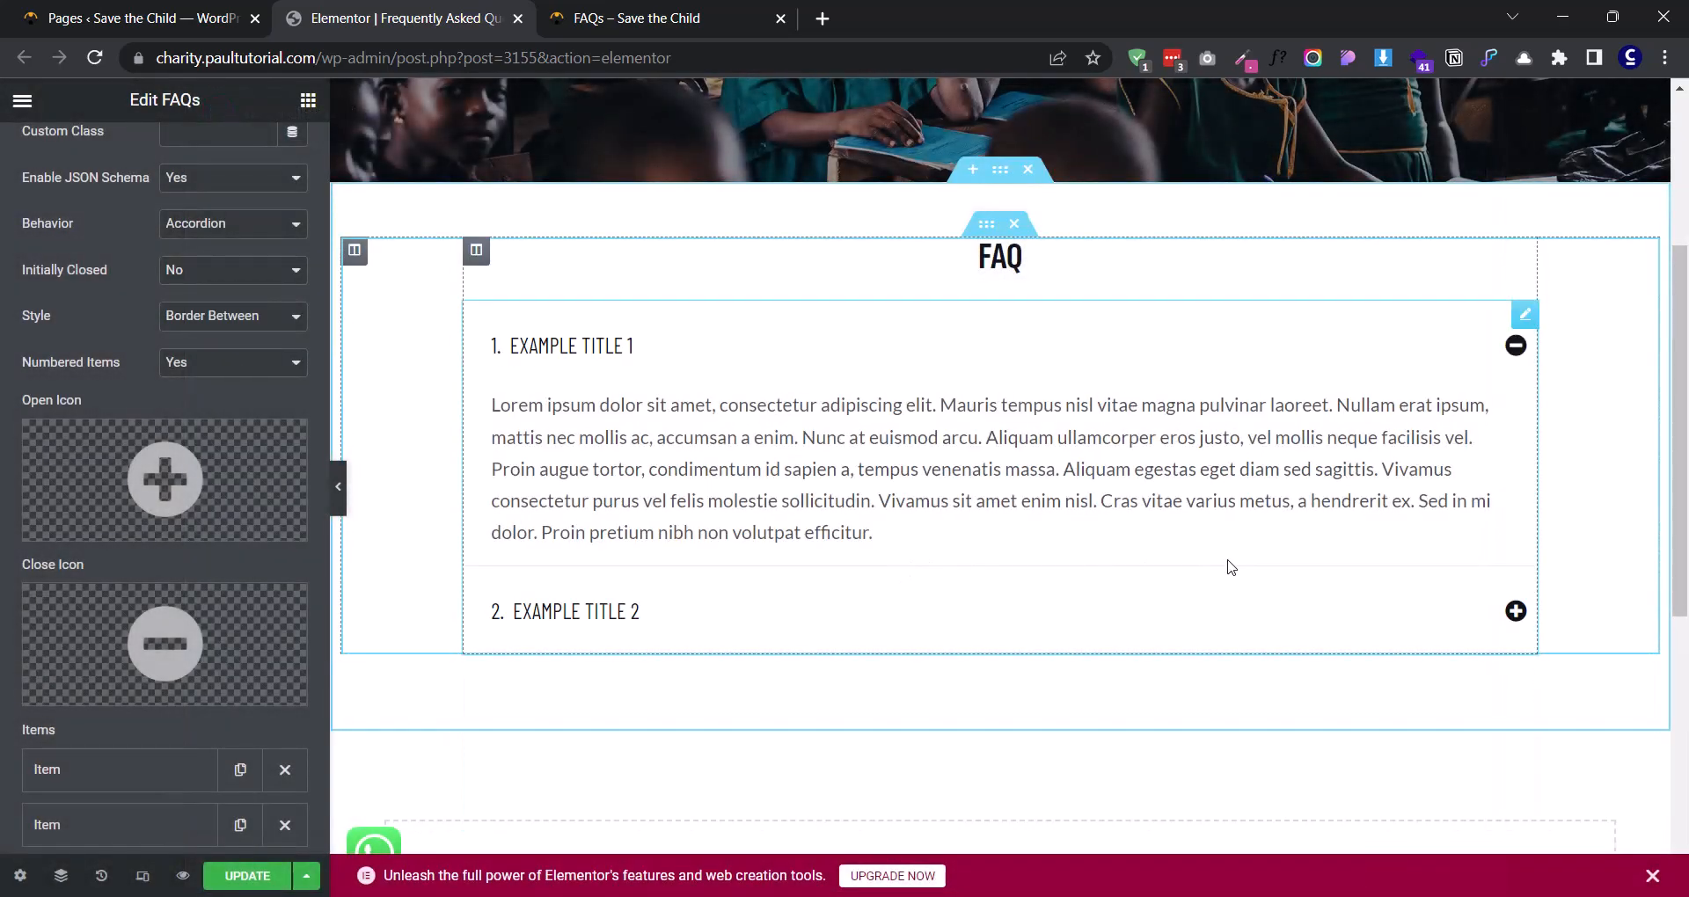
- Check the icons on the reference FAQs page and set the widget's open icon to Plus and close icon to Minus
click(655, 18)
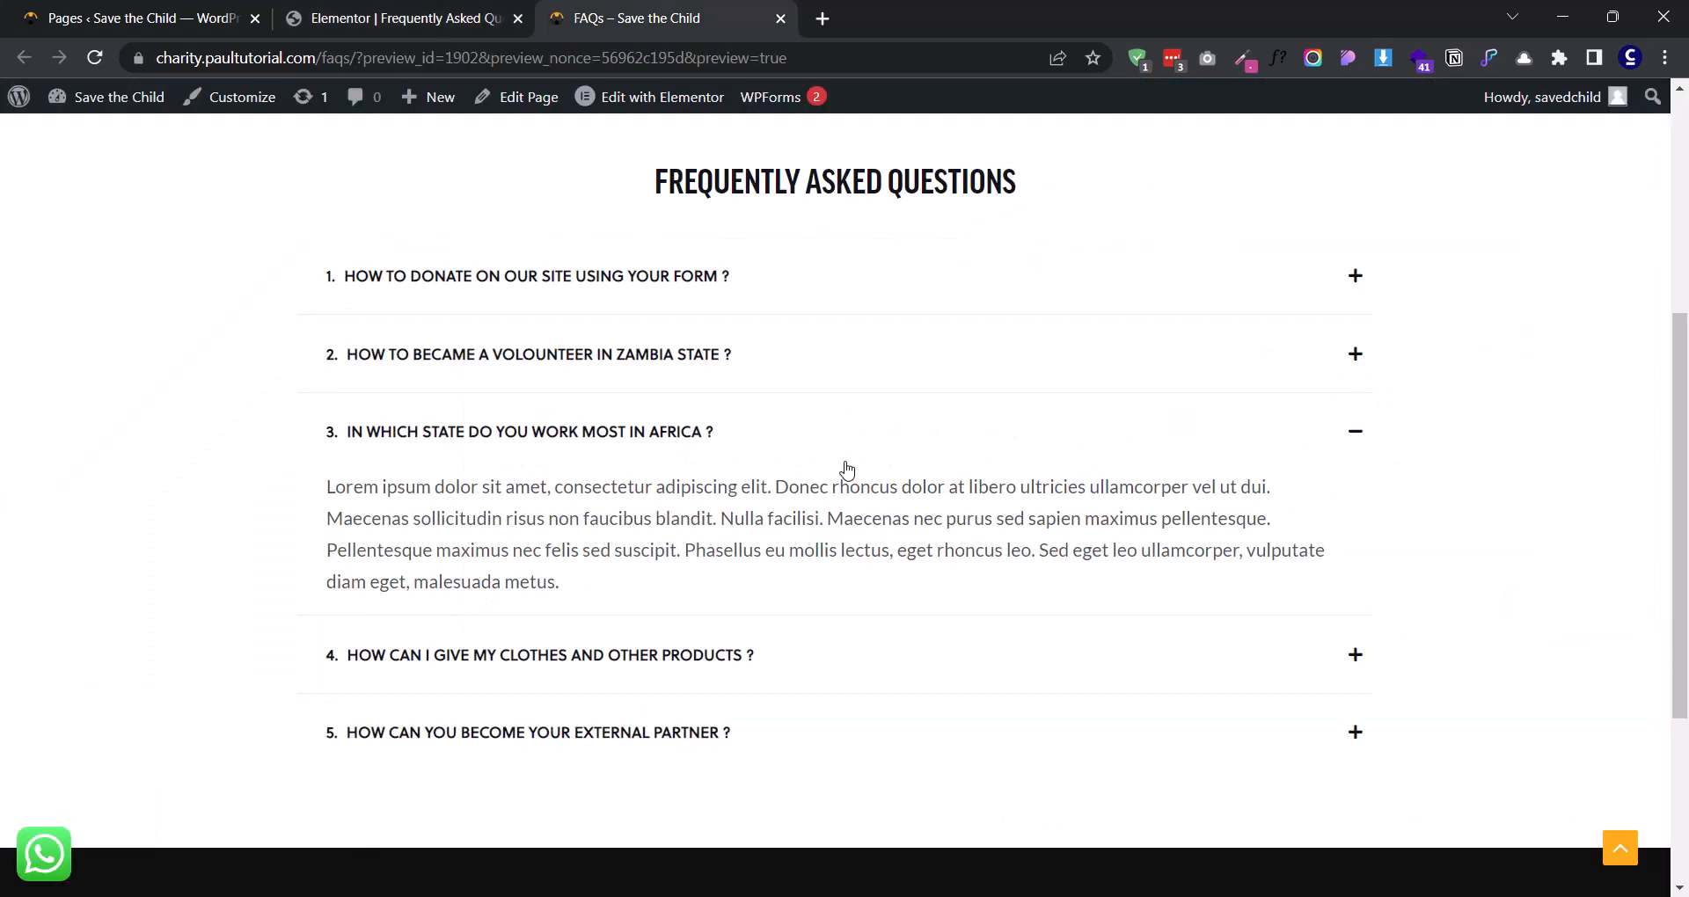
click(838, 305)
click(818, 306)
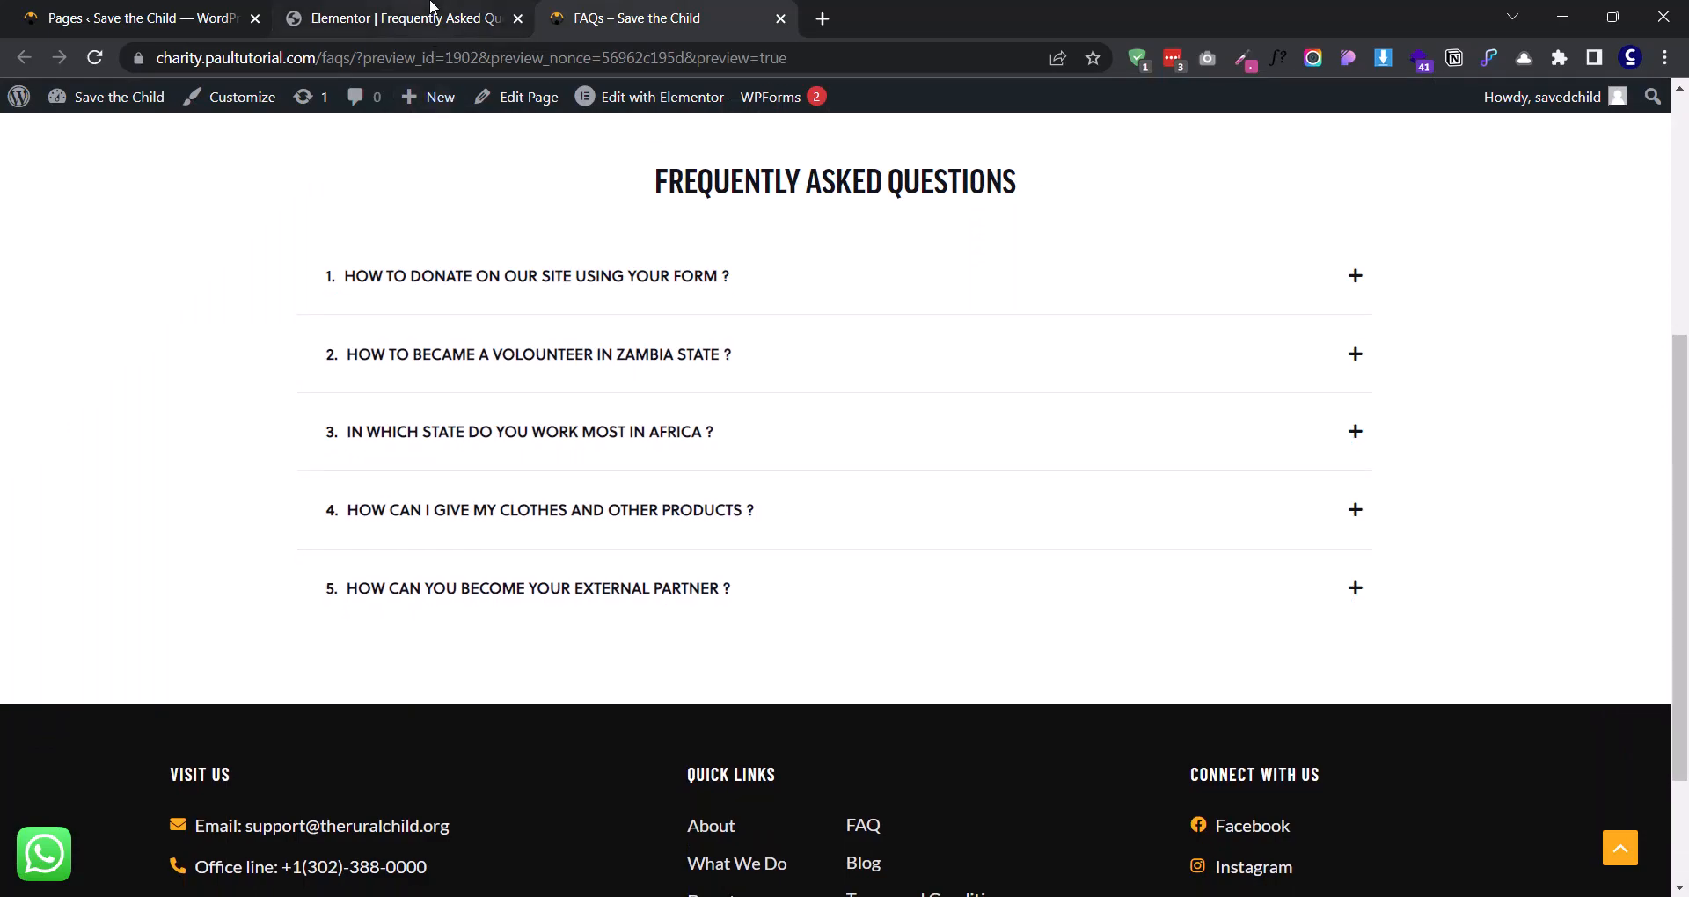
click(431, 11)
click(235, 480)
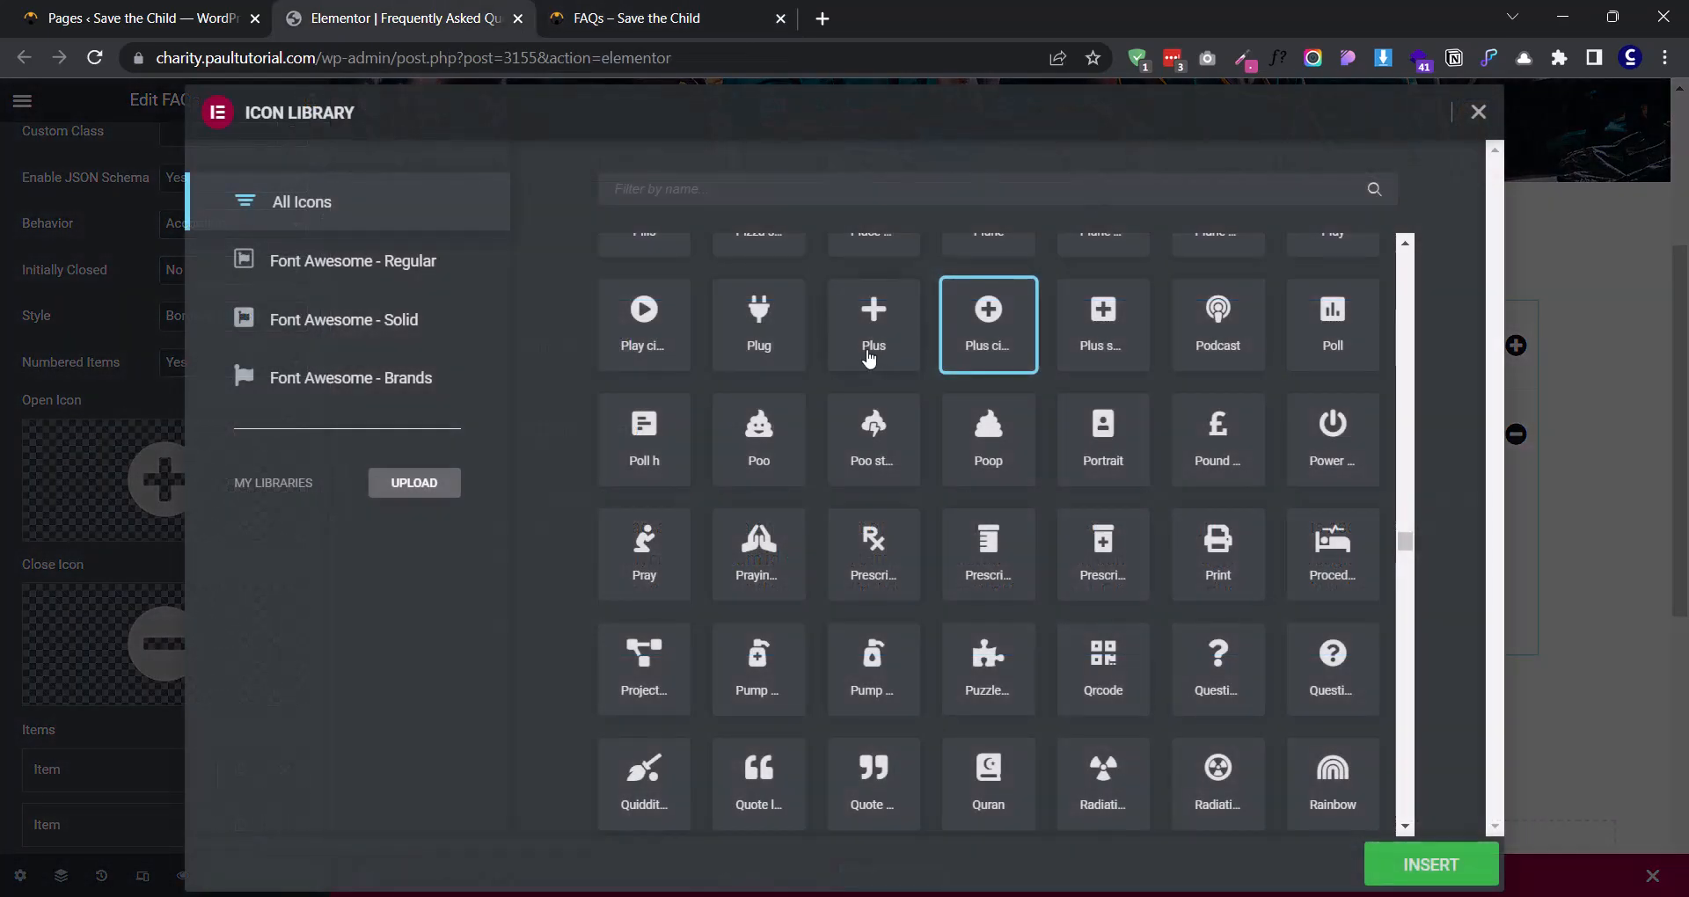
click(871, 326)
click(1431, 865)
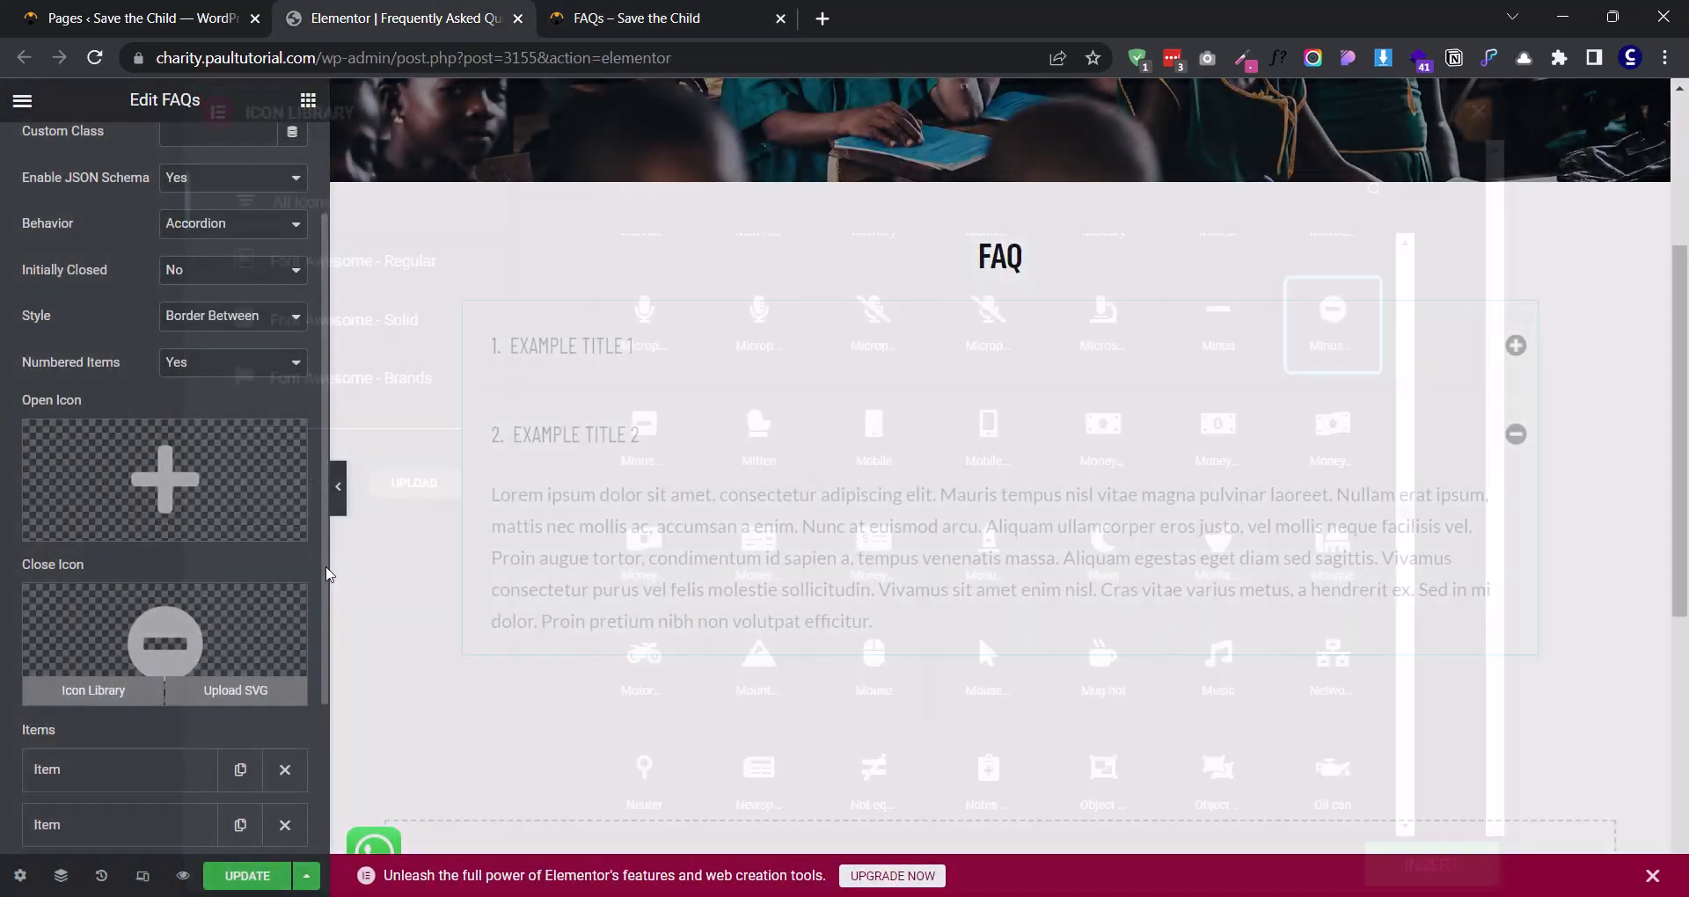
click(167, 638)
click(1218, 325)
click(1430, 865)
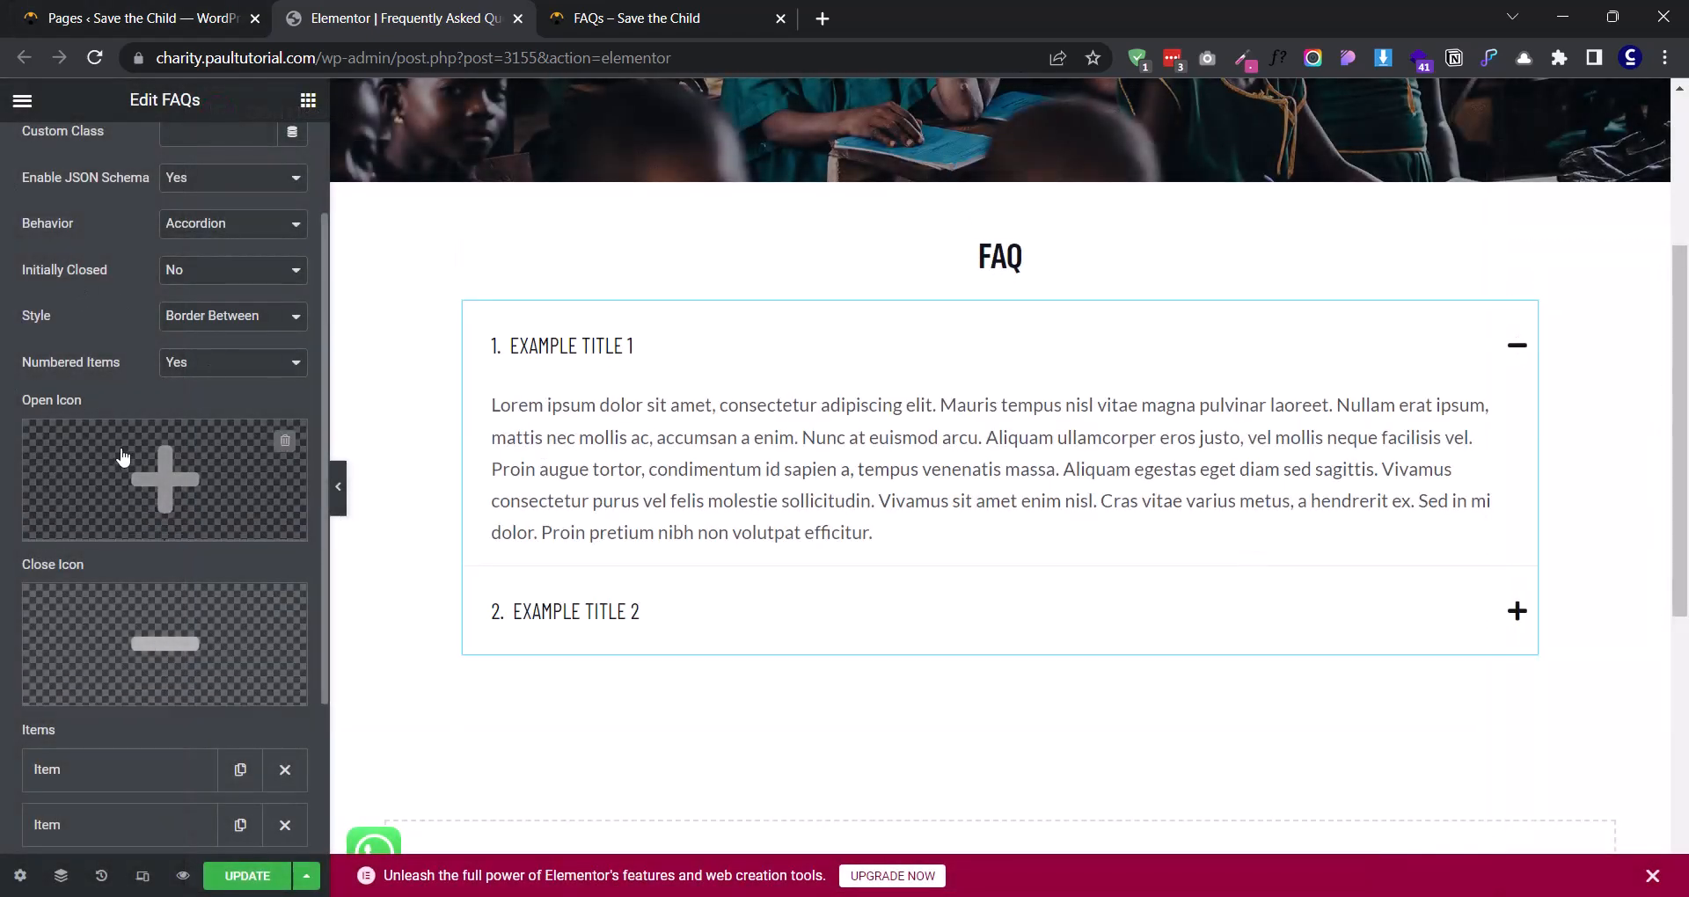
- Replace the first item's title with "HOW TO DONATE ON OUR SITE USING YOUR FORM ?" copied from the reference page, without its leading number
scroll(123, 458, down, 2)
scroll(167, 379, up, 2)
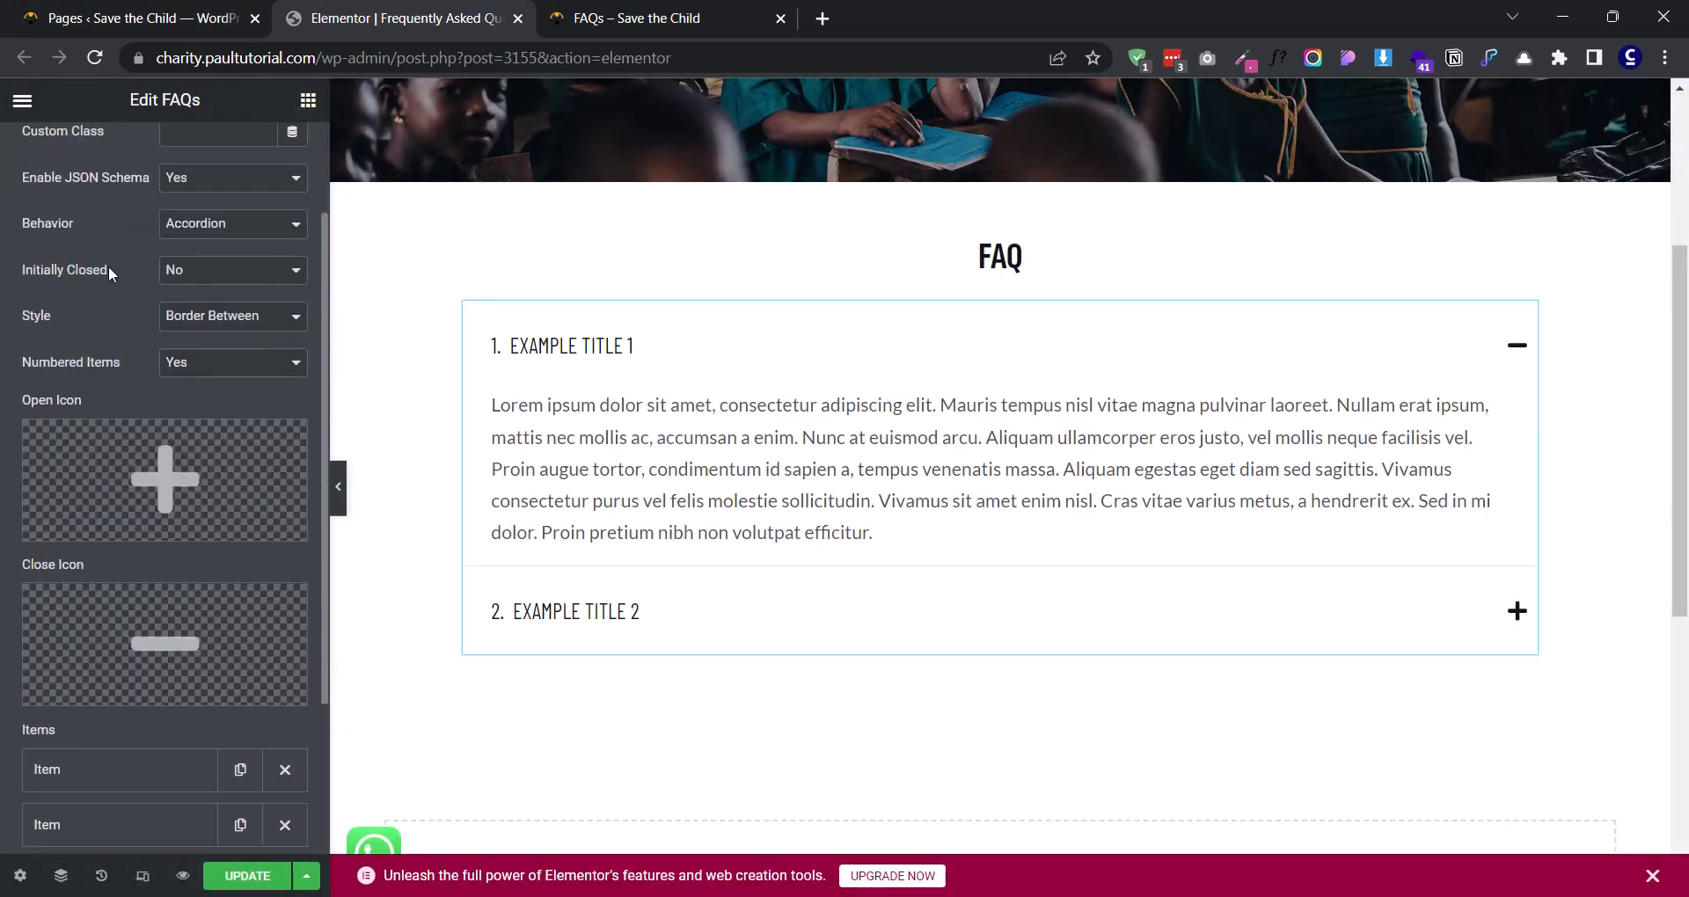
scroll(112, 274, down, 2)
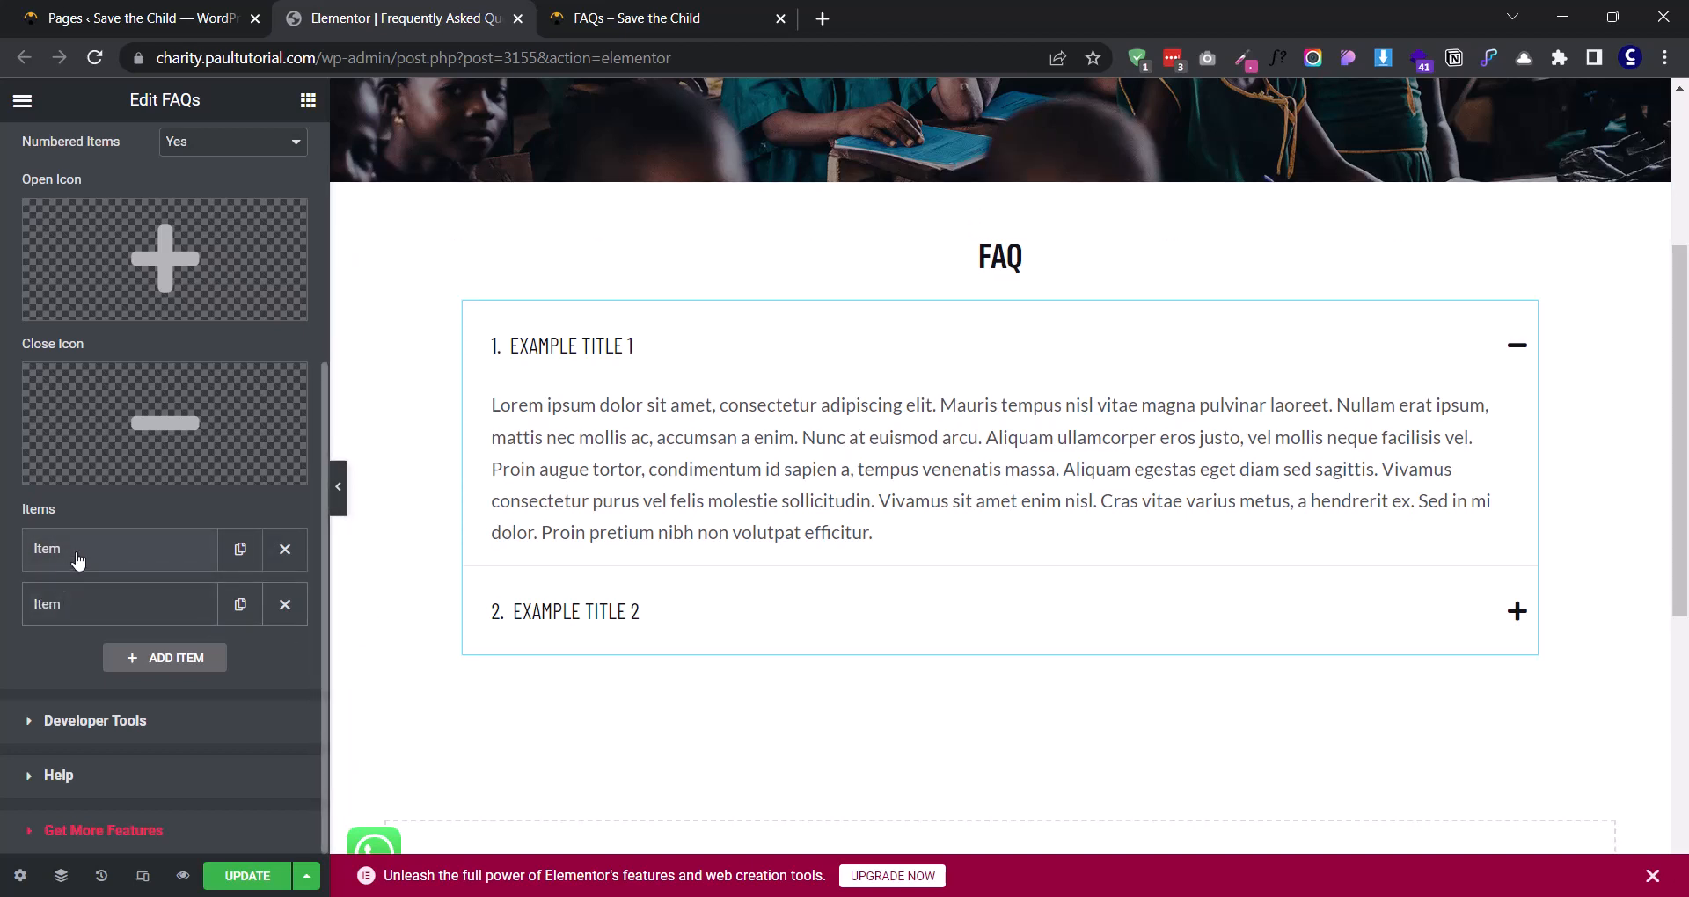
click(123, 550)
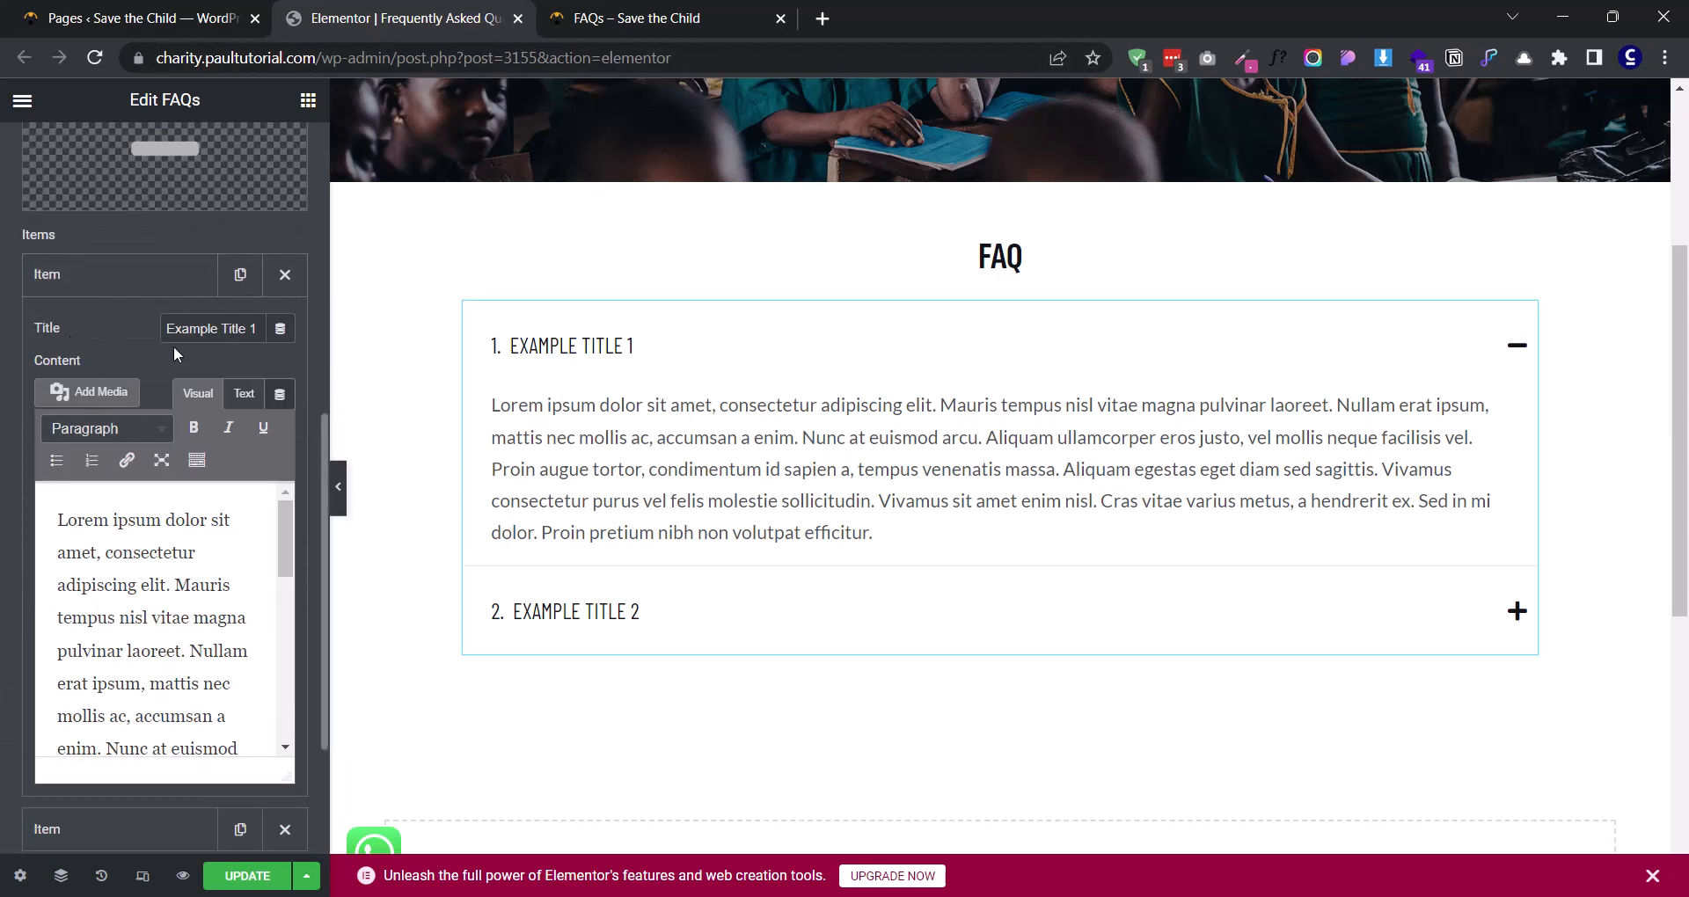
key(ctrl+Tab)
drag(234, 279, 735, 280)
click(508, 19)
triple_click(170, 330)
key(ctrl+v)
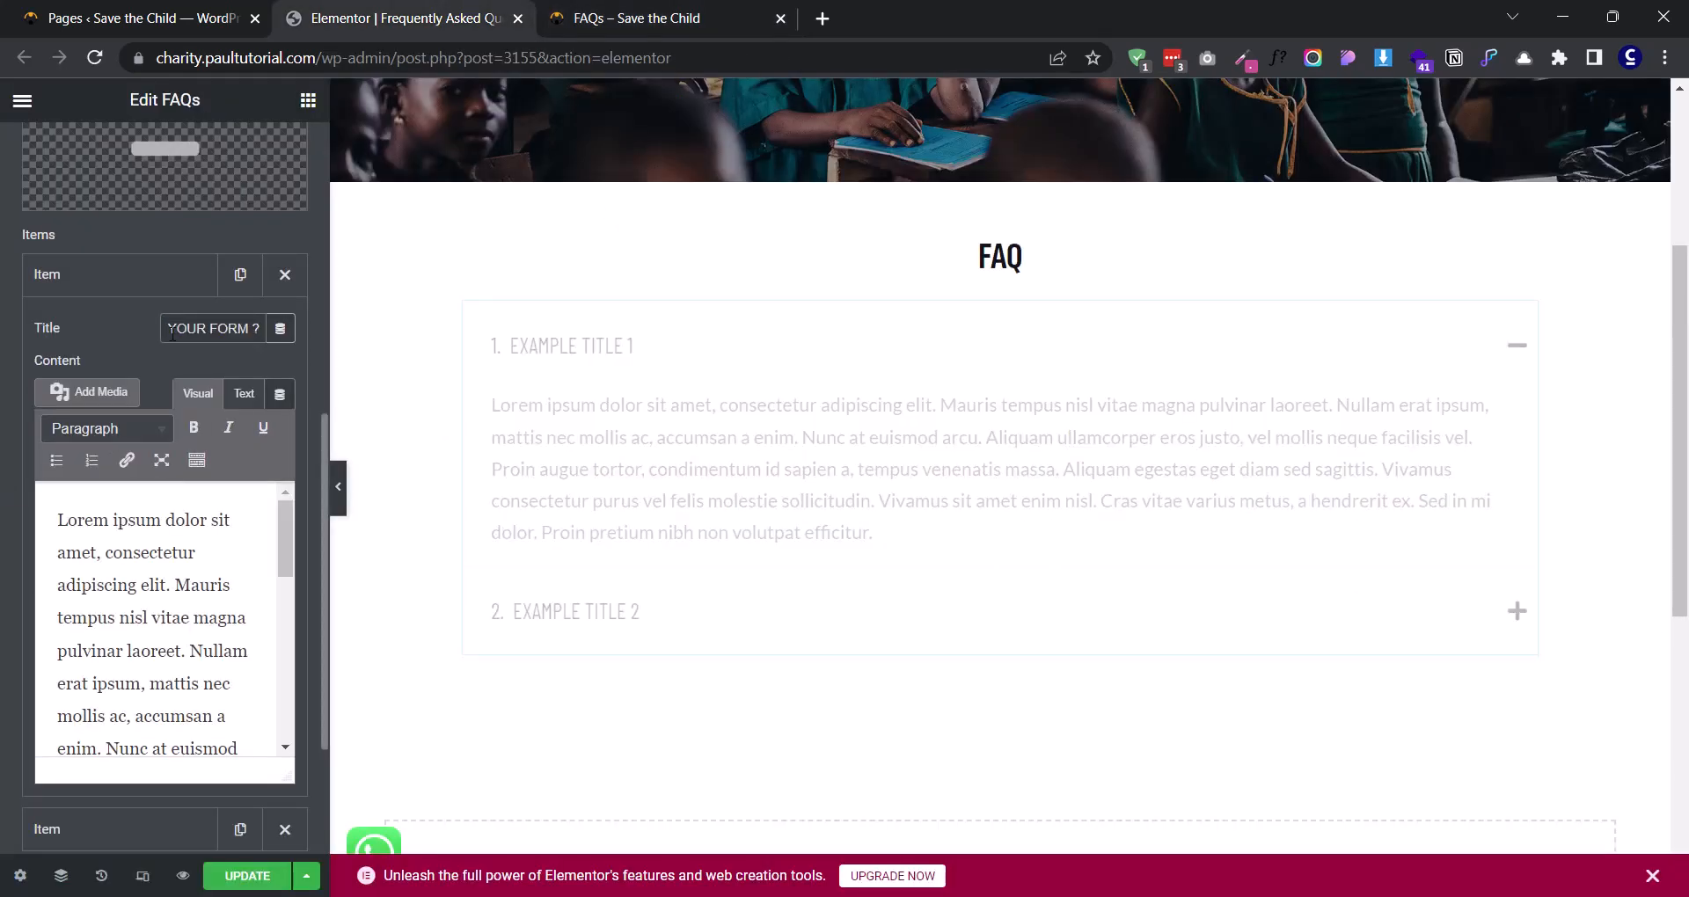
key(Home)
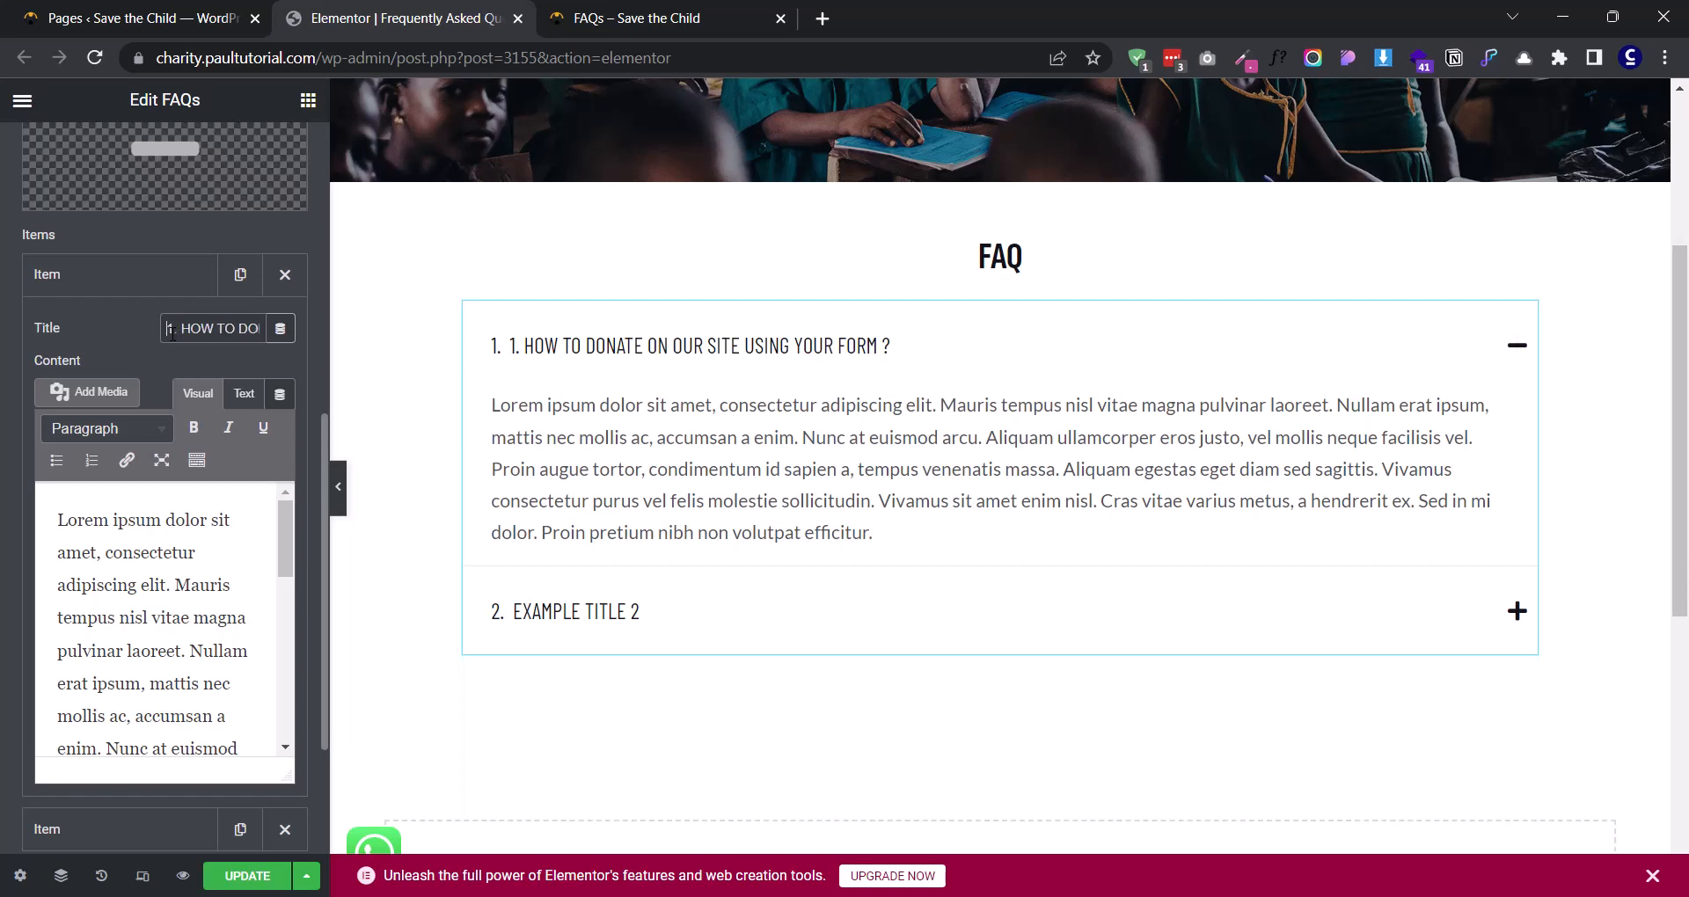
key(Delete)
key(Delete)
key(Delete)
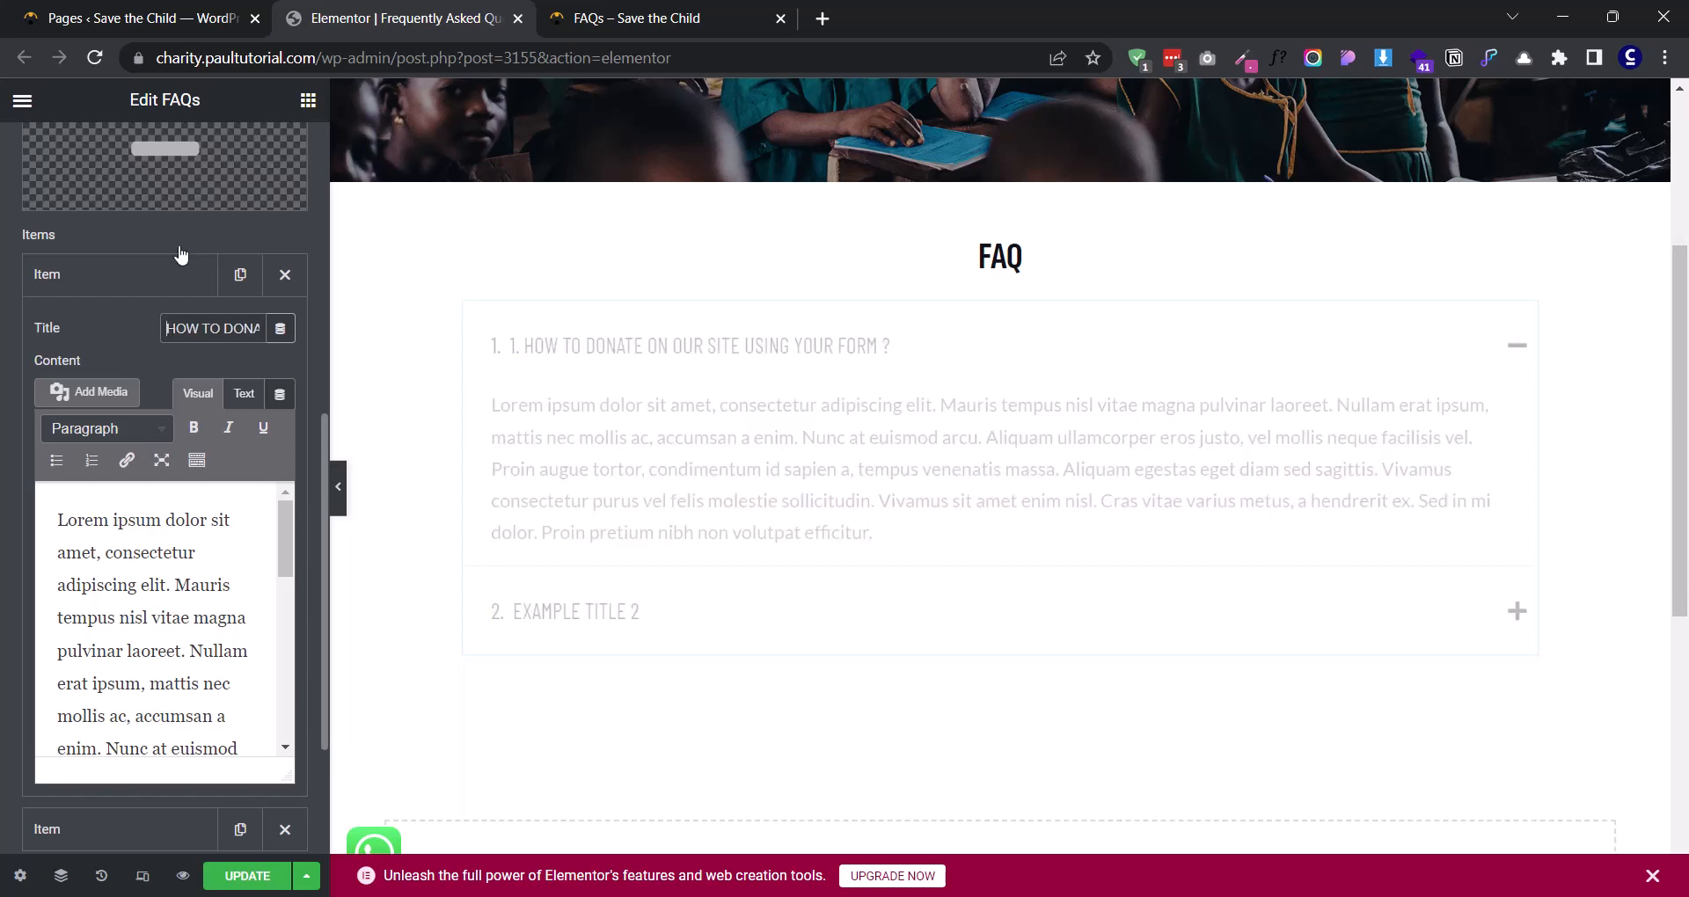
- Replace the first item's content with the answer paragraph copied from the first question on the reference FAQs page
click(682, 7)
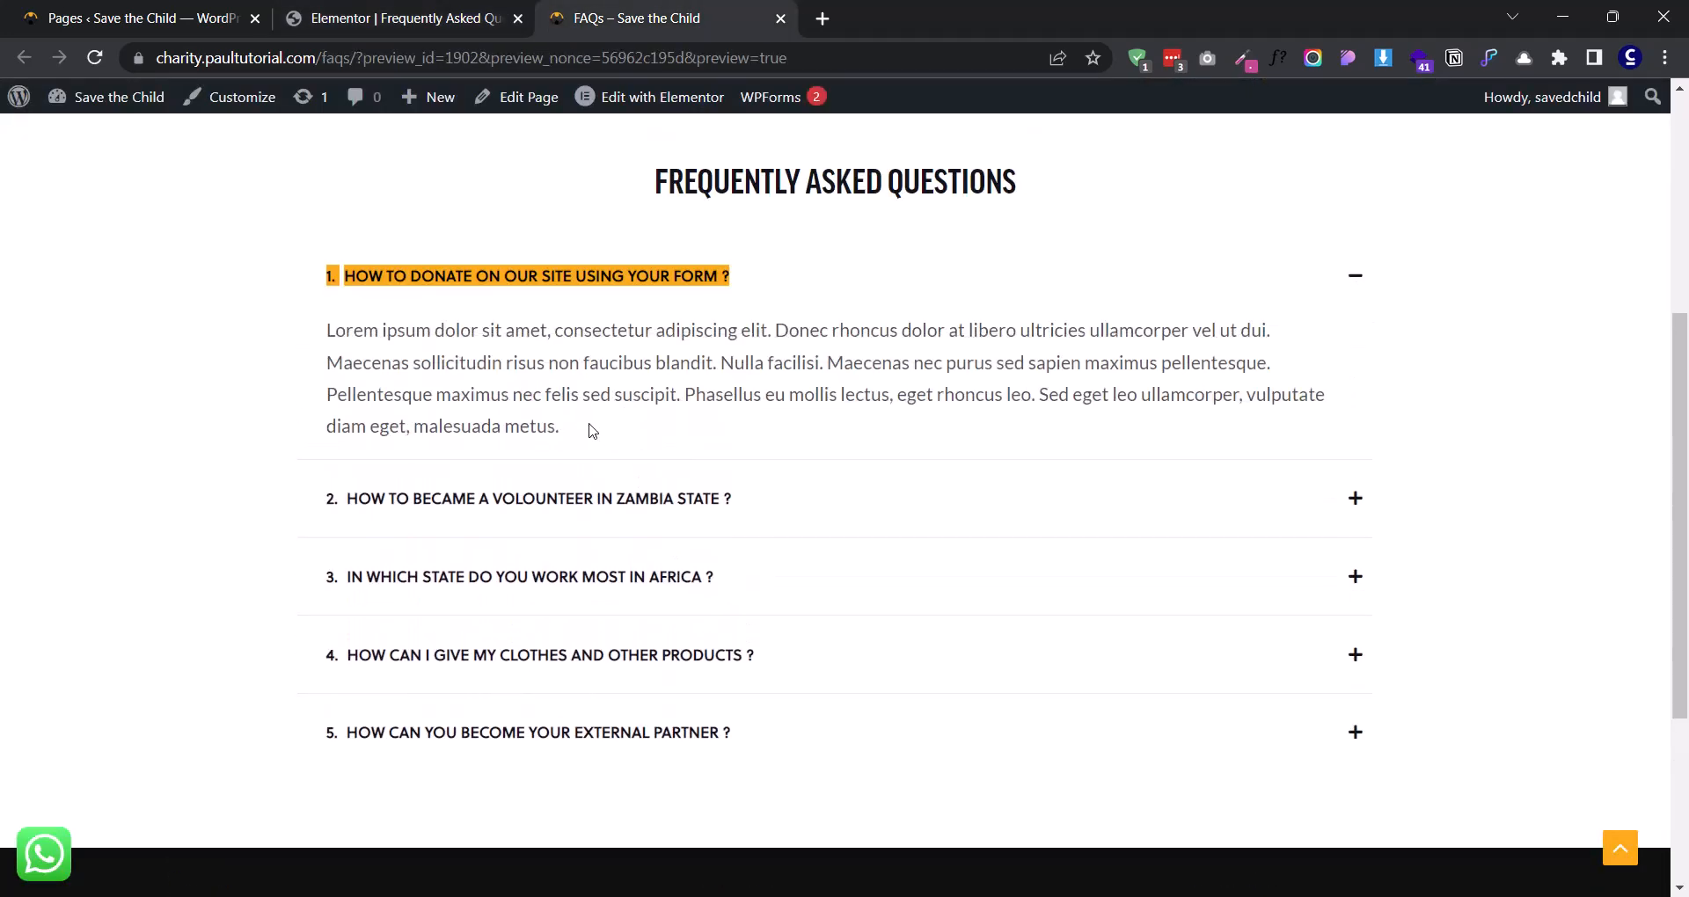
drag(559, 427, 327, 336)
key(ctrl+c)
click(420, 7)
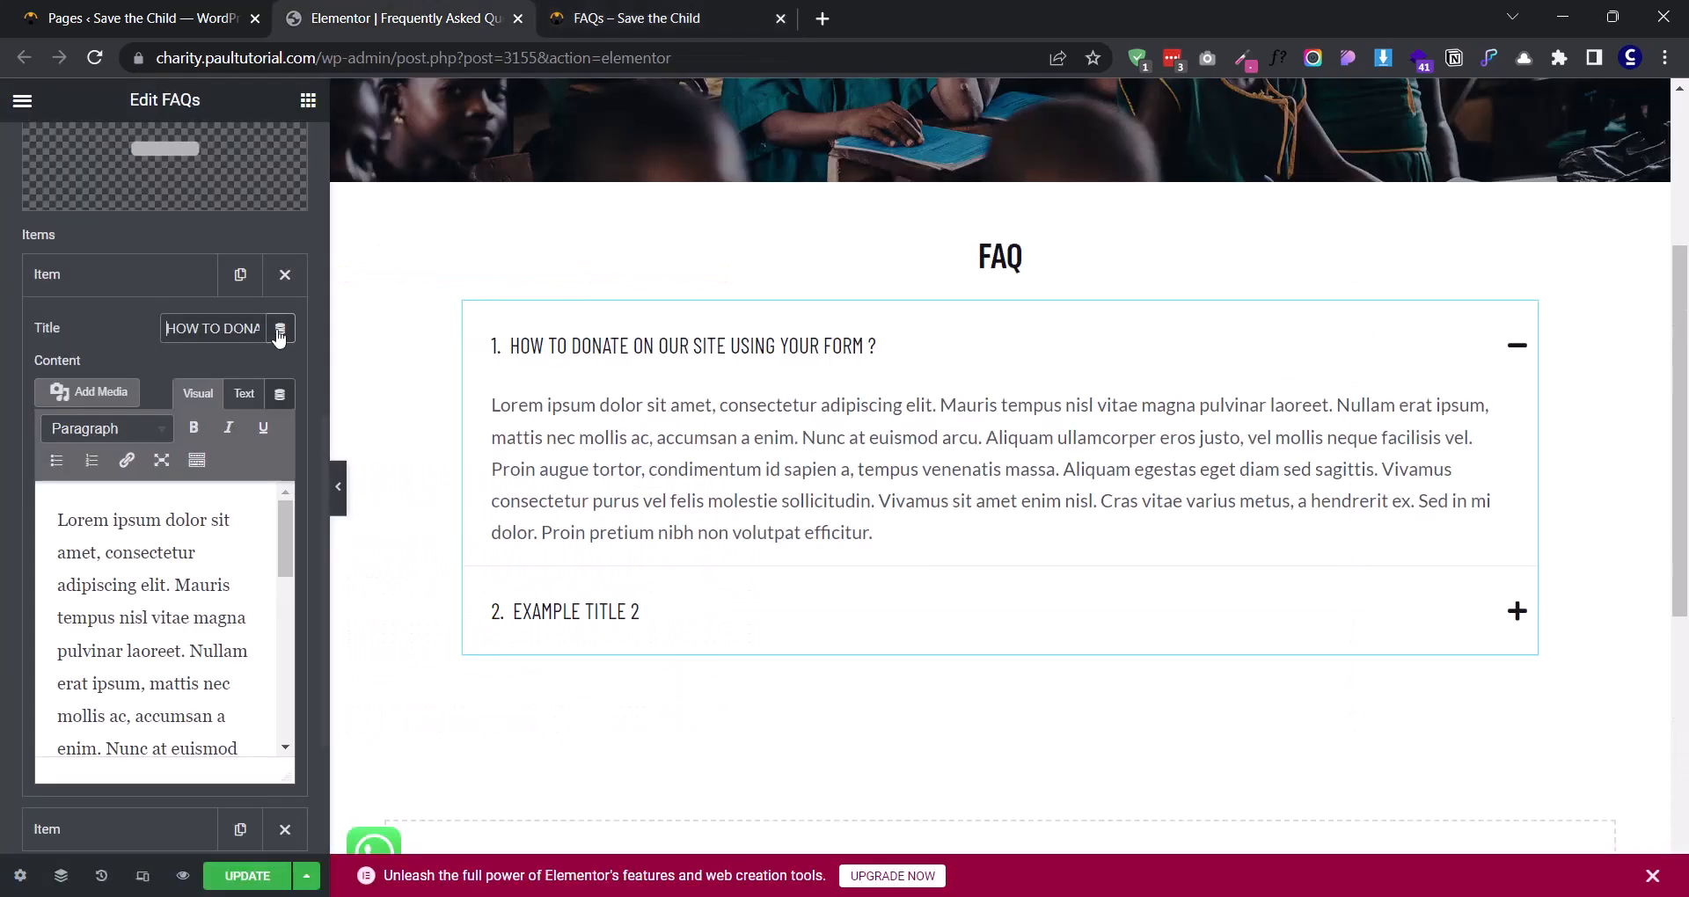
click(167, 545)
key(ctrl+a)
key(ctrl+v)
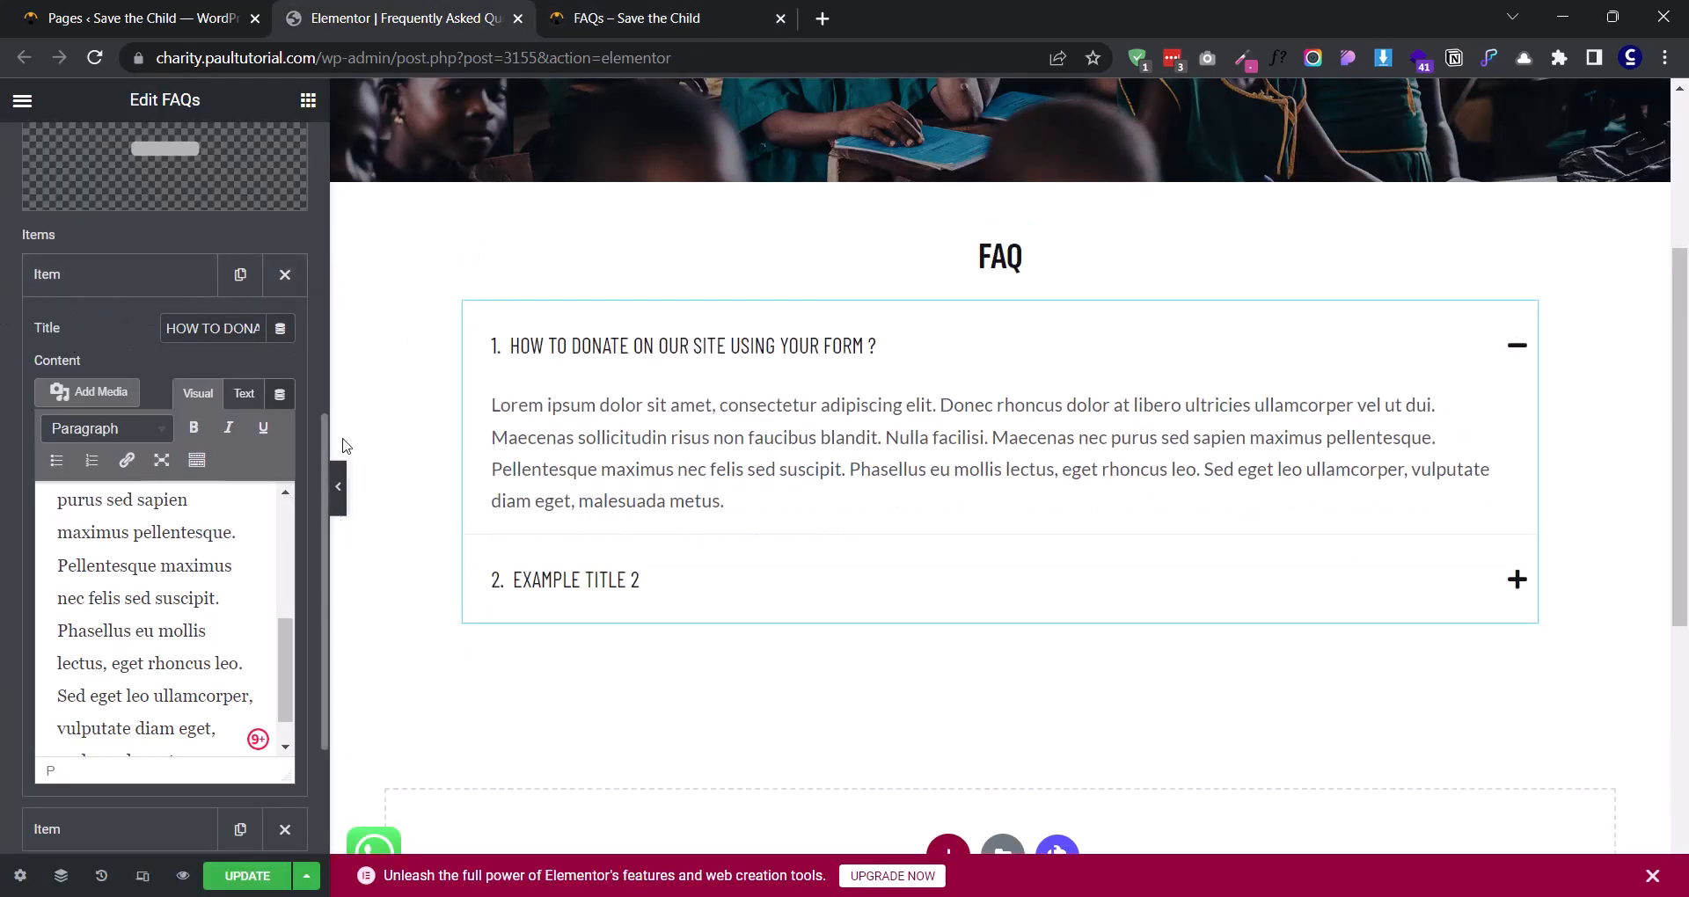
- Delete the second example item and duplicate the completed question until the FAQs widget holds six items
click(79, 275)
click(293, 335)
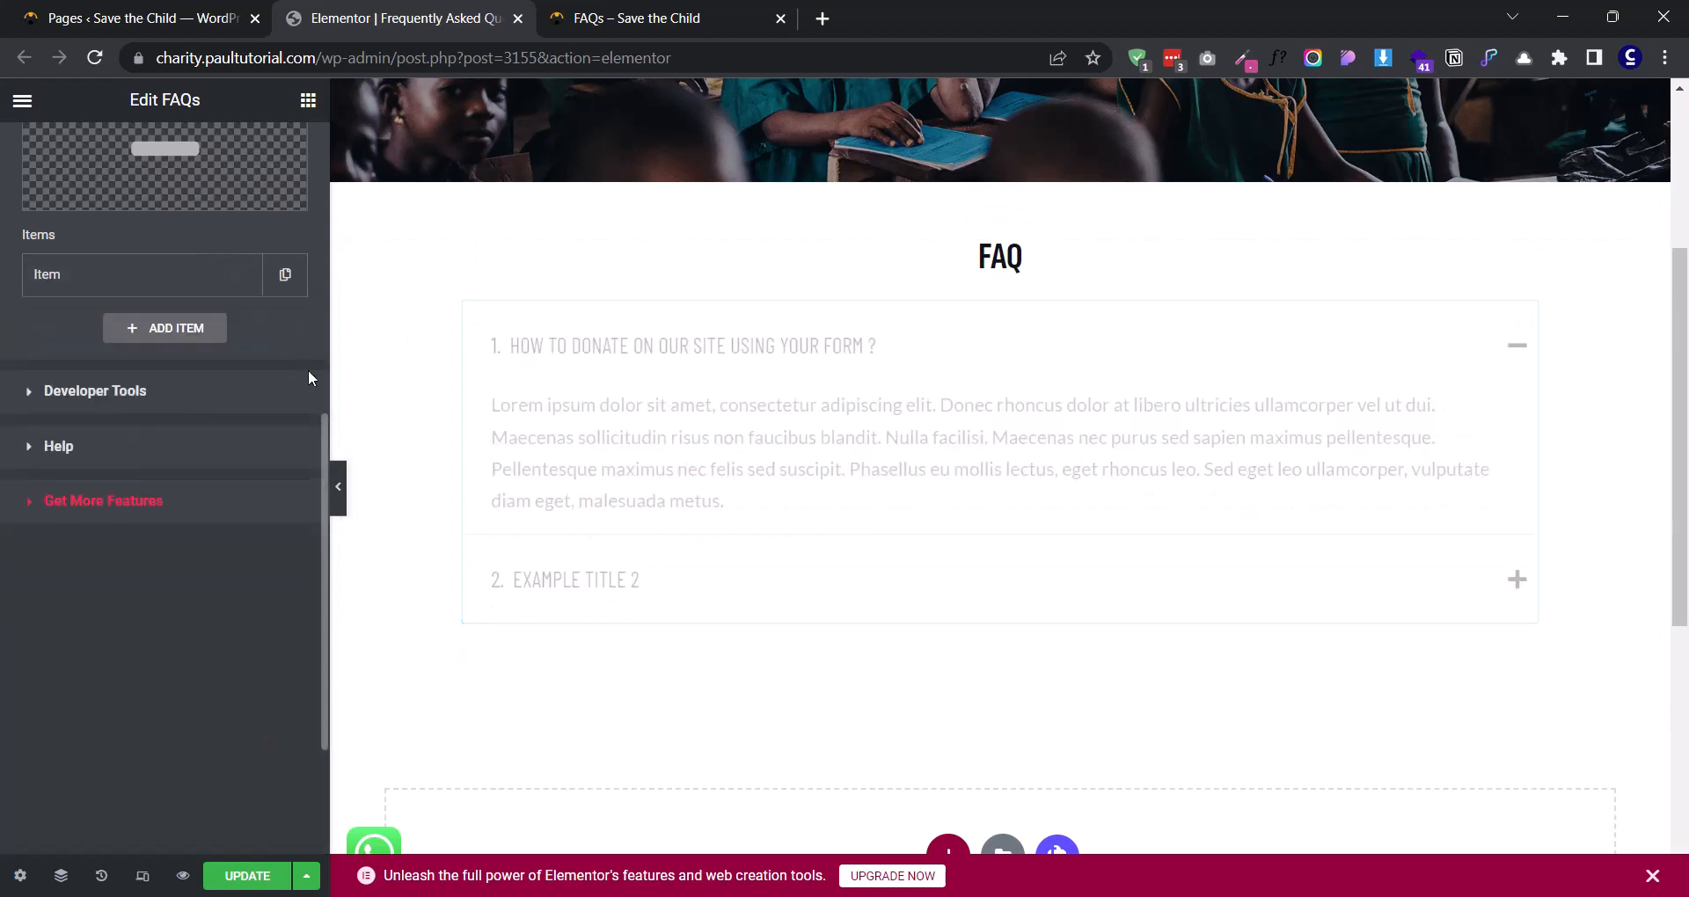
click(302, 283)
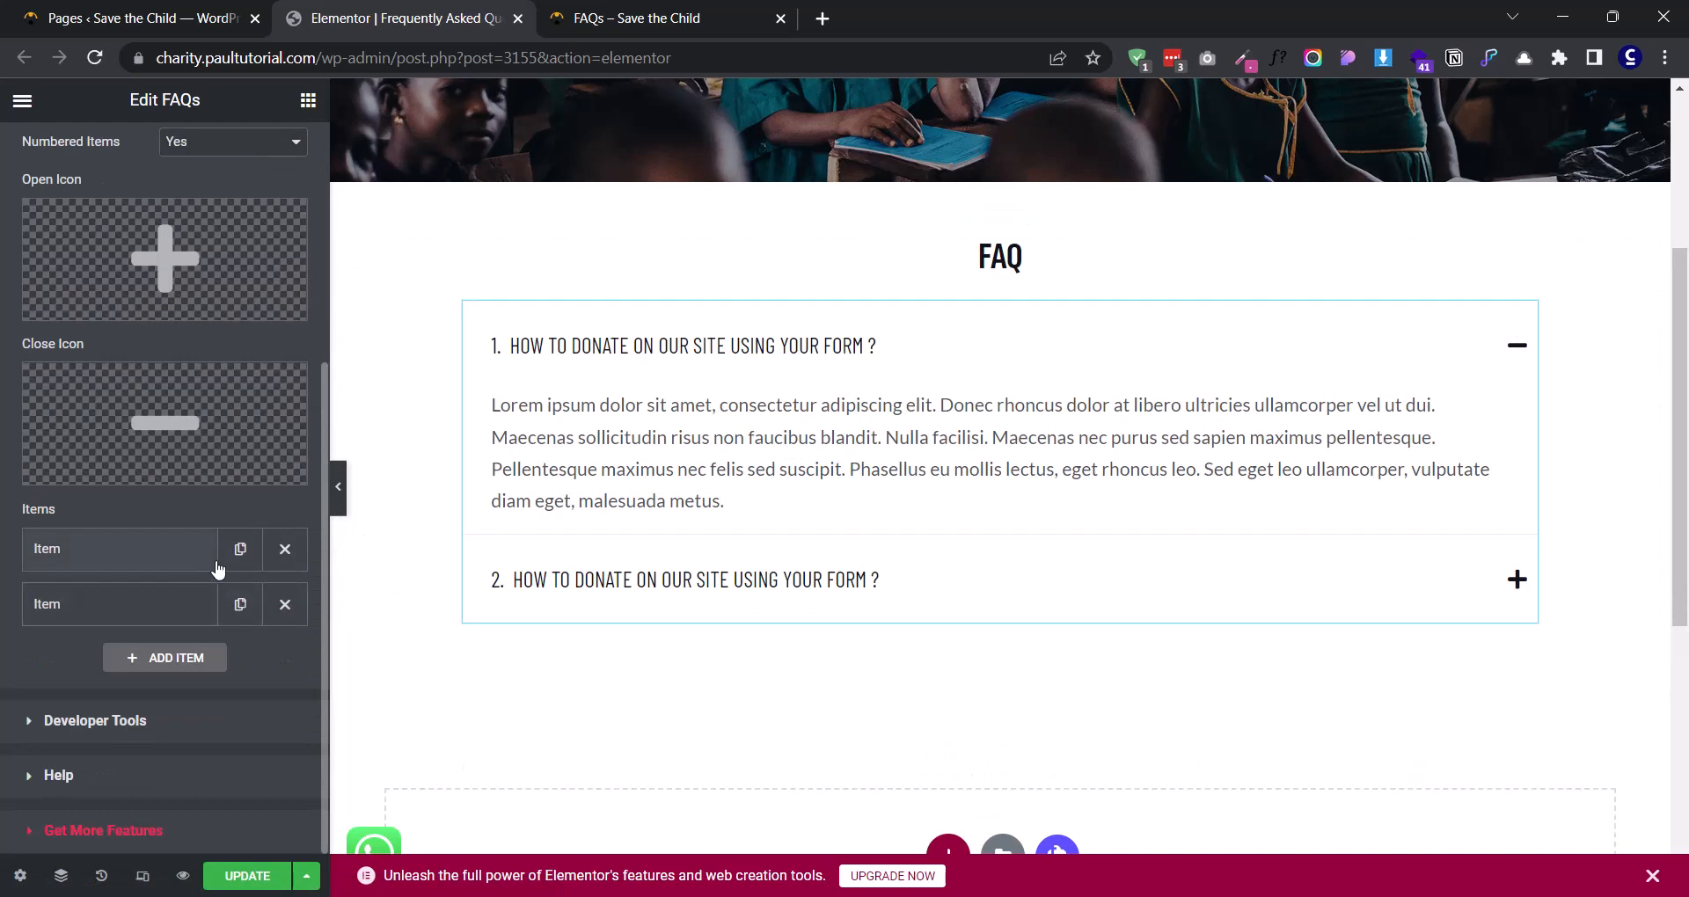
click(240, 605)
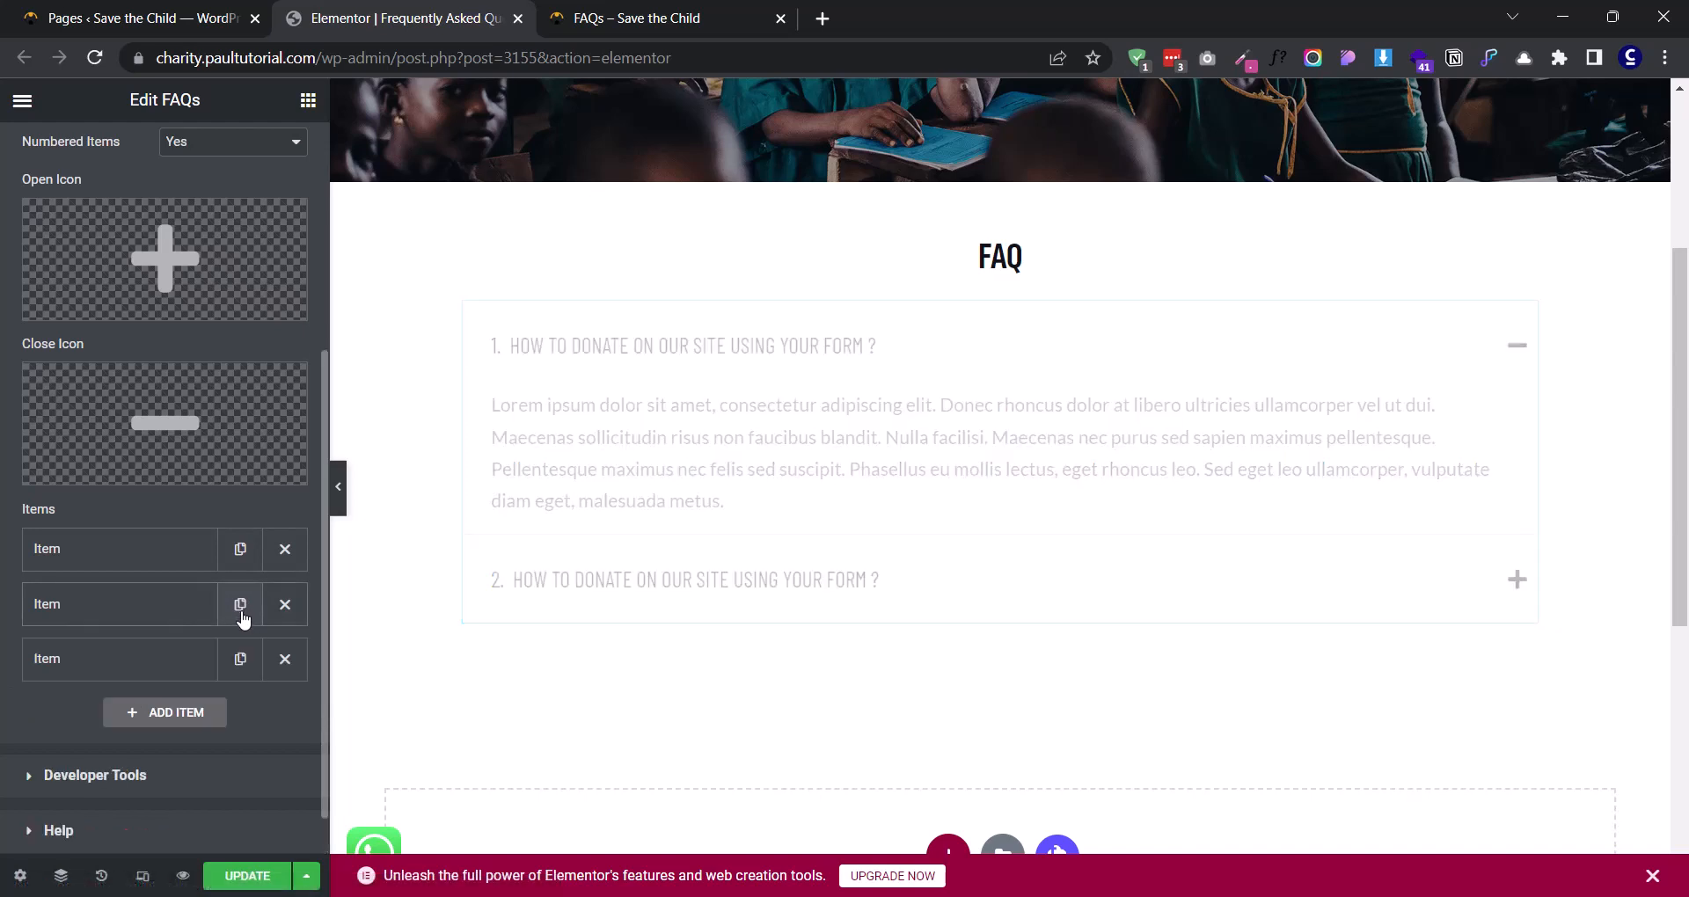
click(240, 605)
click(240, 606)
click(240, 605)
scroll(185, 625, down, 3)
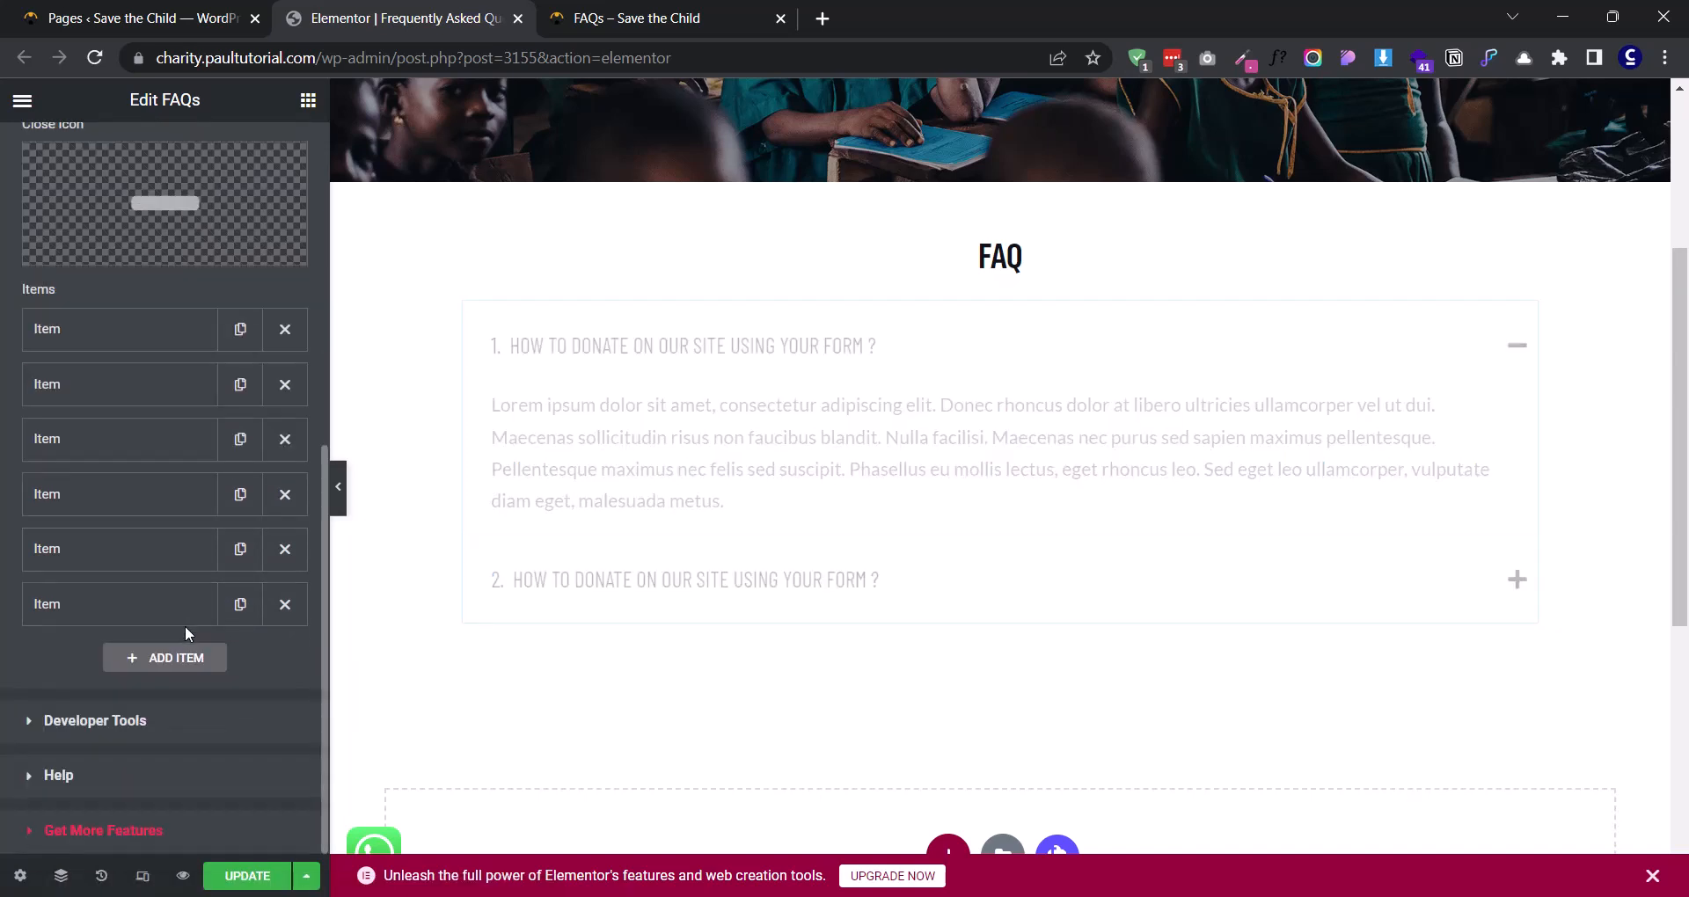
- Set the number typography to the Barlow Semi Condensed family with a weight of 700
scroll(589, 547, down, 2)
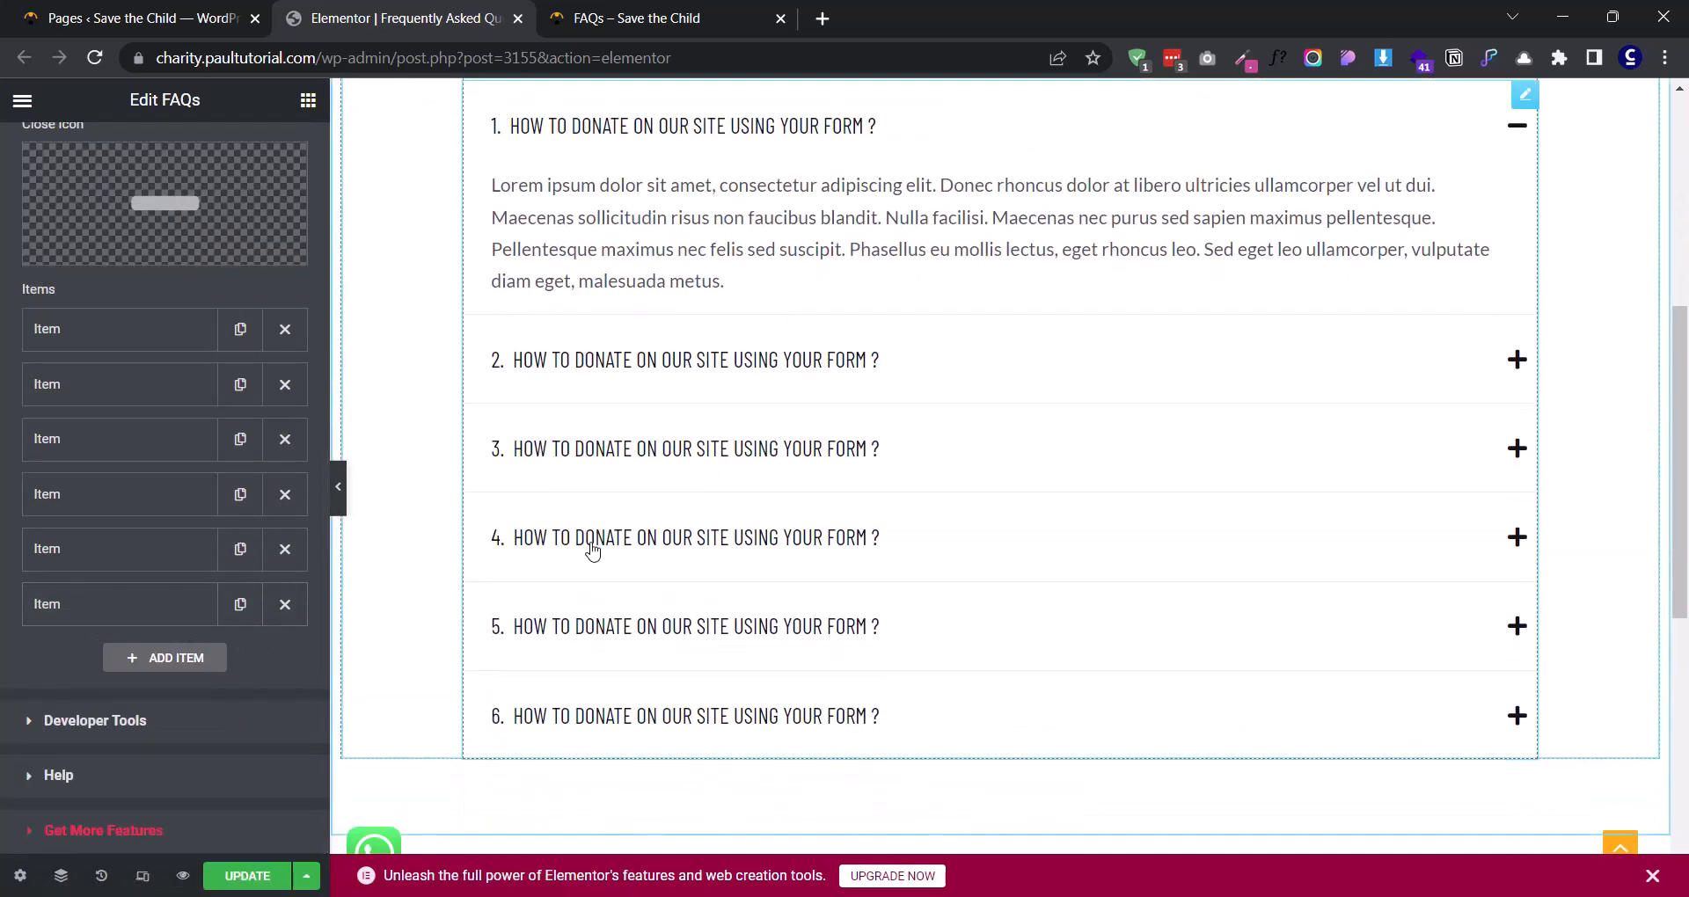
scroll(561, 345, up, 1)
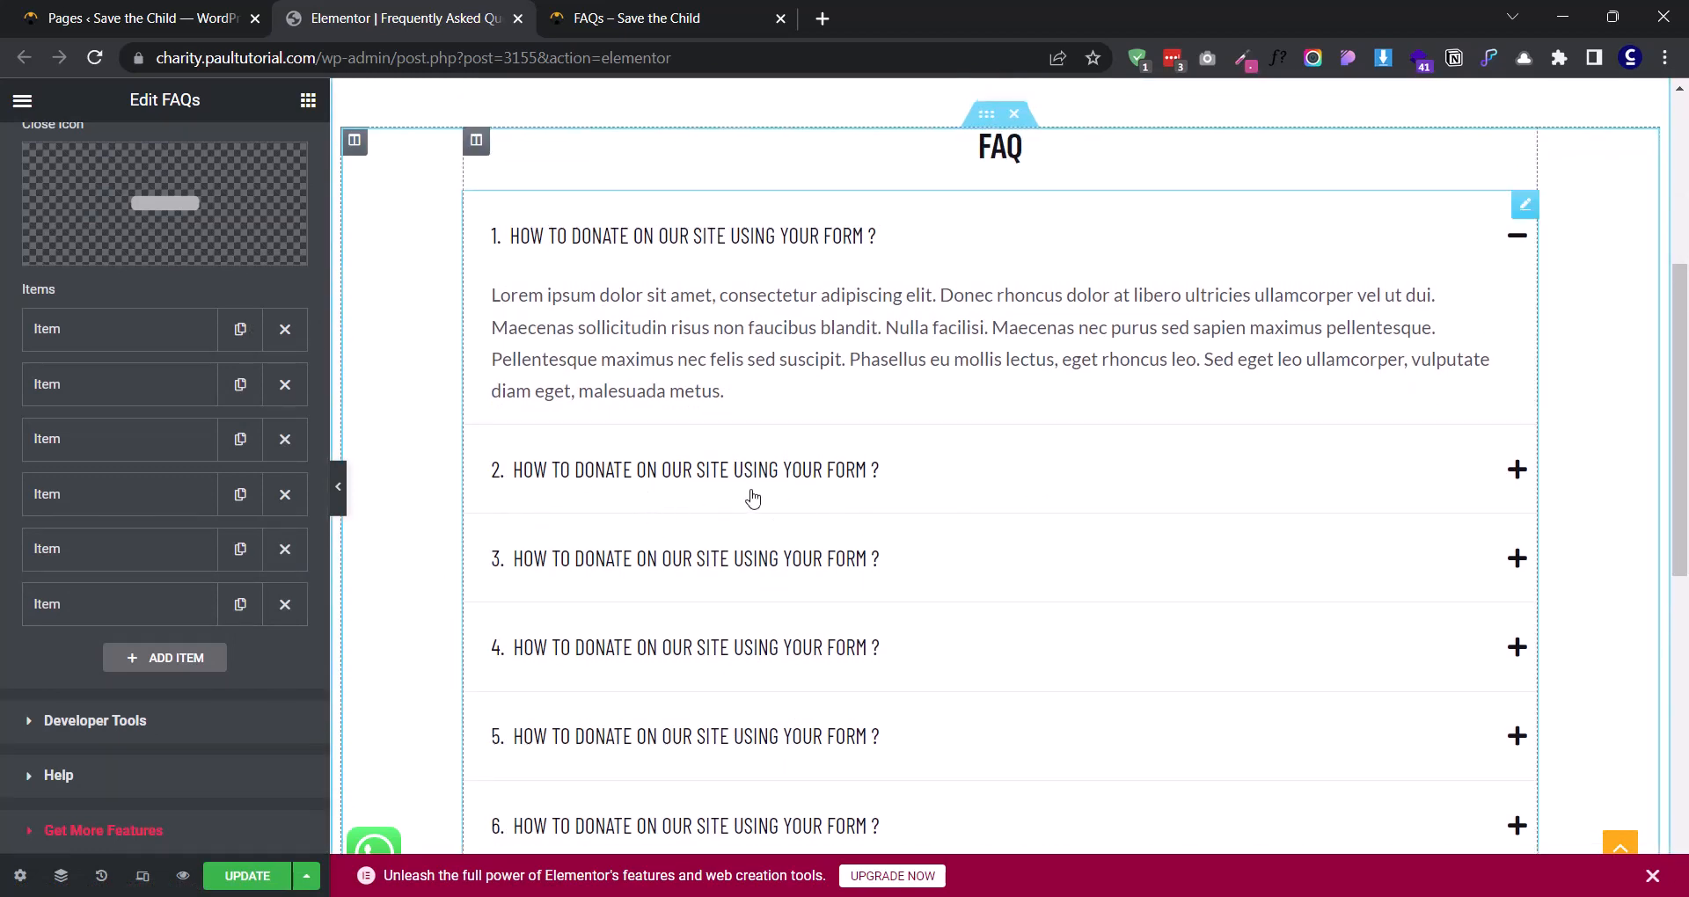
scroll(751, 494, down, 1)
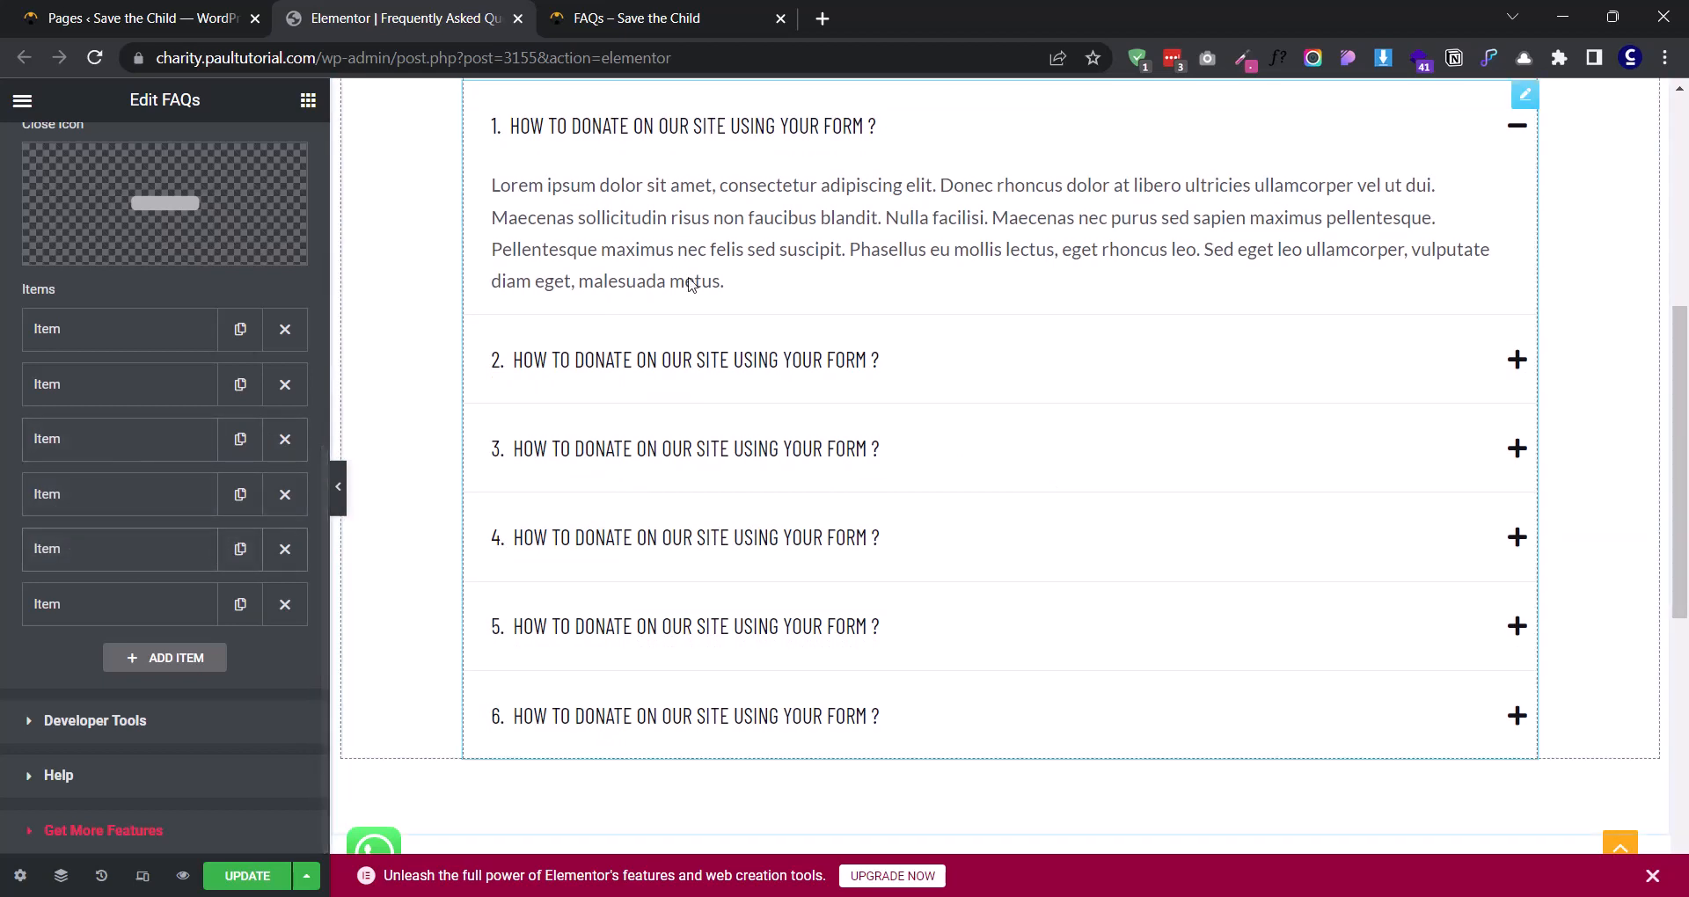
scroll(158, 554, up, 6)
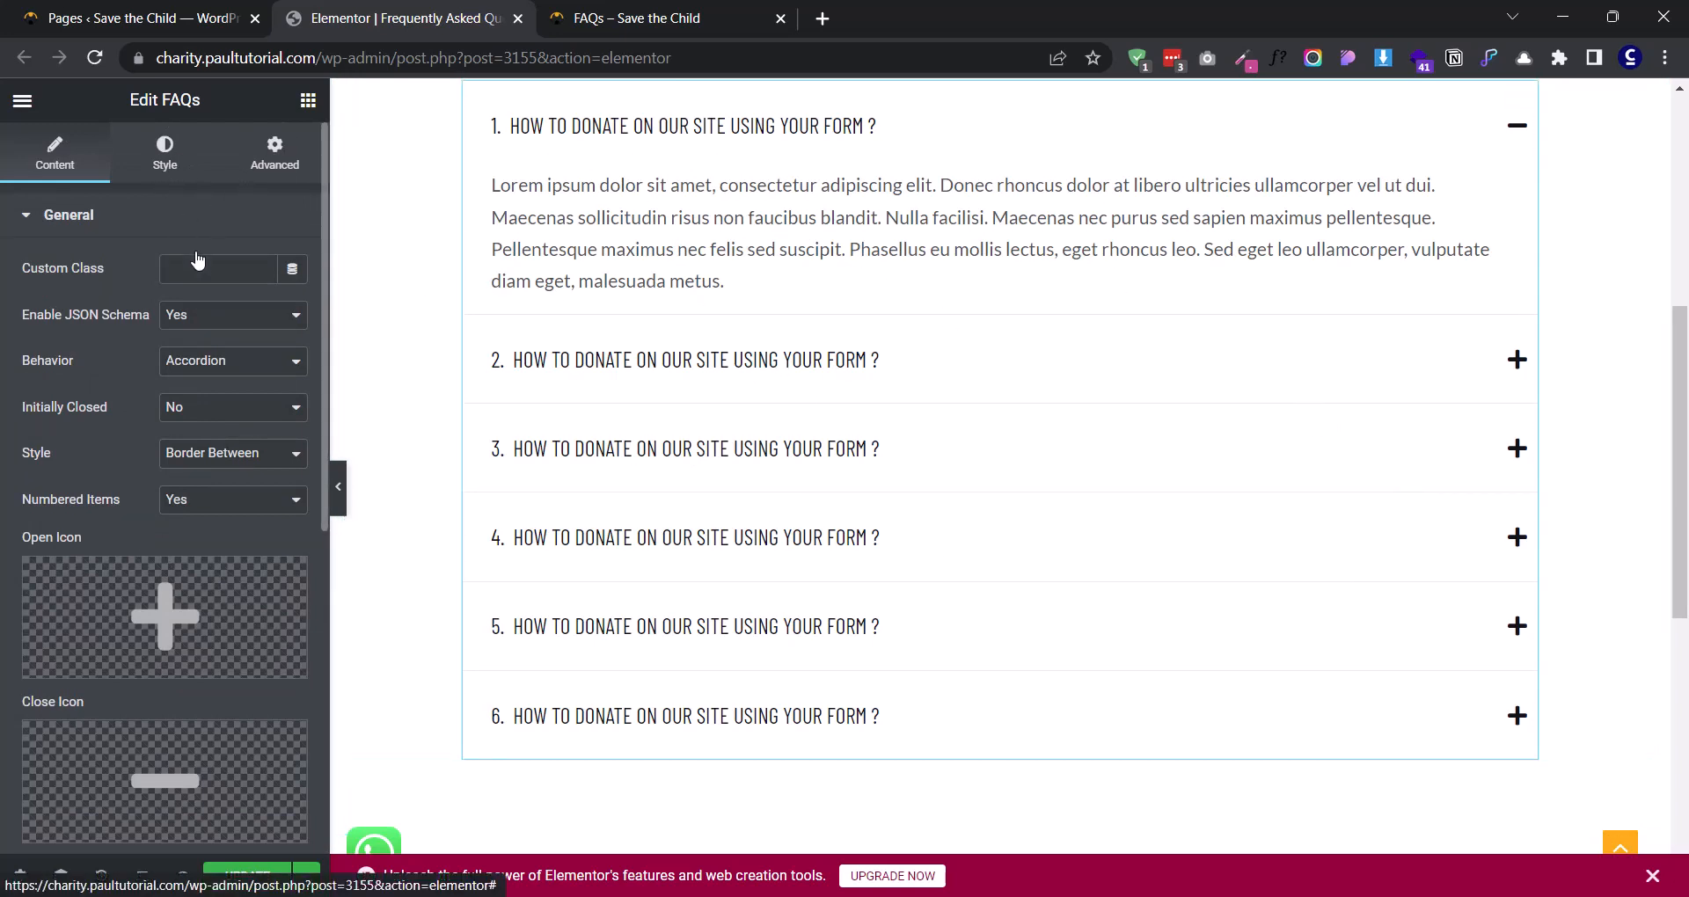
click(164, 153)
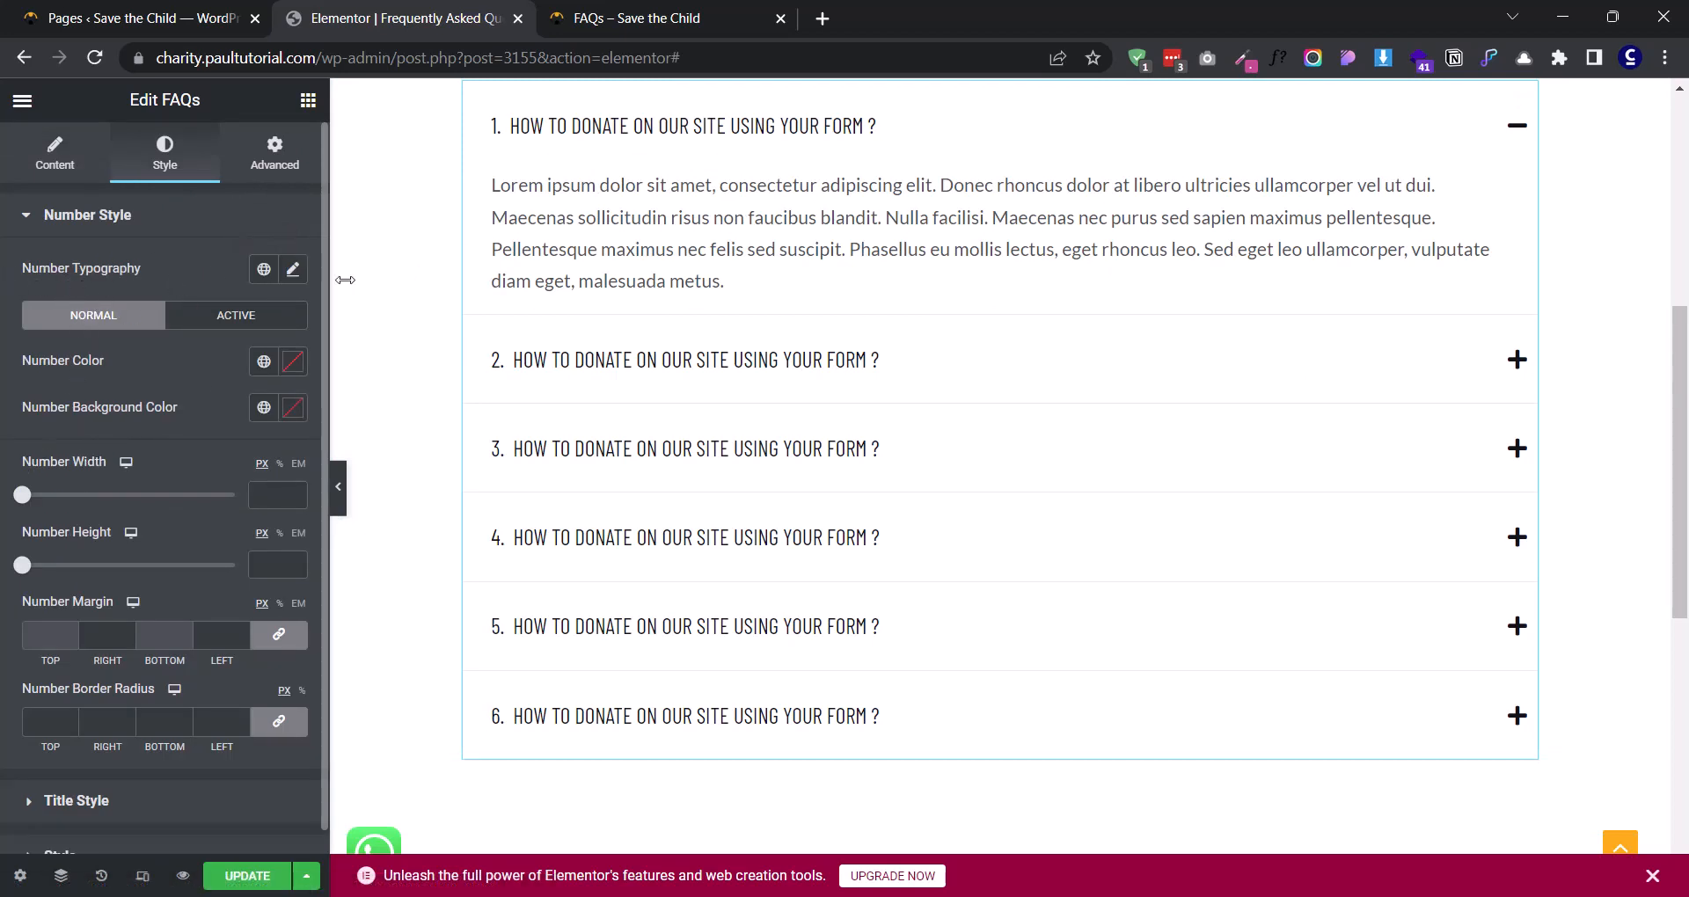
click(293, 270)
click(256, 370)
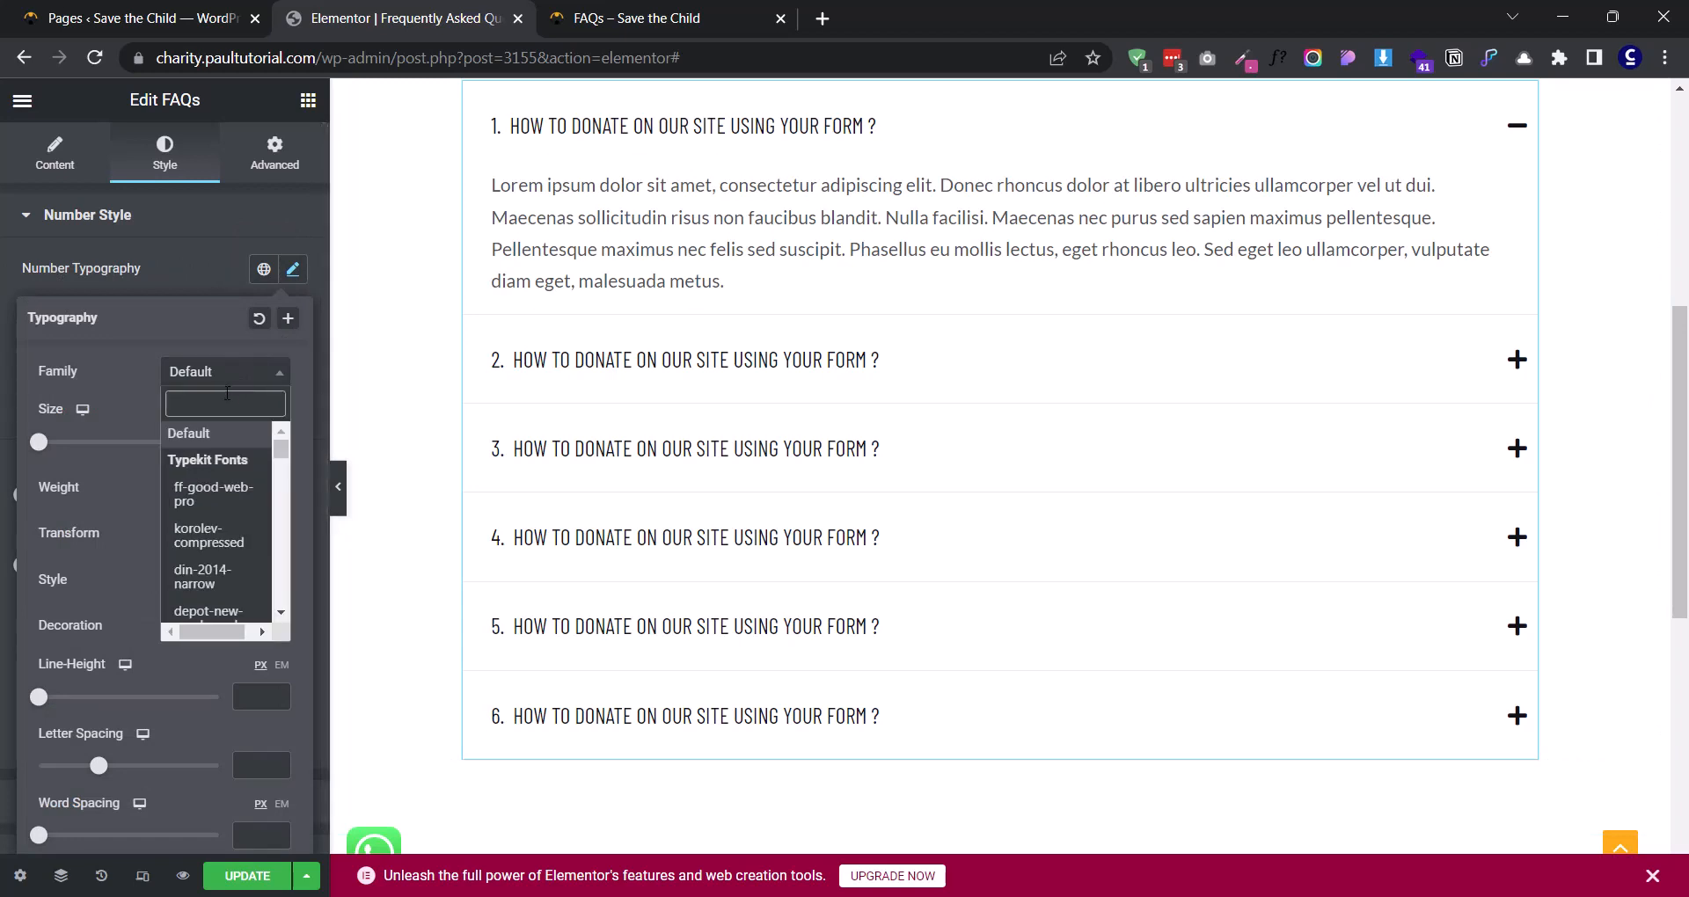
text(barlow)
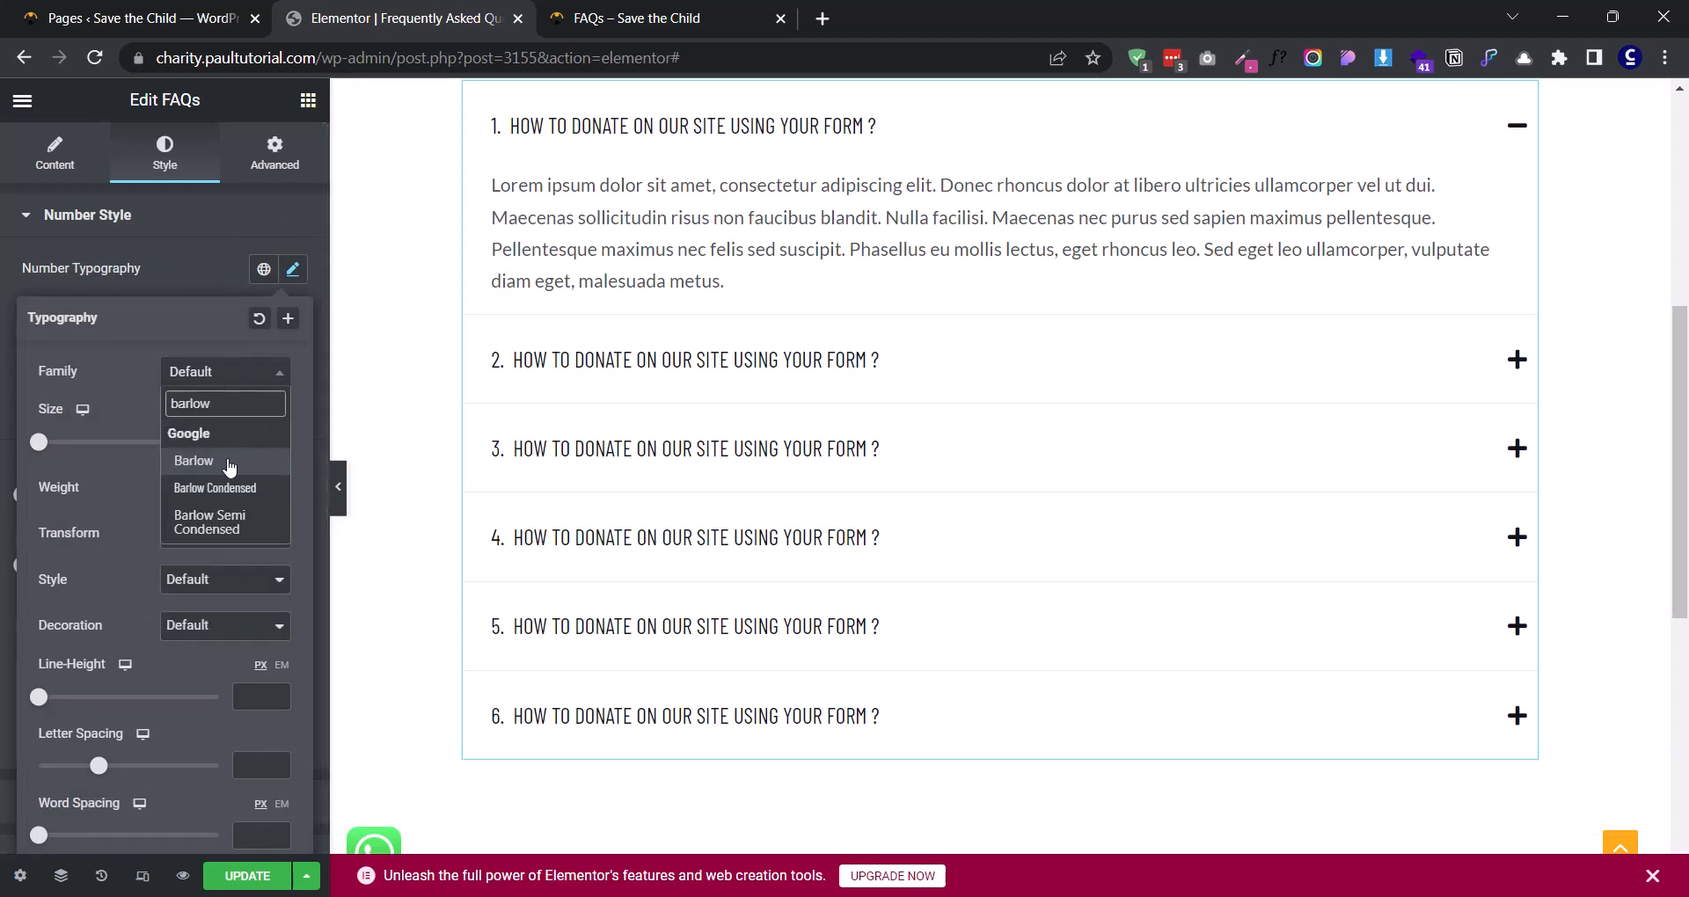
click(224, 519)
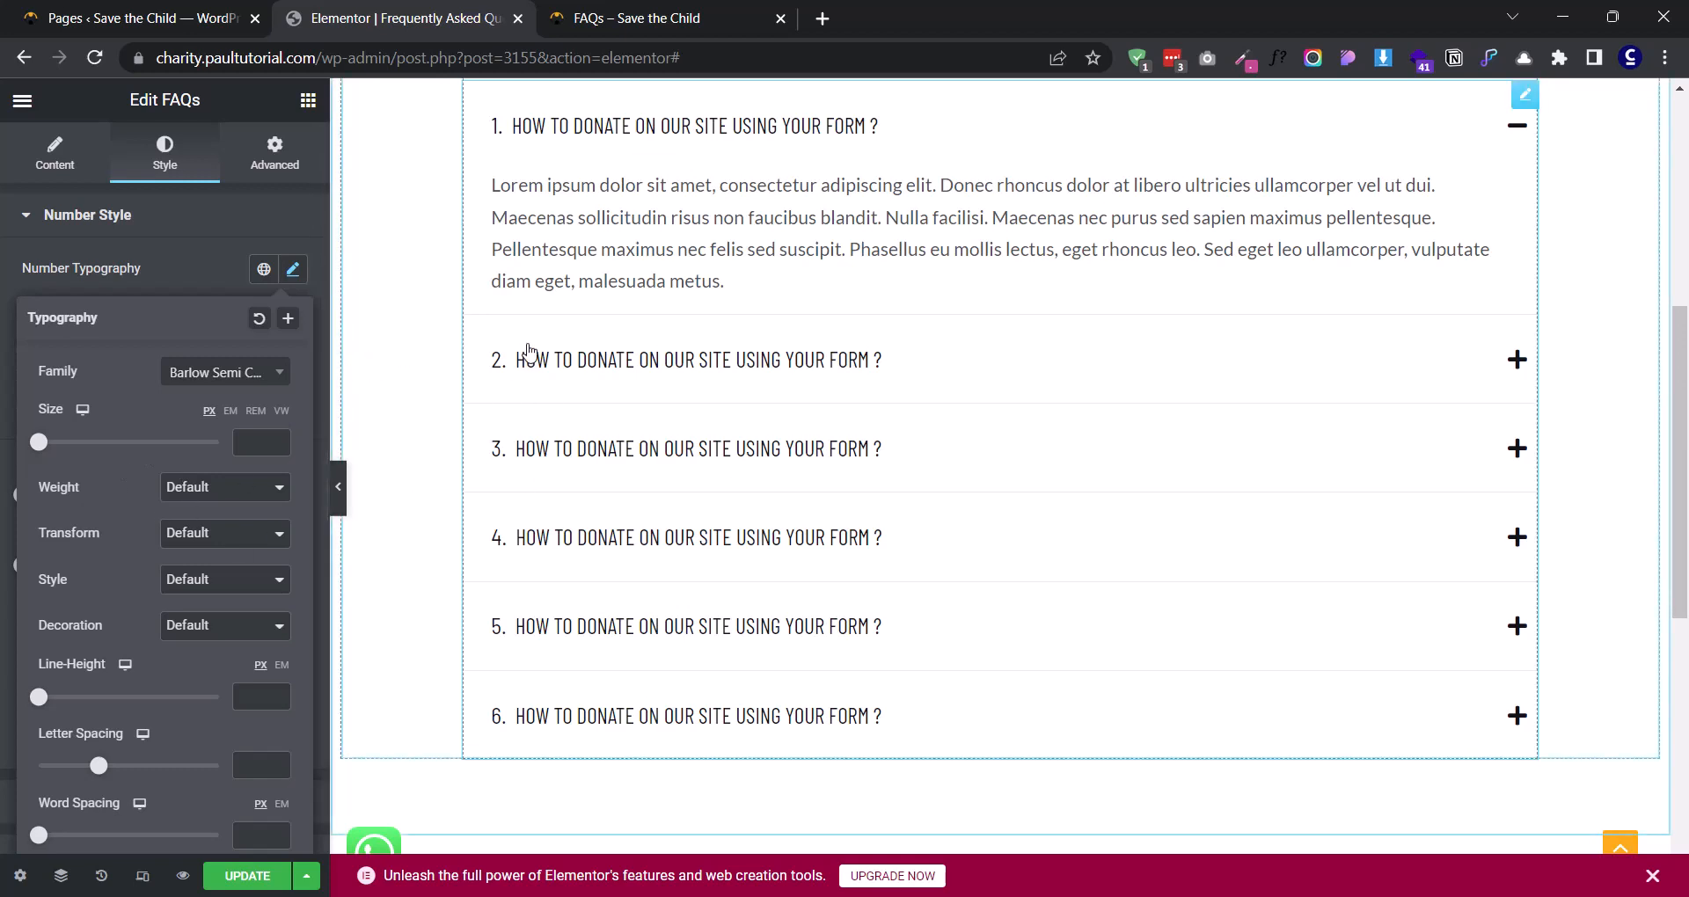
click(196, 489)
click(184, 610)
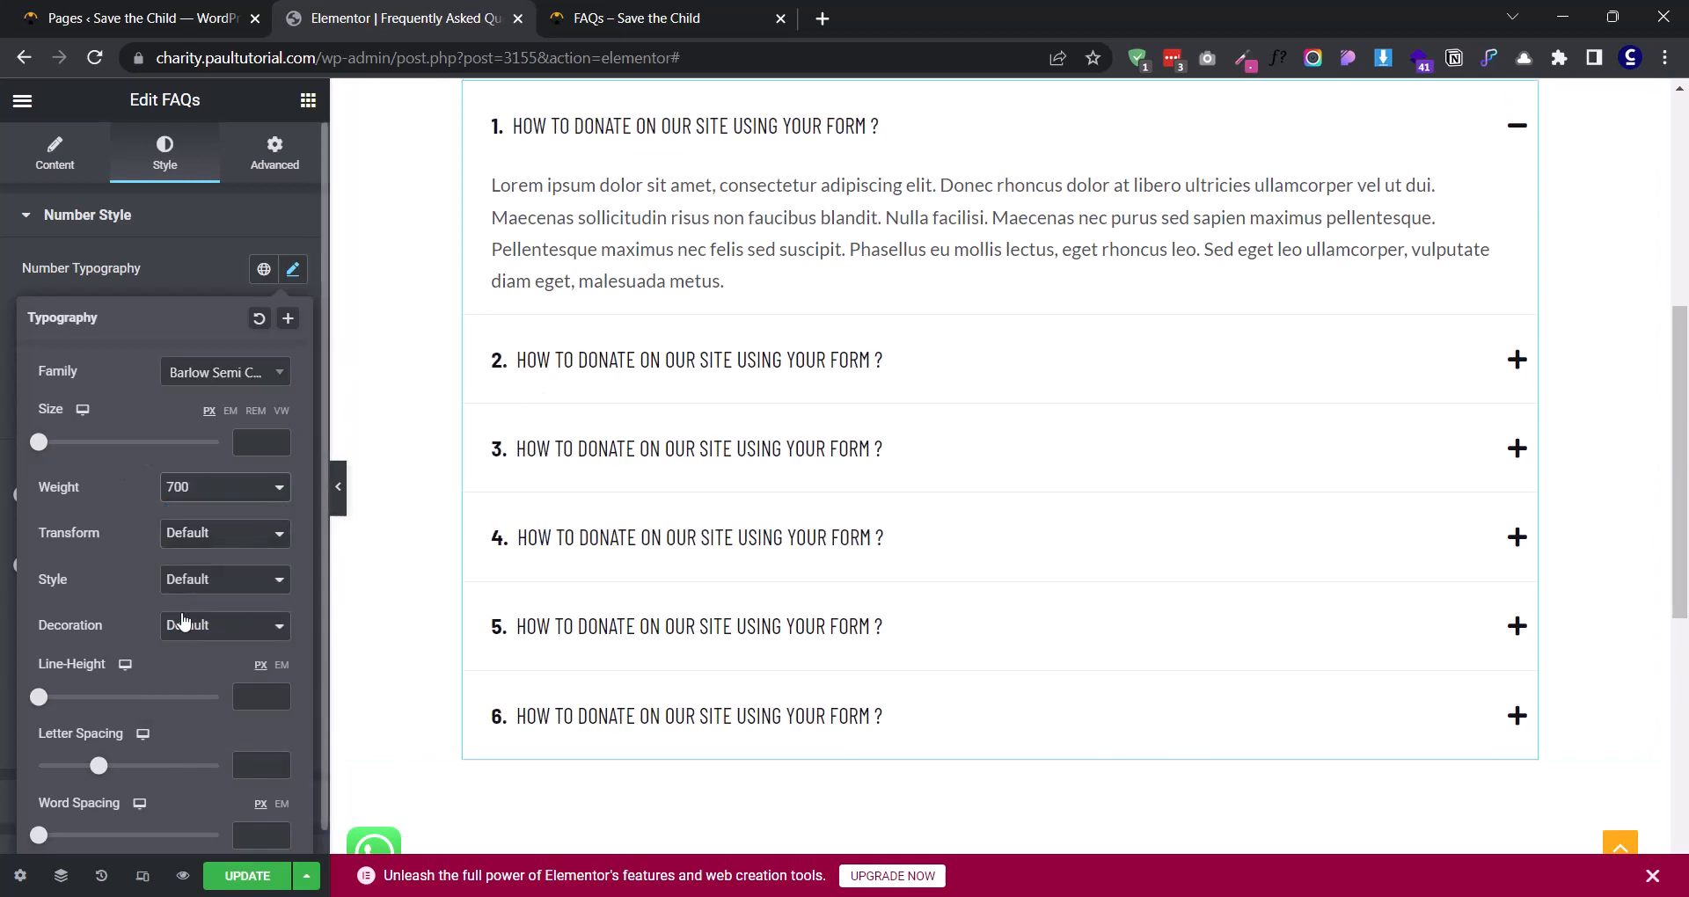
click(235, 282)
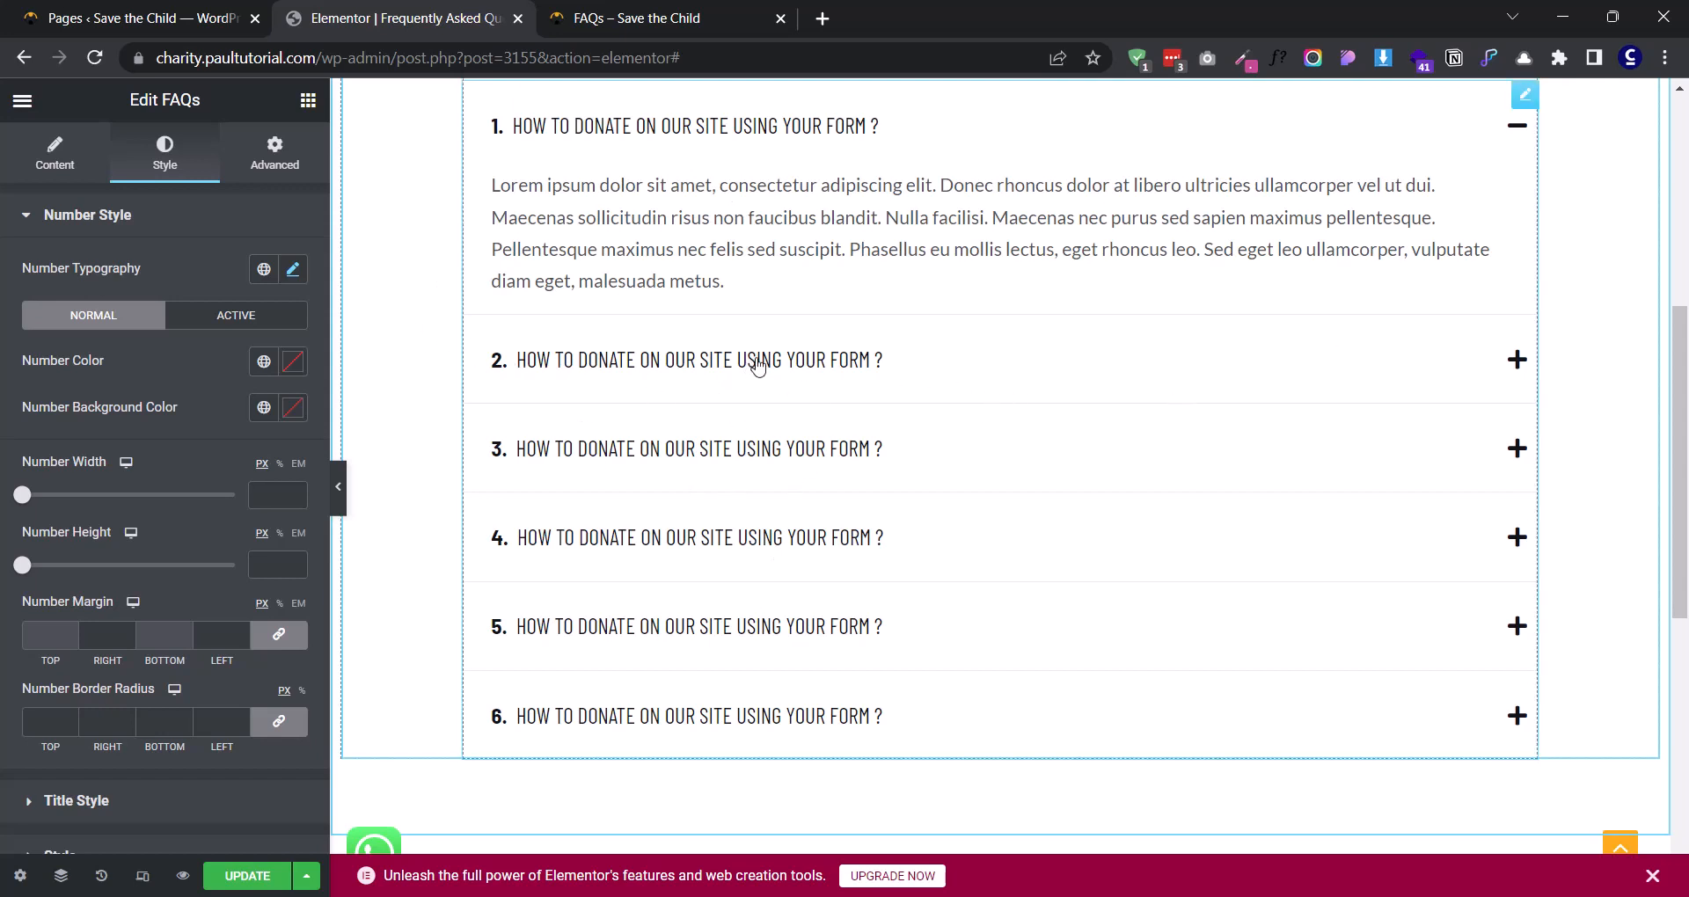
- Set the normal number color to orange, #FF8728
scroll(652, 418, up, 2)
scroll(581, 422, down, 1)
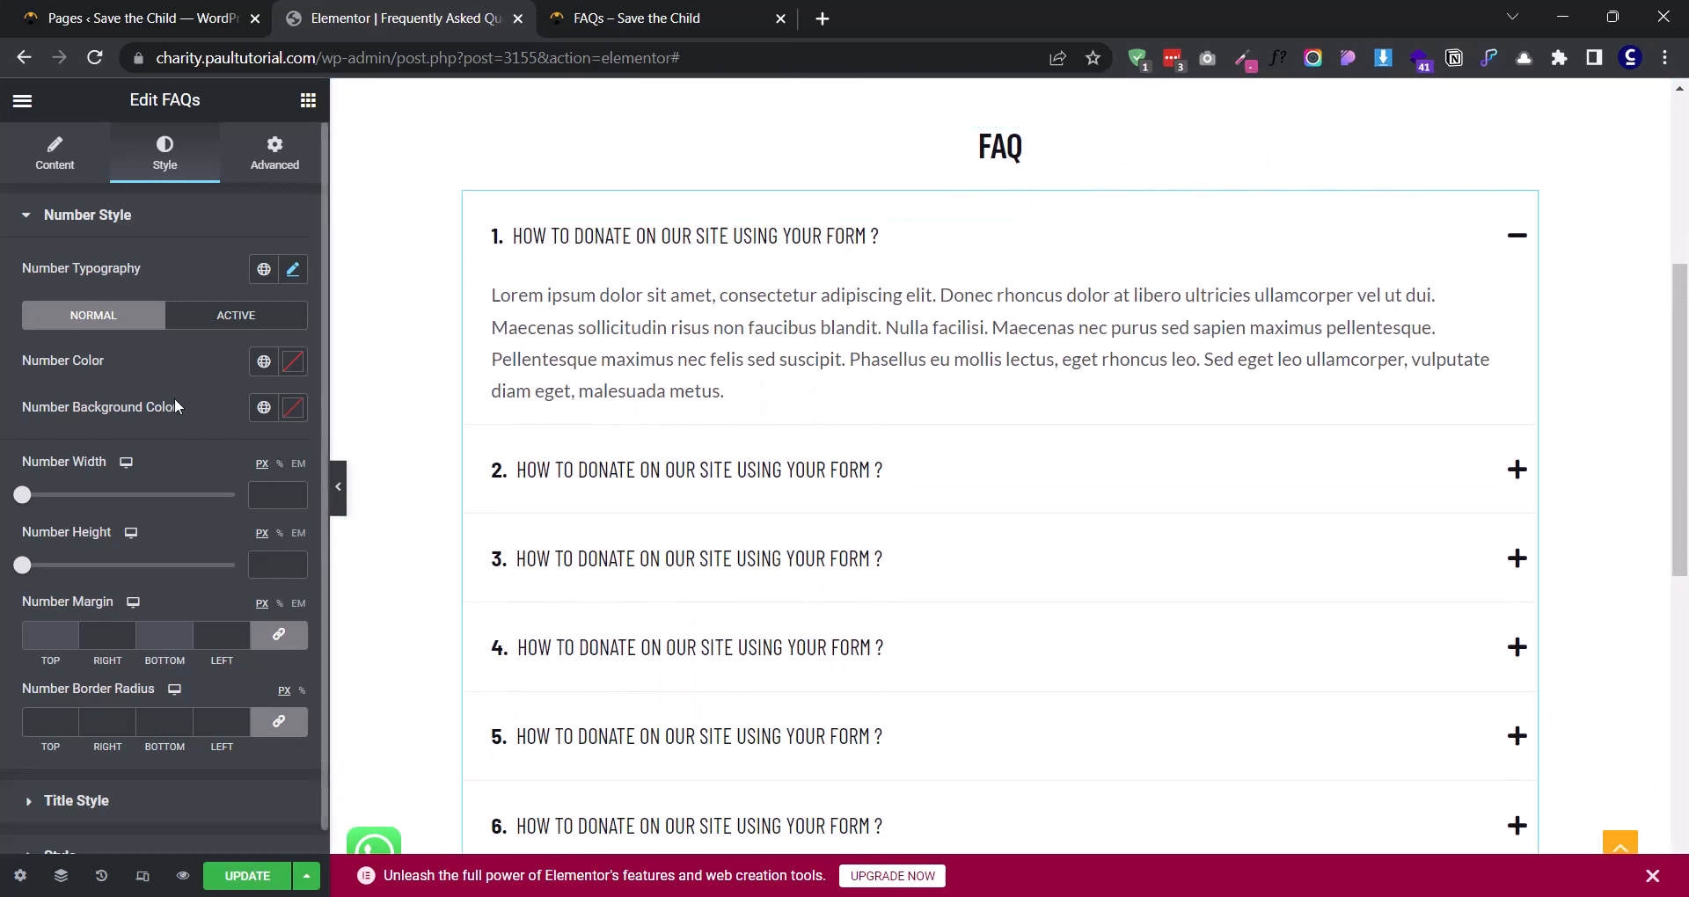
click(293, 369)
drag(114, 508, 111, 568)
mouse_move(40, 643)
mouse_down()
mouse_move(91, 644)
mouse_move(58, 643)
mouse_up()
drag(112, 569, 253, 441)
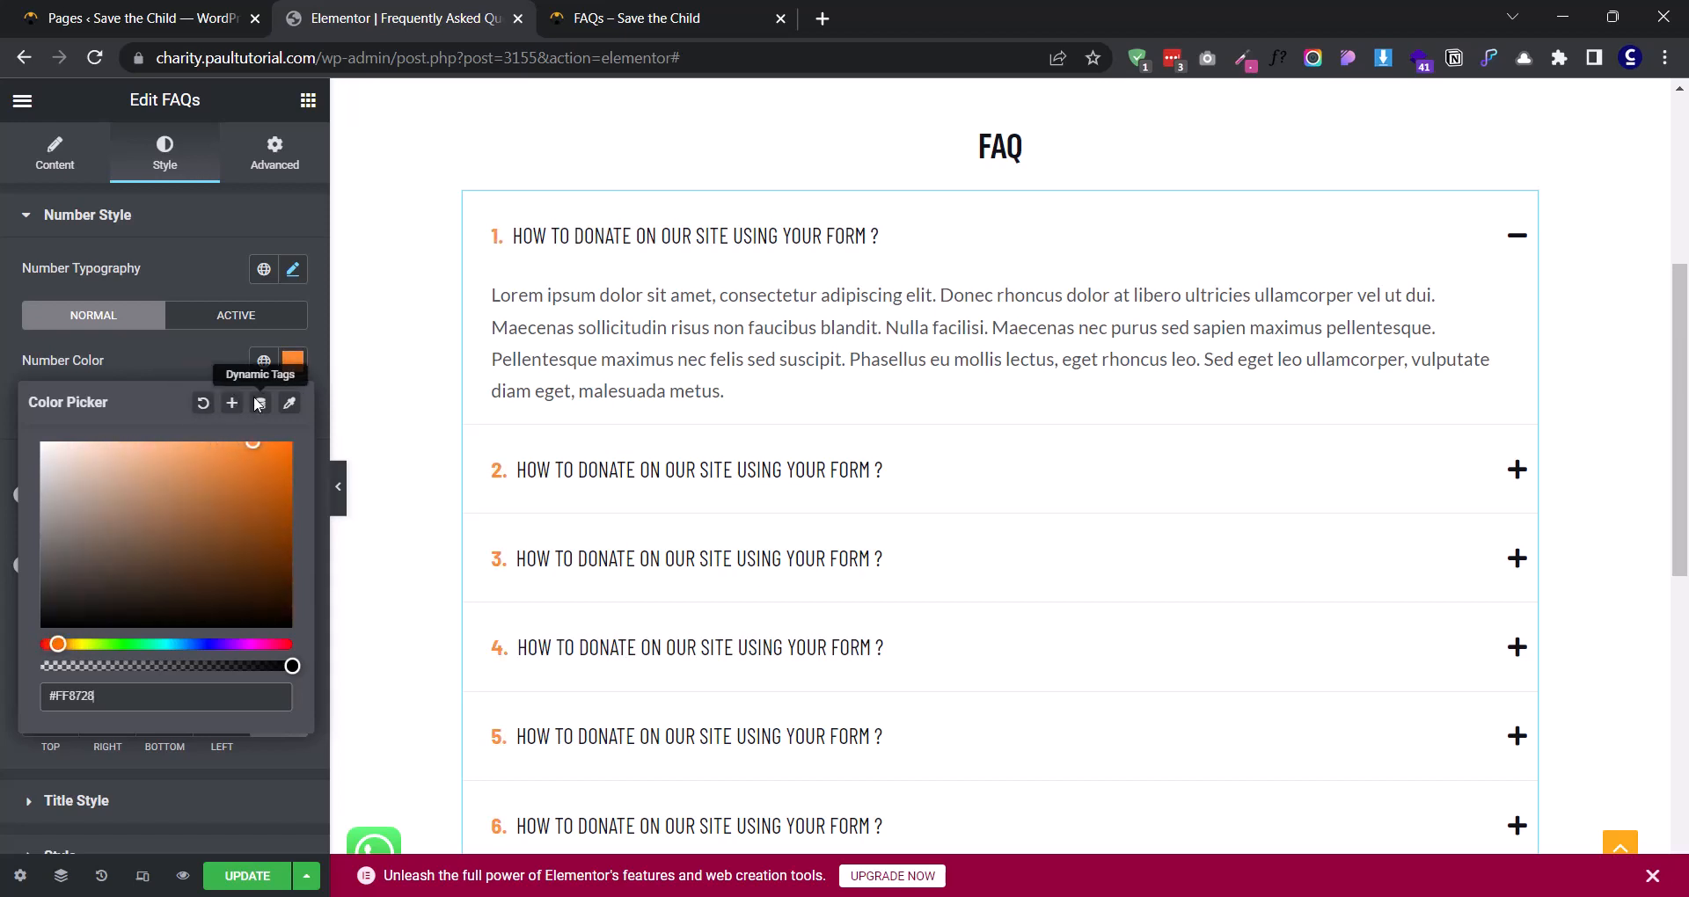
click(176, 366)
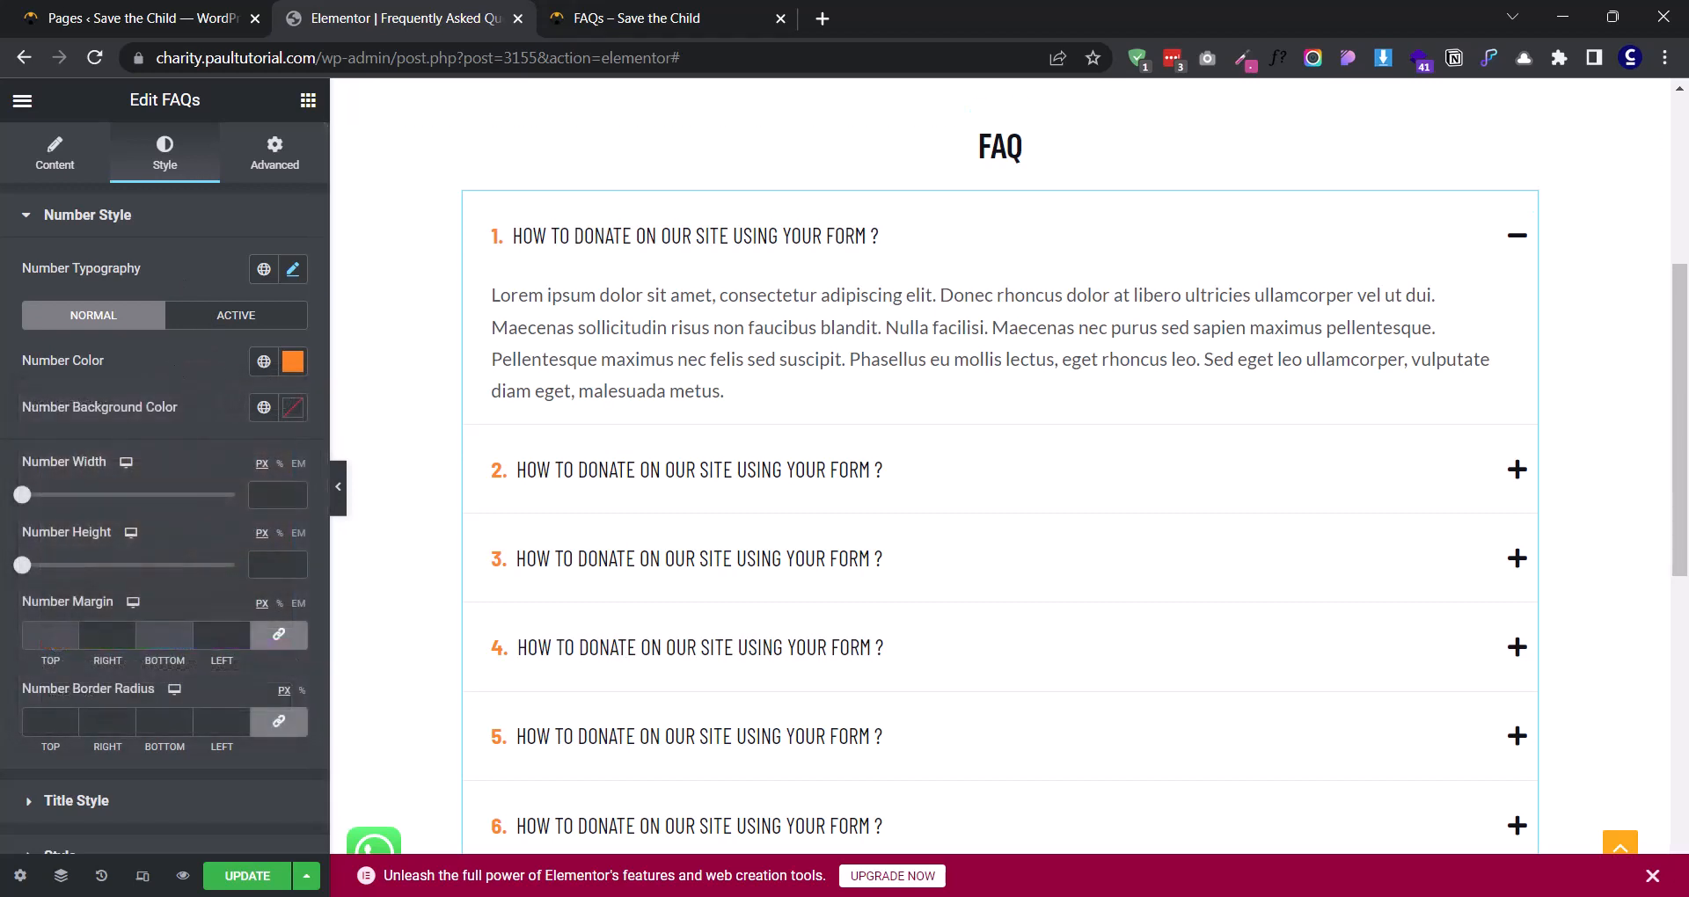
- Set the number background color to white, #FFFFFF, and the number width to 14 px
click(295, 410)
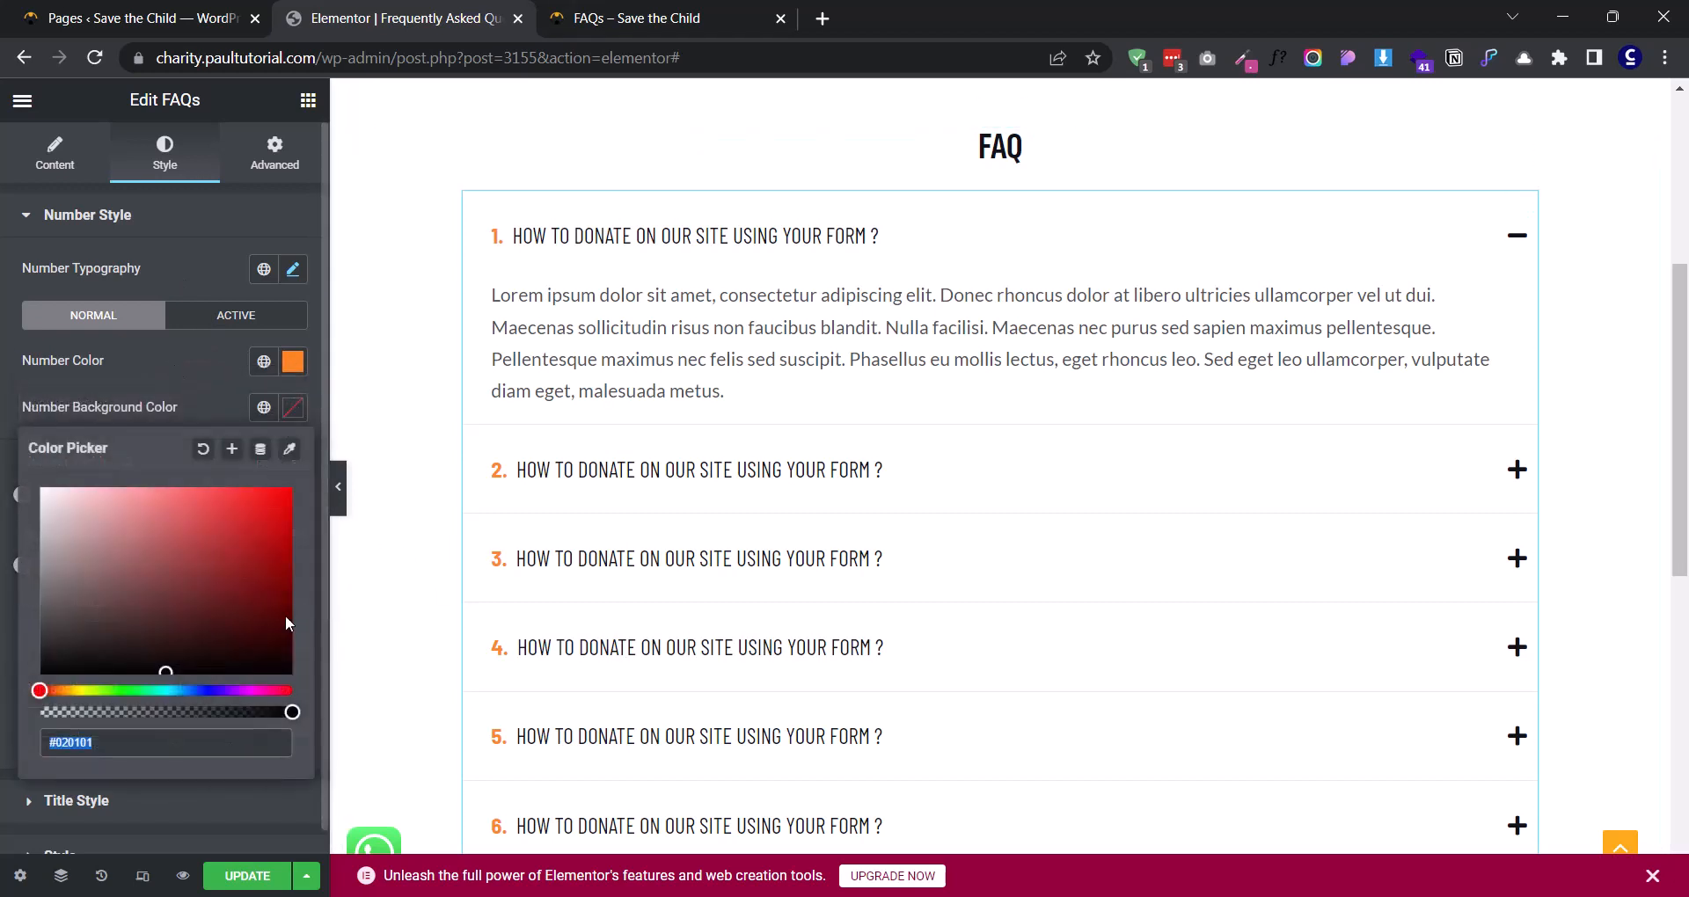
drag(131, 539, 5, 417)
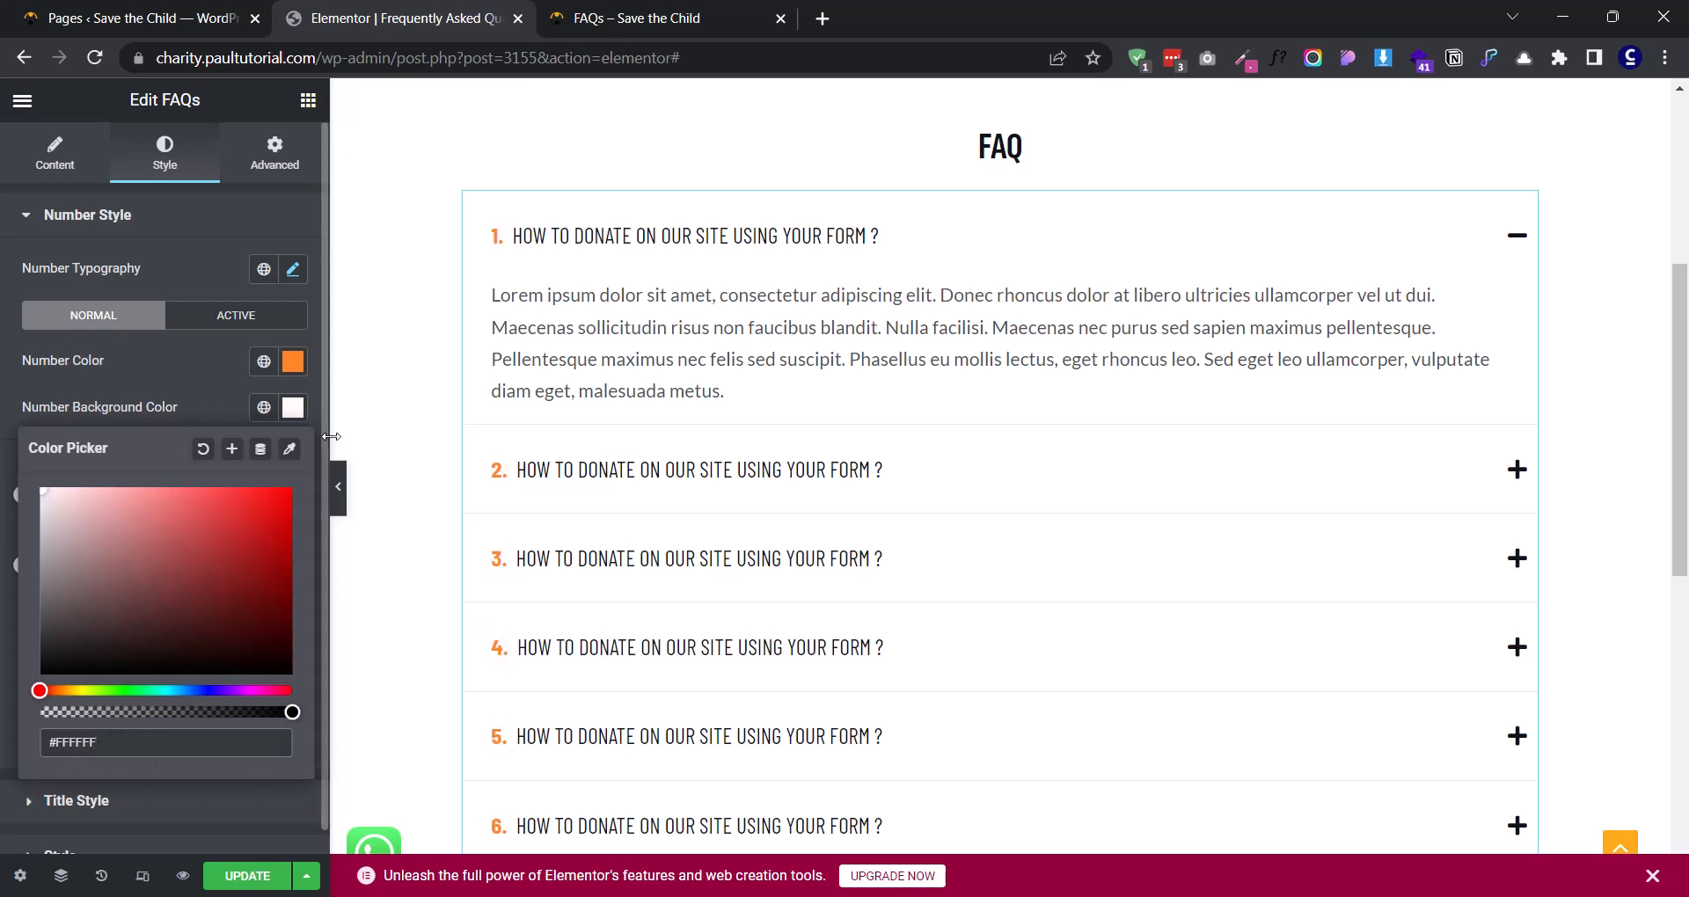
click(176, 400)
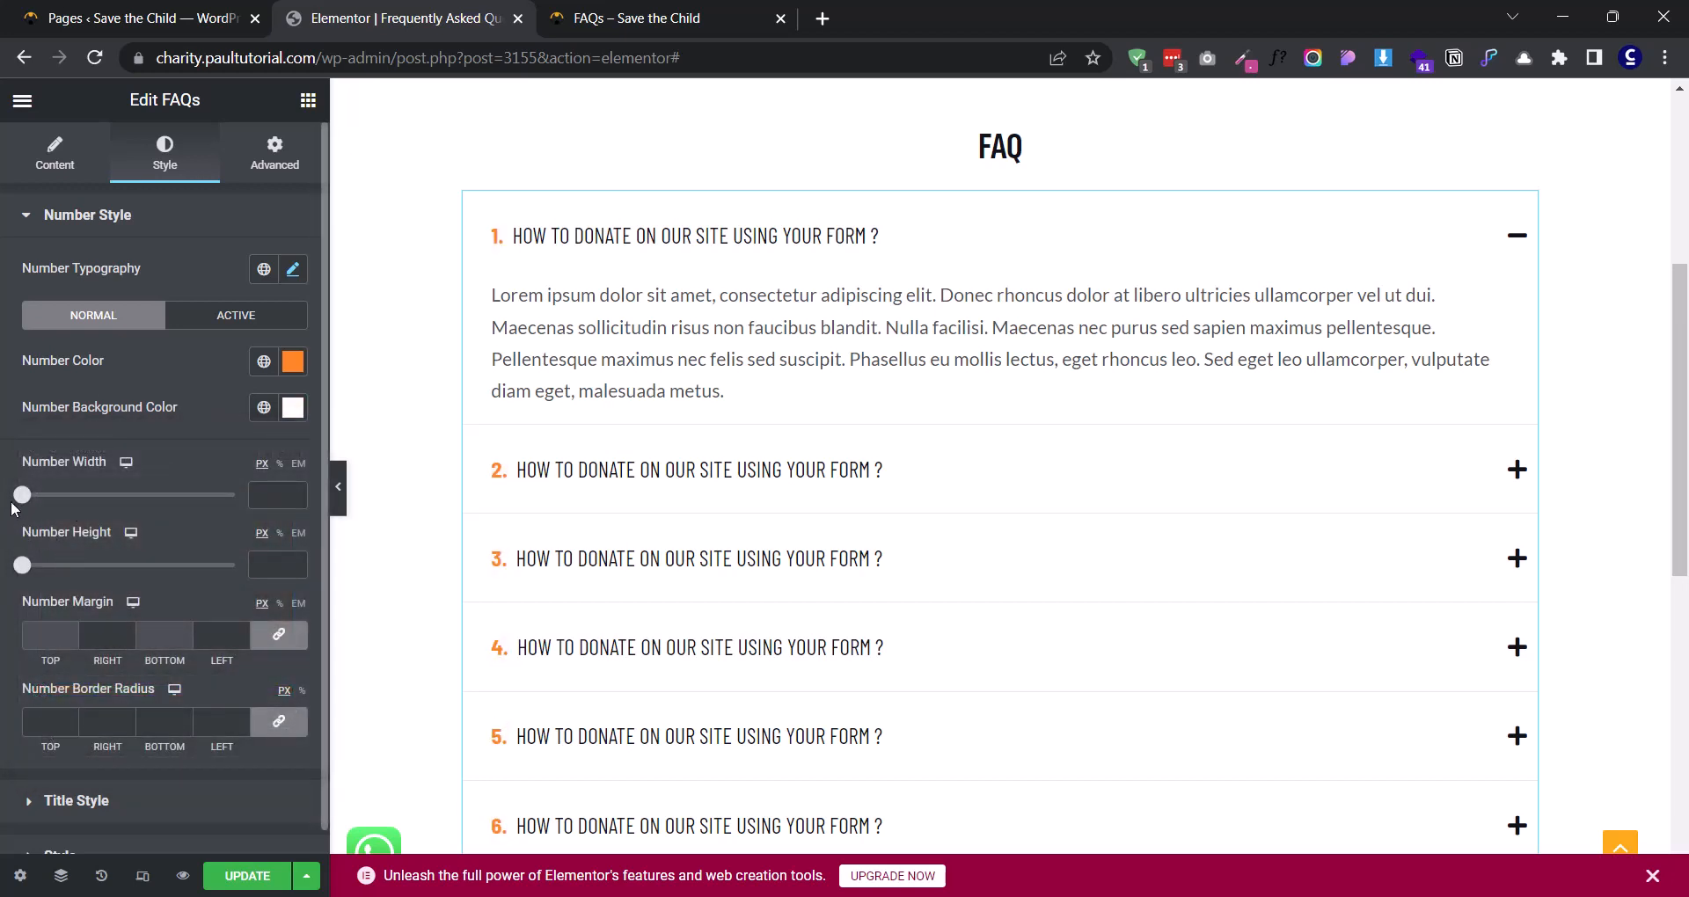
mouse_move(24, 499)
mouse_down()
mouse_move(220, 500)
mouse_move(7, 514)
mouse_move(53, 497)
mouse_up()
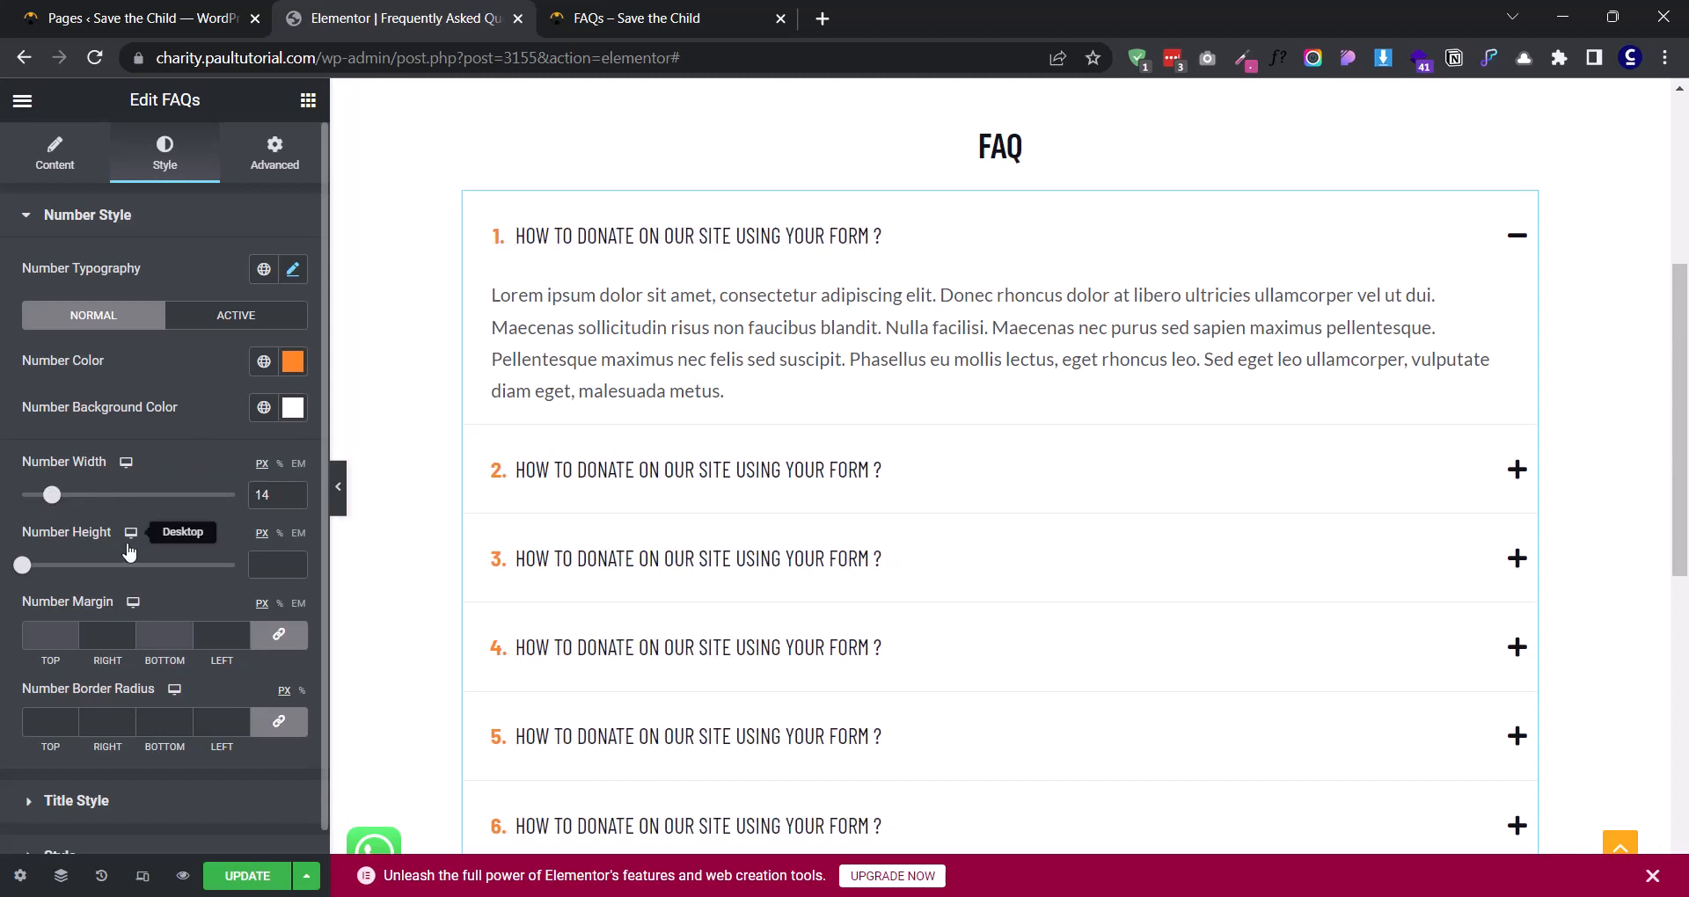
- Try a number height of 27 px and linked right and left number margins of 100 px, removing both values again
drag(21, 566, 79, 564)
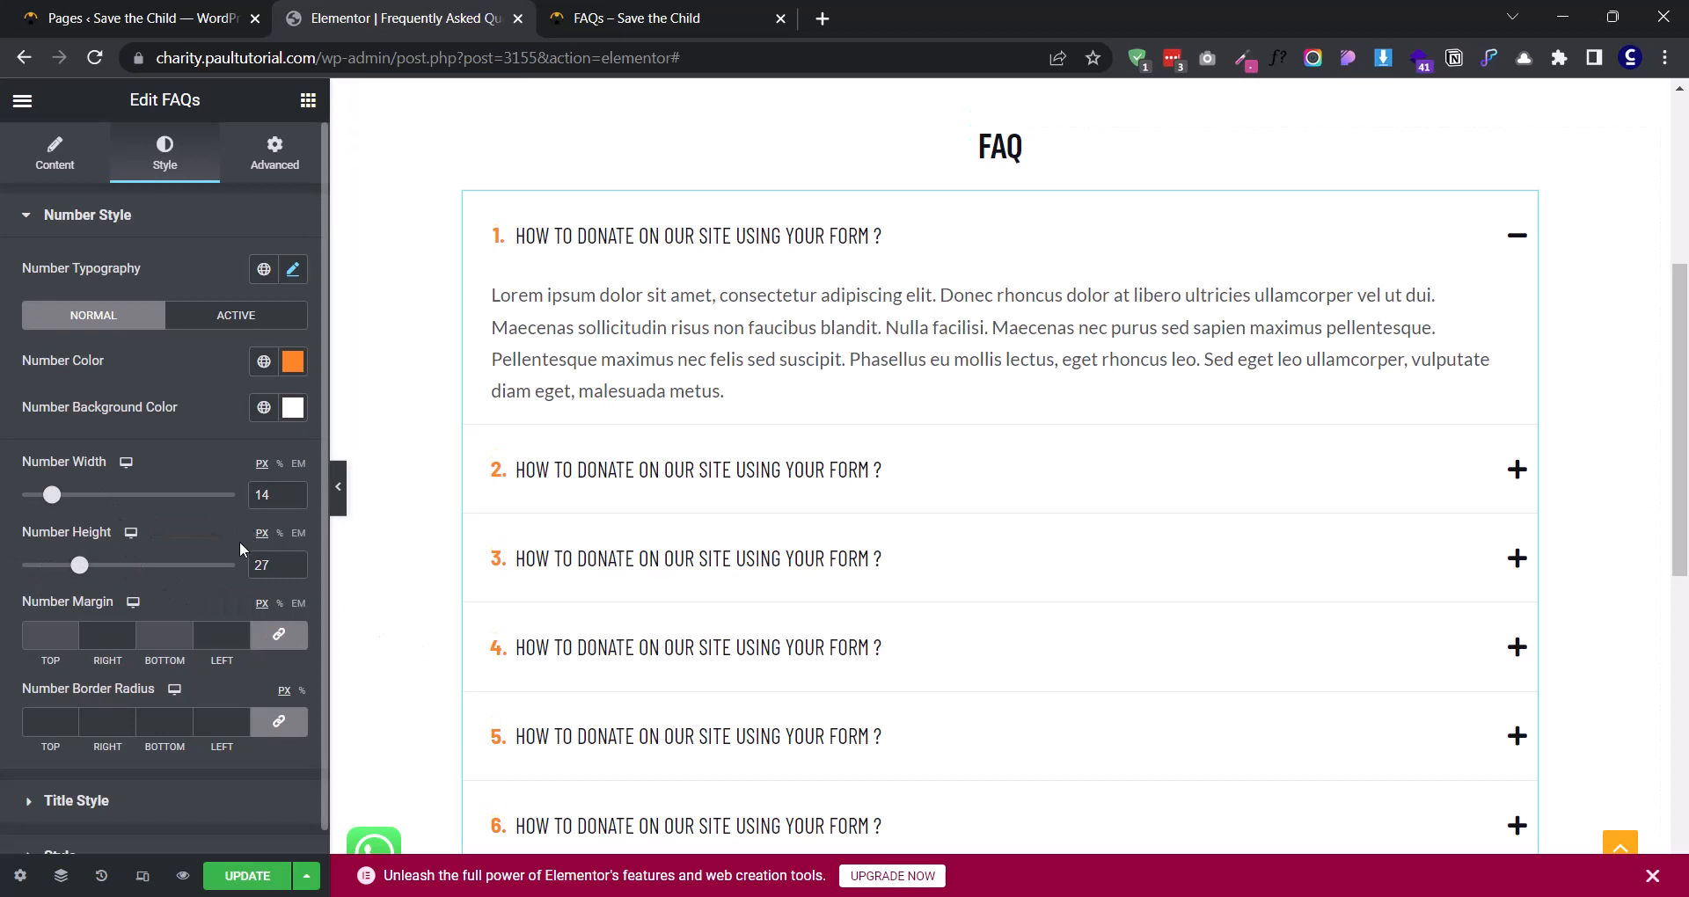
key(ctrl+z)
scroll(167, 556, down, 1)
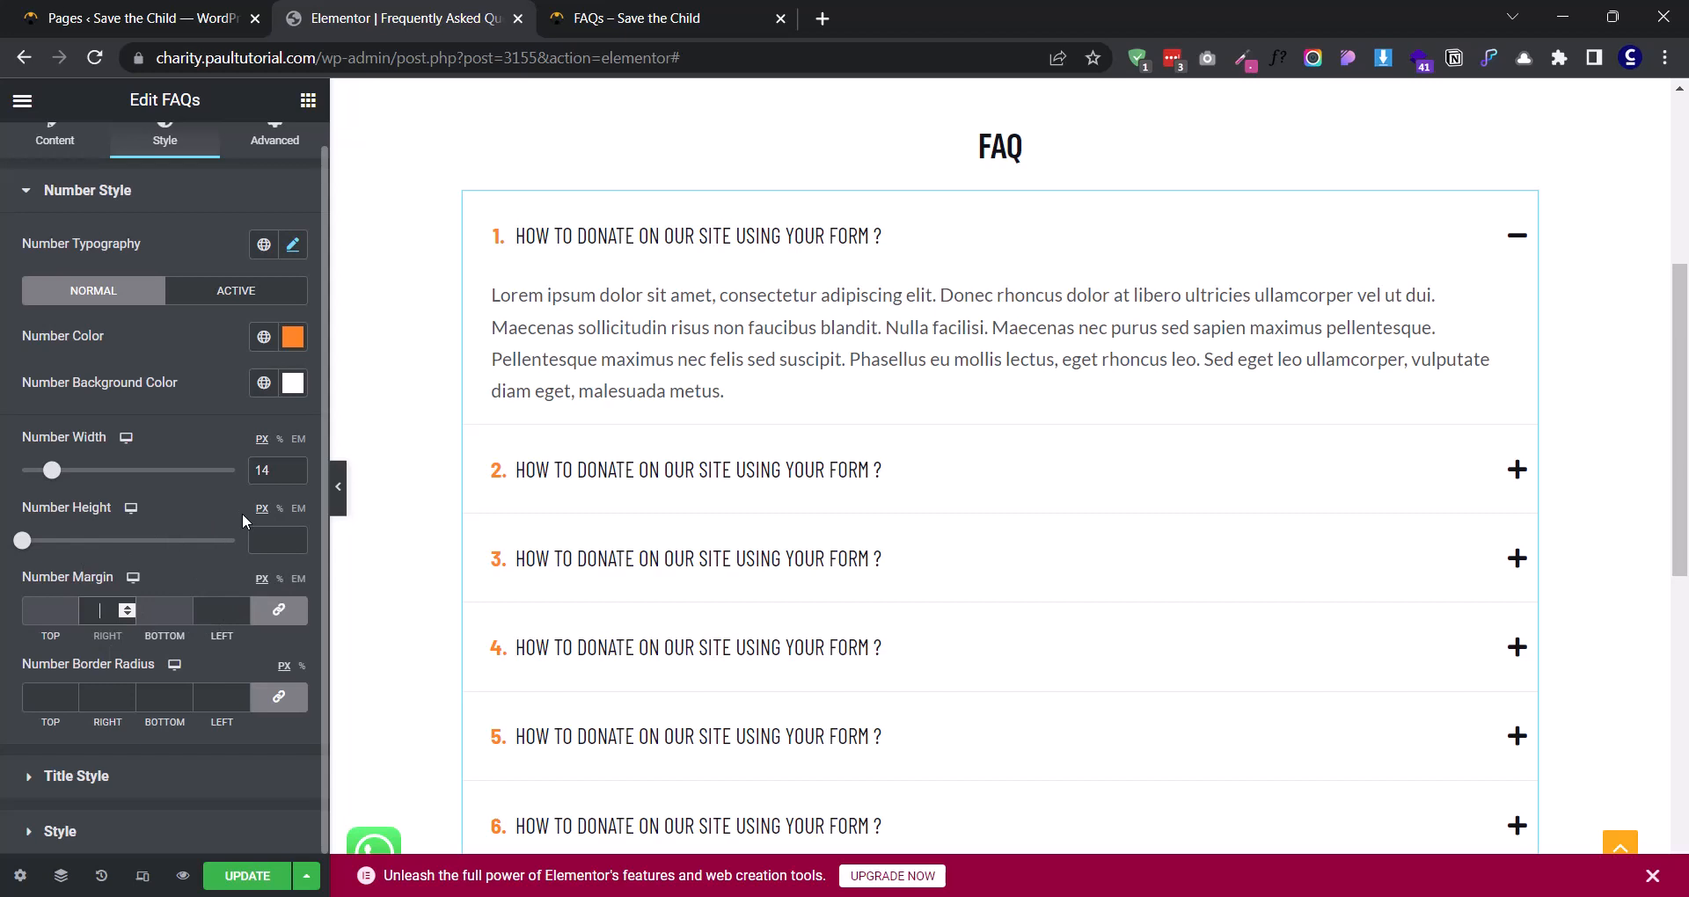
text(00)
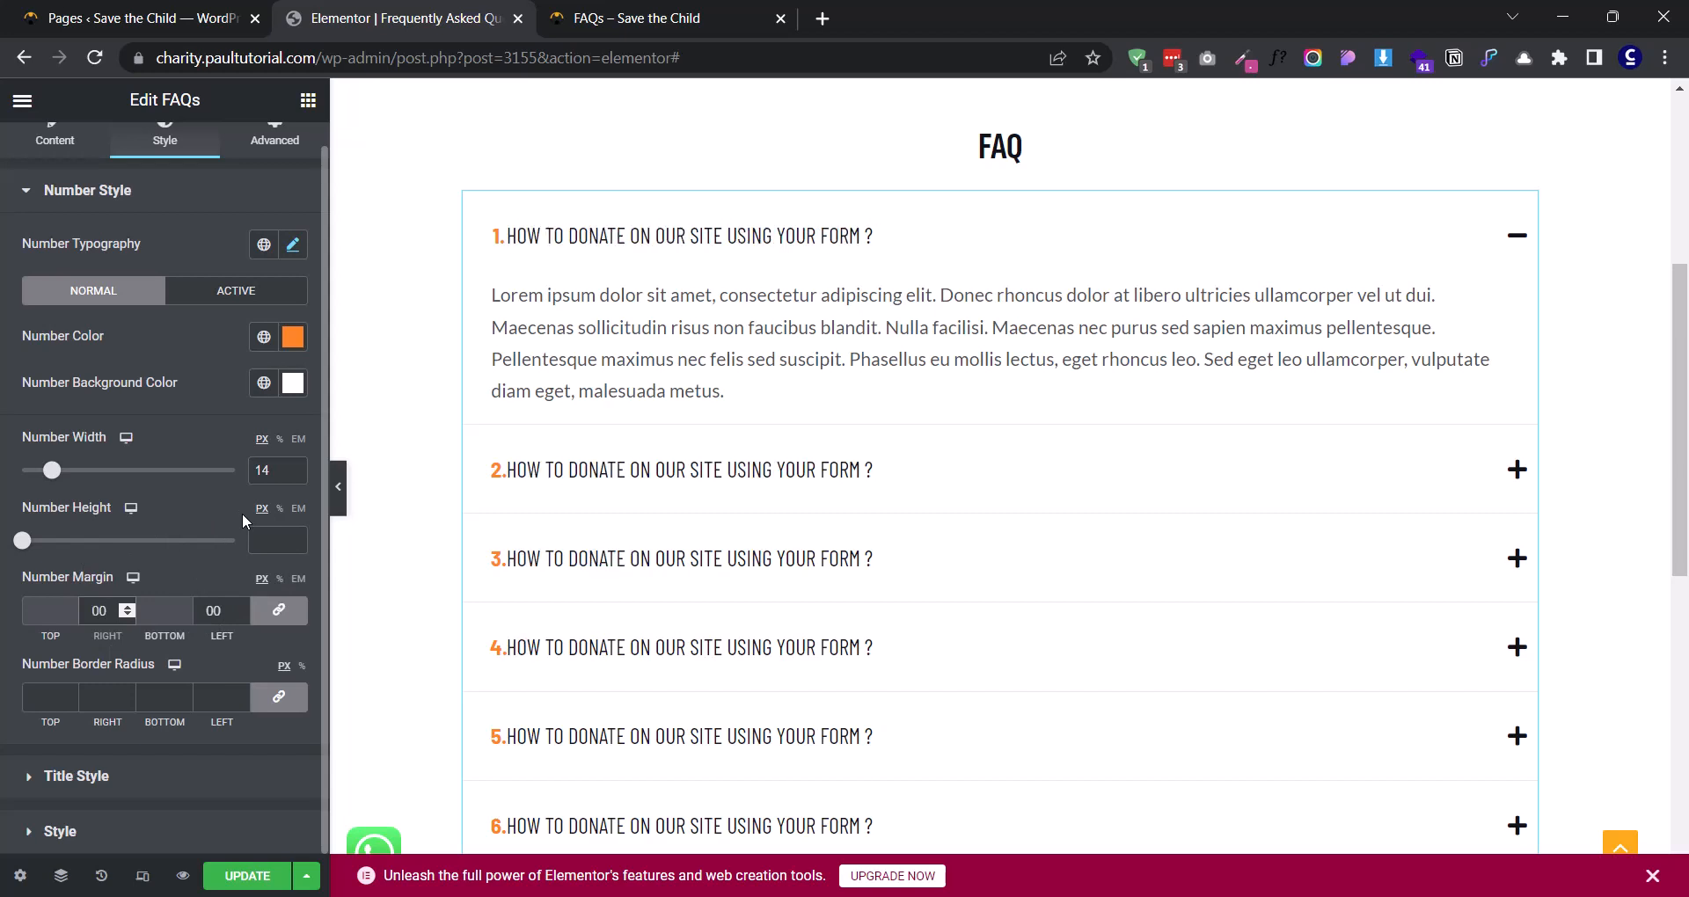
text(1)
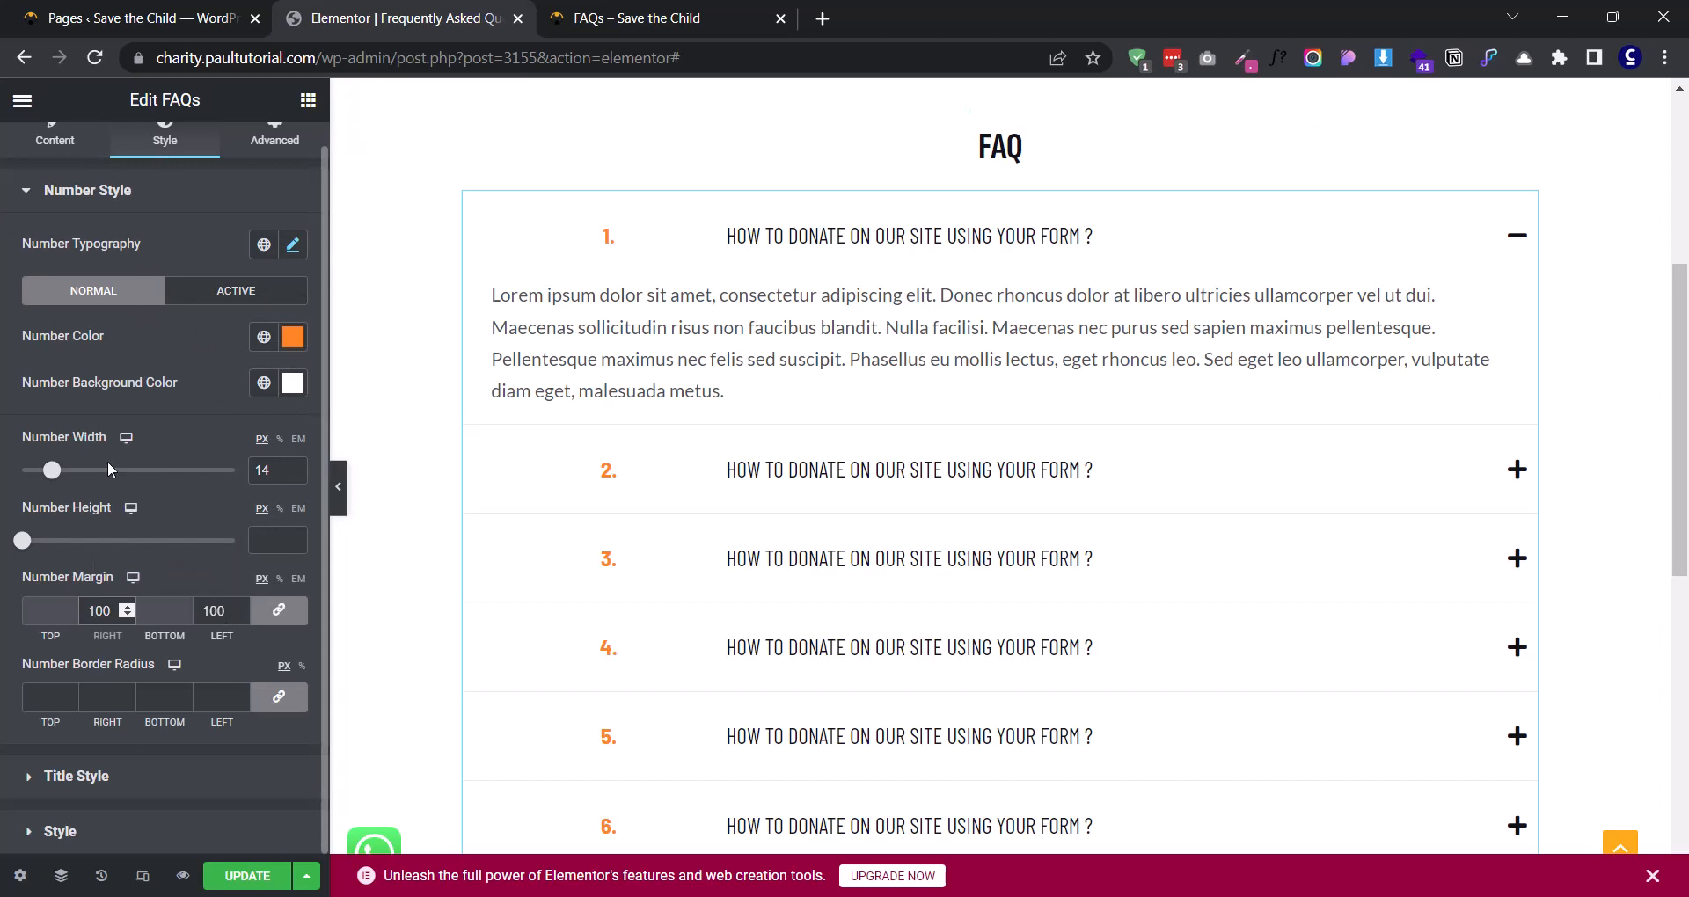
drag(226, 610, 155, 616)
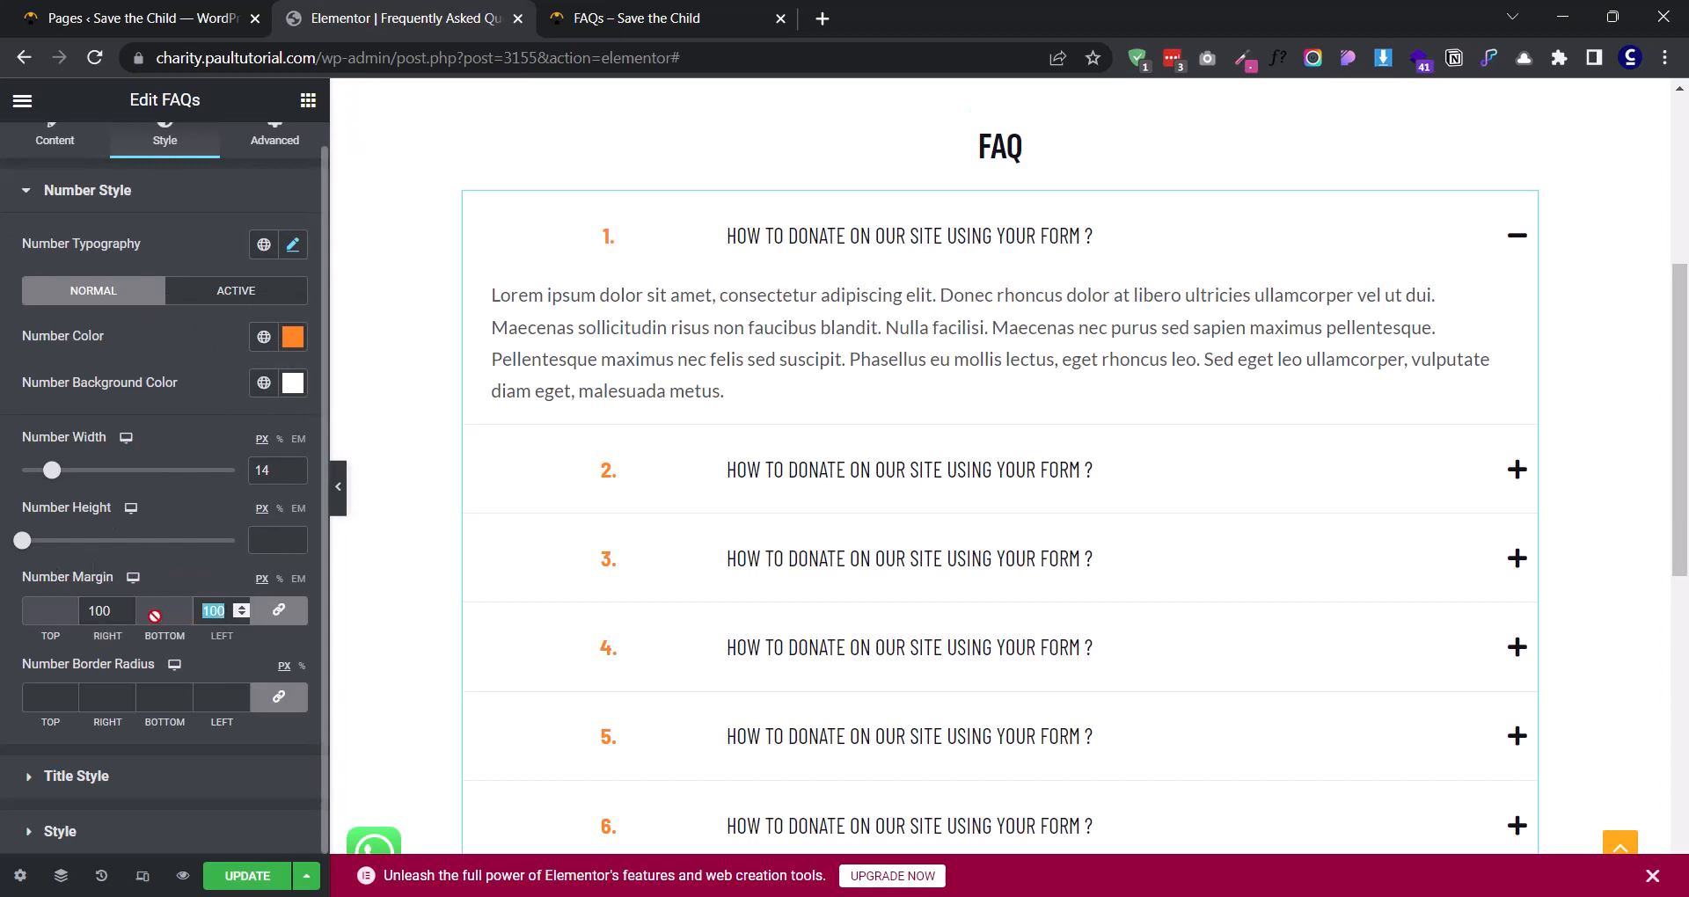
key(BackSpace)
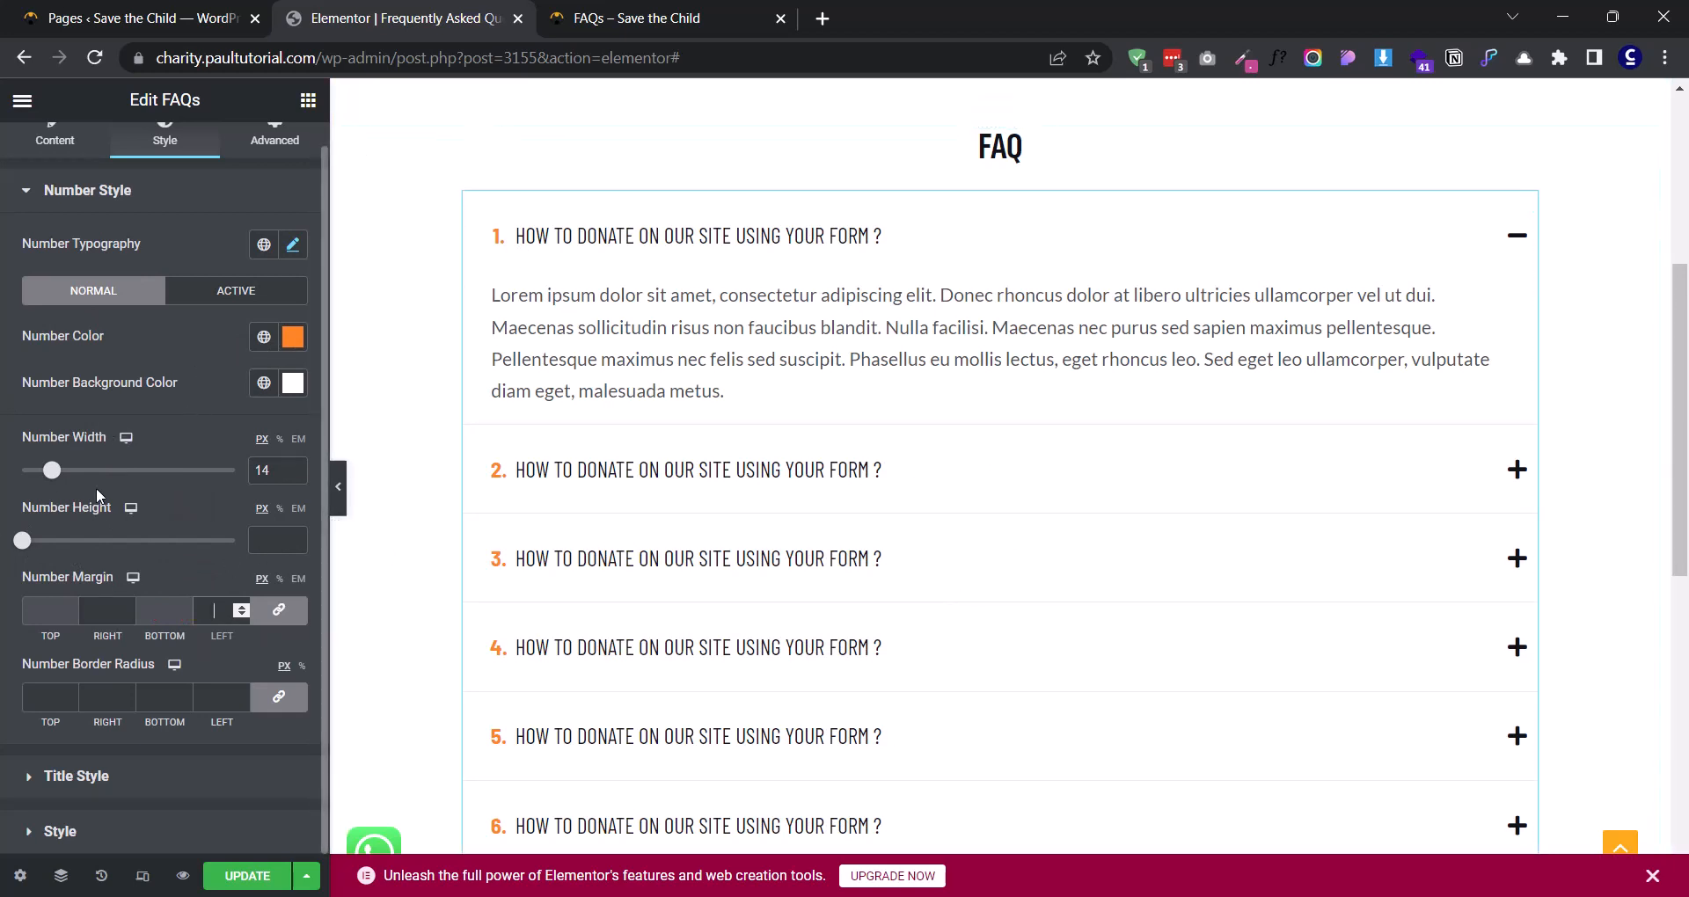
- Set the title typography's font family to Barlow Semi Condensed
click(145, 774)
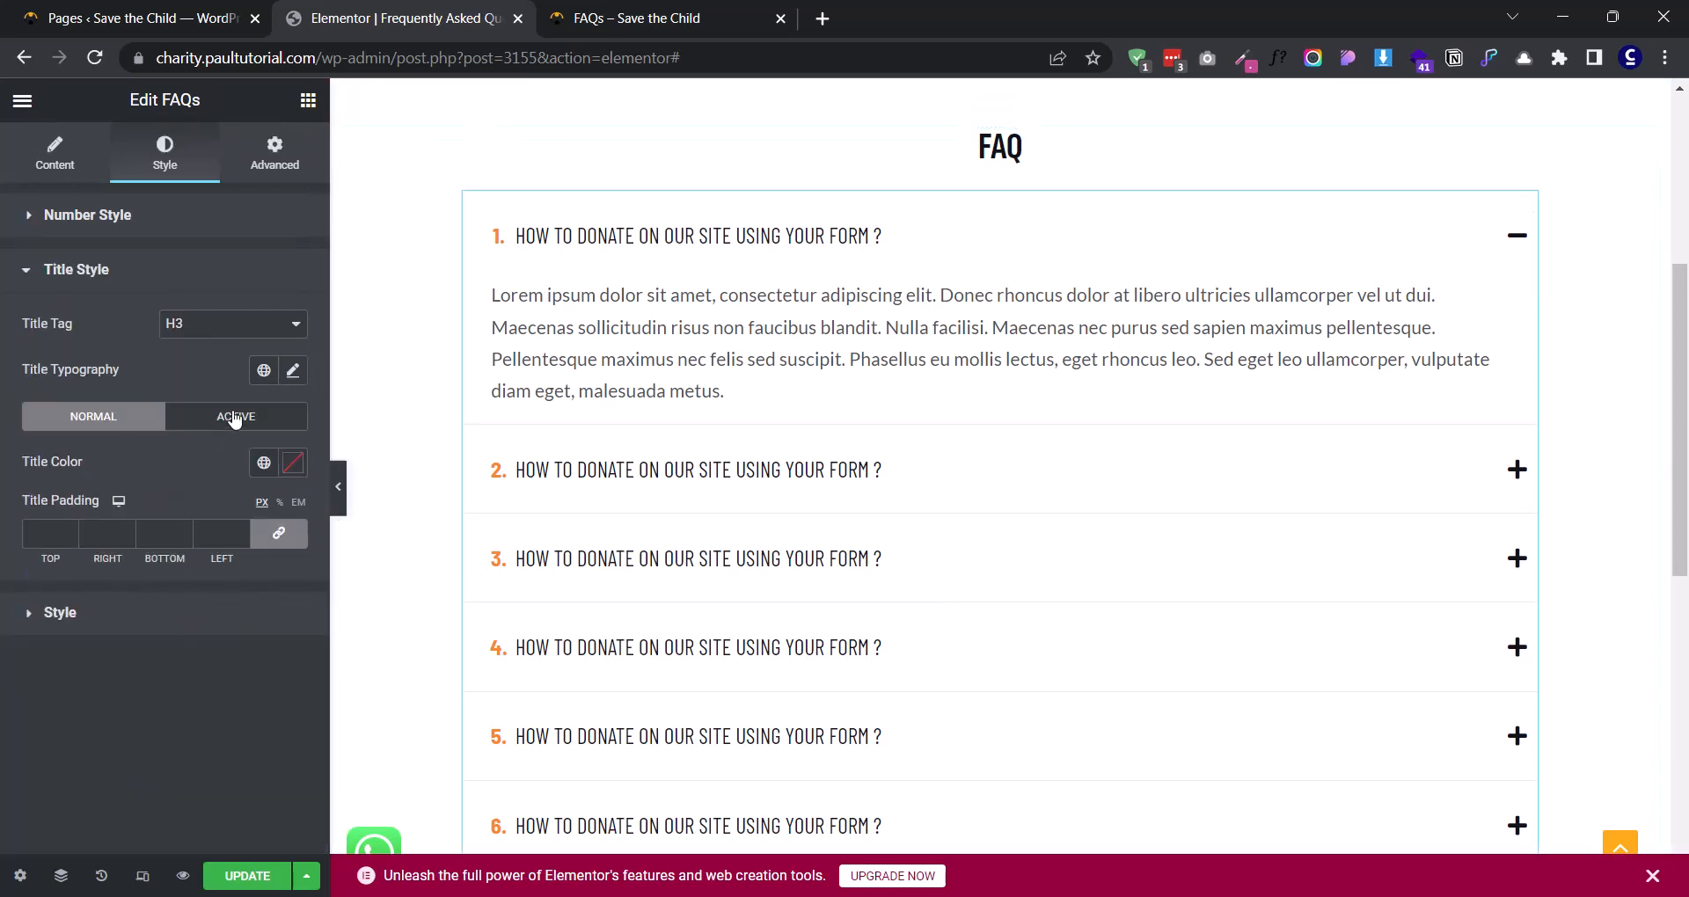
click(294, 375)
click(226, 473)
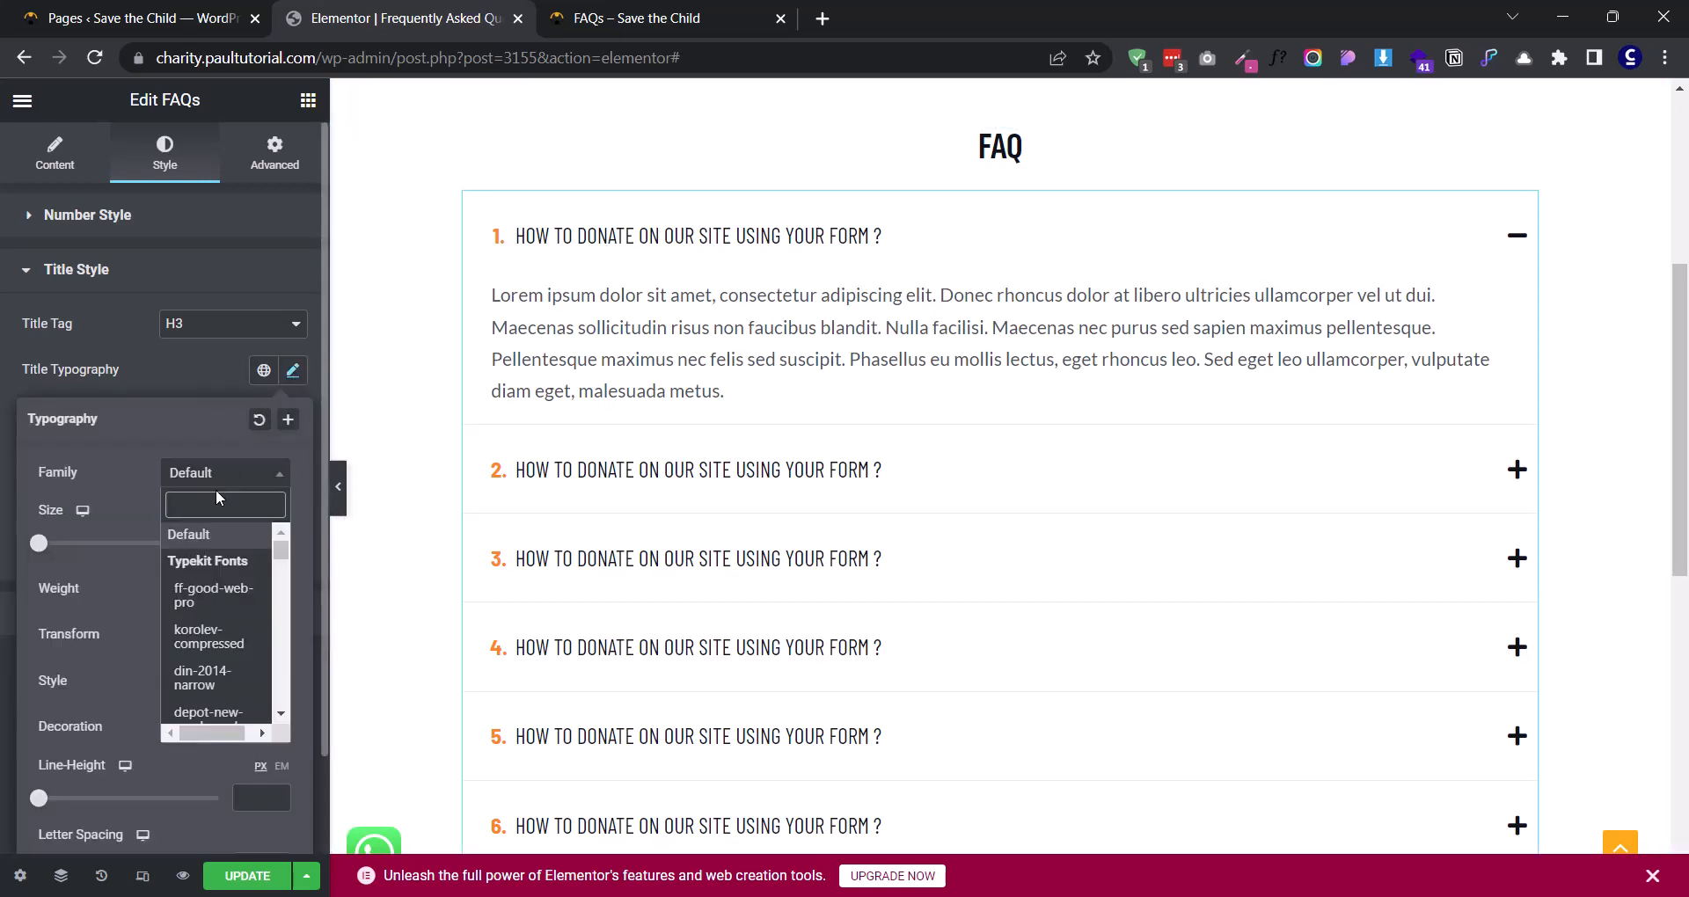
text(barlp)
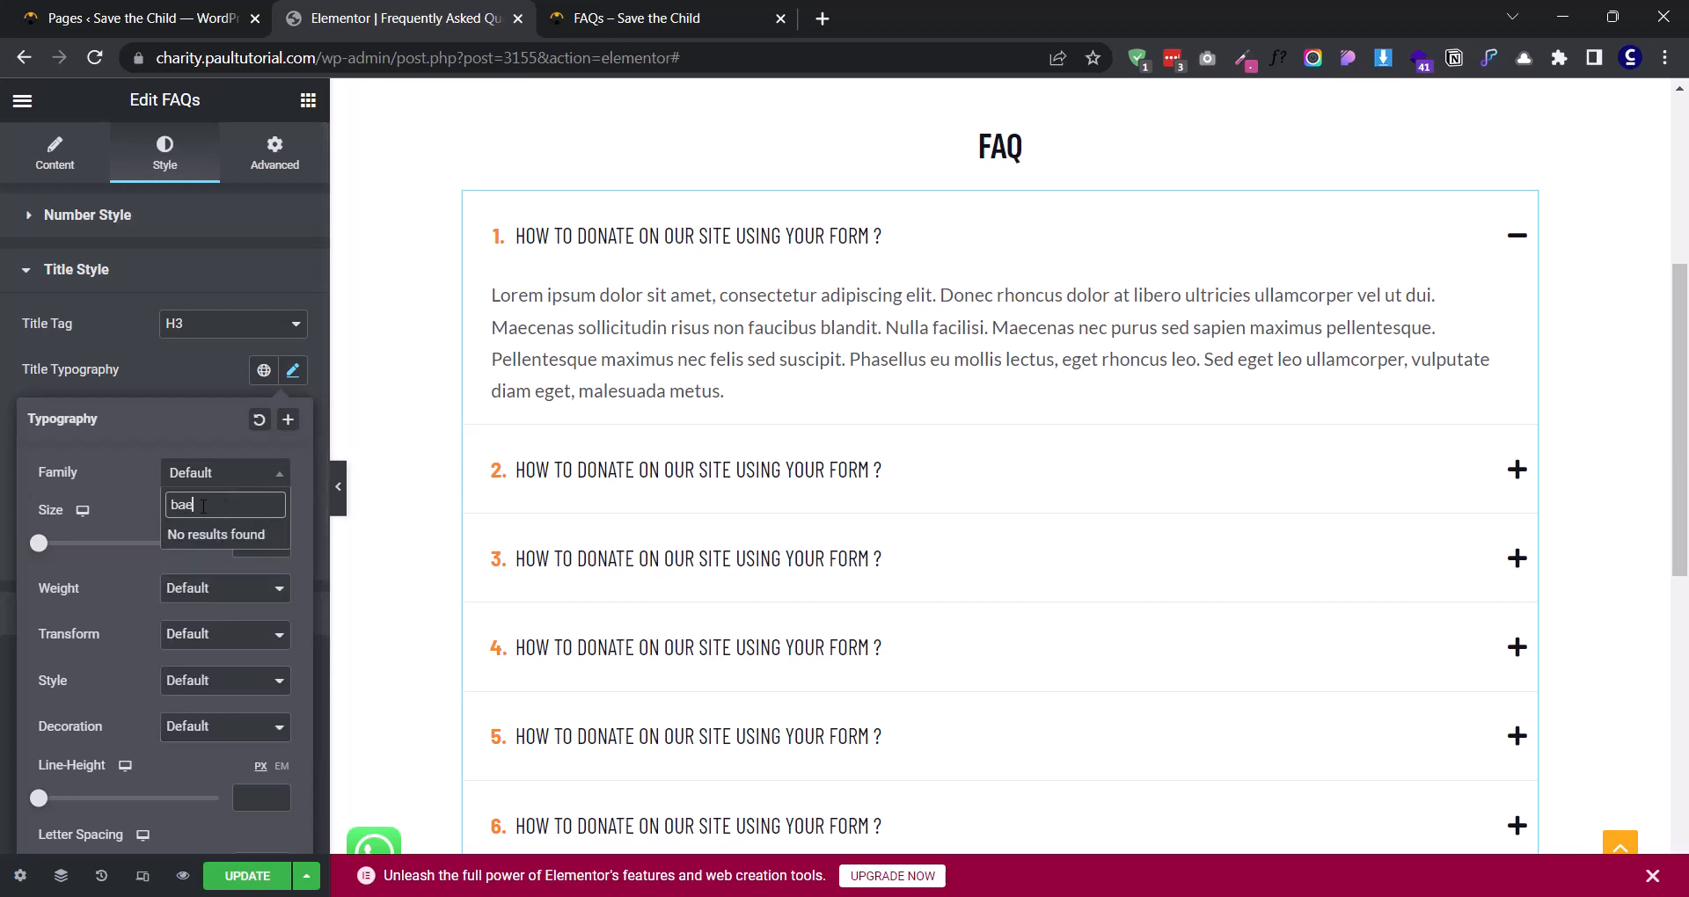
key(BackSpace)
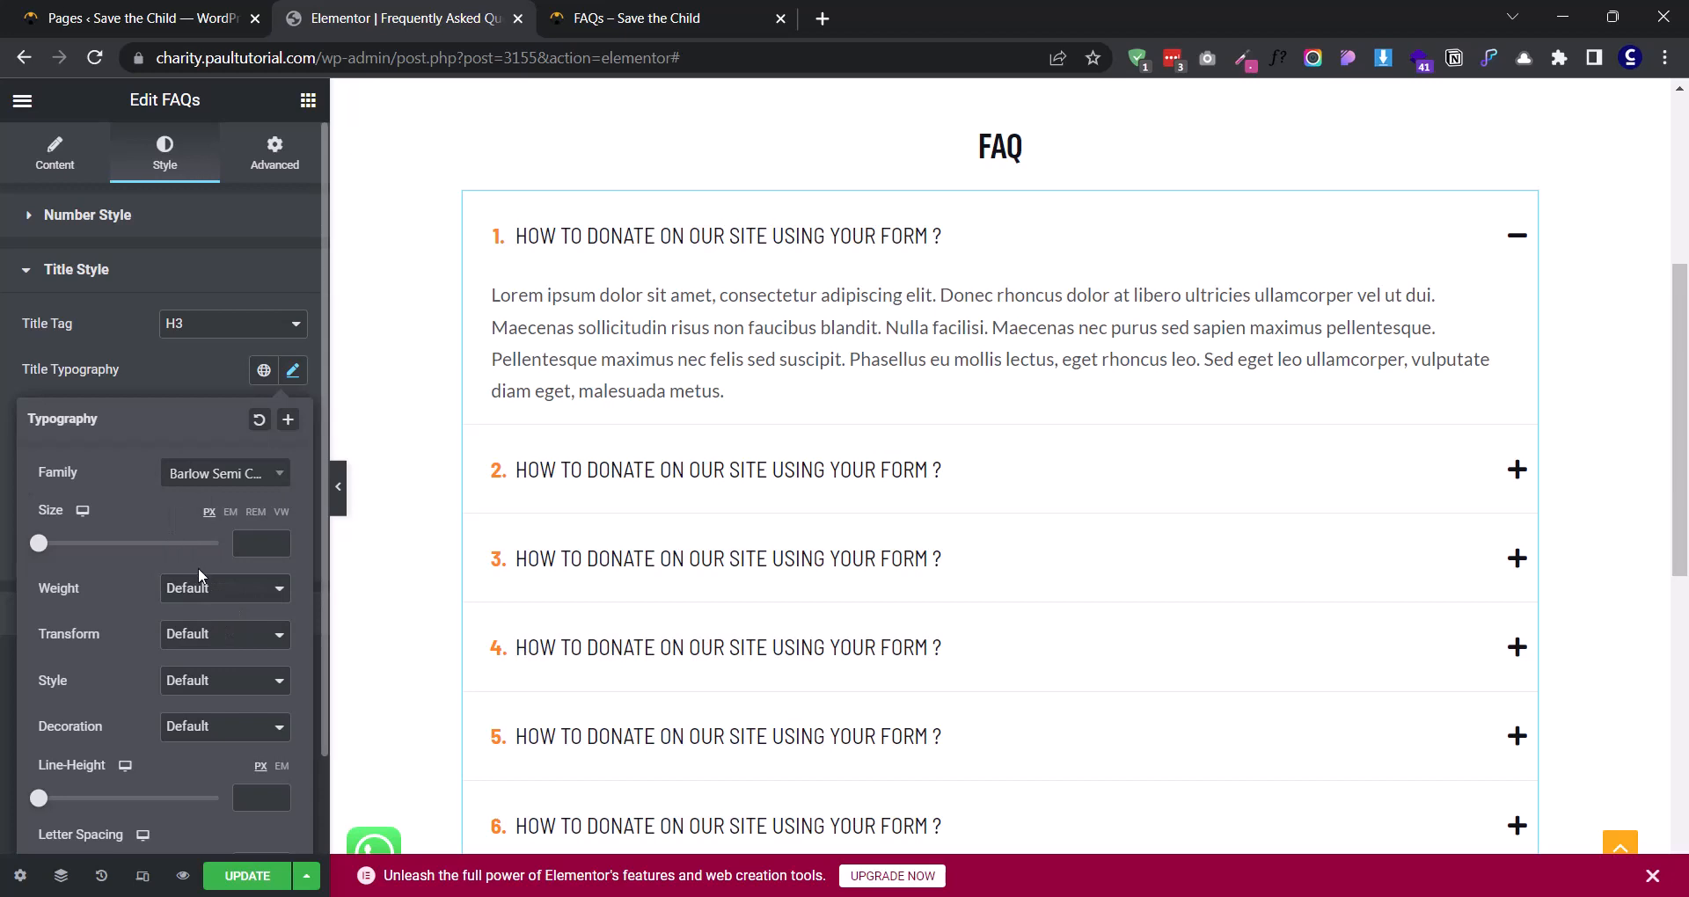
- Set the title typography's weight to 600 and its size to 16 px
click(203, 590)
click(213, 714)
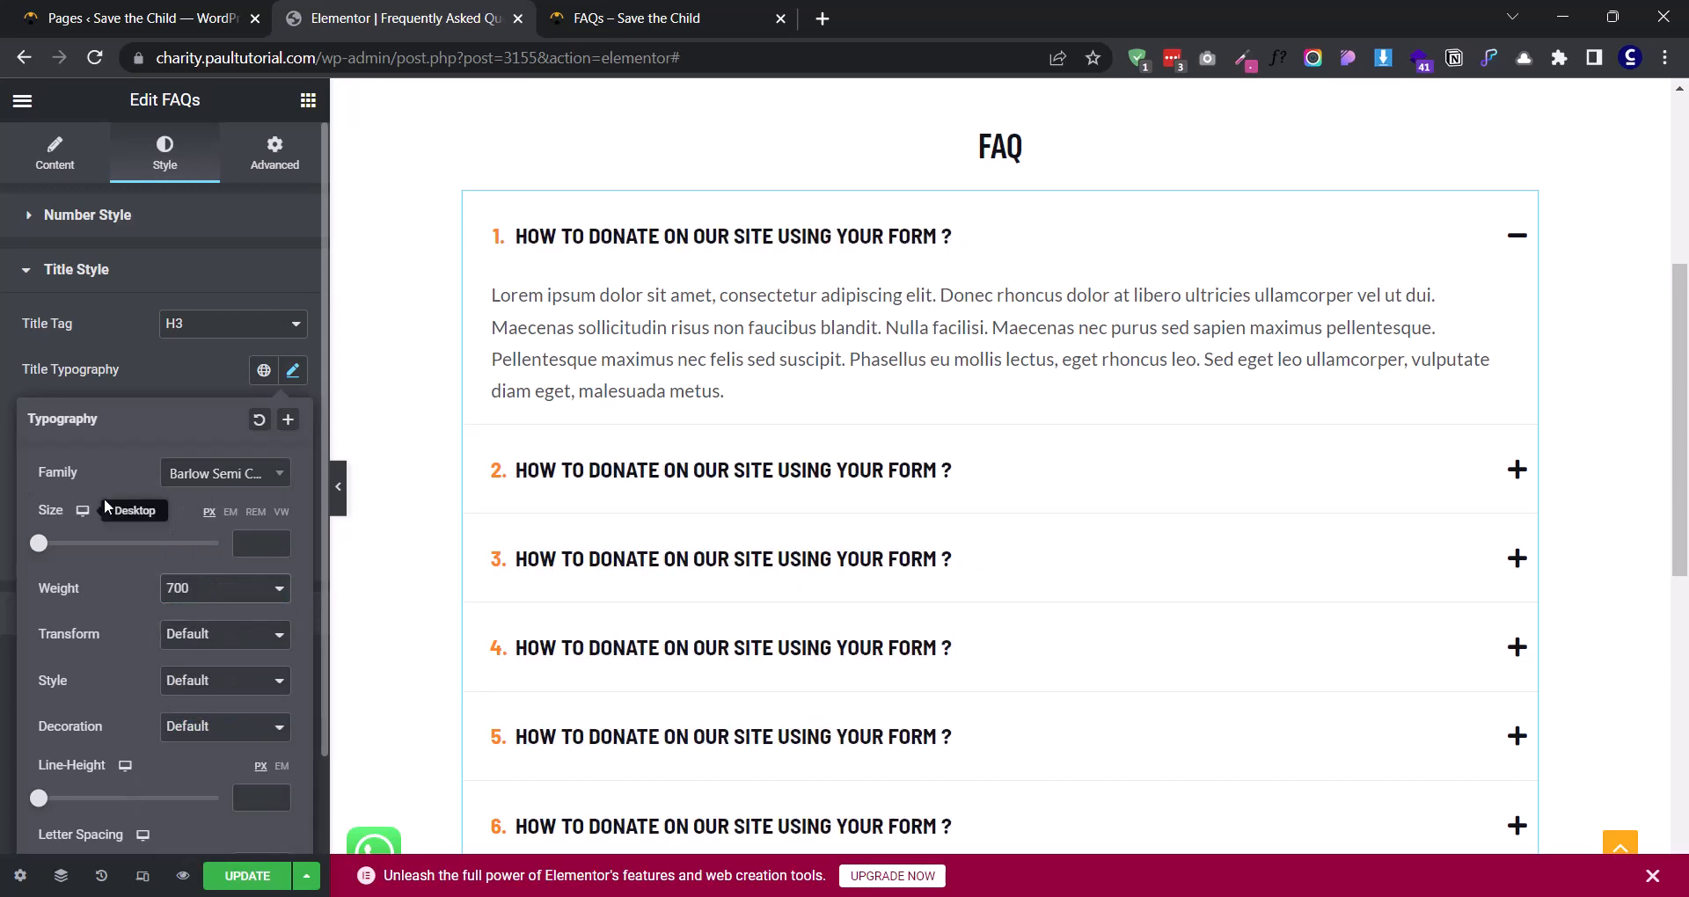
click(201, 591)
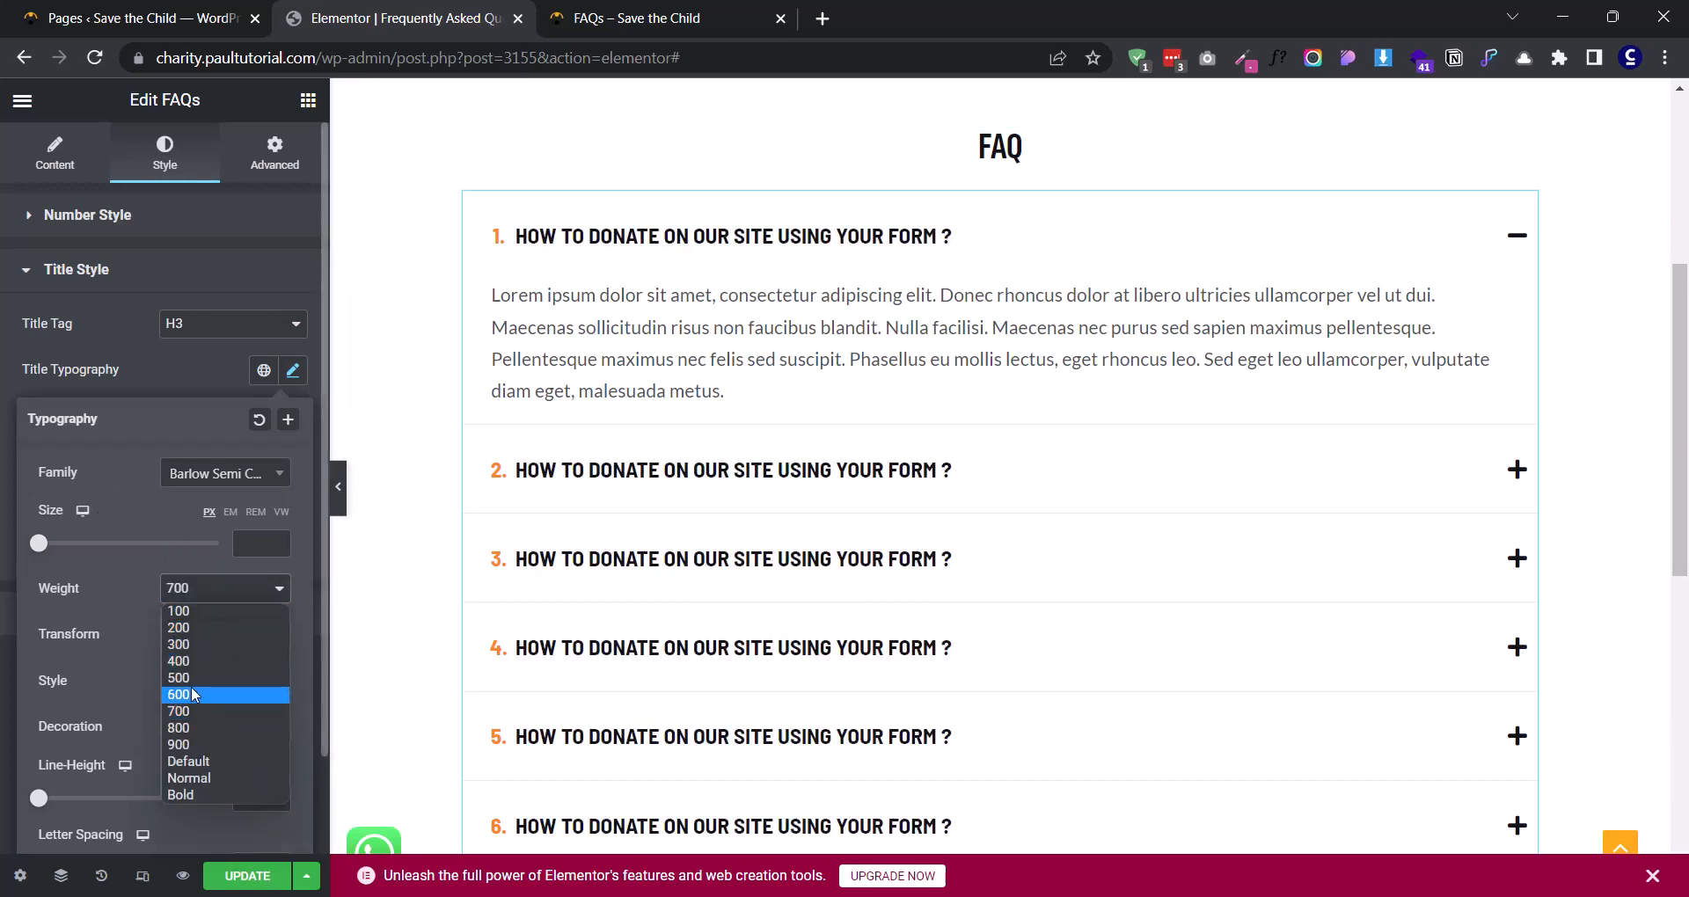
click(188, 695)
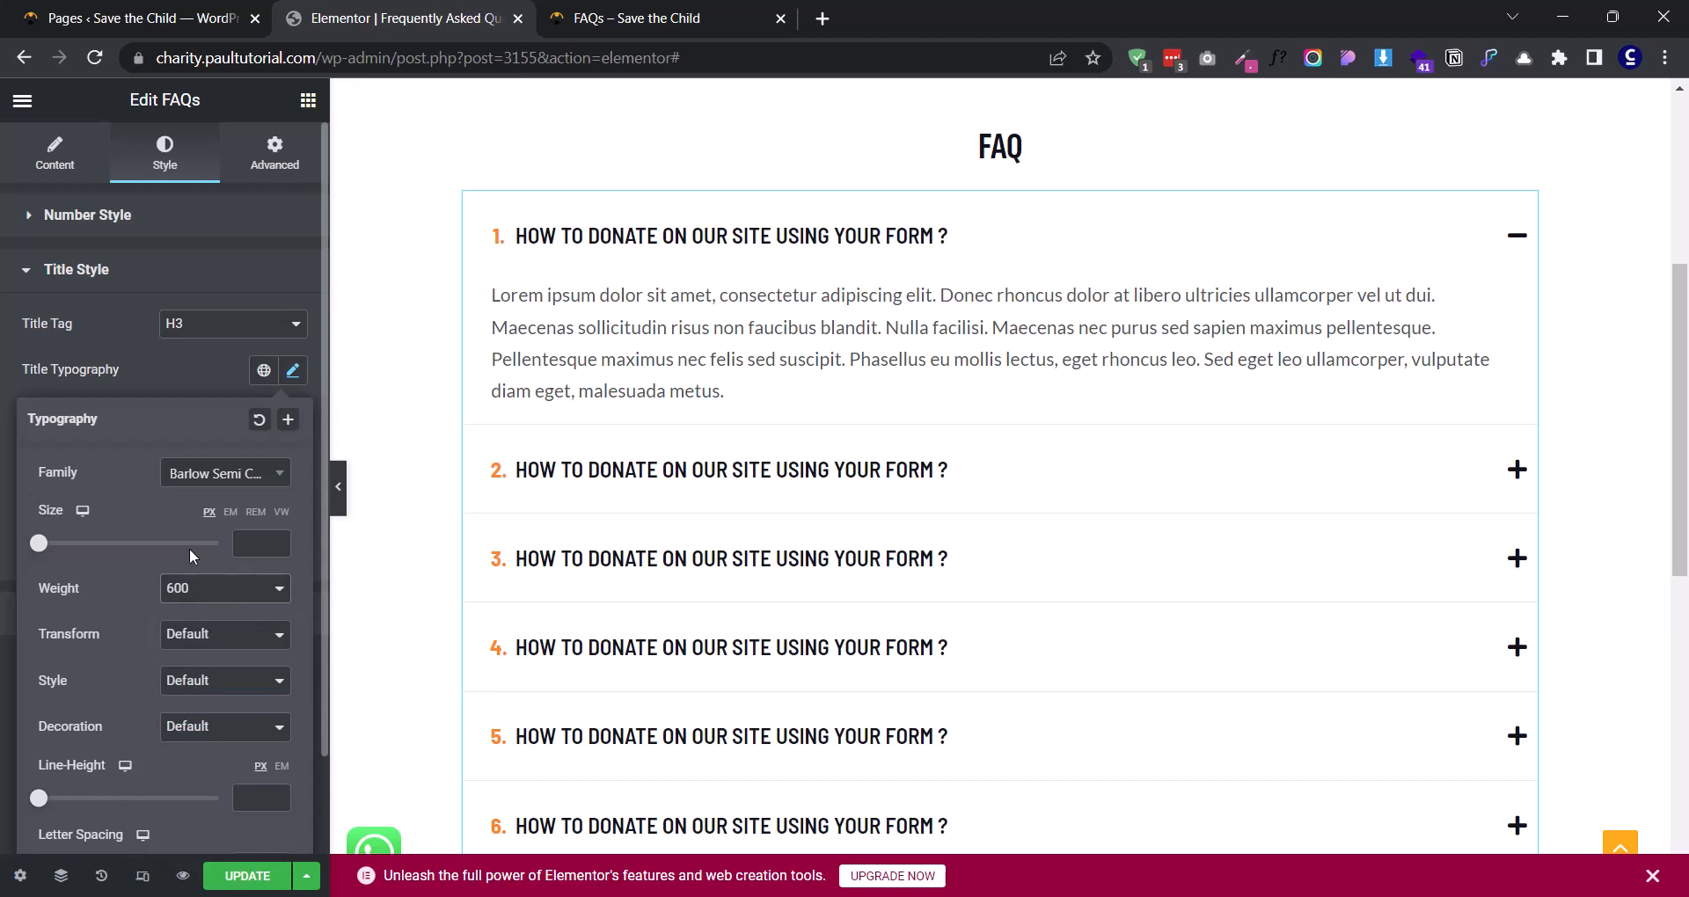
click(239, 535)
text(16)
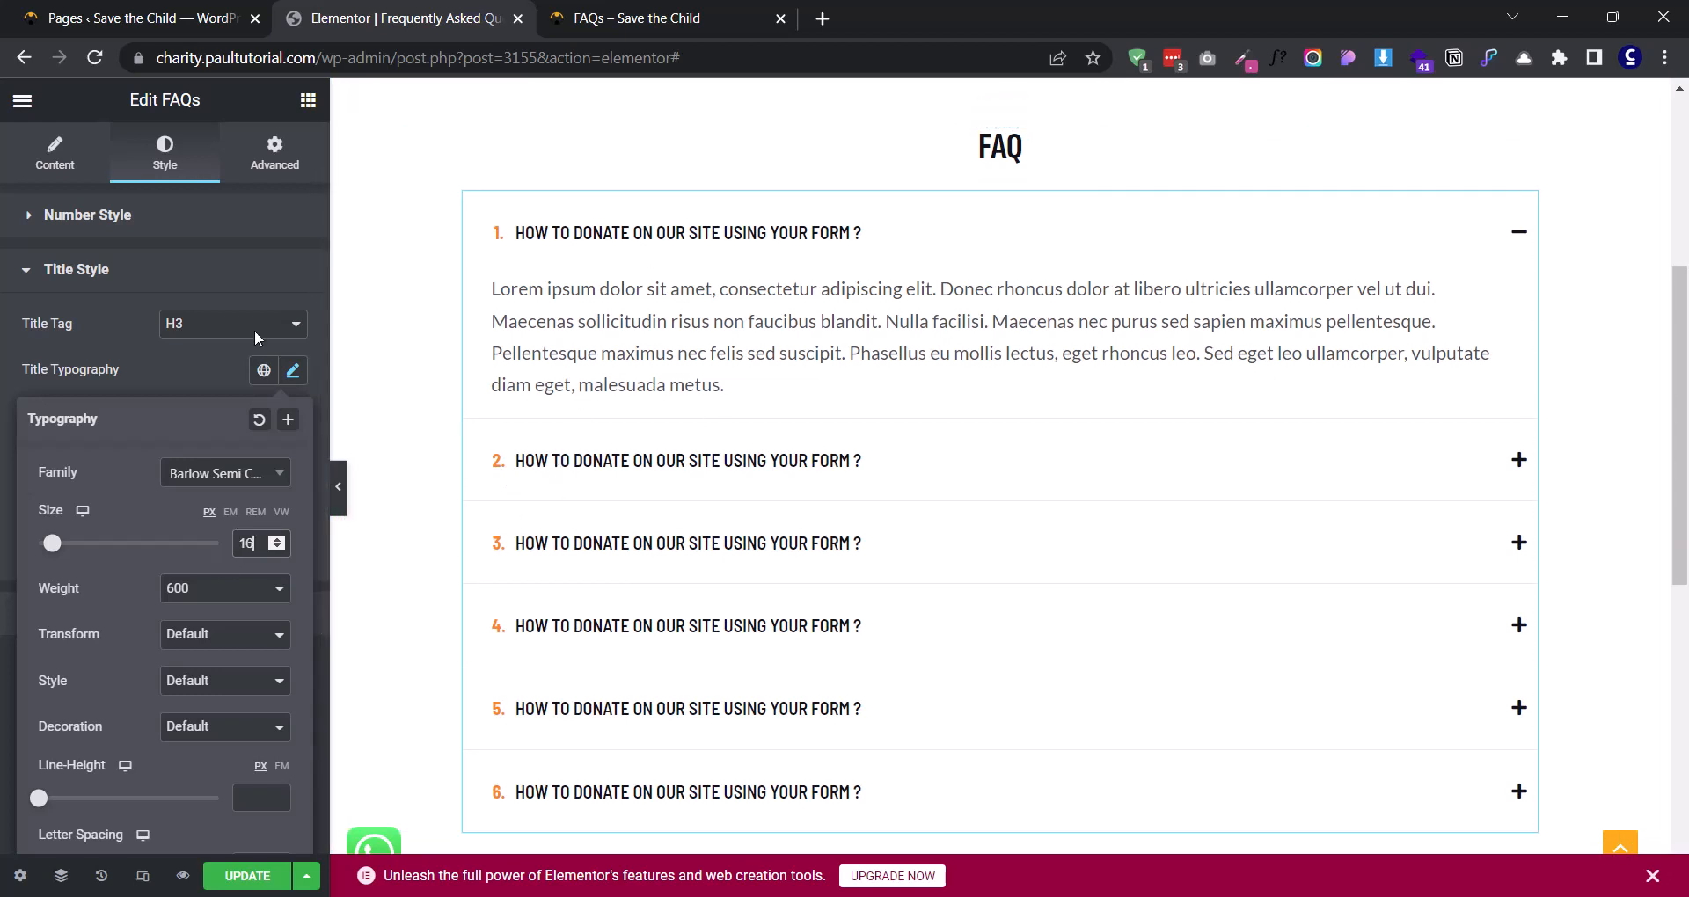
click(174, 397)
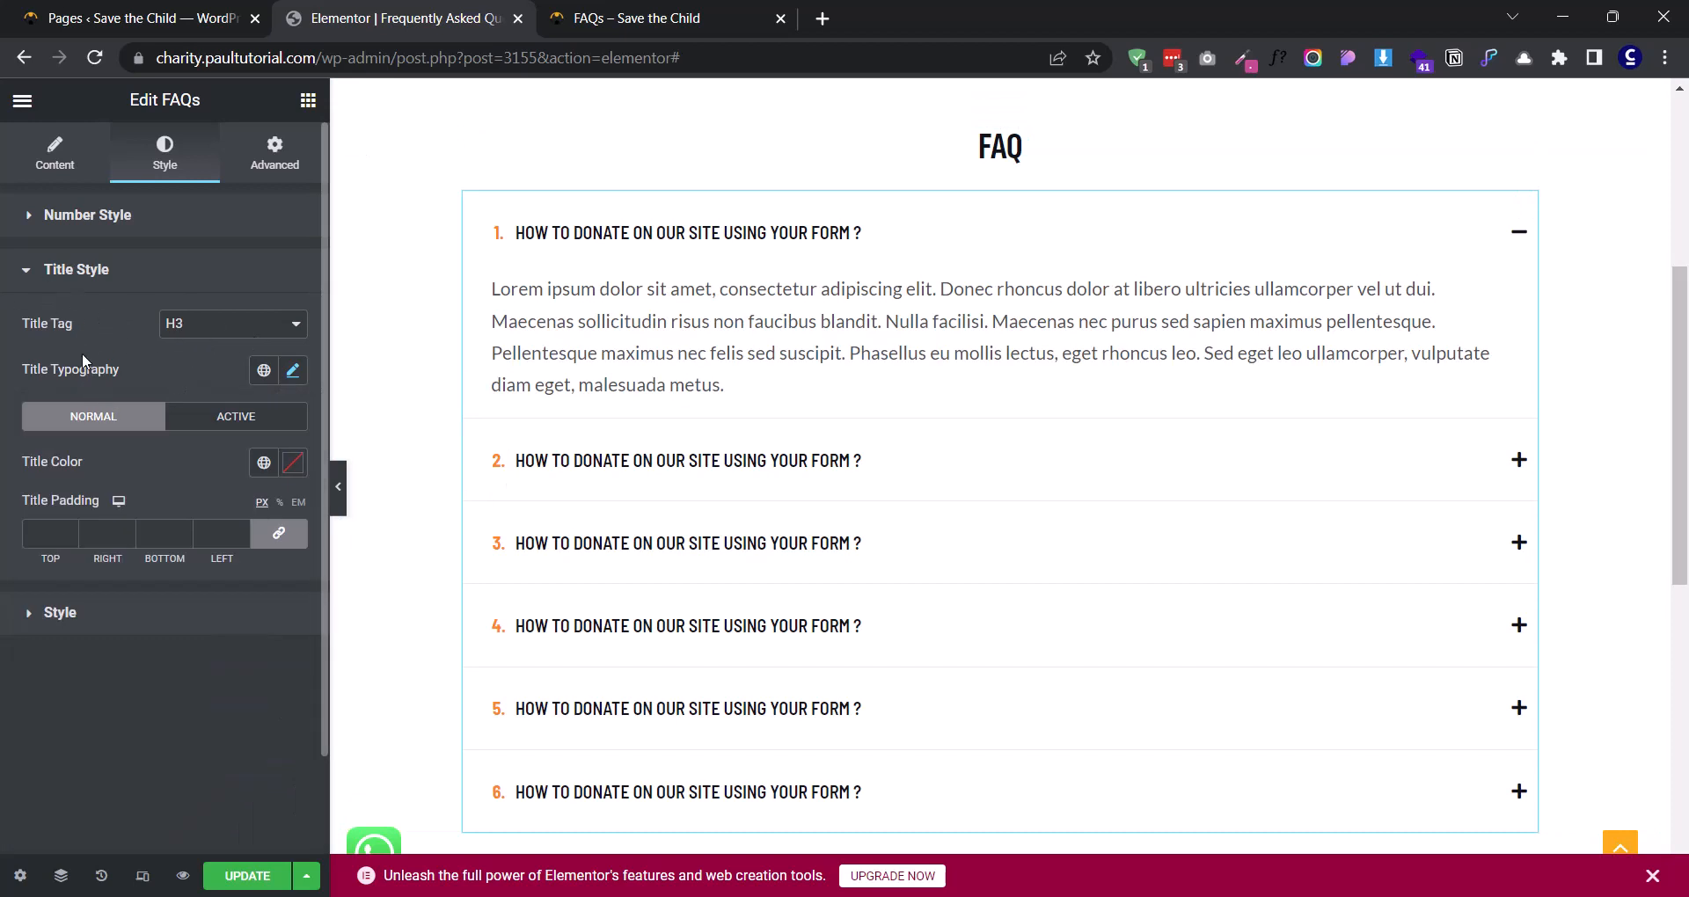
- Set the FAQ title tag to H4 and the title color to near-black
click(231, 324)
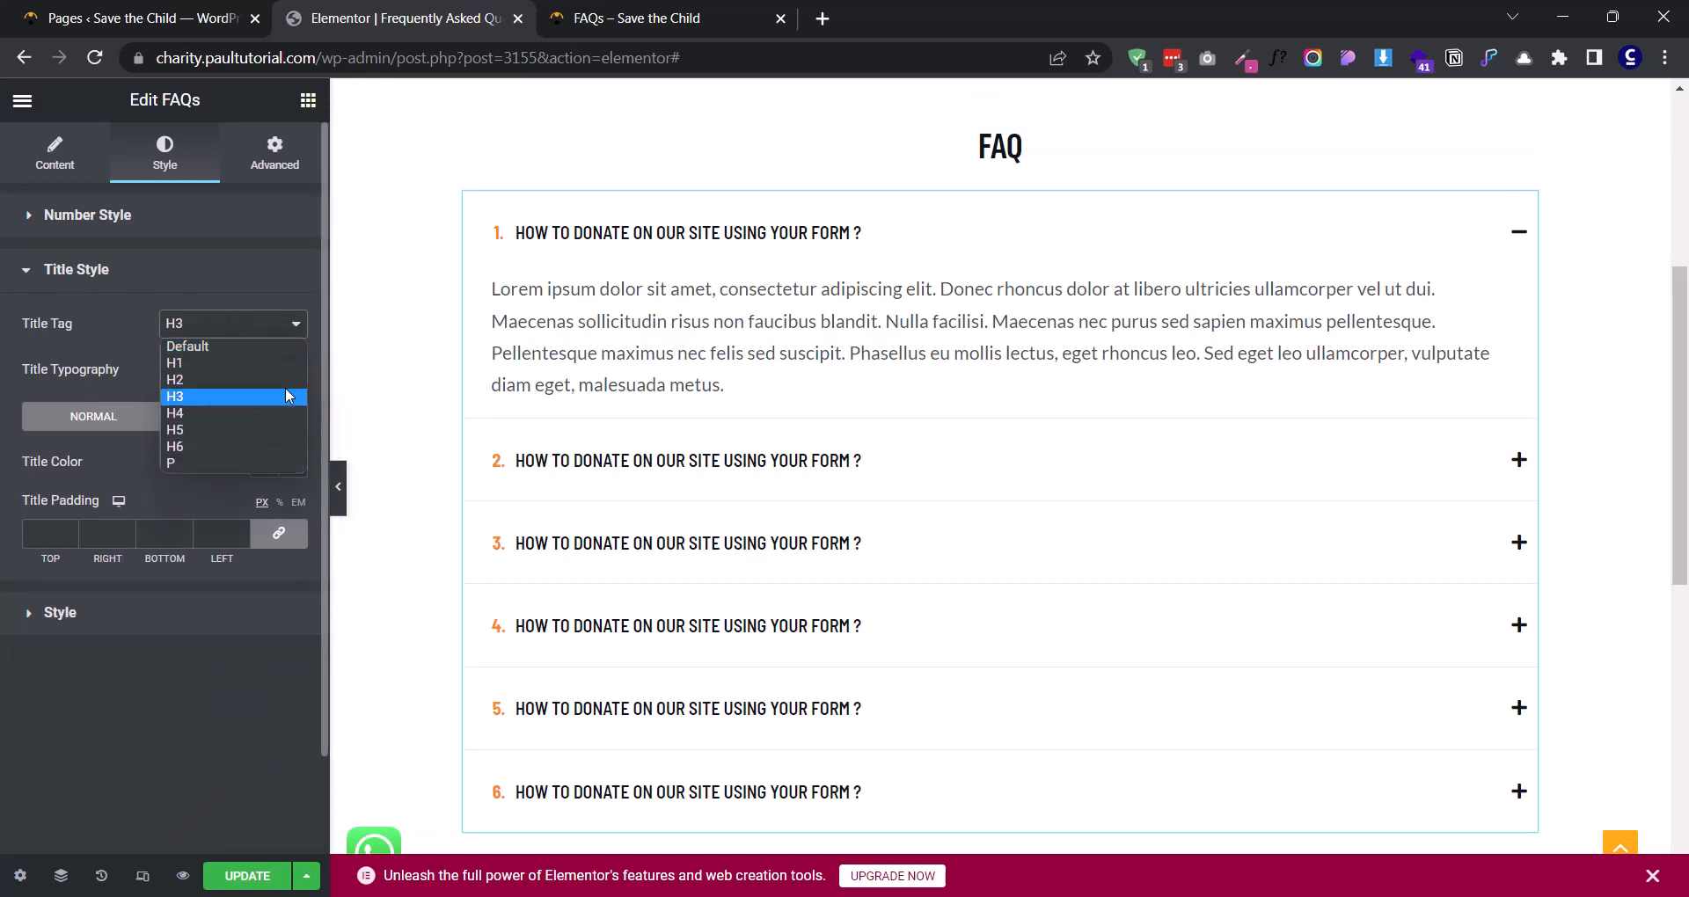
click(204, 419)
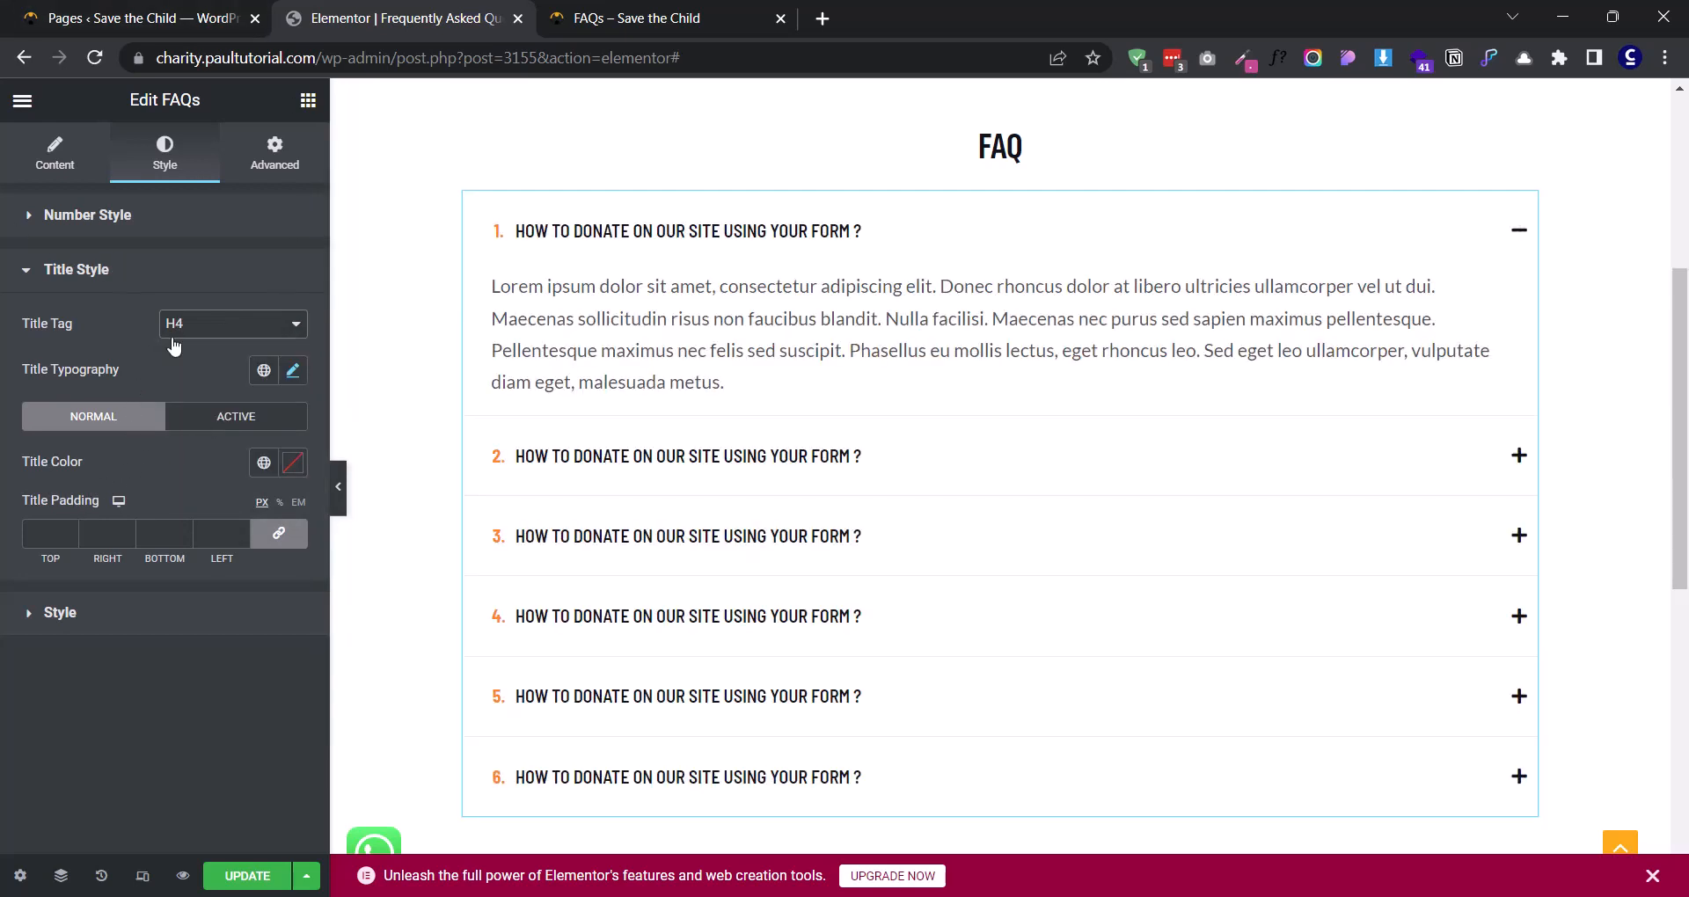
click(293, 461)
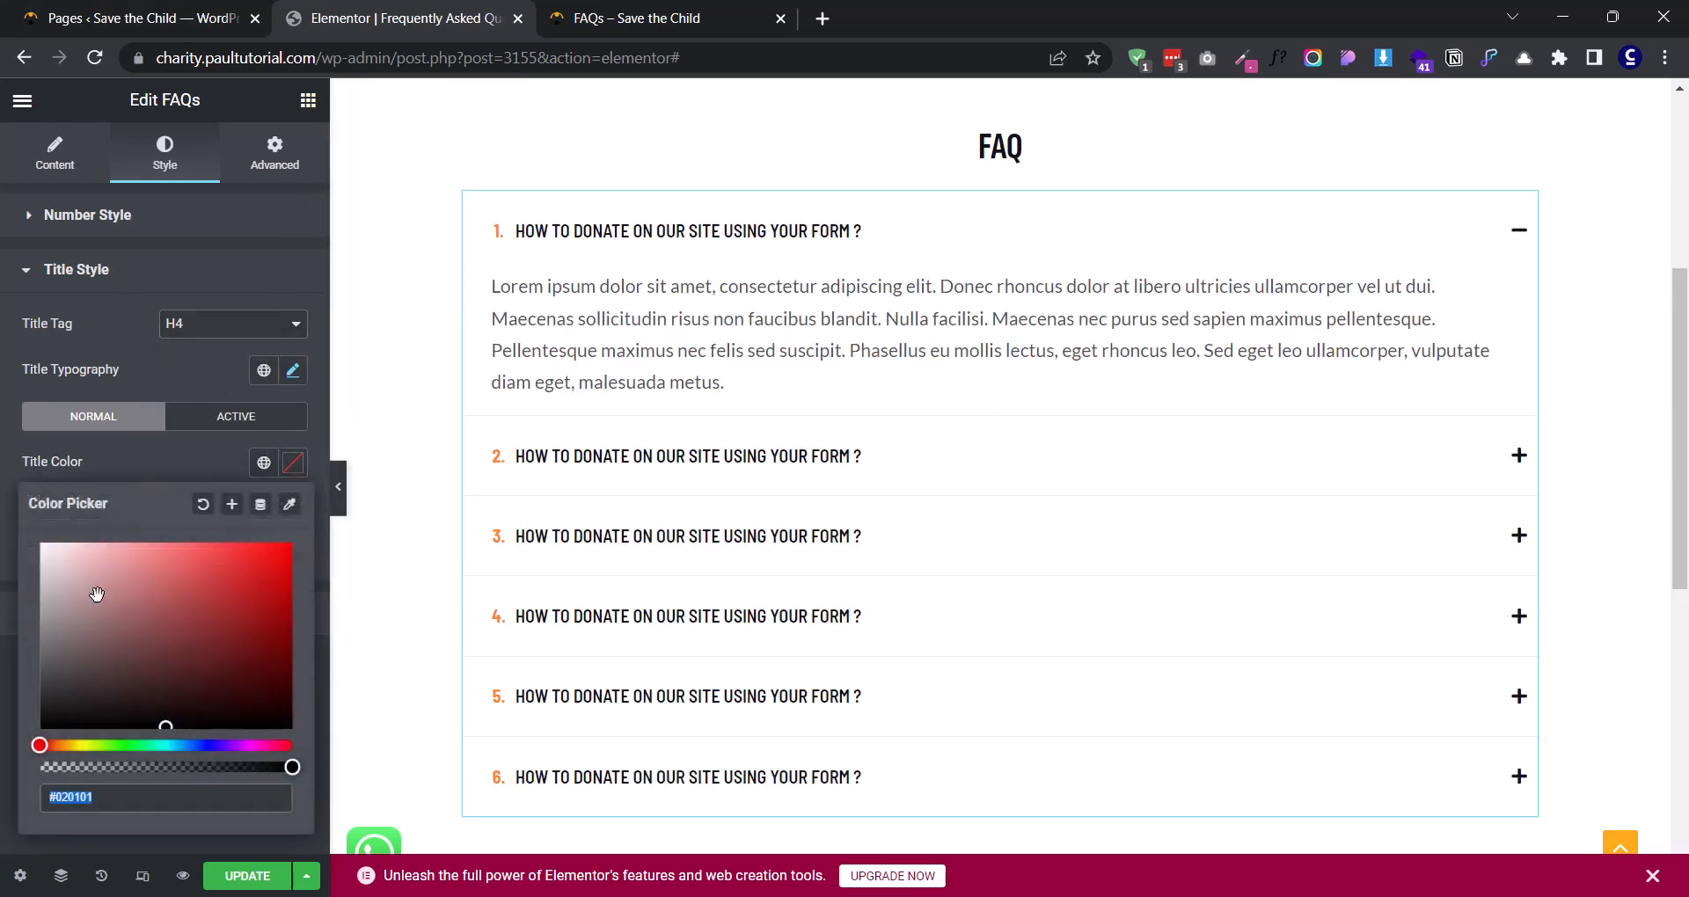
drag(39, 745, 61, 745)
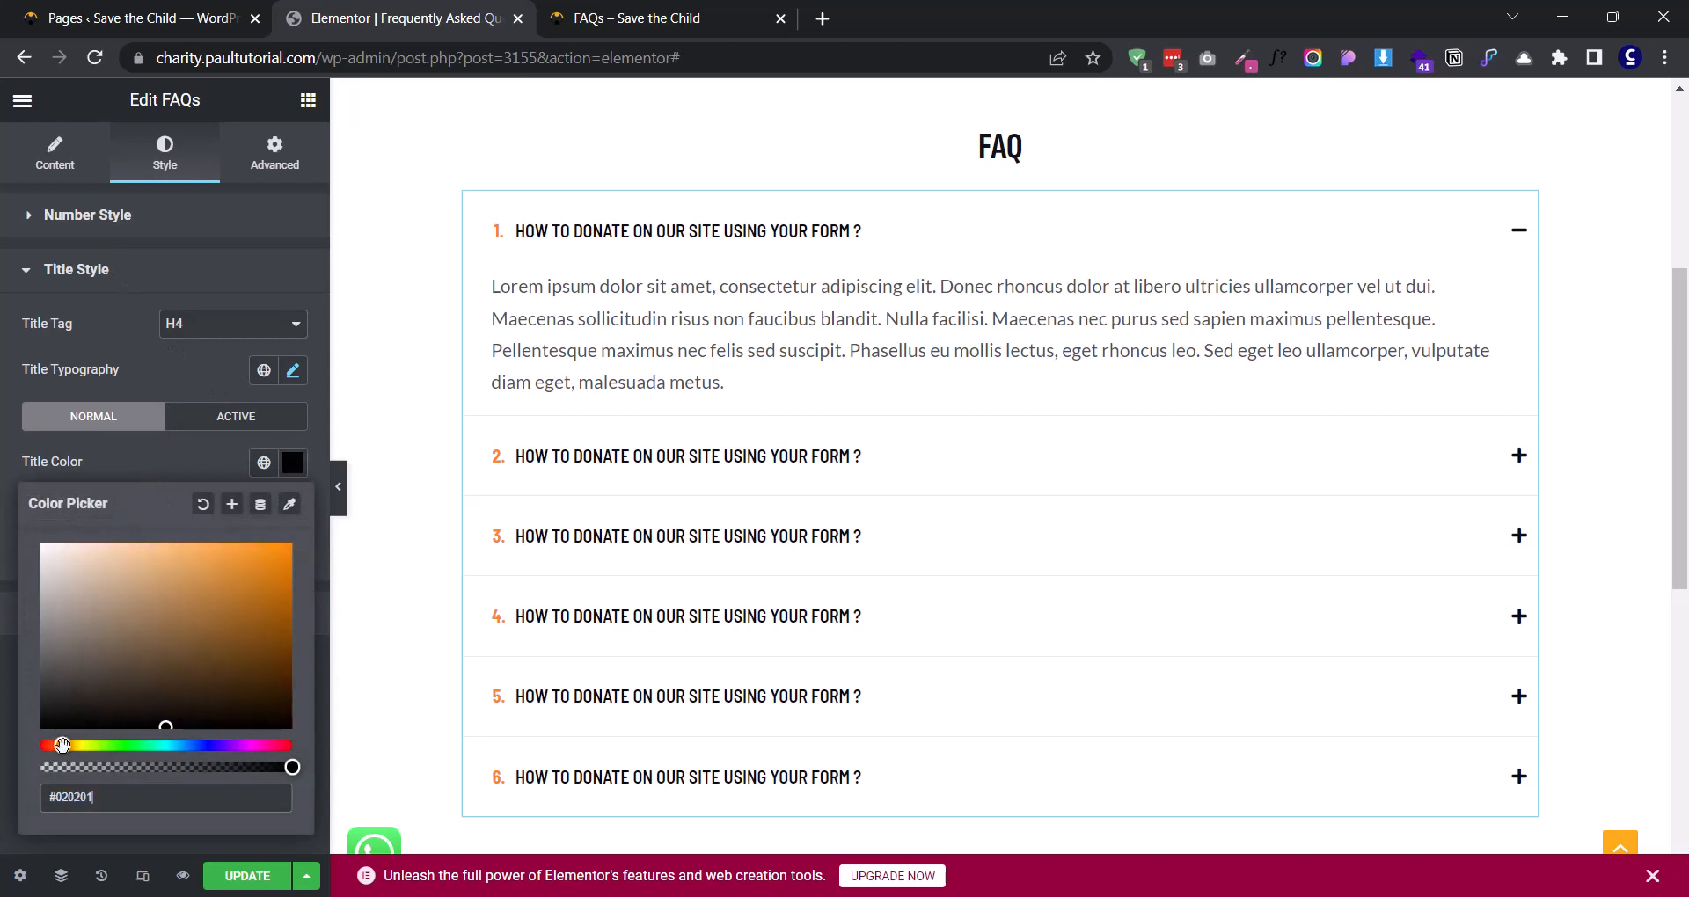
mouse_move(132, 564)
mouse_down()
mouse_move(139, 546)
mouse_move(219, 604)
mouse_move(208, 679)
mouse_move(128, 664)
mouse_move(178, 687)
mouse_move(112, 676)
mouse_move(32, 721)
mouse_up()
click(147, 476)
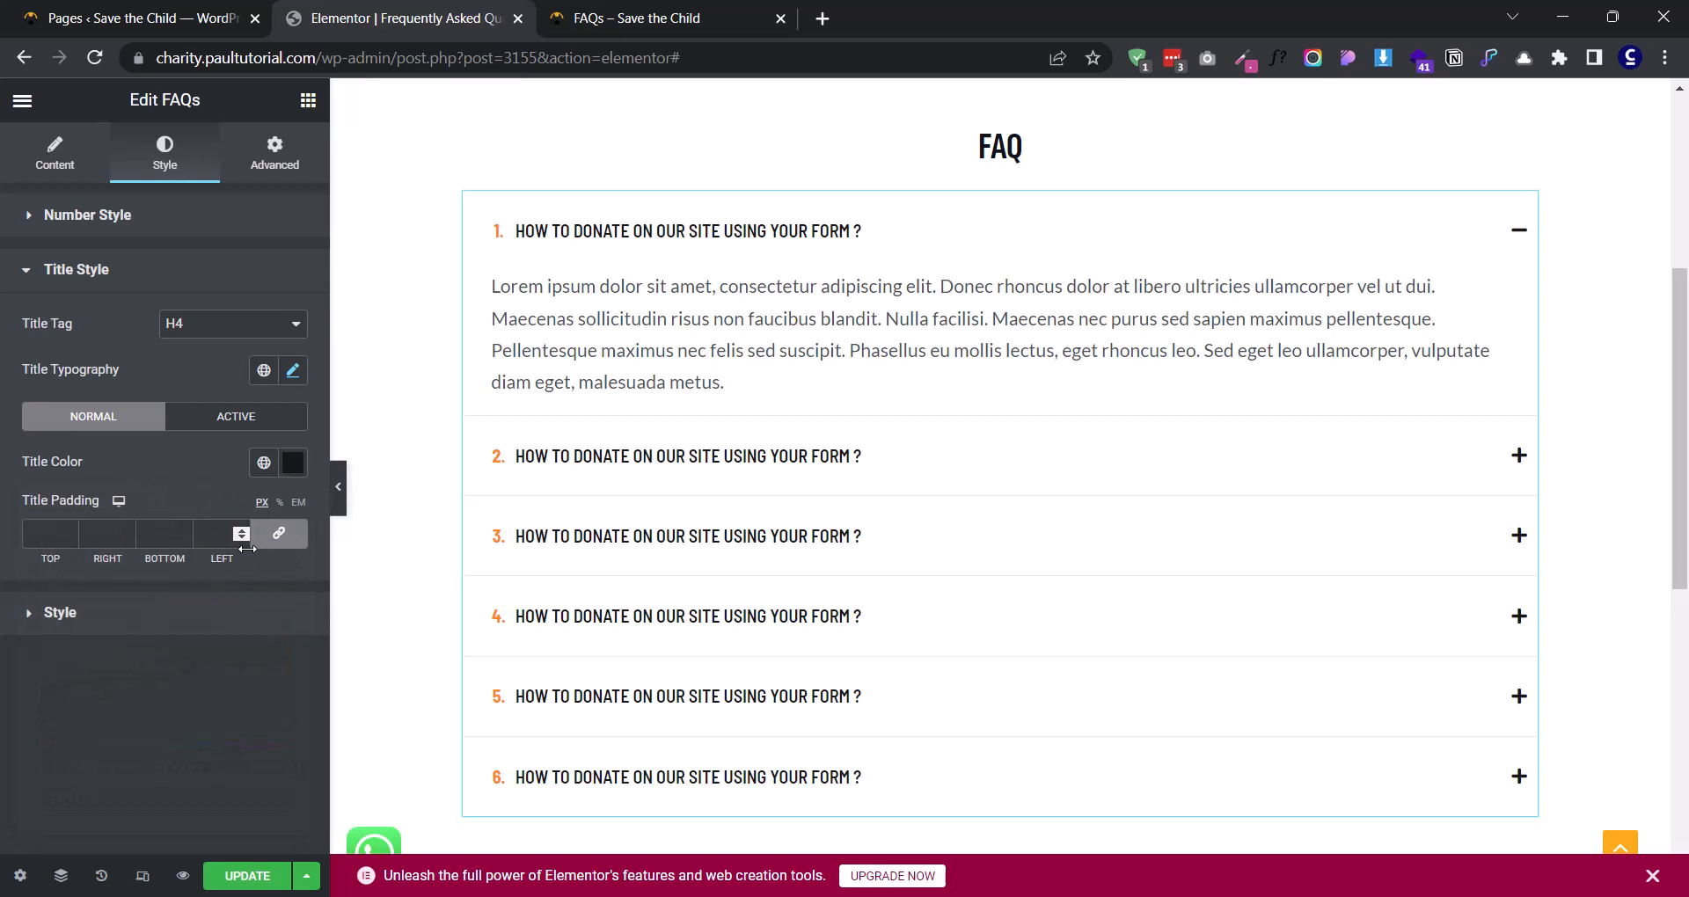
- Unlink the title padding sides and set the top and bottom padding to 40 px
click(276, 538)
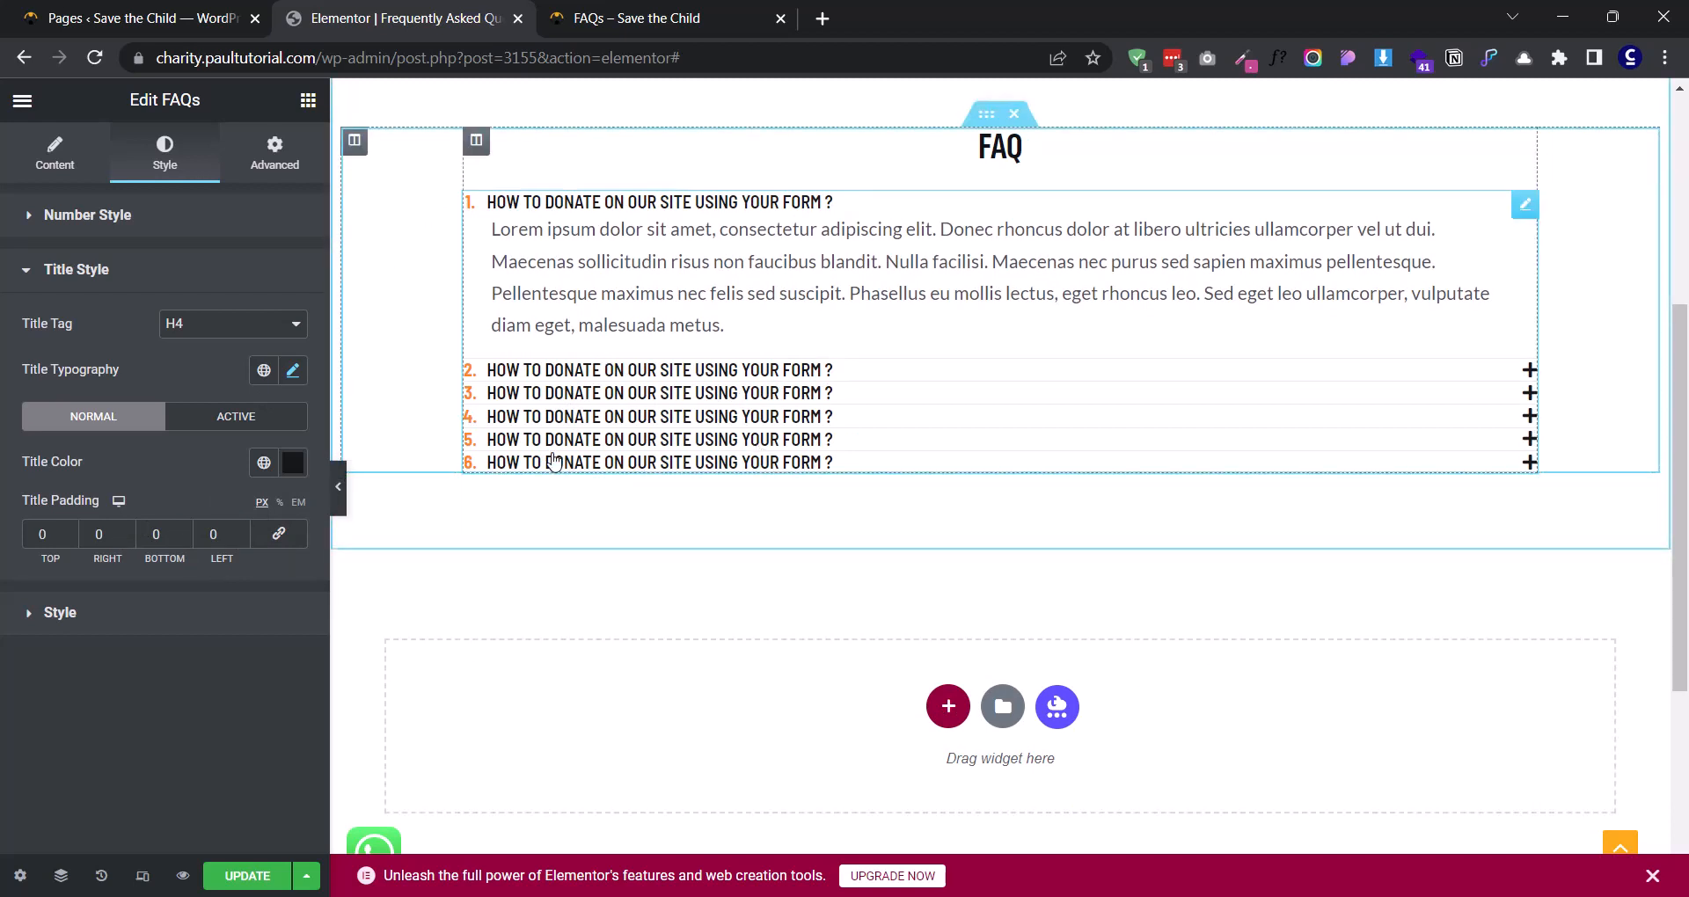
text(1)
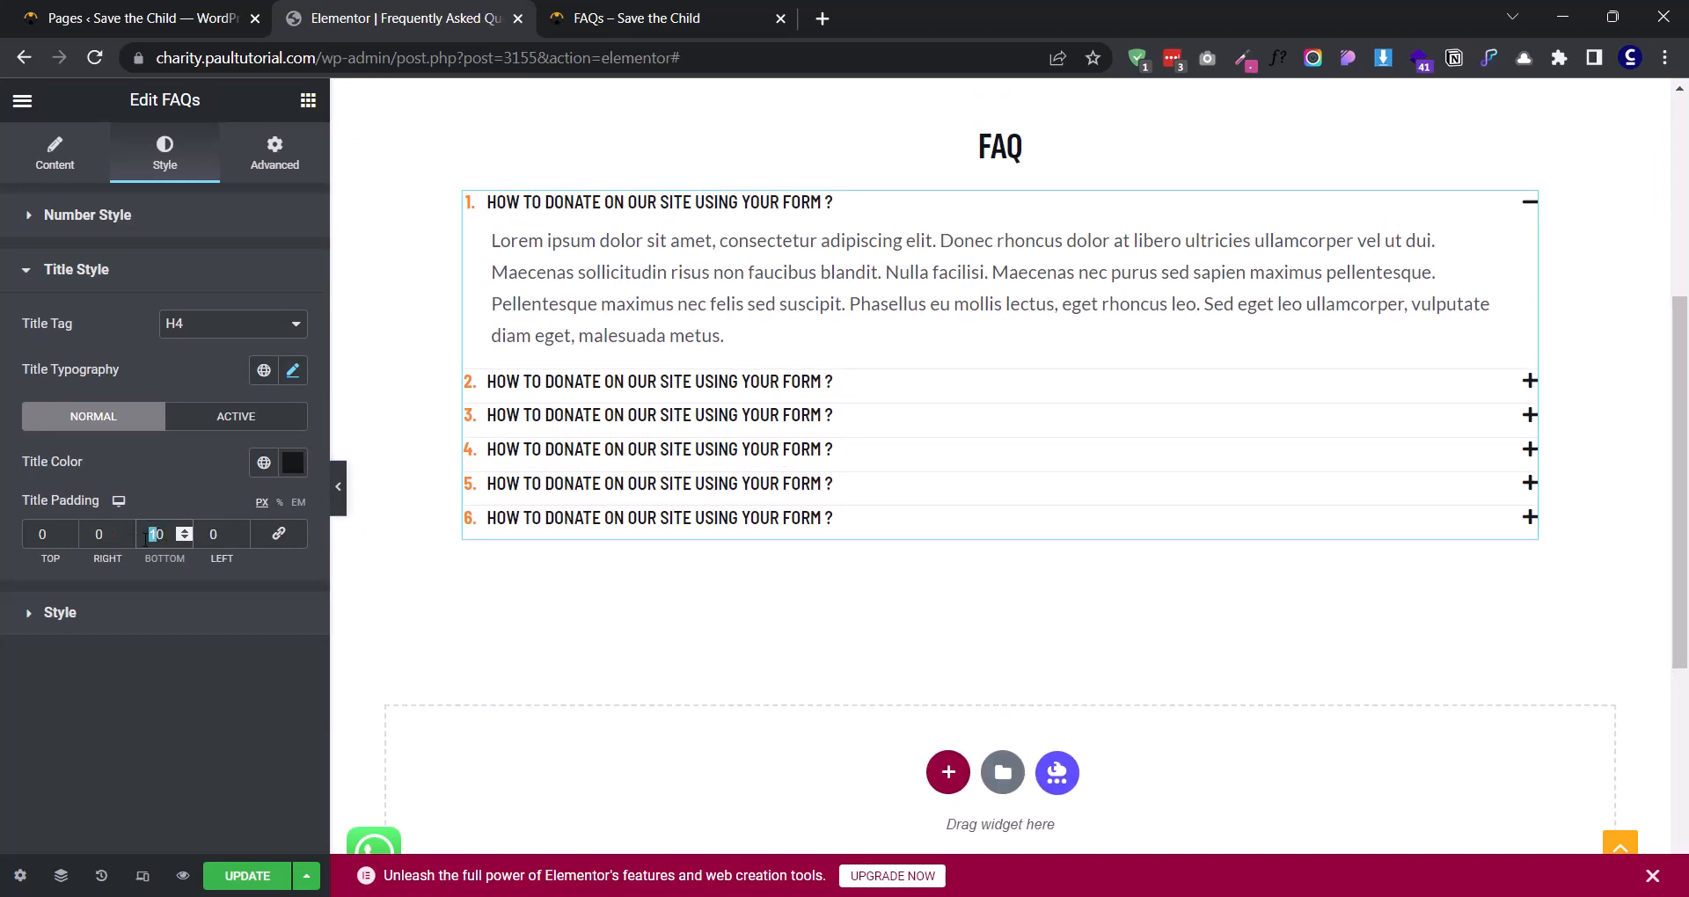
text(4)
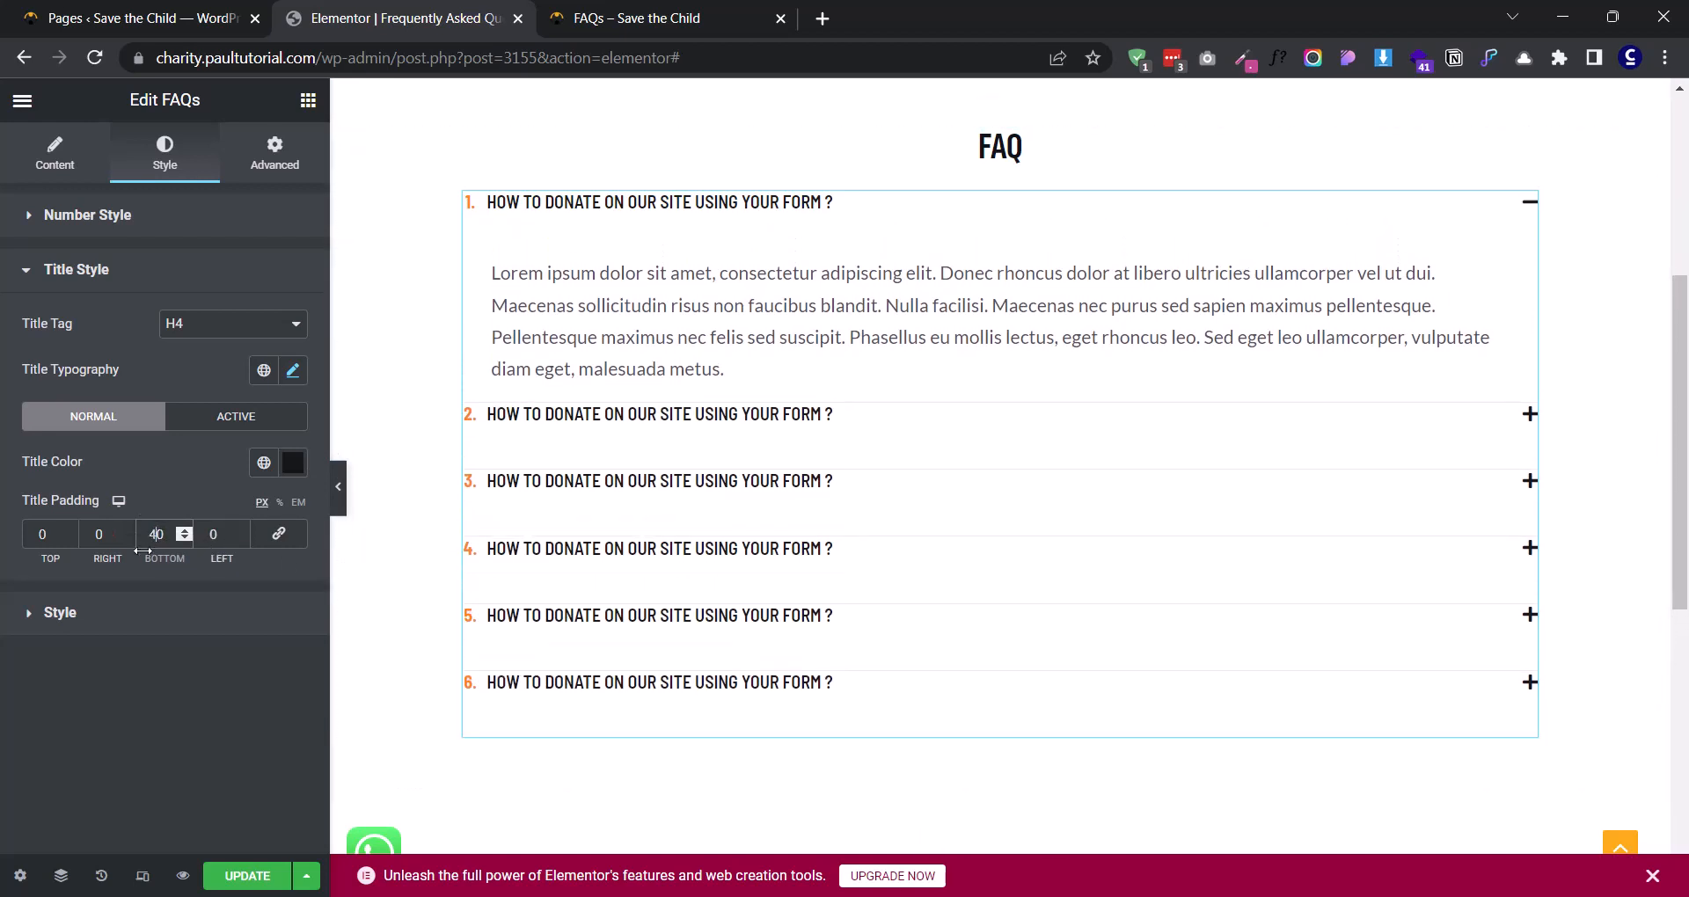
click(37, 537)
text(4)
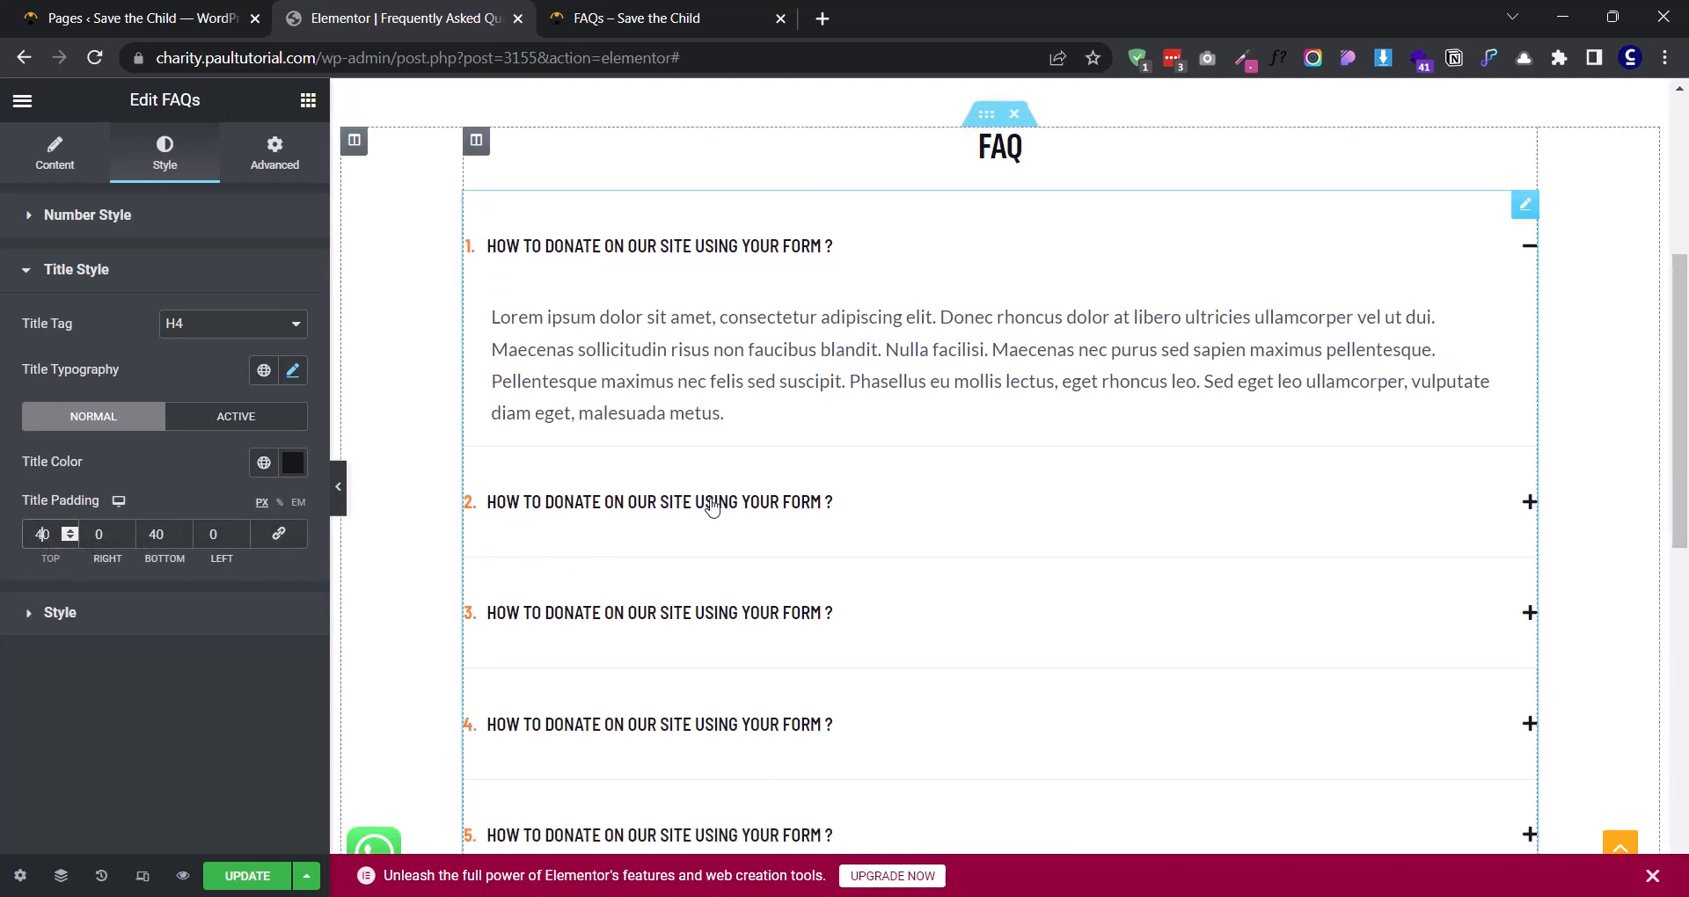
- Reduce the title padding to 20 px at the top and 20 px at the bottom
drag(37, 534, 11, 538)
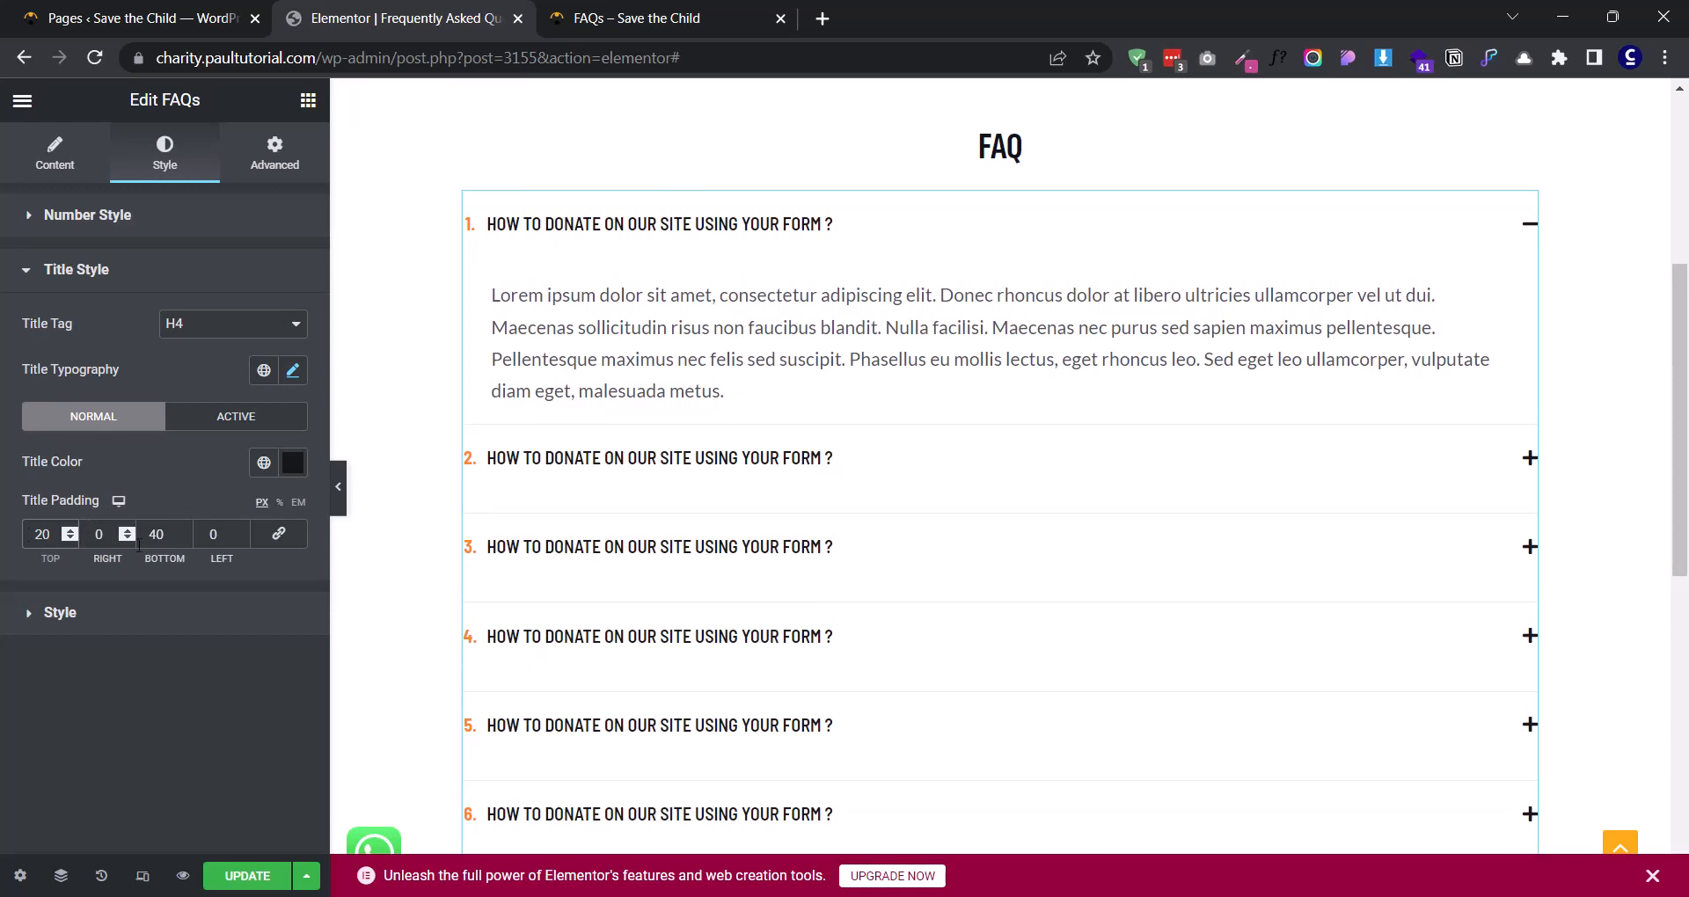
drag(148, 543, 155, 543)
text(2)
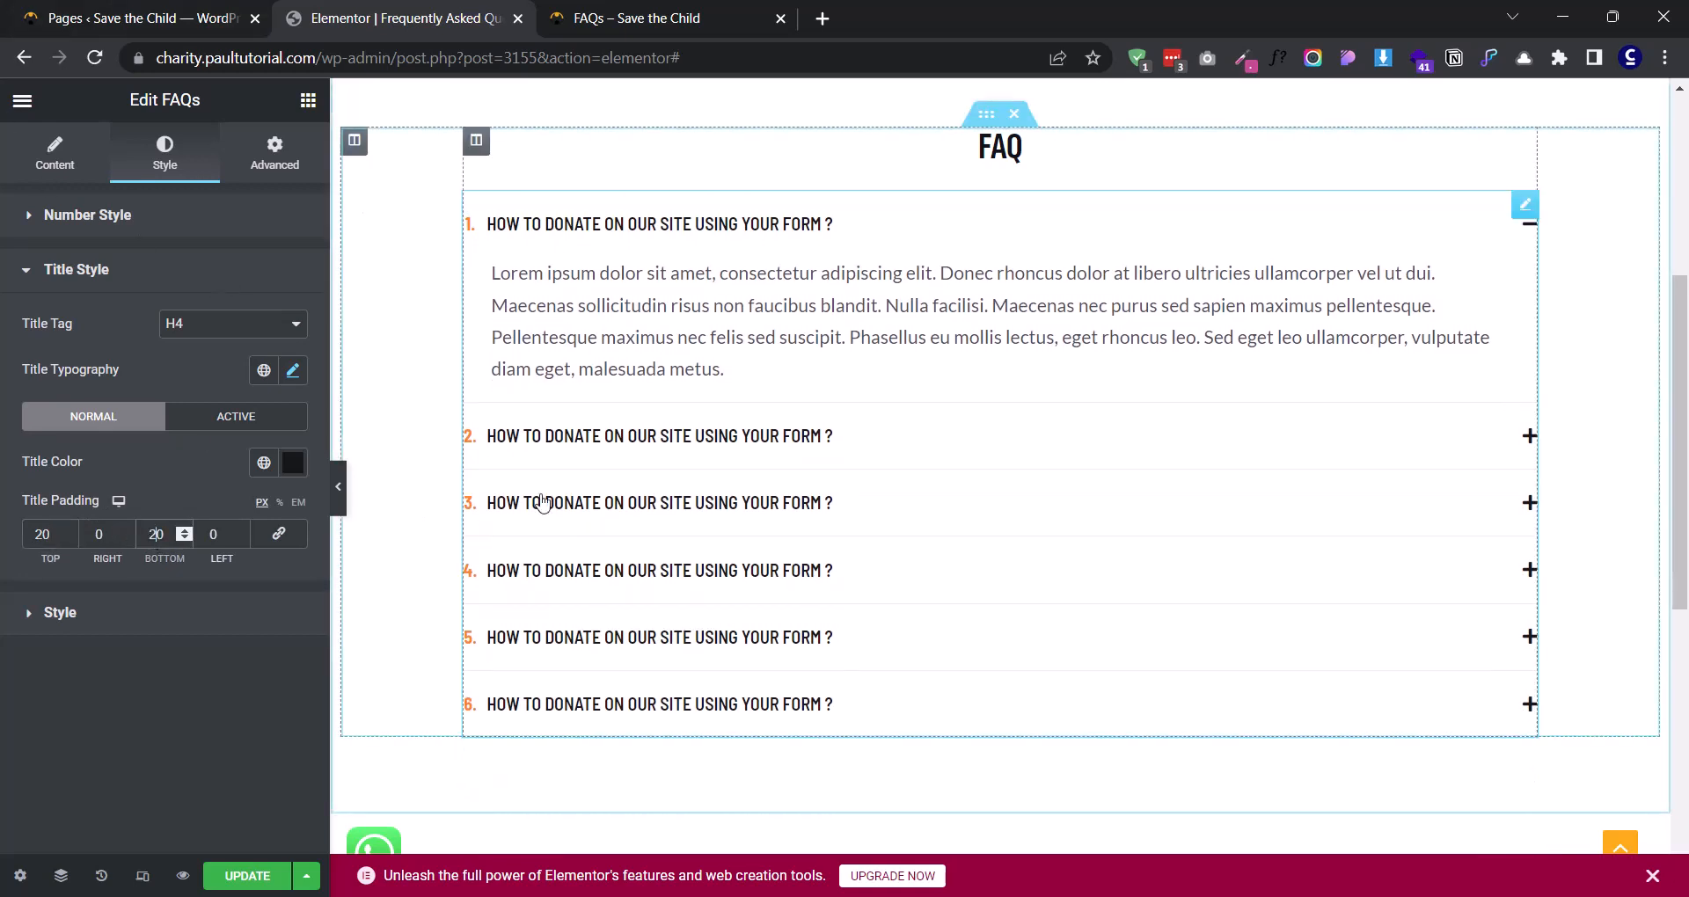
- Try 20 px of left and right title padding, resetting both sides to 0
click(208, 536)
text(2)
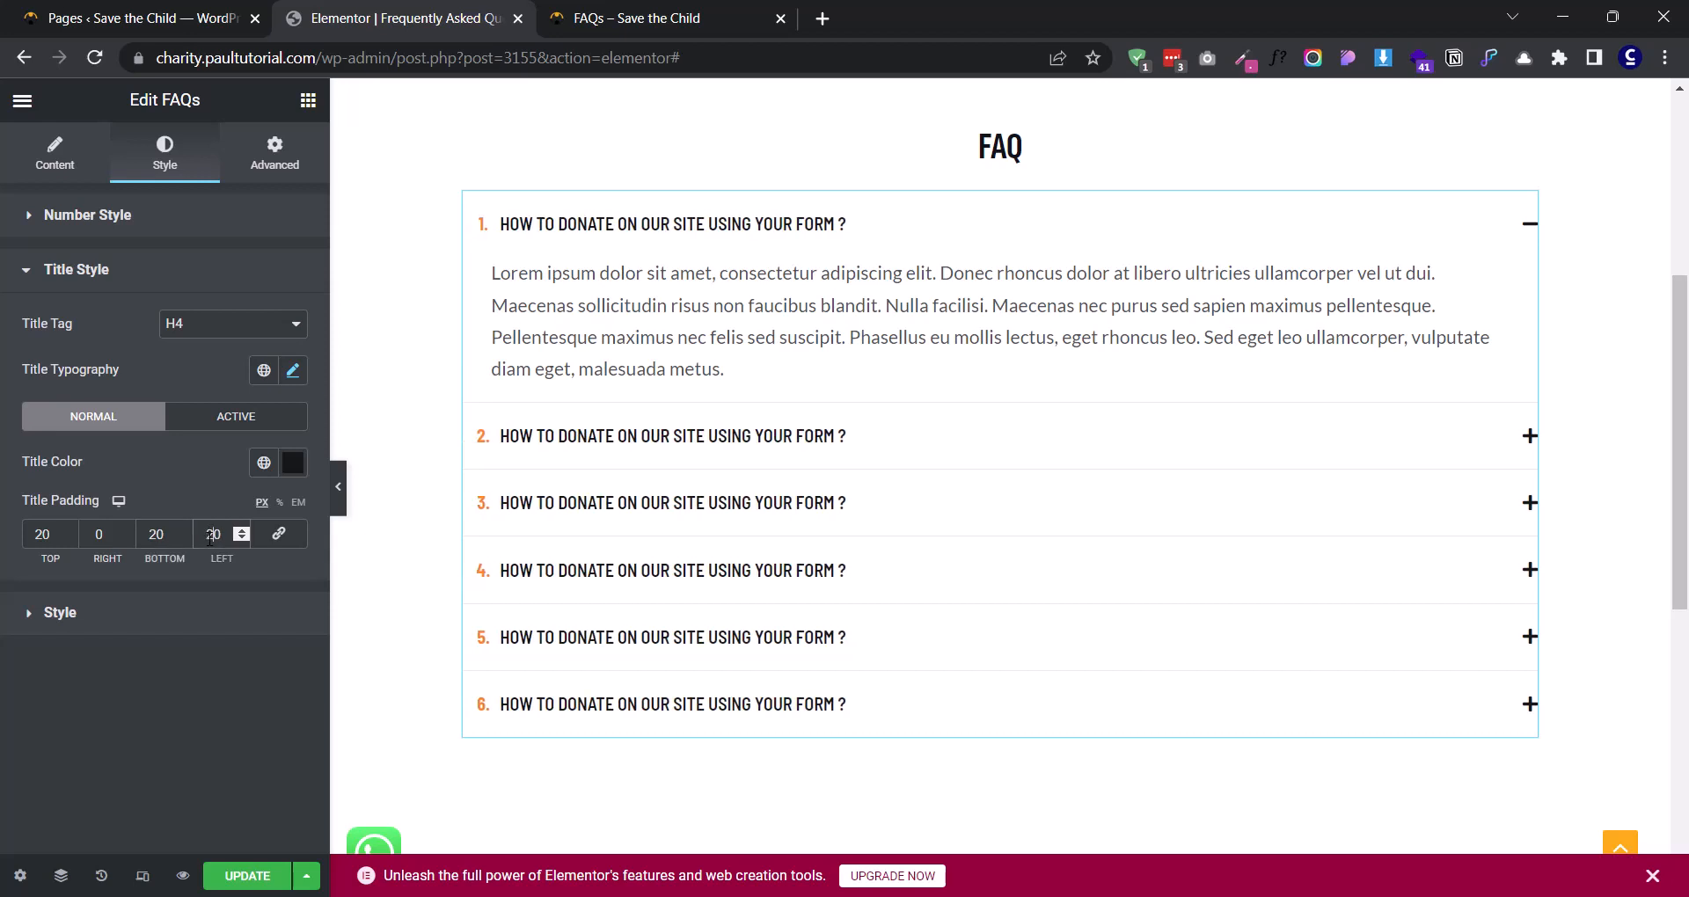
click(93, 534)
text(2)
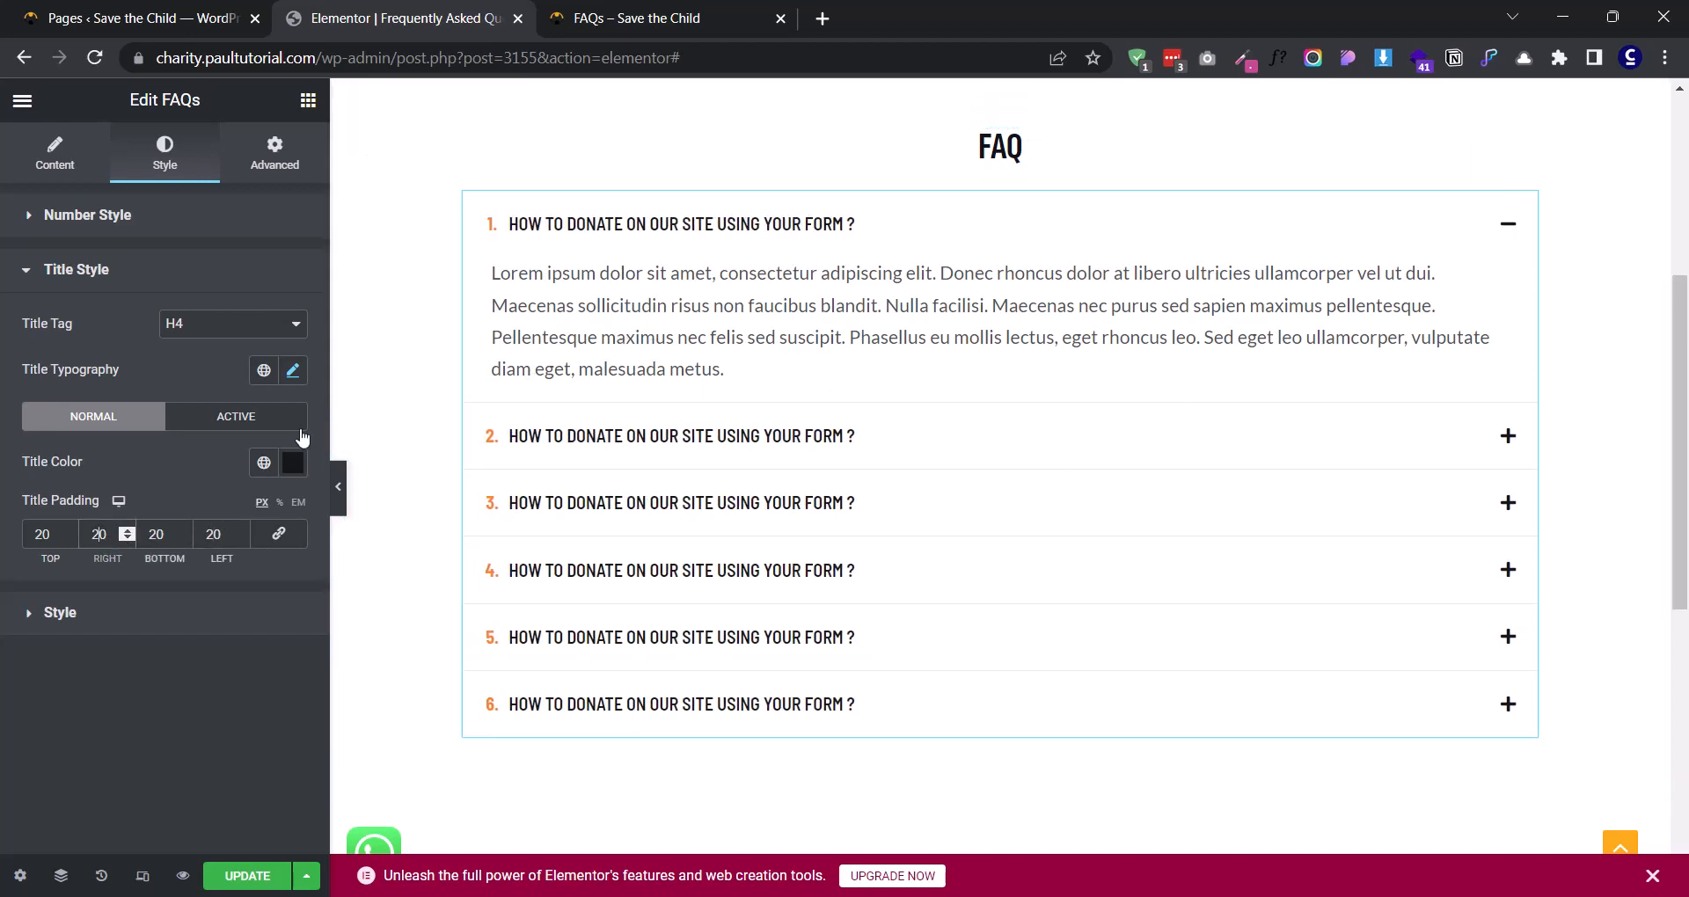
double_click(95, 534)
text(0)
double_click(213, 534)
text(0)
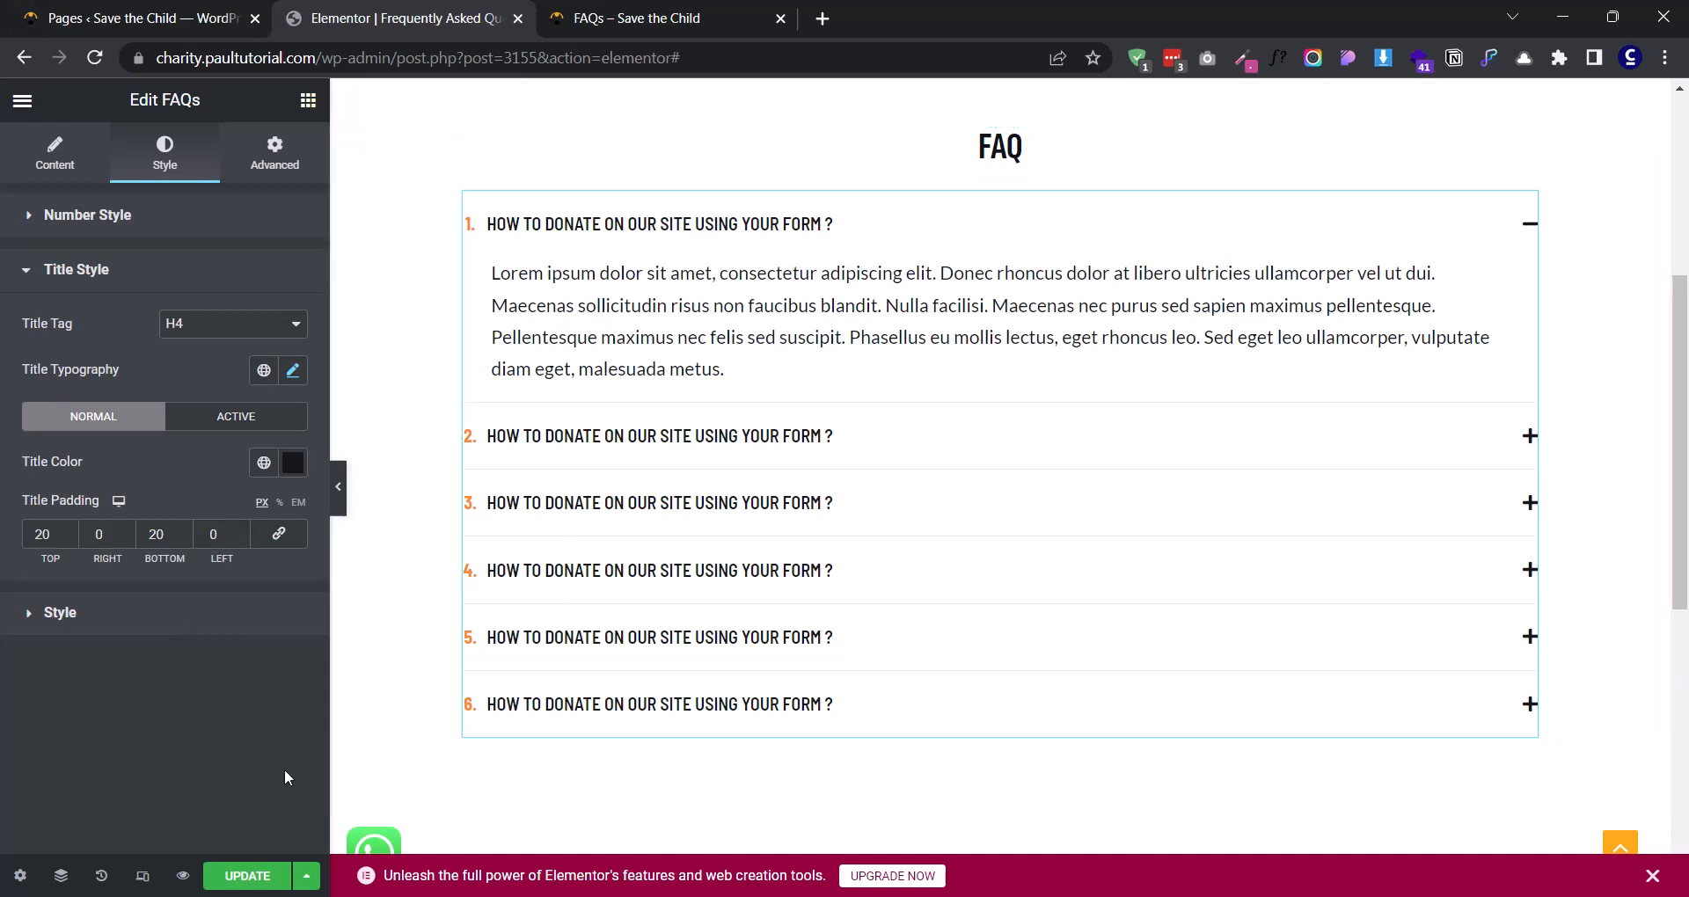
- Set the FAQ content color to medium gray, #595959
click(37, 614)
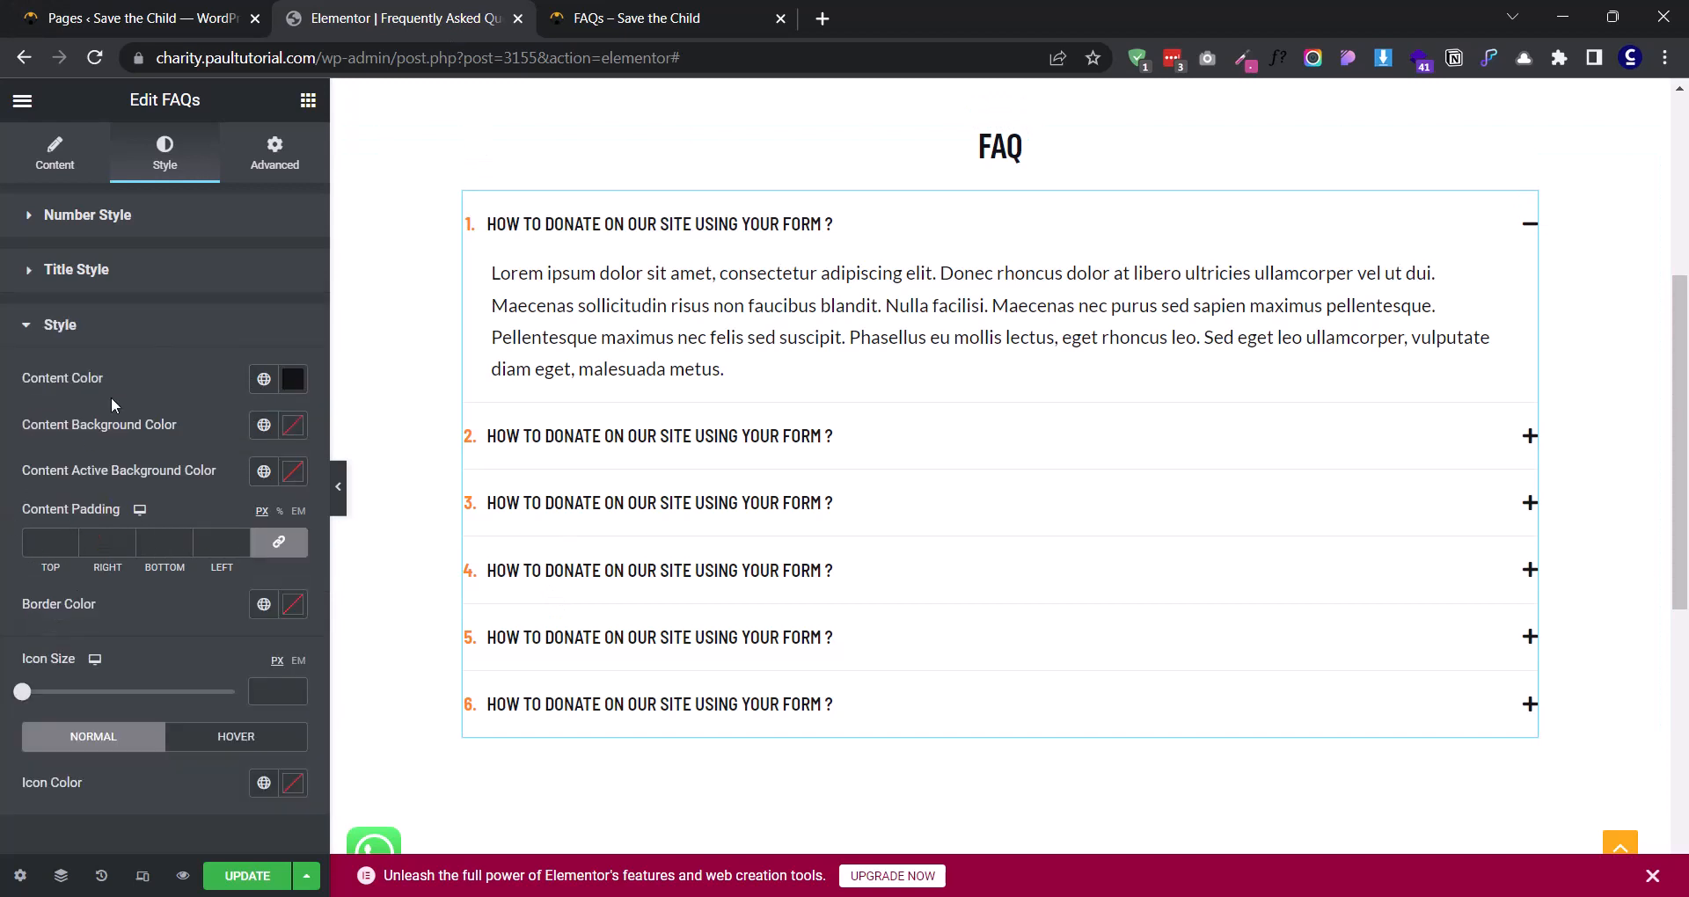
click(291, 380)
drag(45, 629, 40, 580)
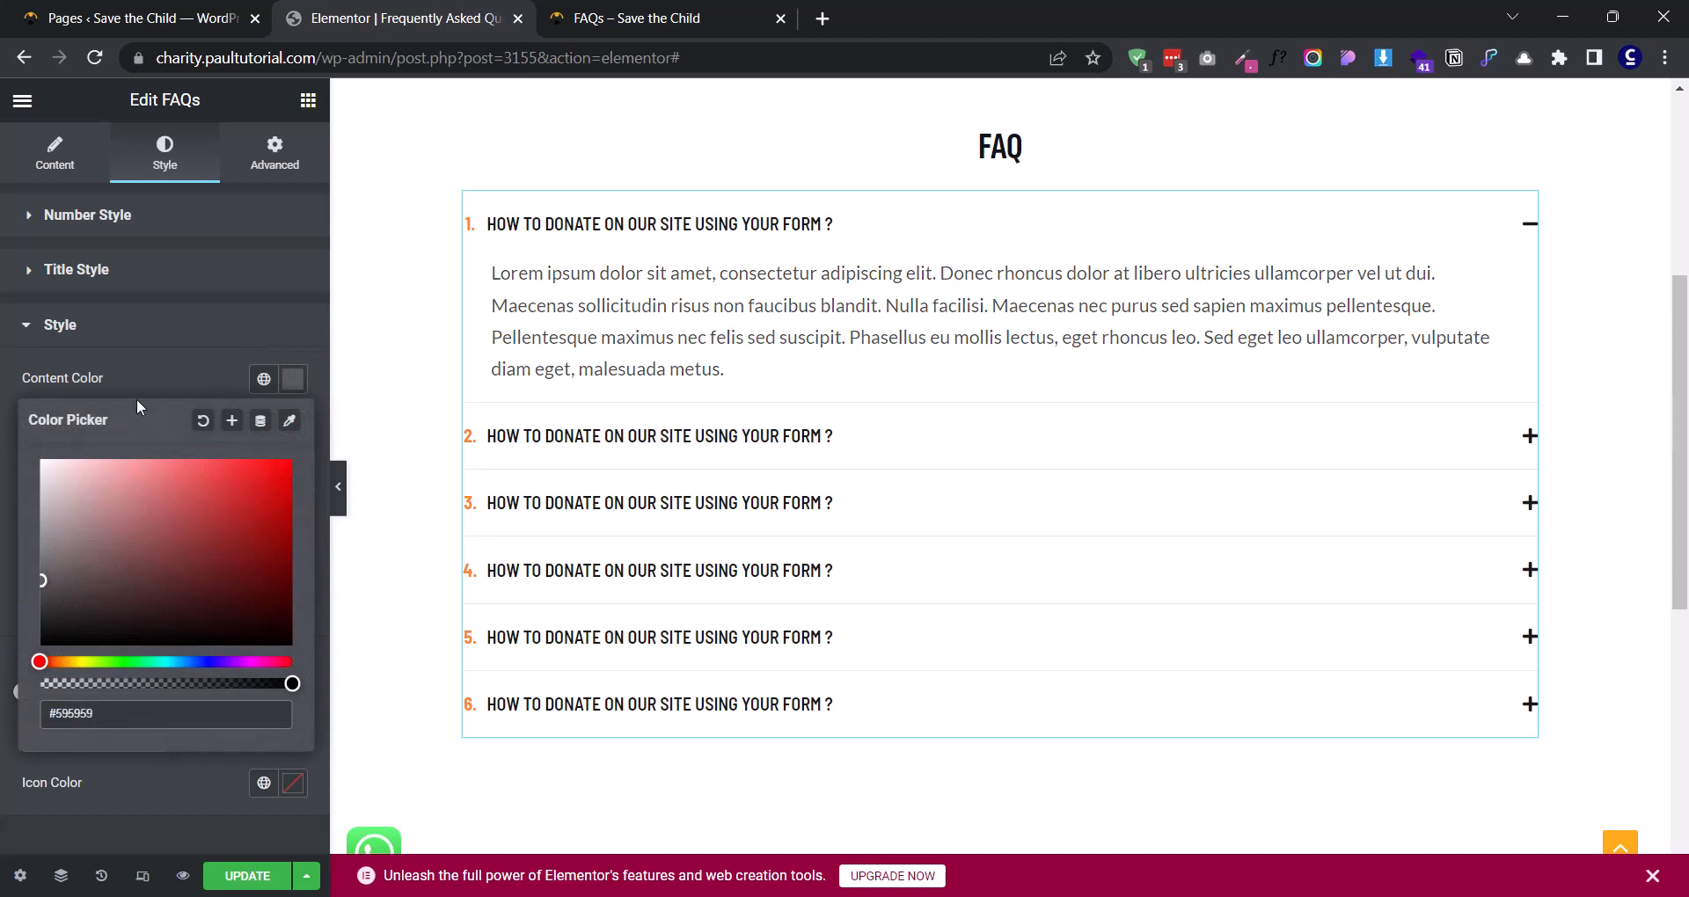
click(136, 390)
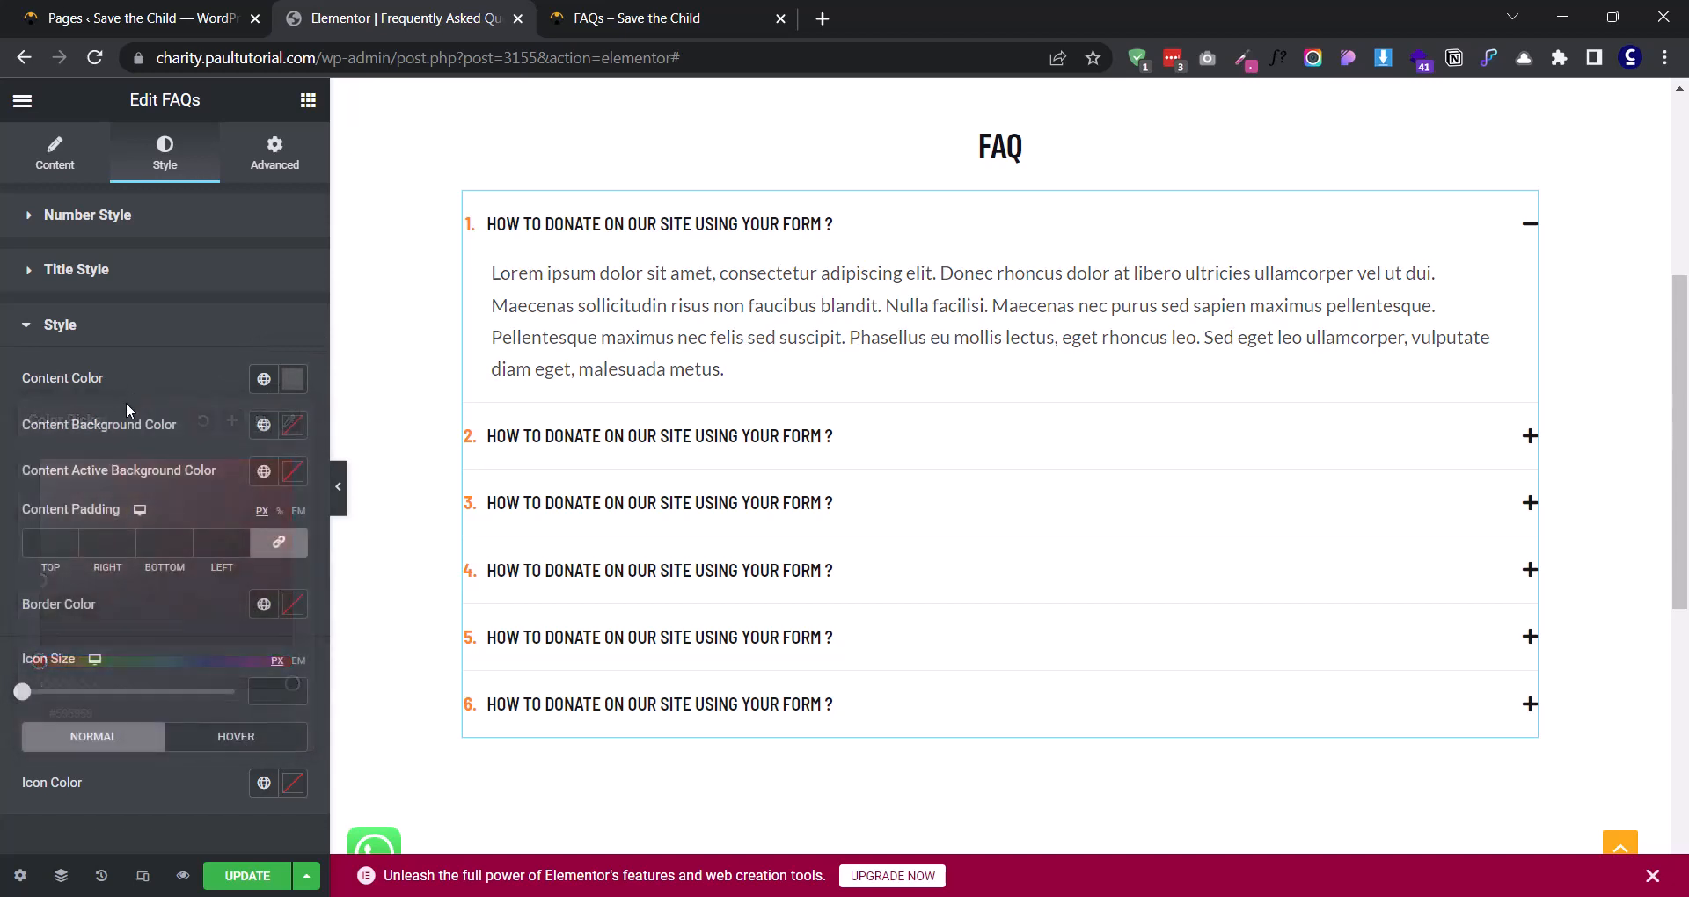
- Try a dark gray content background color and clear it again
click(291, 426)
mouse_move(41, 609)
mouse_down()
mouse_move(19, 619)
mouse_move(14, 671)
mouse_move(16, 634)
mouse_up()
click(220, 430)
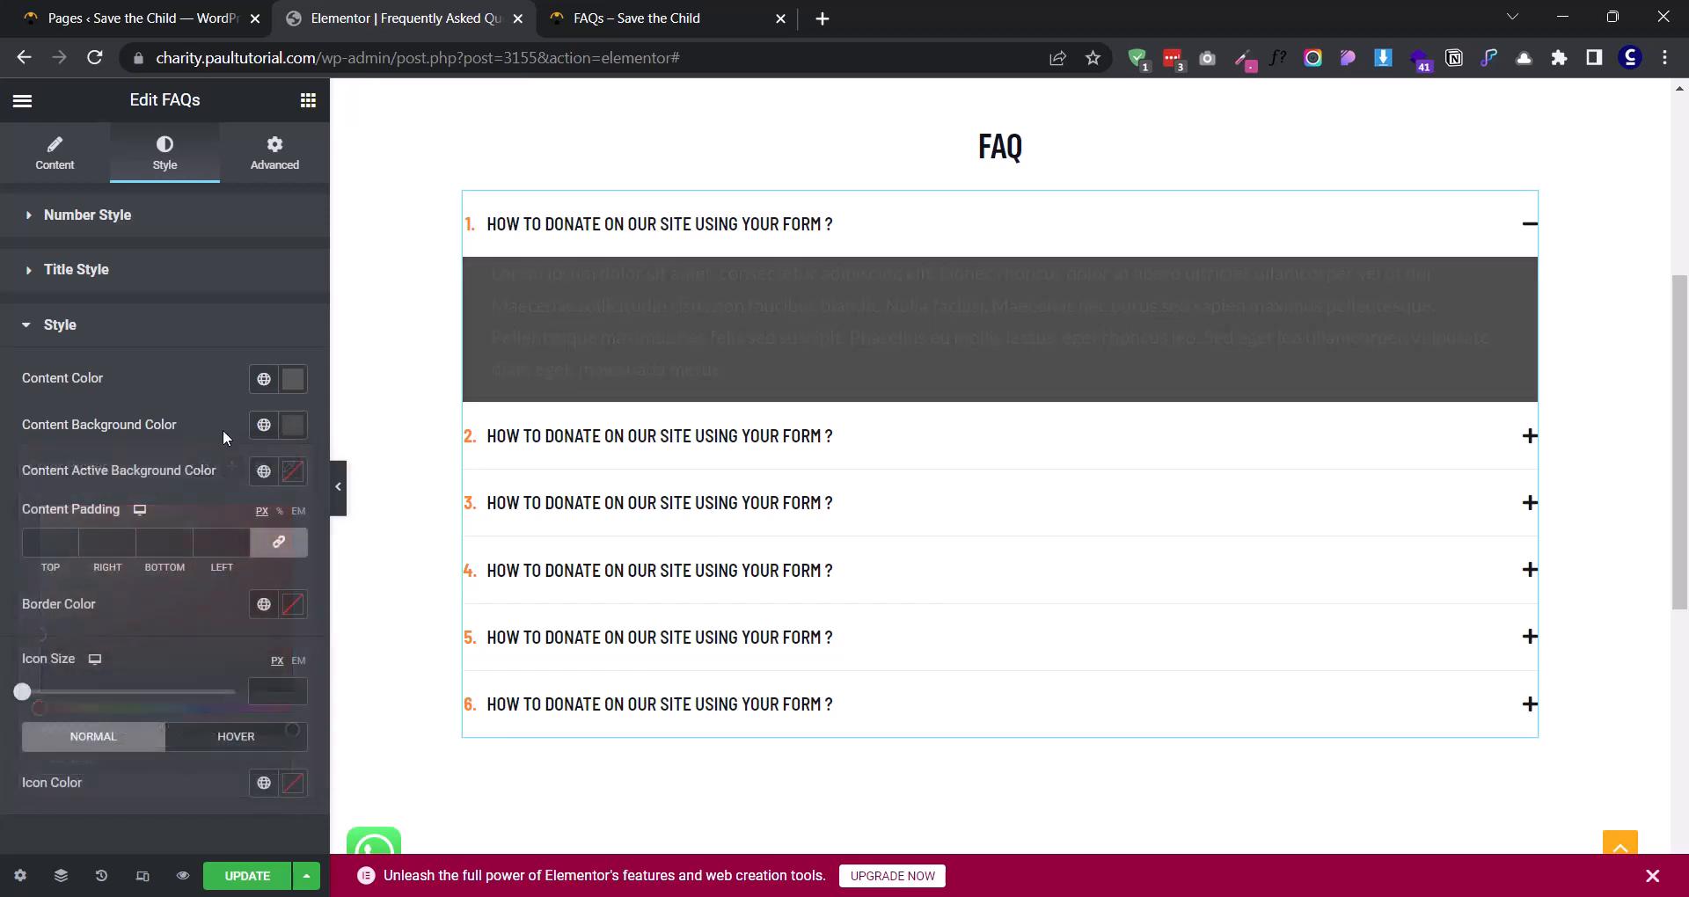
click(293, 425)
click(207, 468)
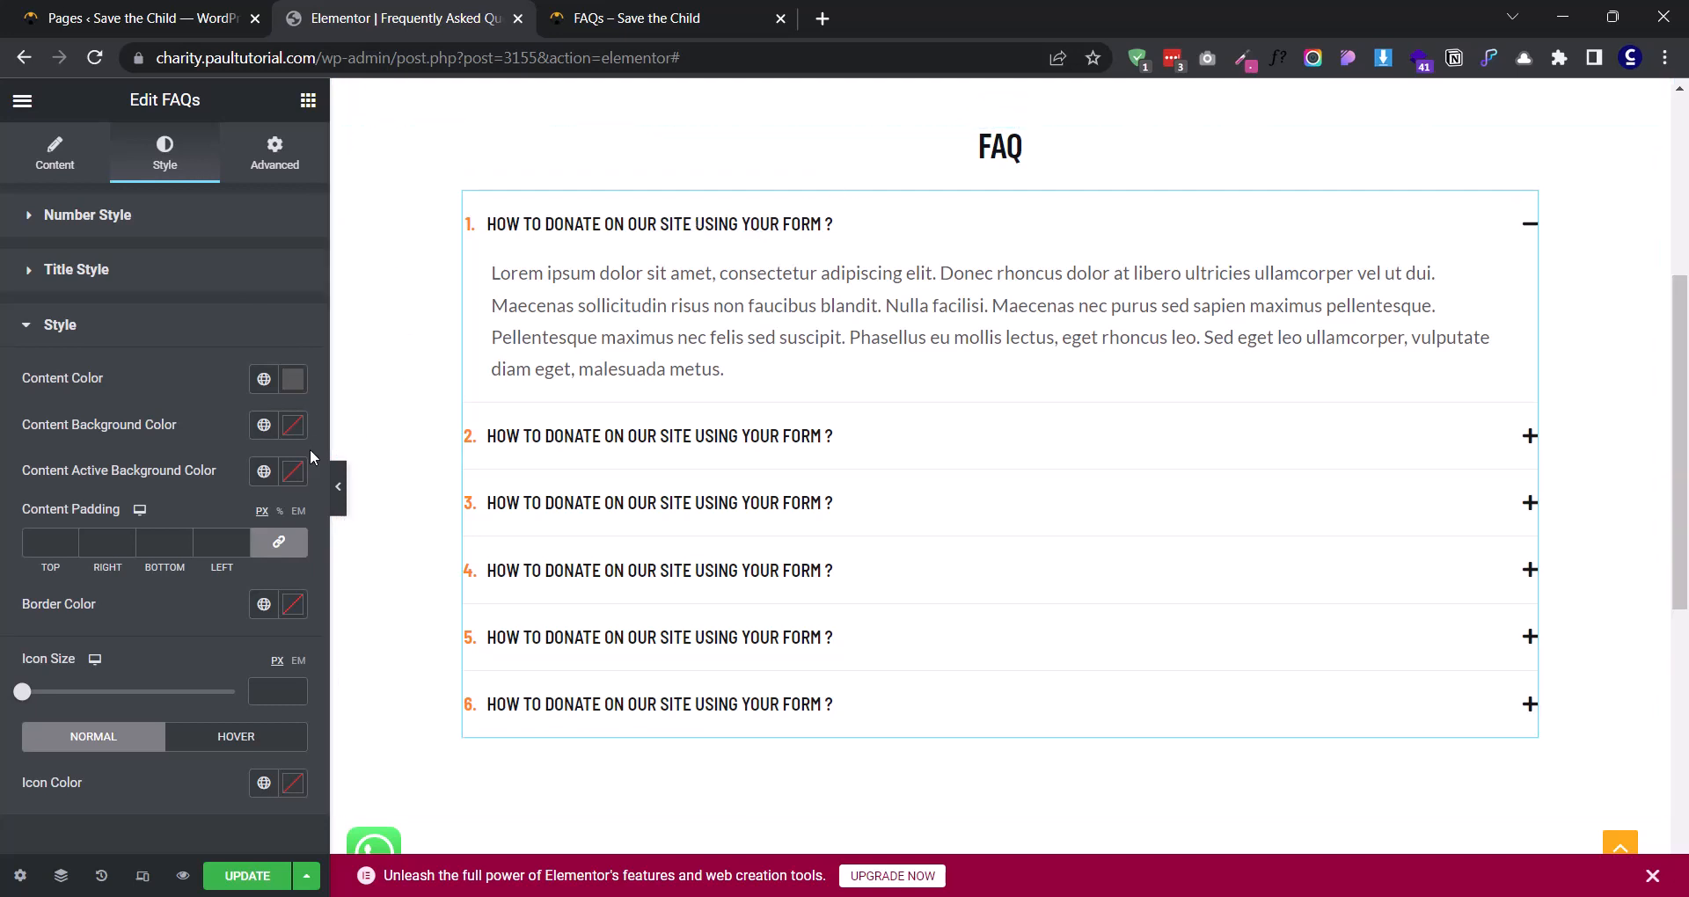
- Try a dark content active background color, #3E3E3E, with near-white content text
click(293, 471)
drag(107, 589, 40, 692)
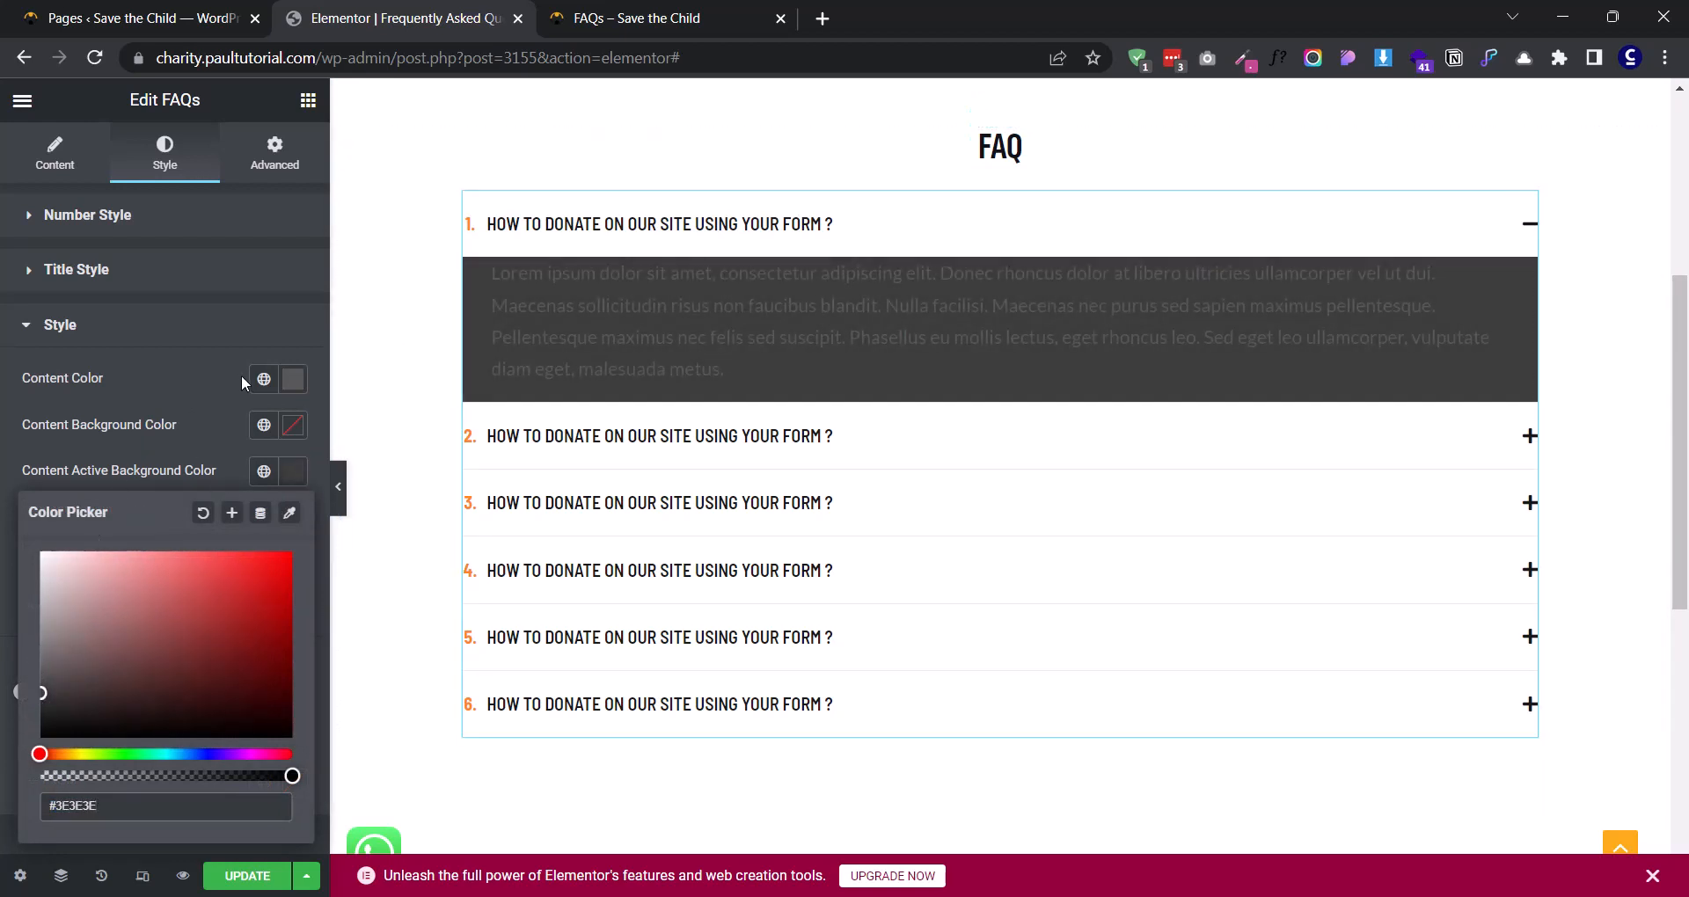
click(293, 379)
drag(108, 501, 17, 459)
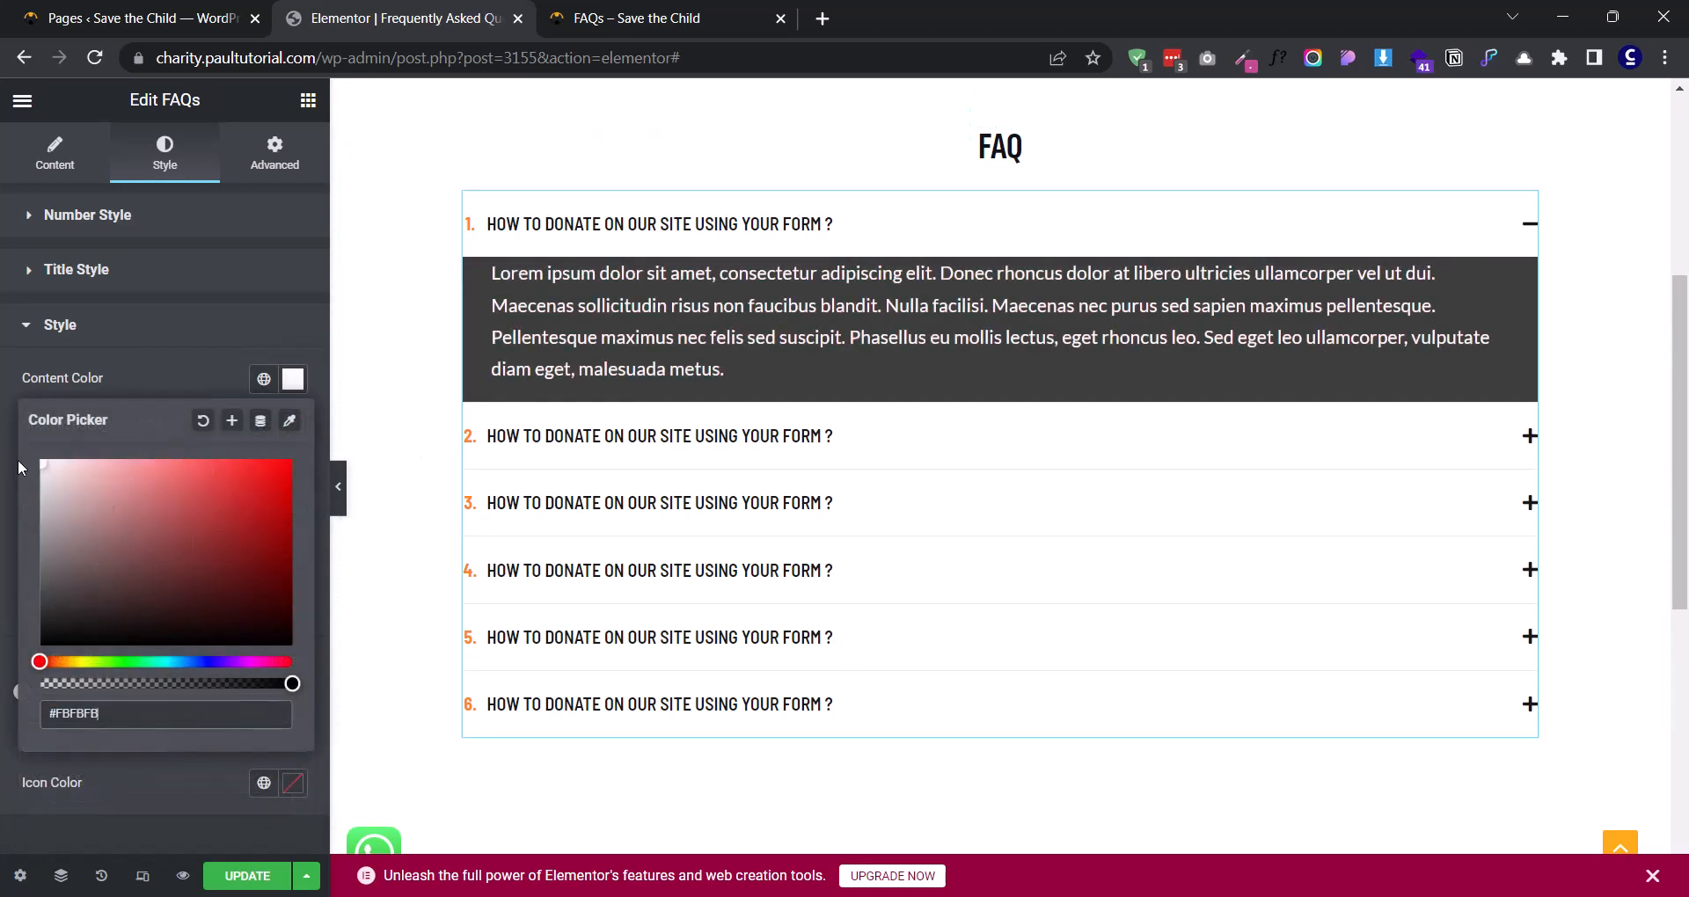
click(127, 387)
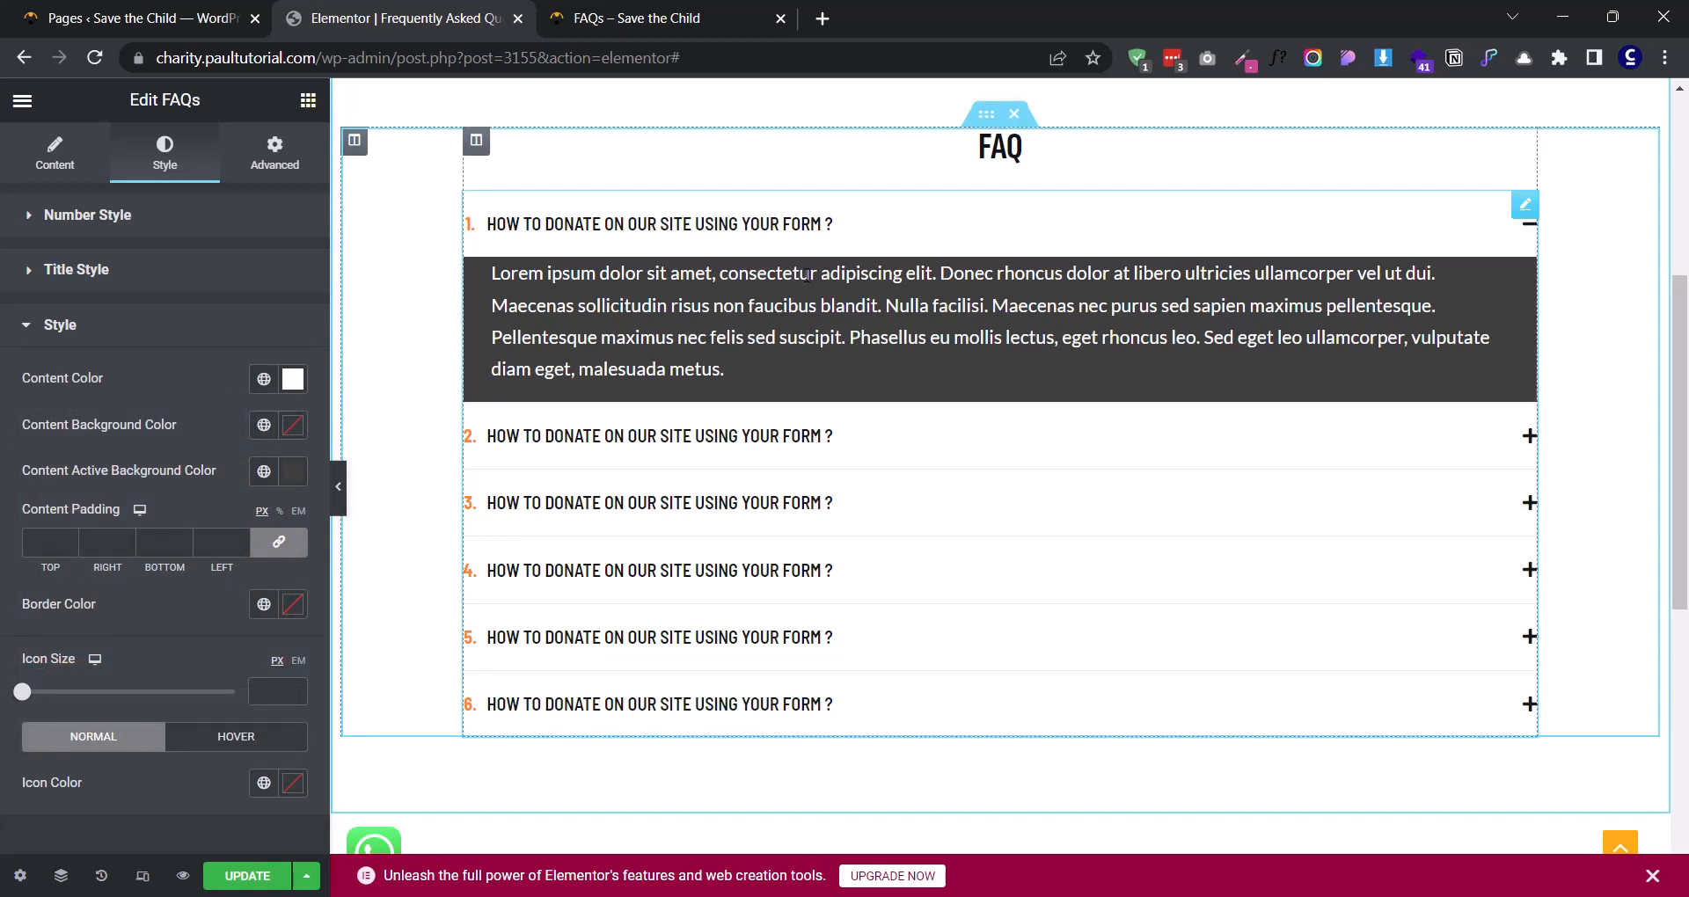
- Set the content color to near-black and clear the content active background color
click(293, 378)
click(104, 561)
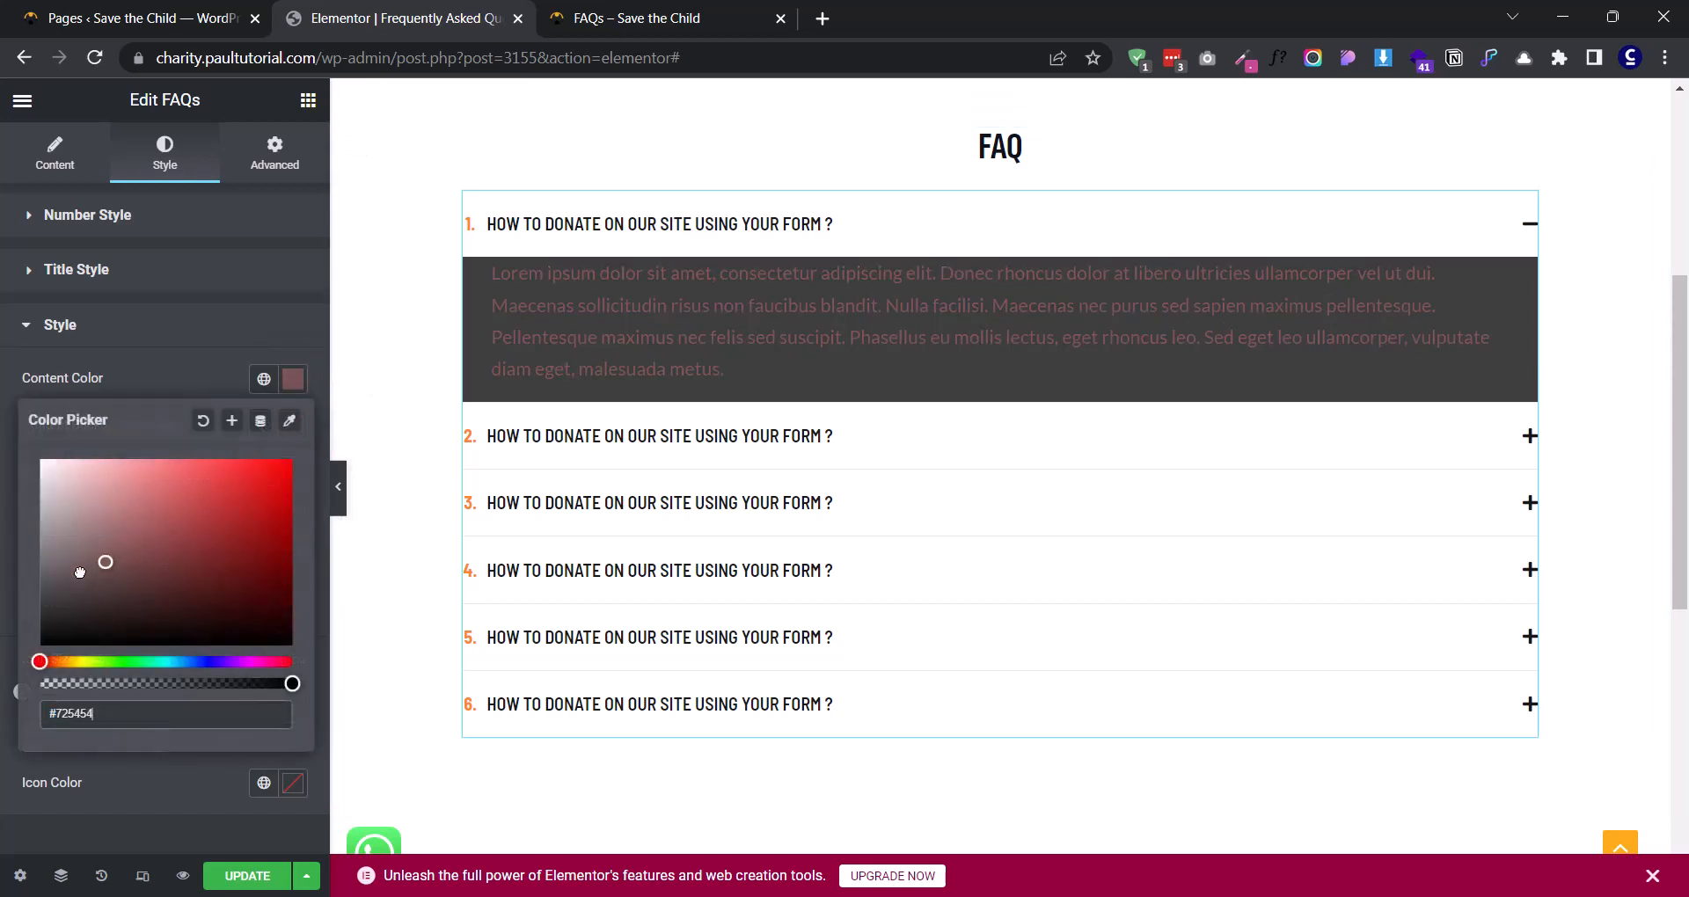
drag(79, 573, 37, 627)
click(130, 396)
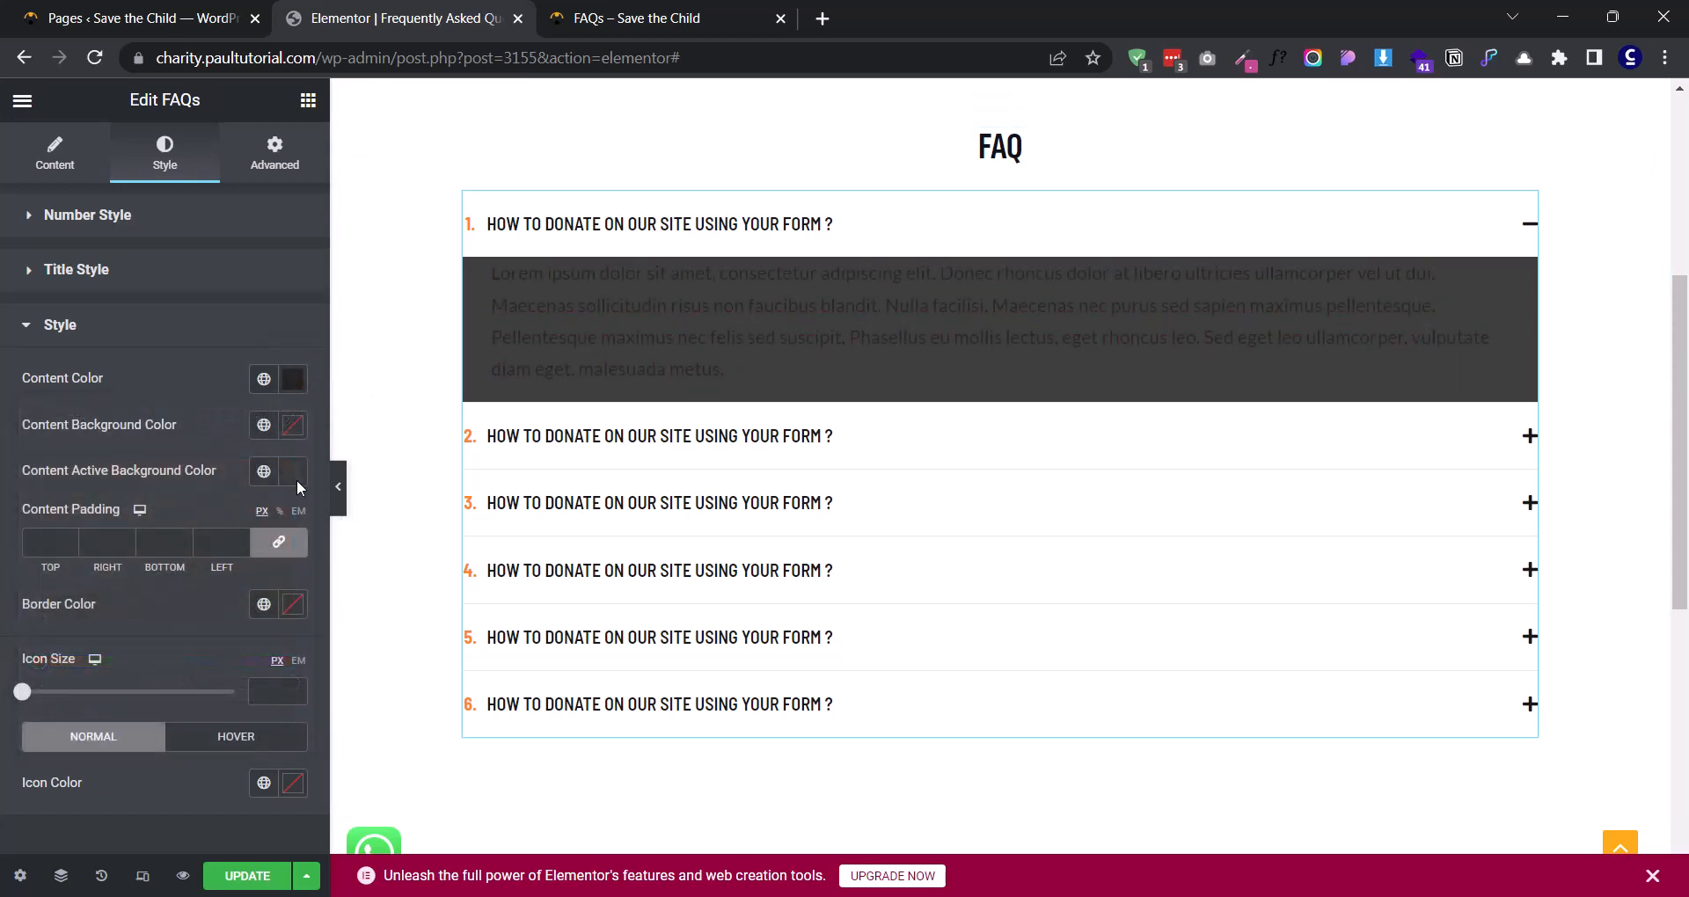
click(293, 472)
click(207, 508)
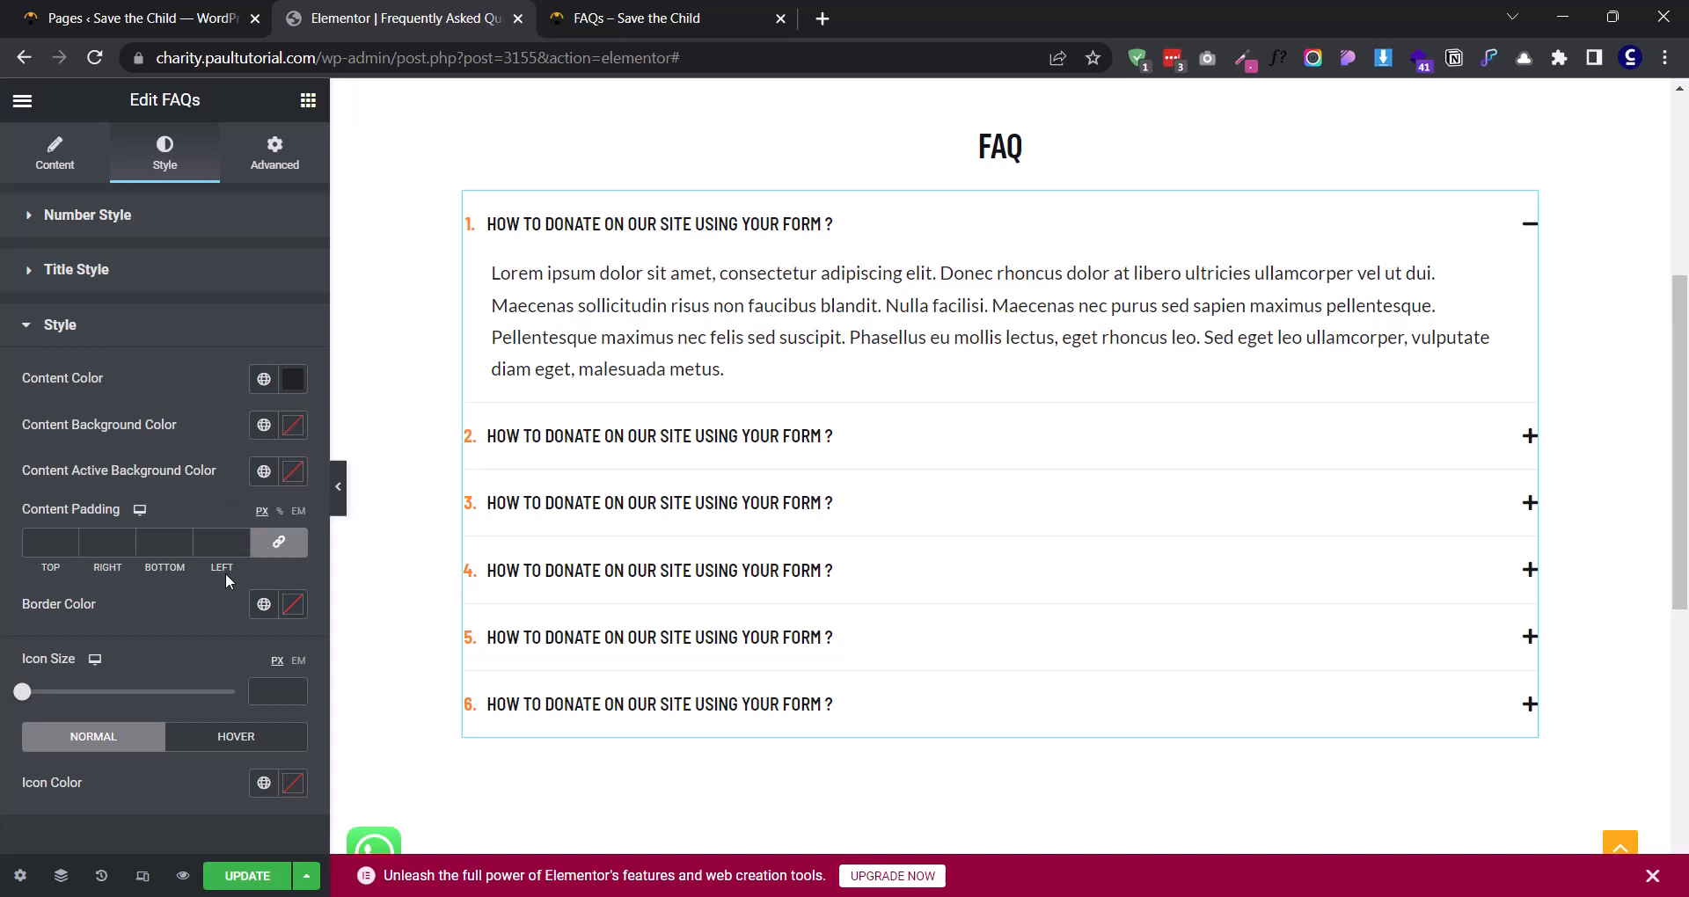
- Unlink the content padding sides and try 20 px on the left, resetting it to 0
click(279, 542)
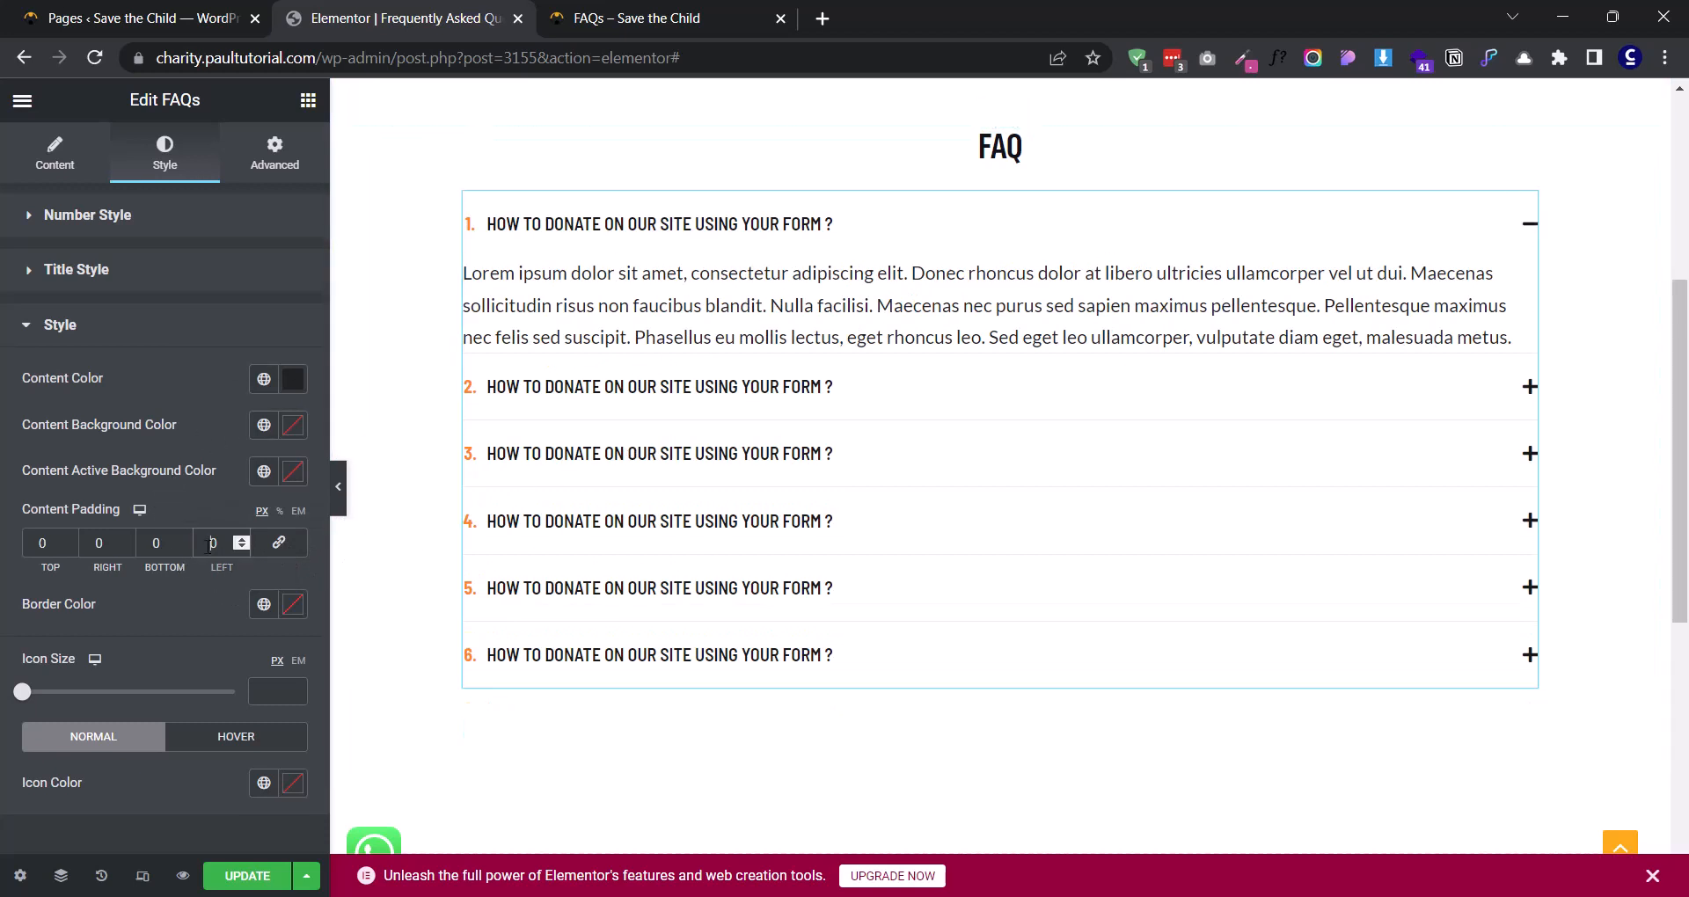
text(2)
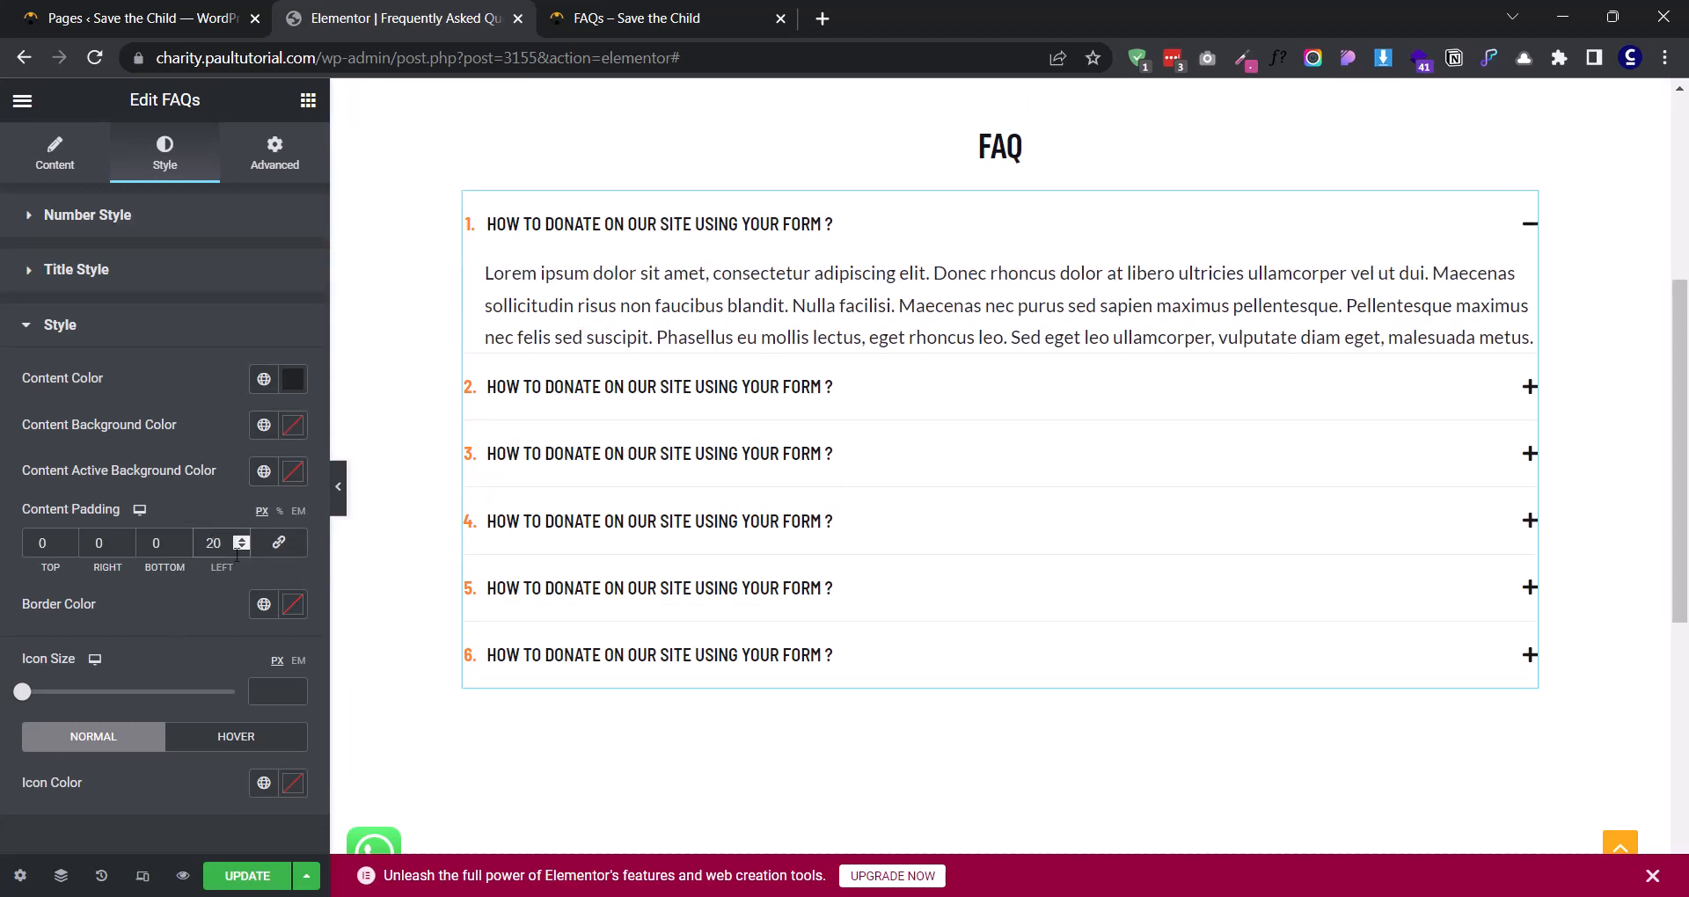
drag(225, 544, 169, 556)
text(0)
- Set the content padding's bottom and top values to 20 px
click(153, 547)
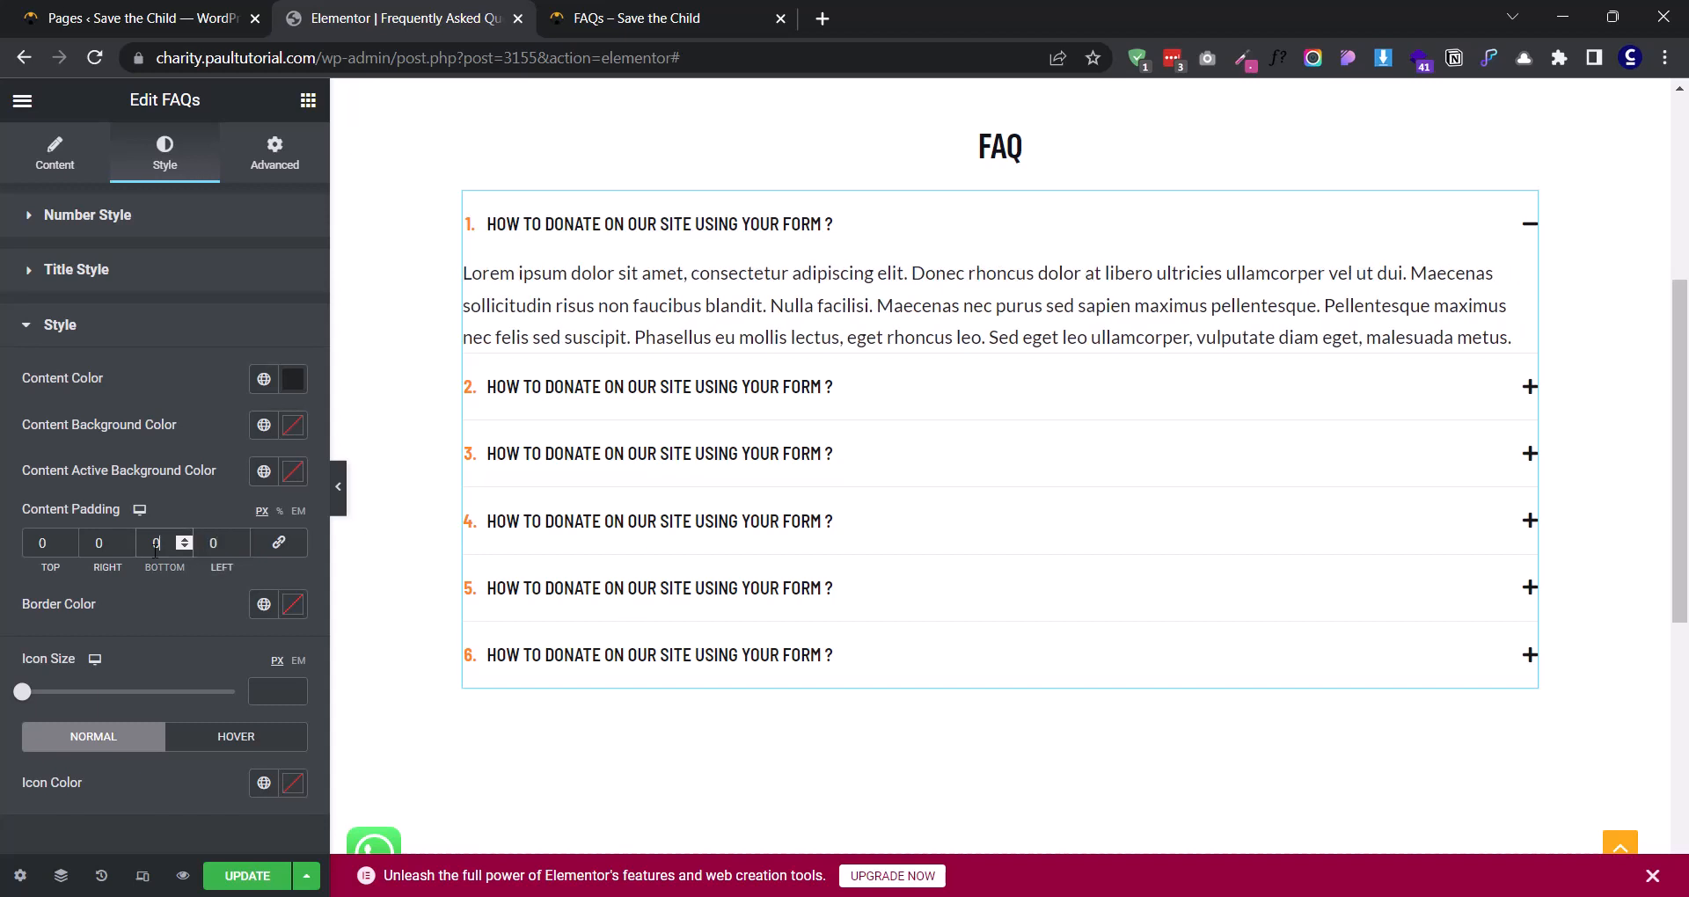
text(2)
click(42, 542)
text(2)
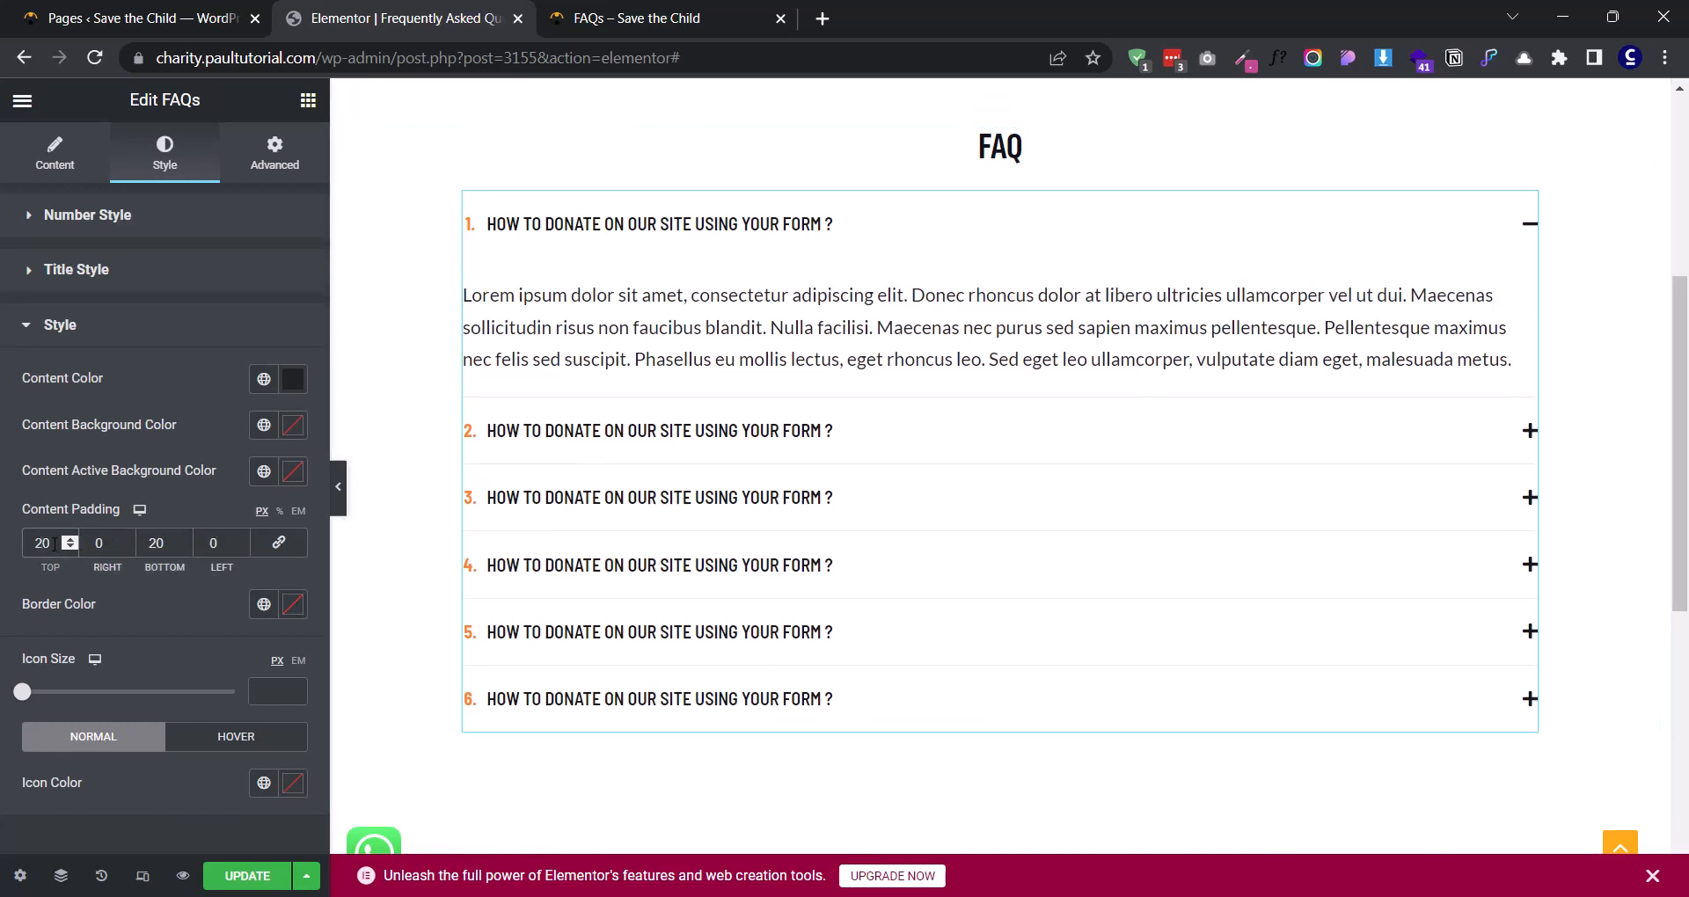
- Set the content padding to 4 px top, 40 px bottom, and 20 px on the left and right
drag(54, 545, 24, 542)
text(4)
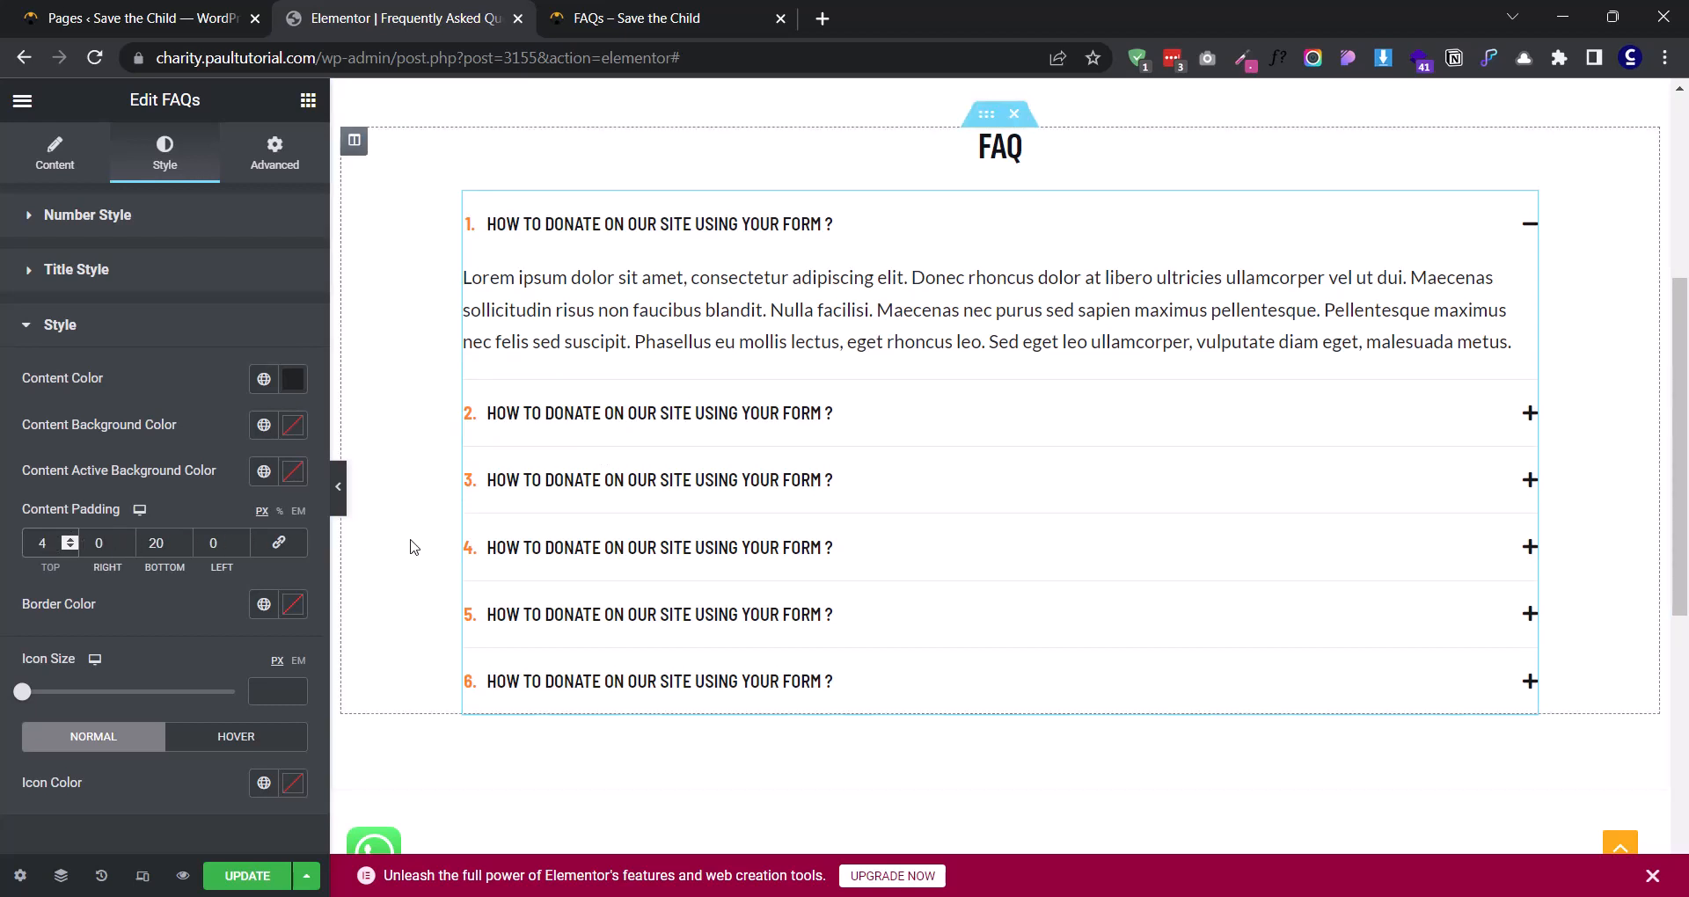
drag(163, 544, 146, 543)
text(40)
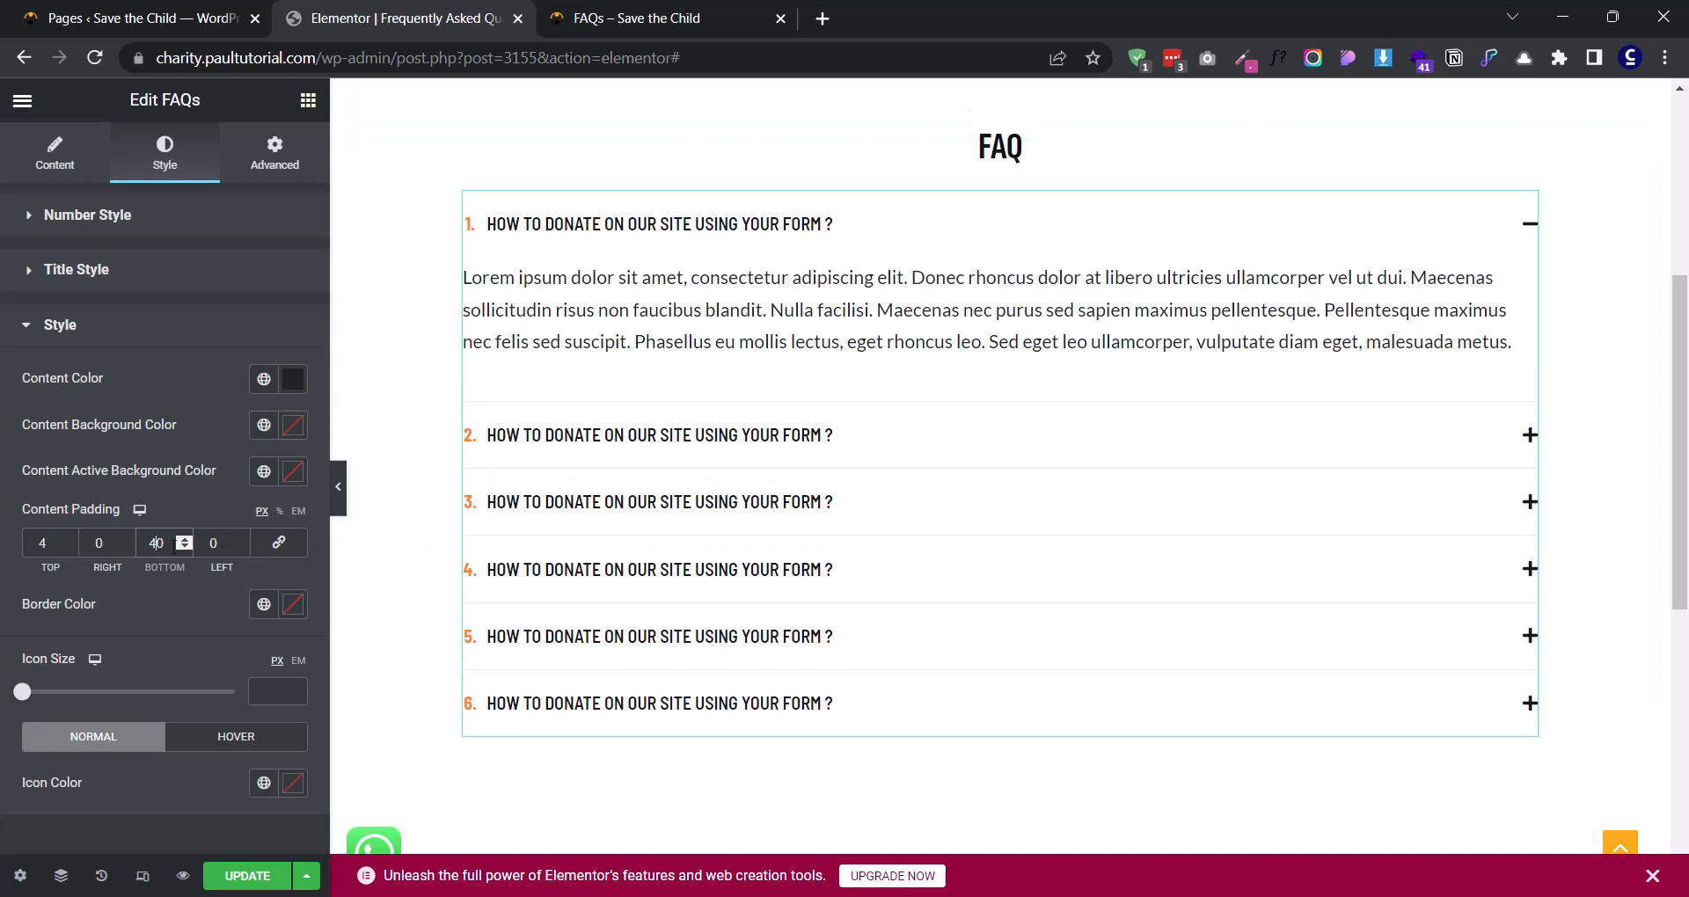
click(209, 545)
text(2)
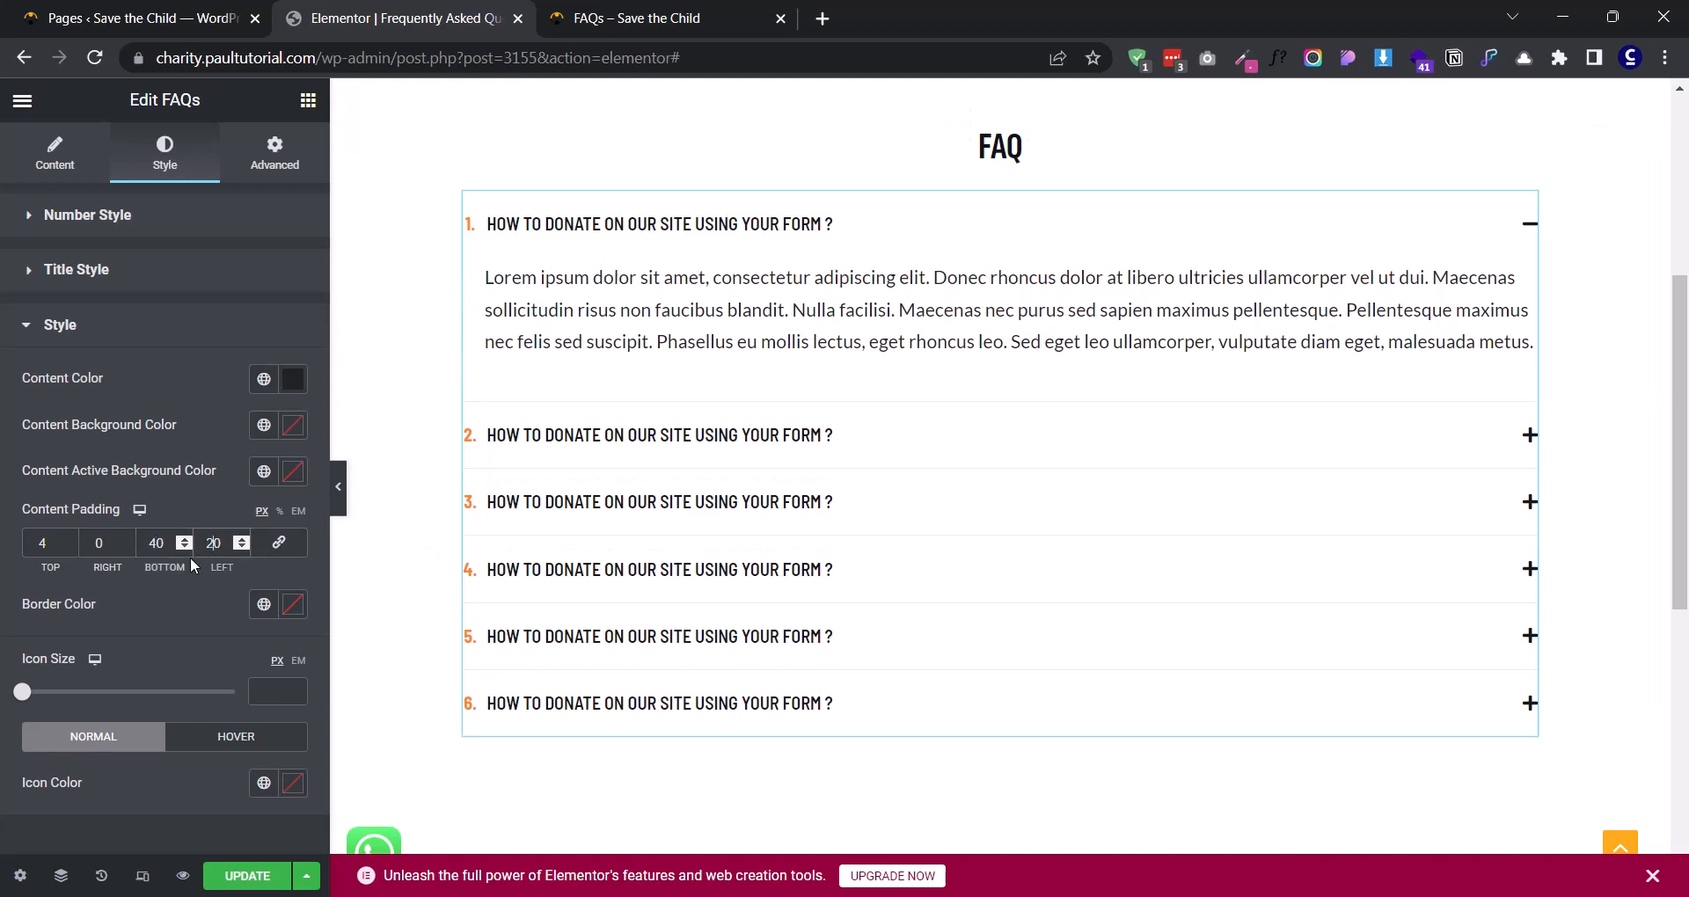
click(93, 542)
text(2)
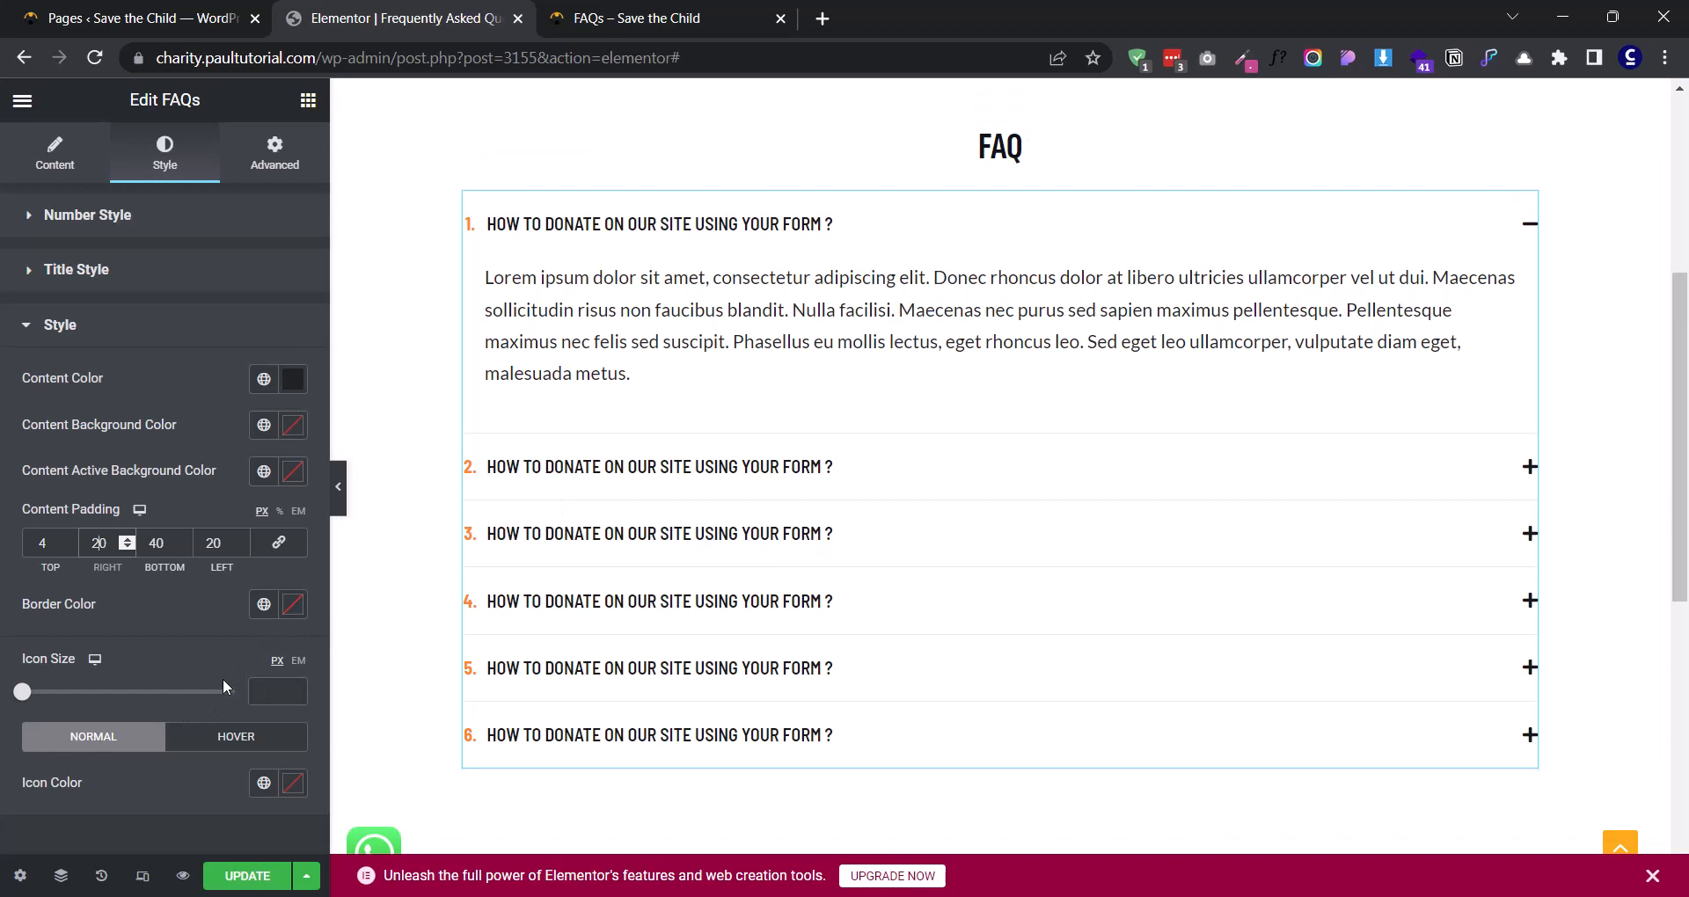
- Set the accordion icon size to 16 px and open the FAQ widget's general content settings
drag(18, 695, 61, 697)
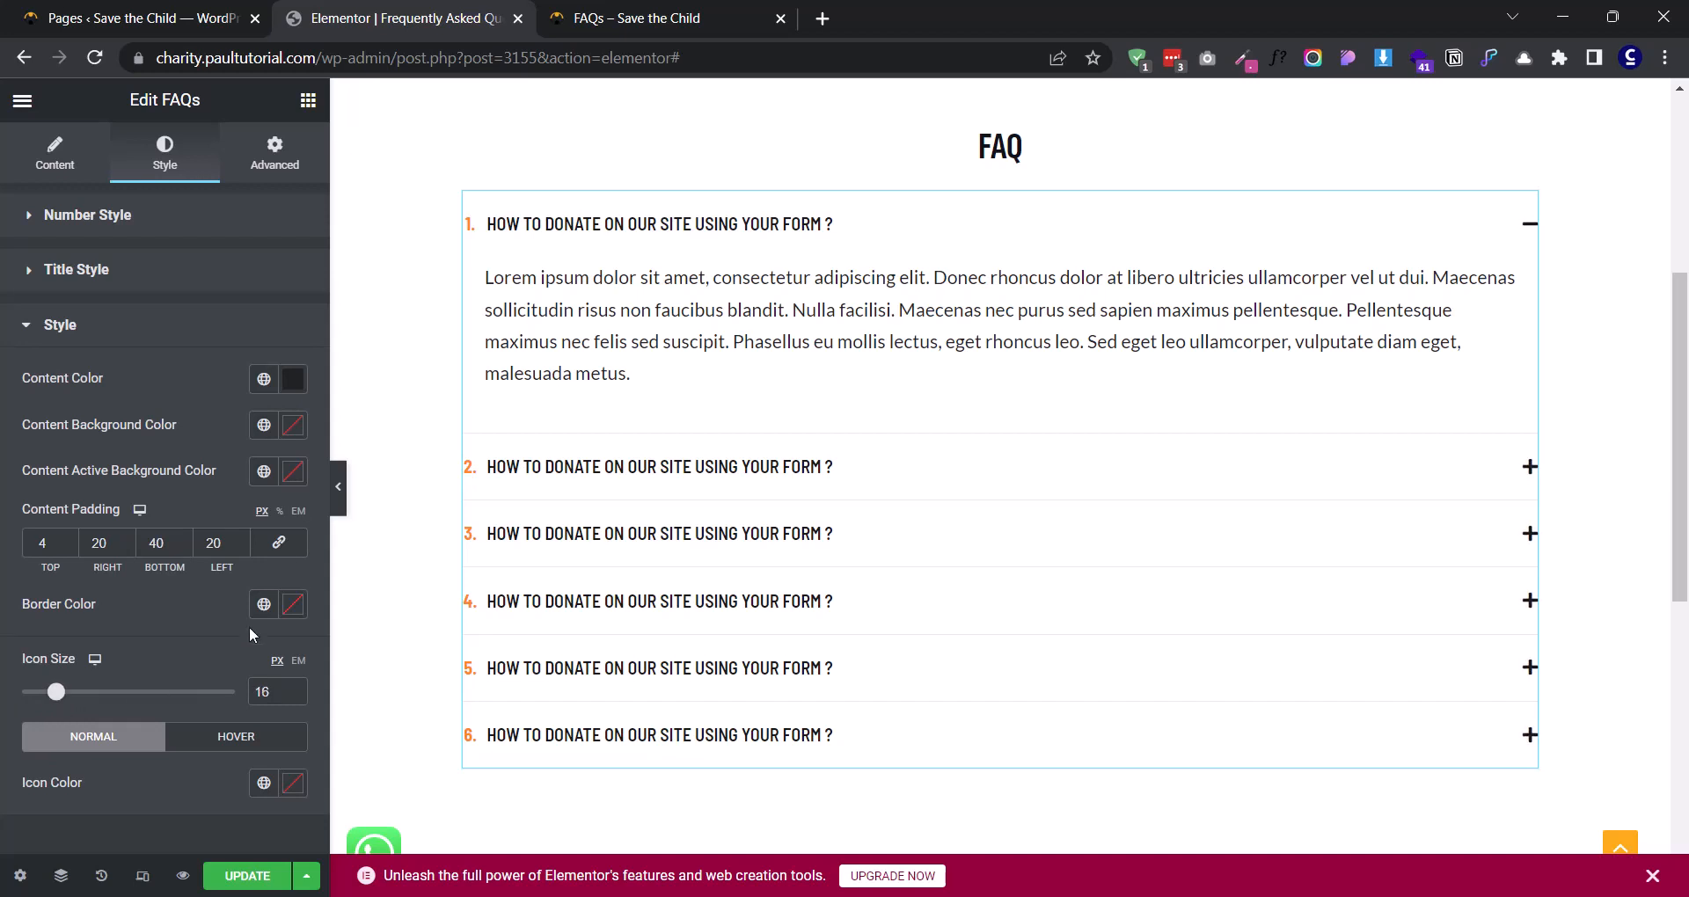
click(42, 167)
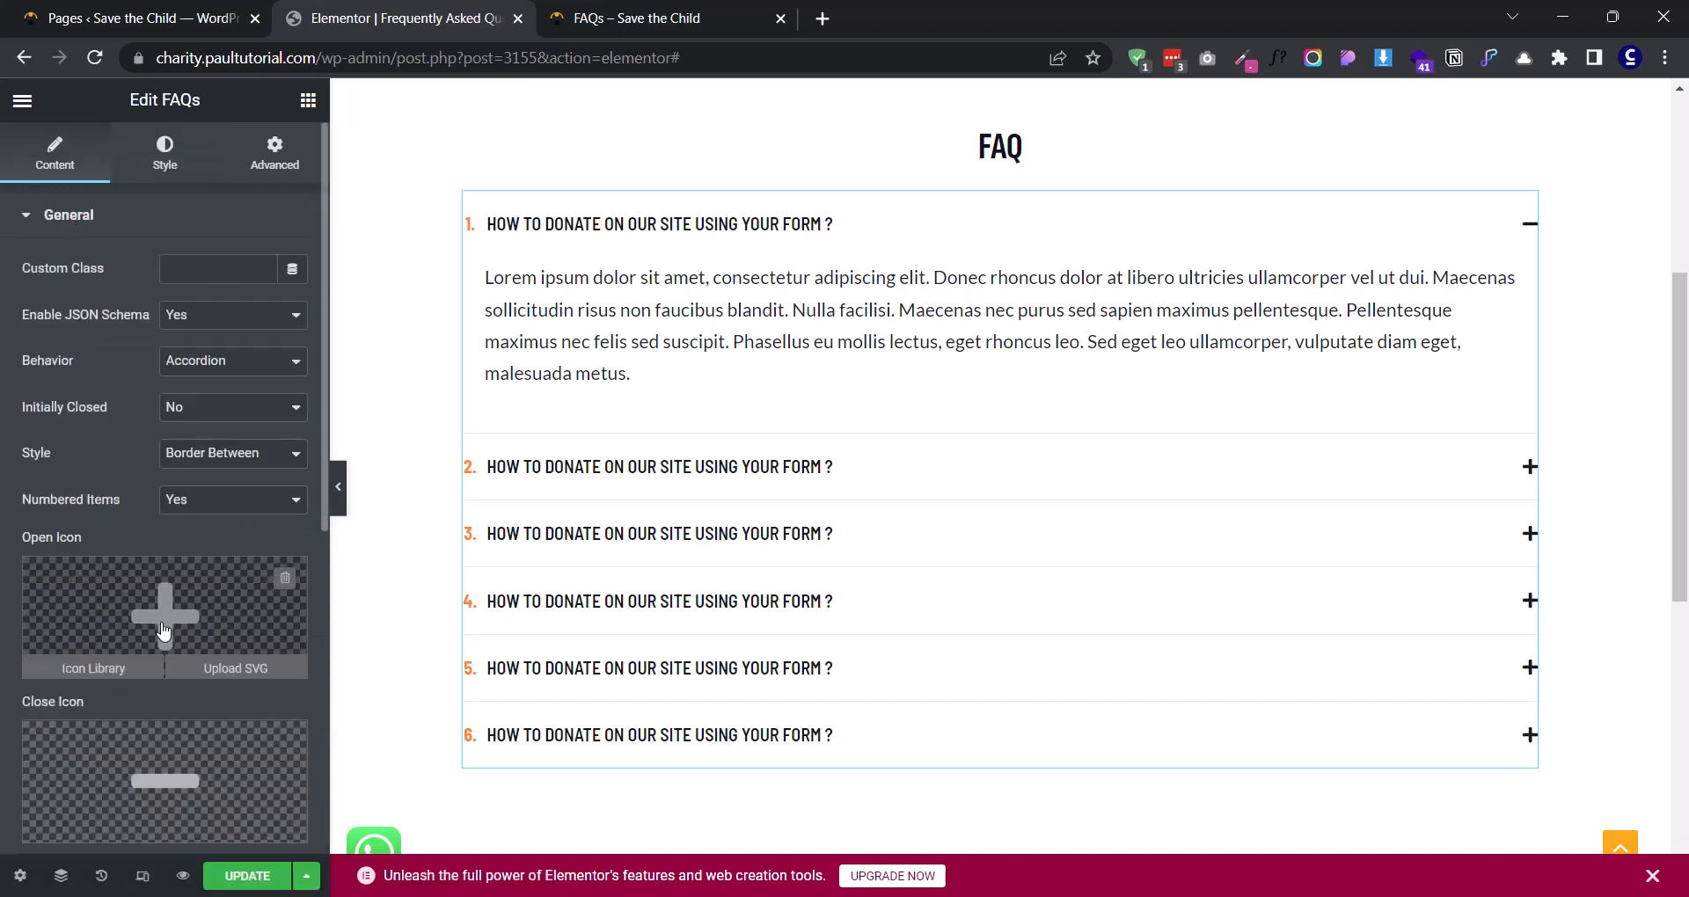
- Open the FAQ widget's content and icon style settings and reduce the icon size to 8 px
scroll(163, 626, down, 3)
scroll(152, 545, up, 3)
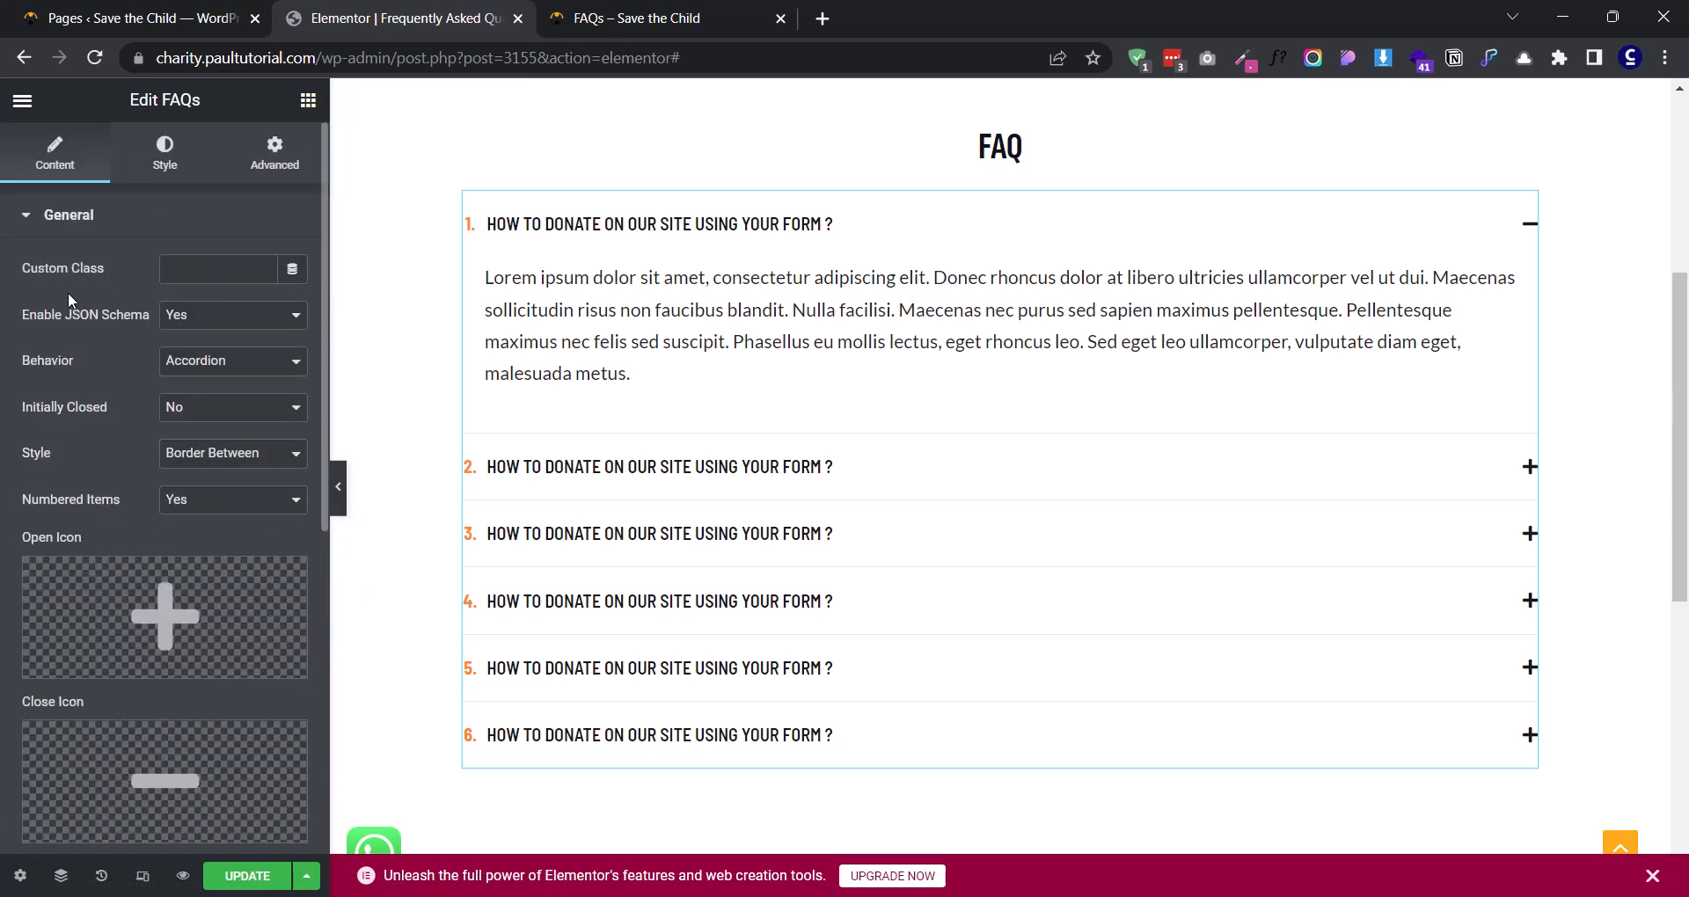
click(163, 163)
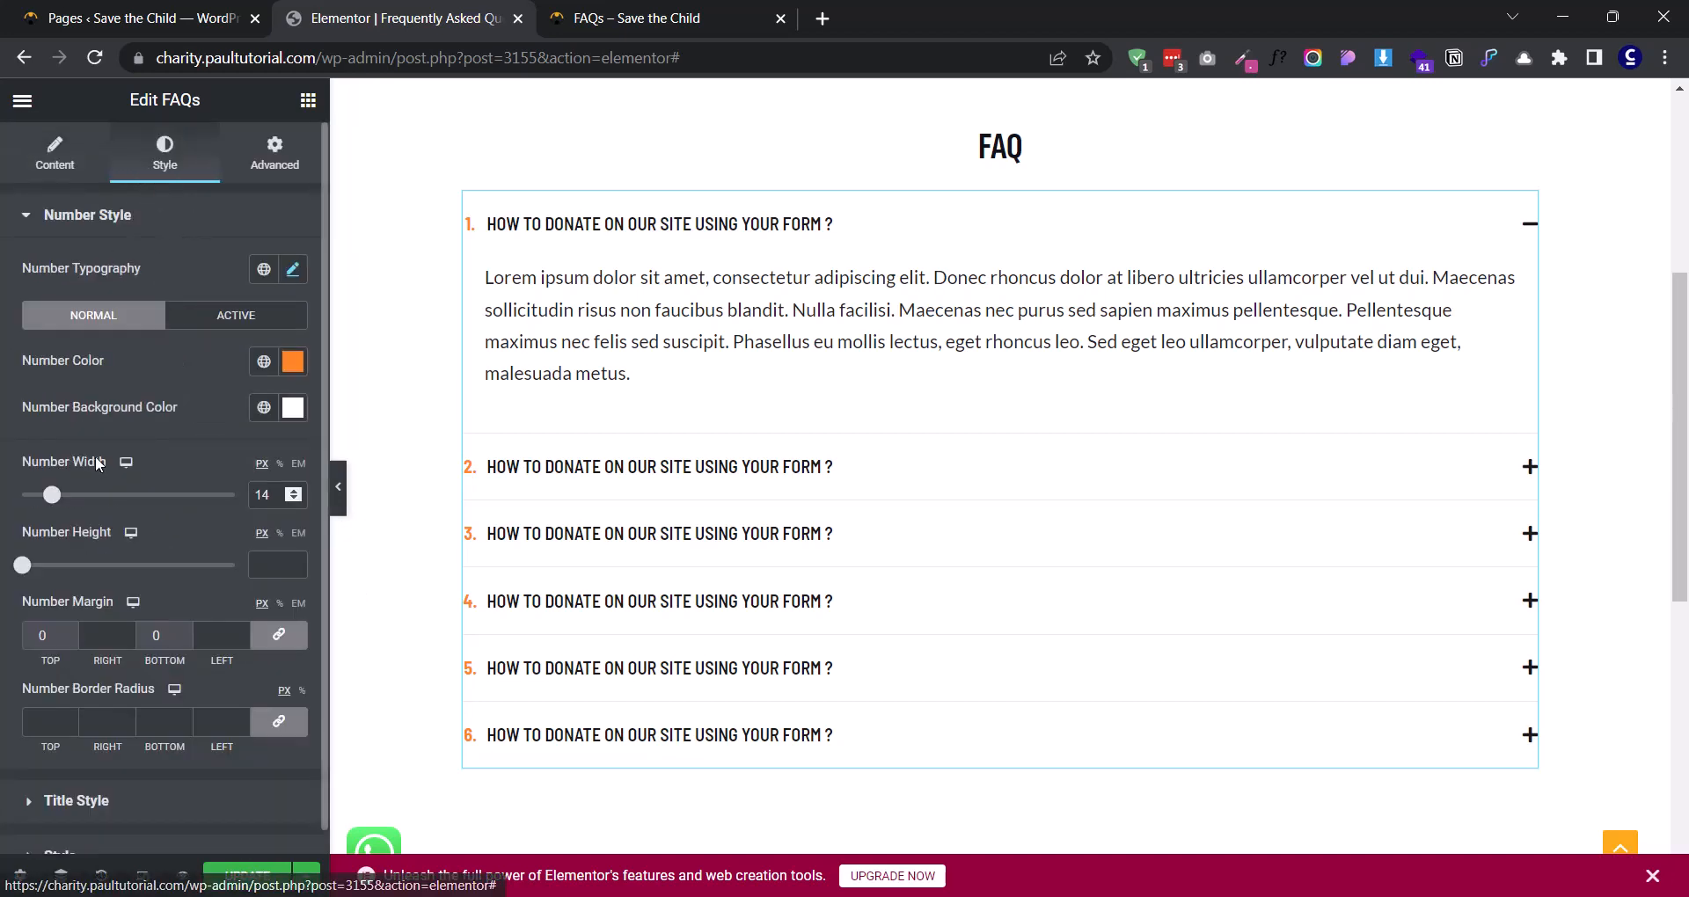
scroll(44, 643, down, 1)
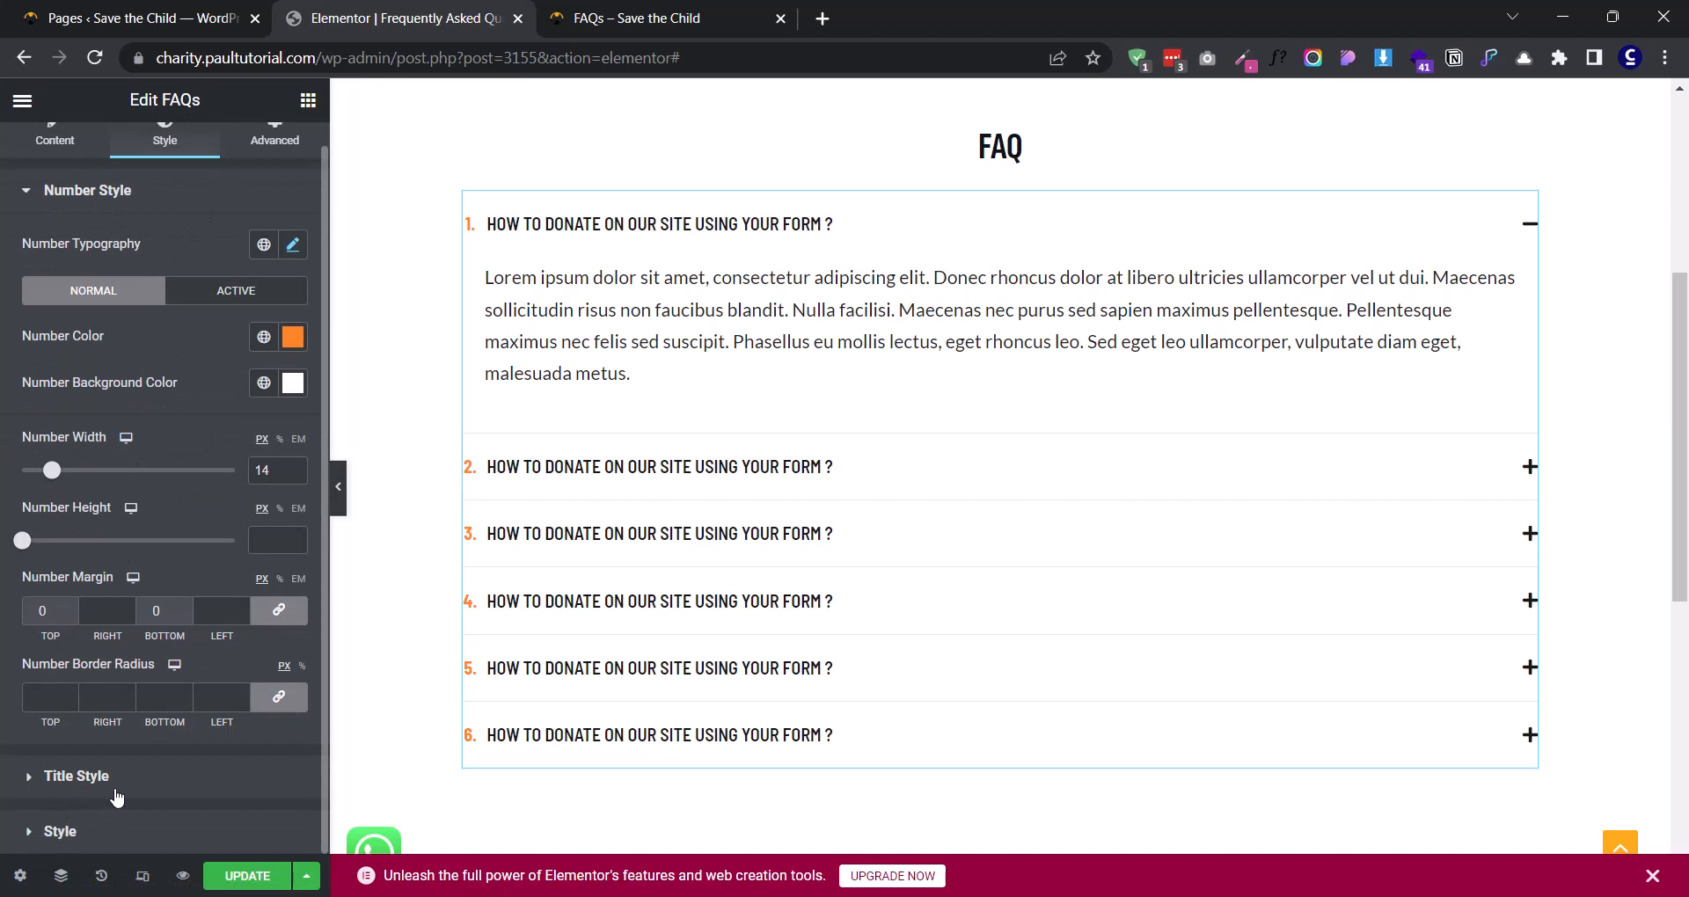
click(88, 831)
mouse_move(56, 695)
mouse_down()
mouse_move(193, 695)
mouse_move(39, 692)
mouse_up()
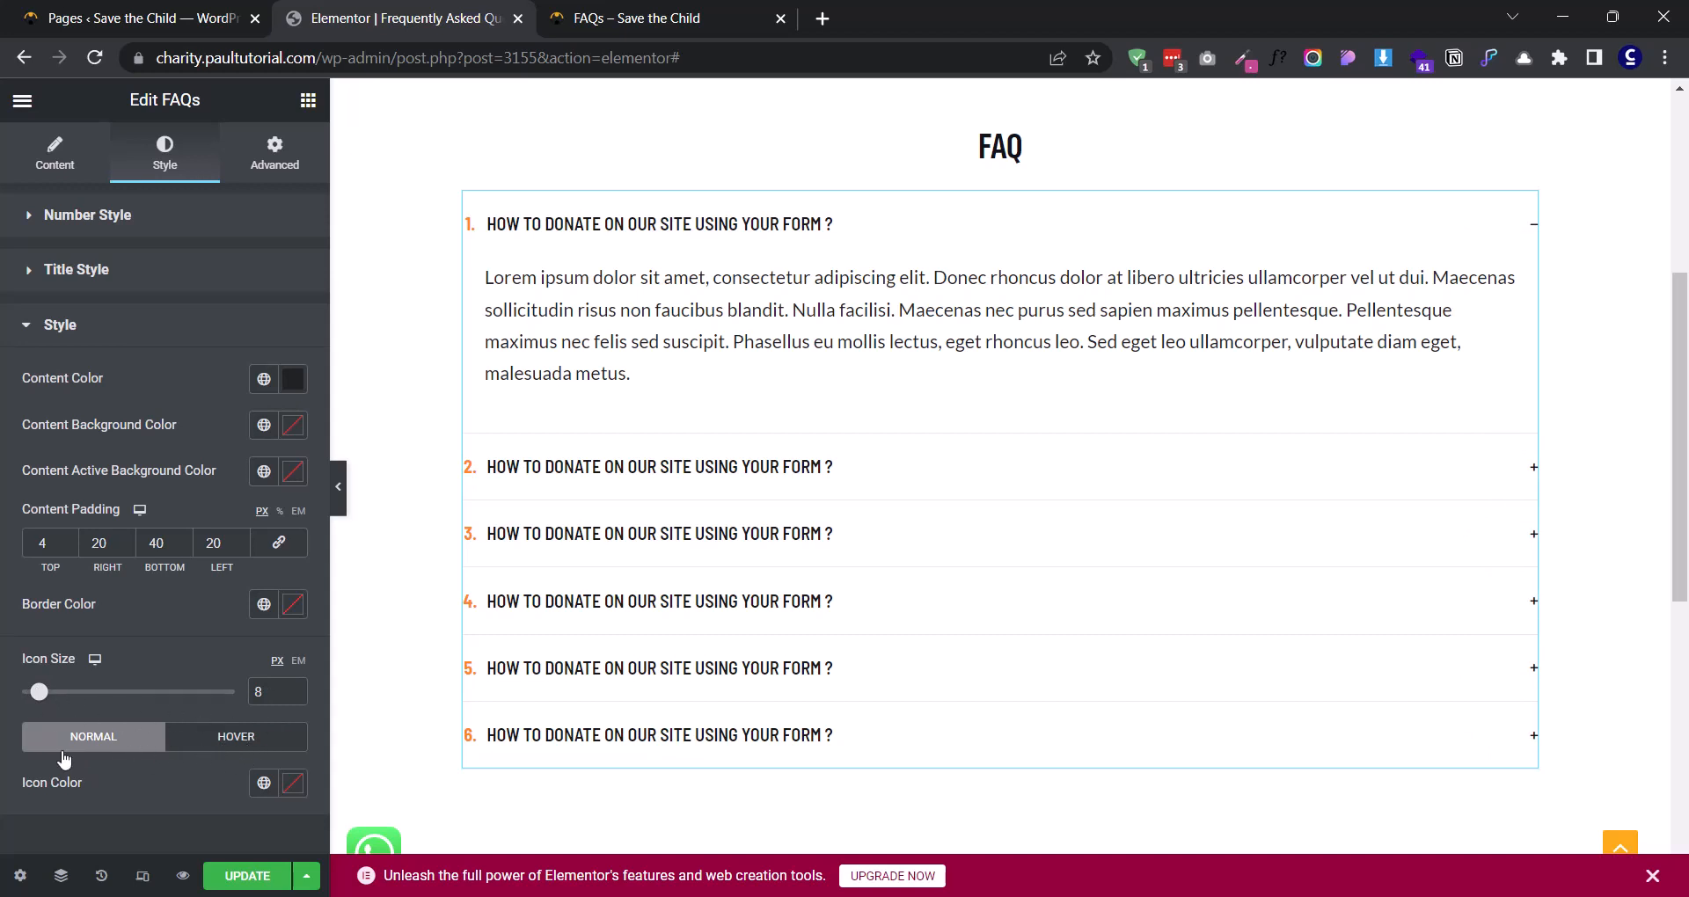
- Try a red icon hover color, #FF3F3F, for the accordion icons
click(259, 746)
click(294, 794)
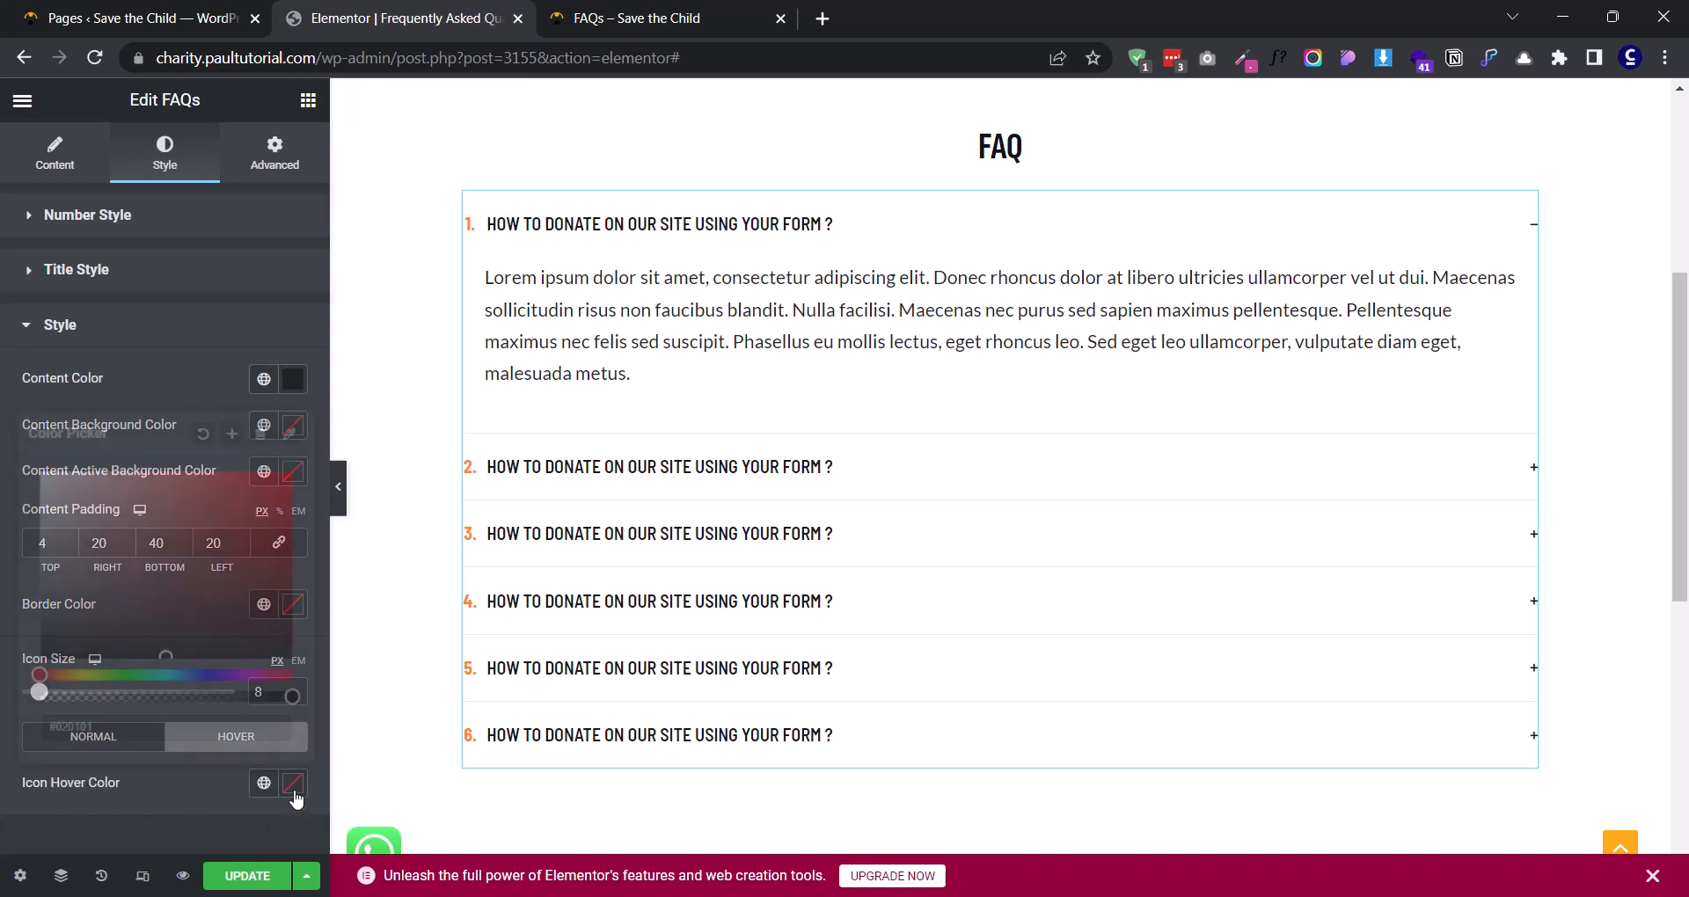
mouse_move(129, 634)
mouse_down()
mouse_move(151, 472)
mouse_move(230, 473)
mouse_up()
click(169, 800)
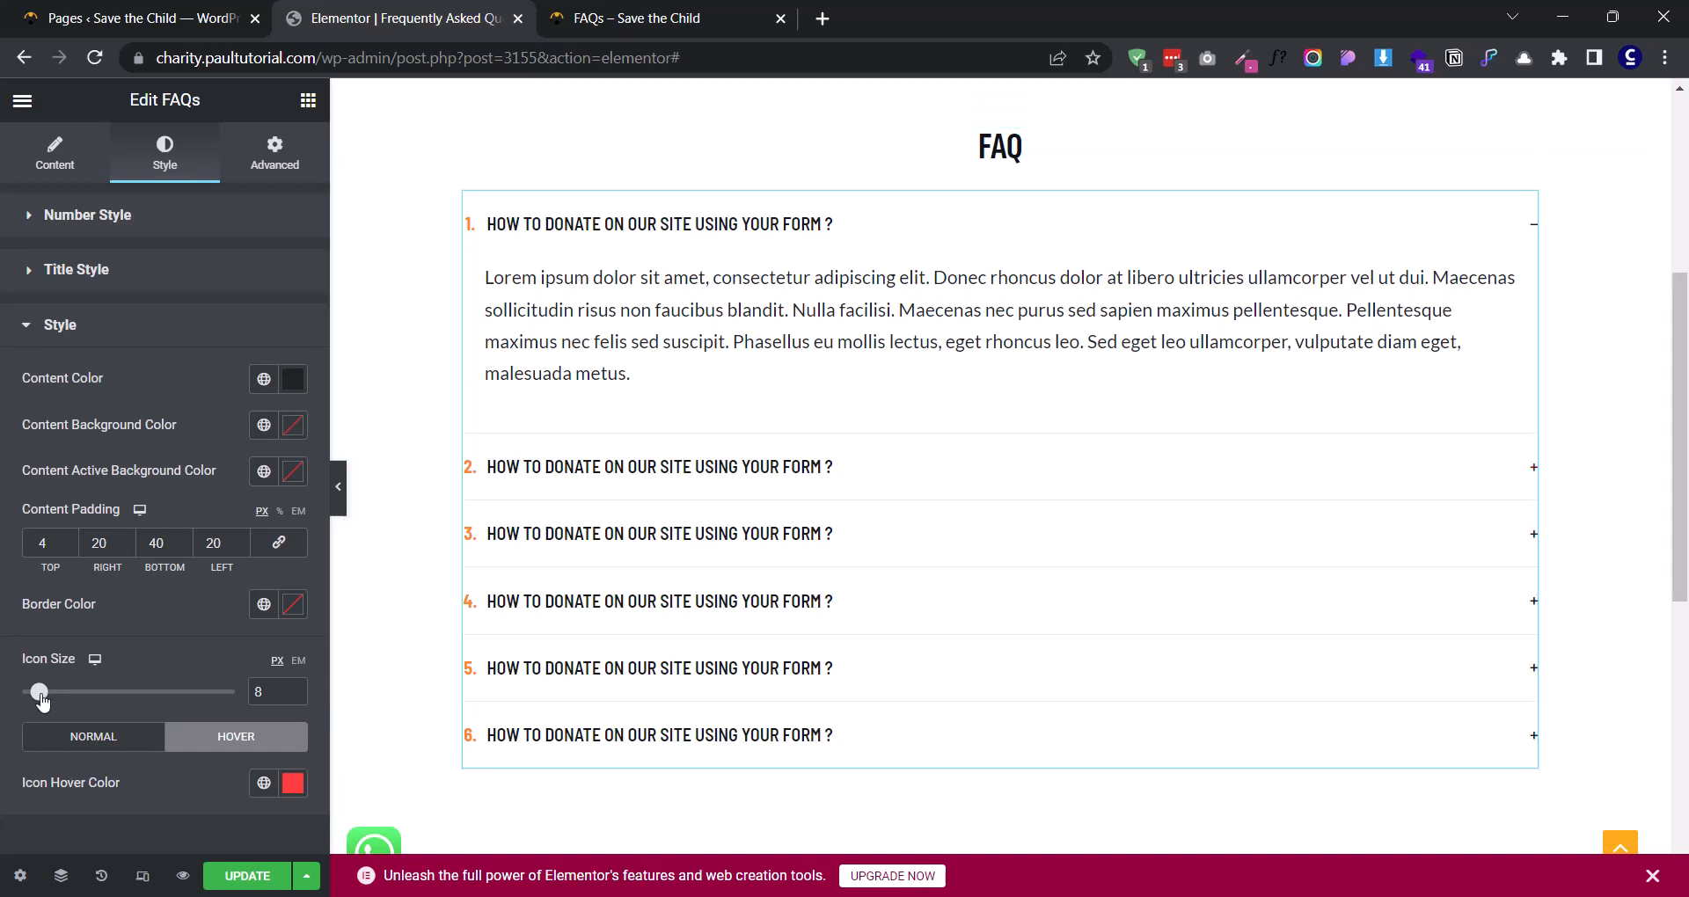
- Clear the icon hover color and enlarge the accordion icons, first to 21 px and finally to 19 px
drag(41, 693, 67, 693)
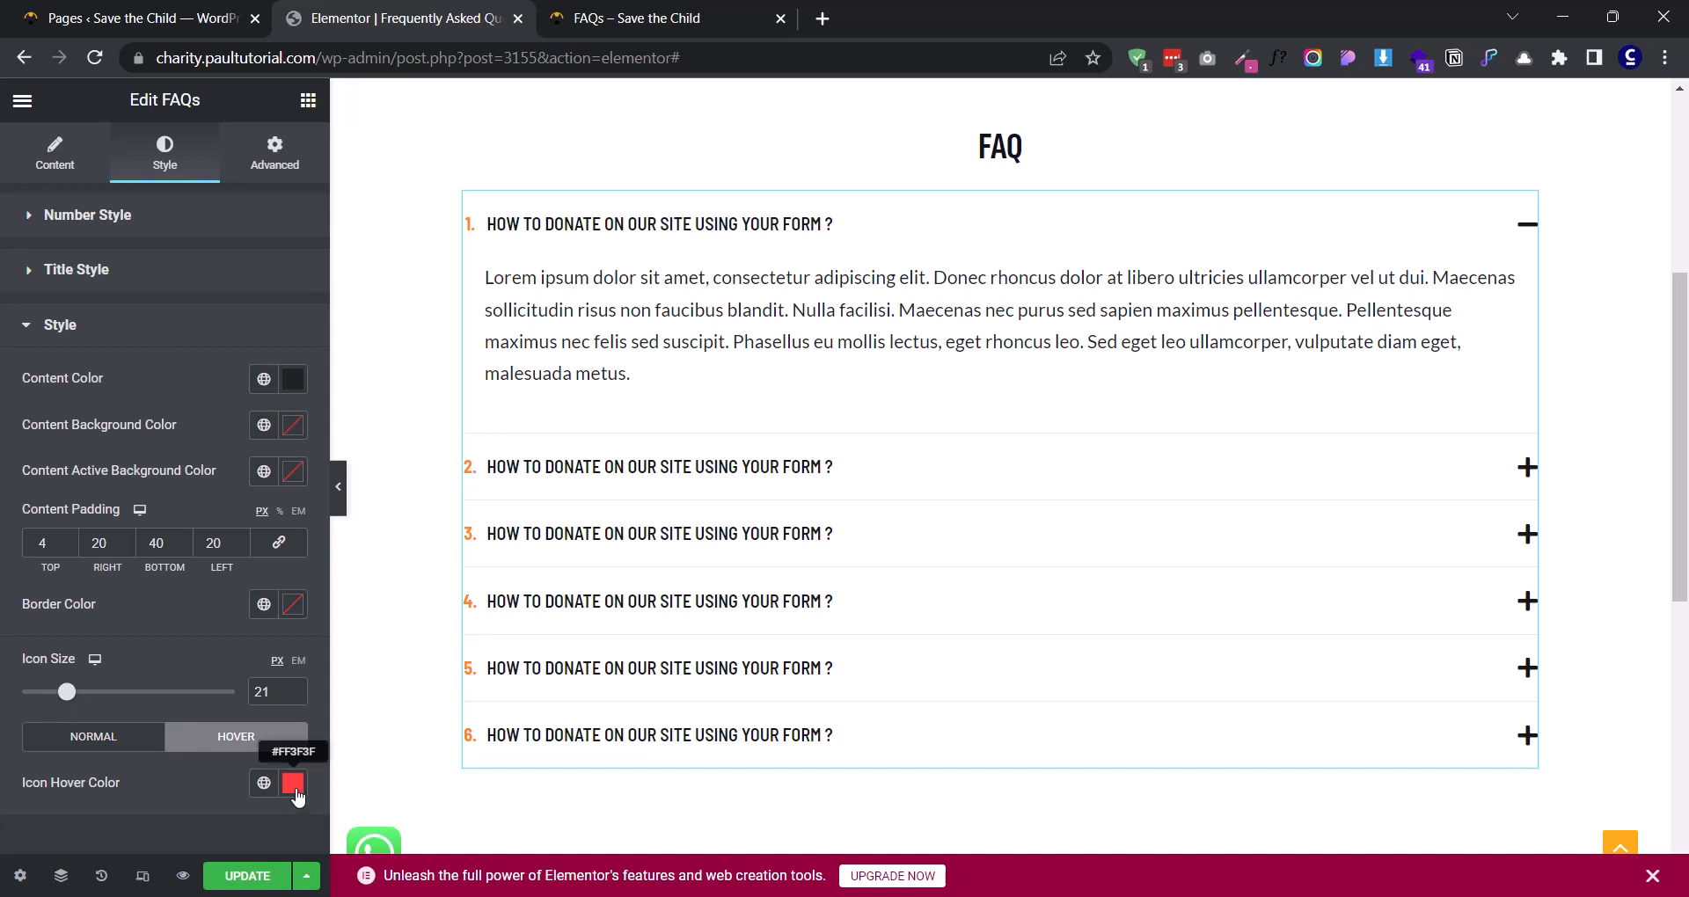
click(296, 790)
click(203, 434)
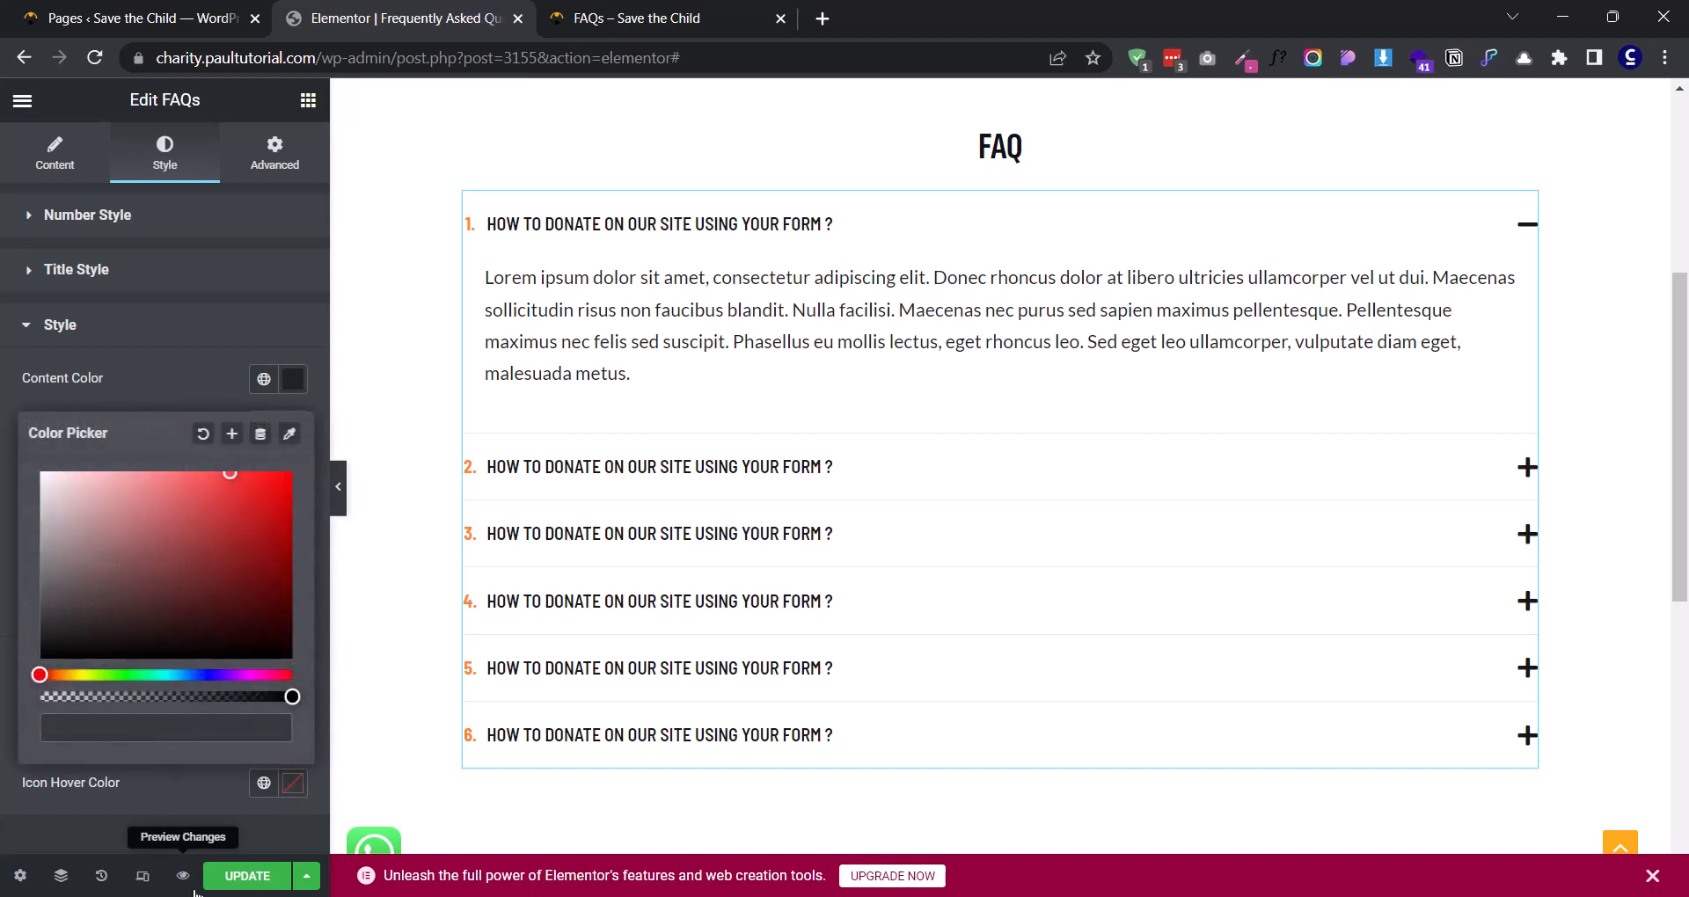
click(202, 804)
drag(67, 695, 63, 695)
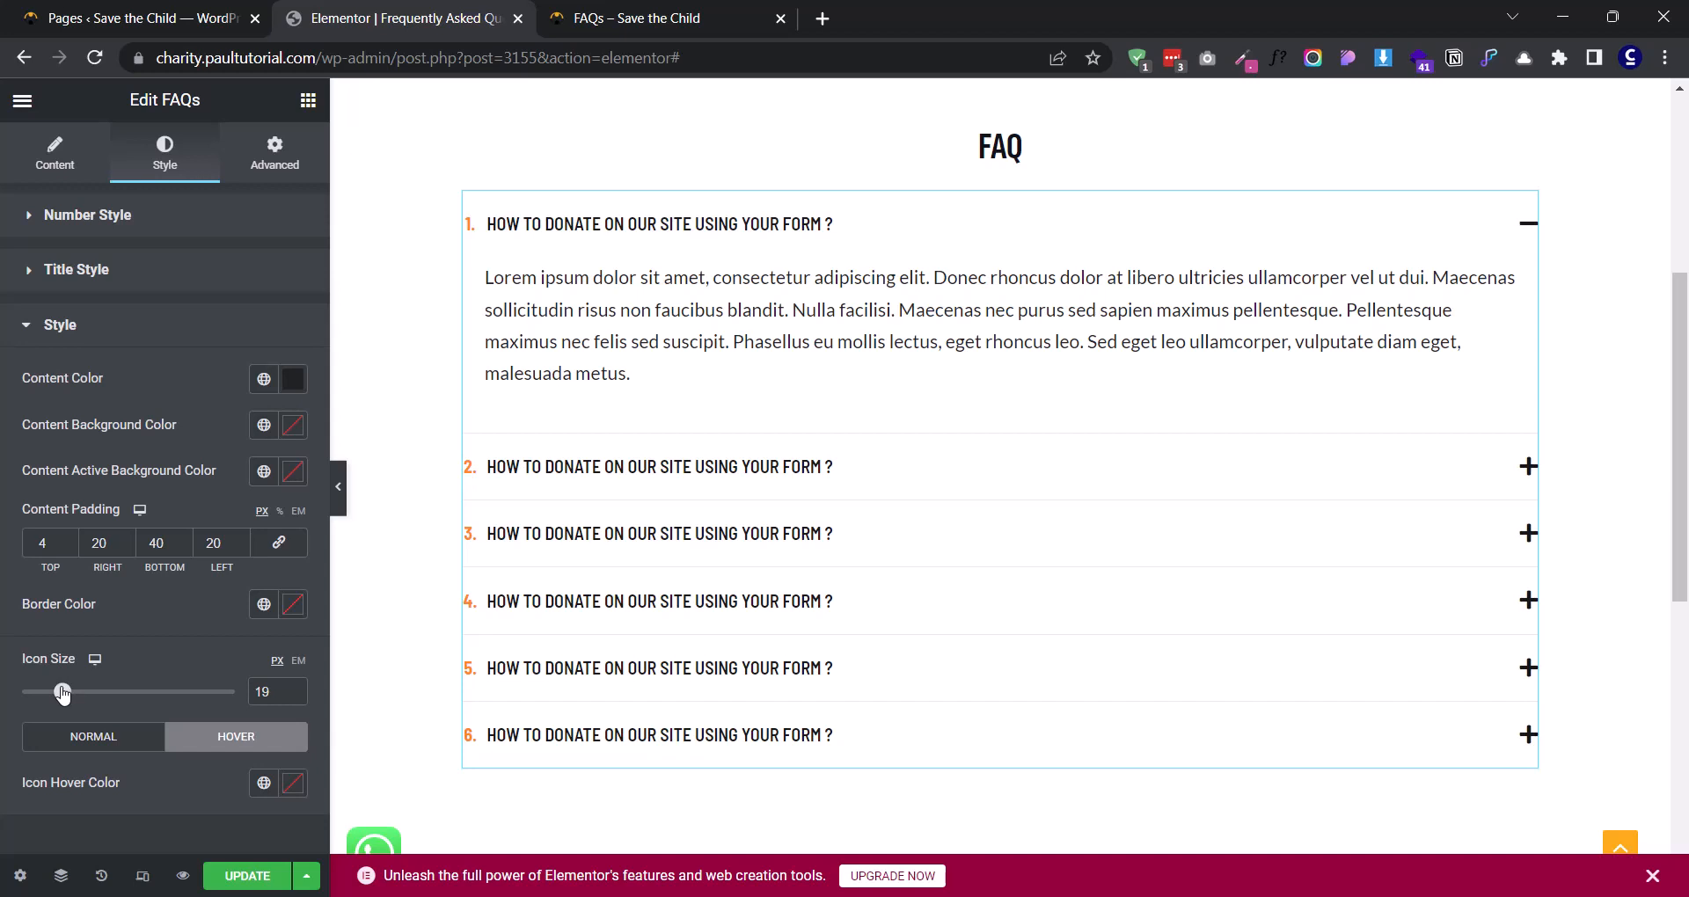
- Update the page and preview the changes at the FAQ accordion
click(255, 878)
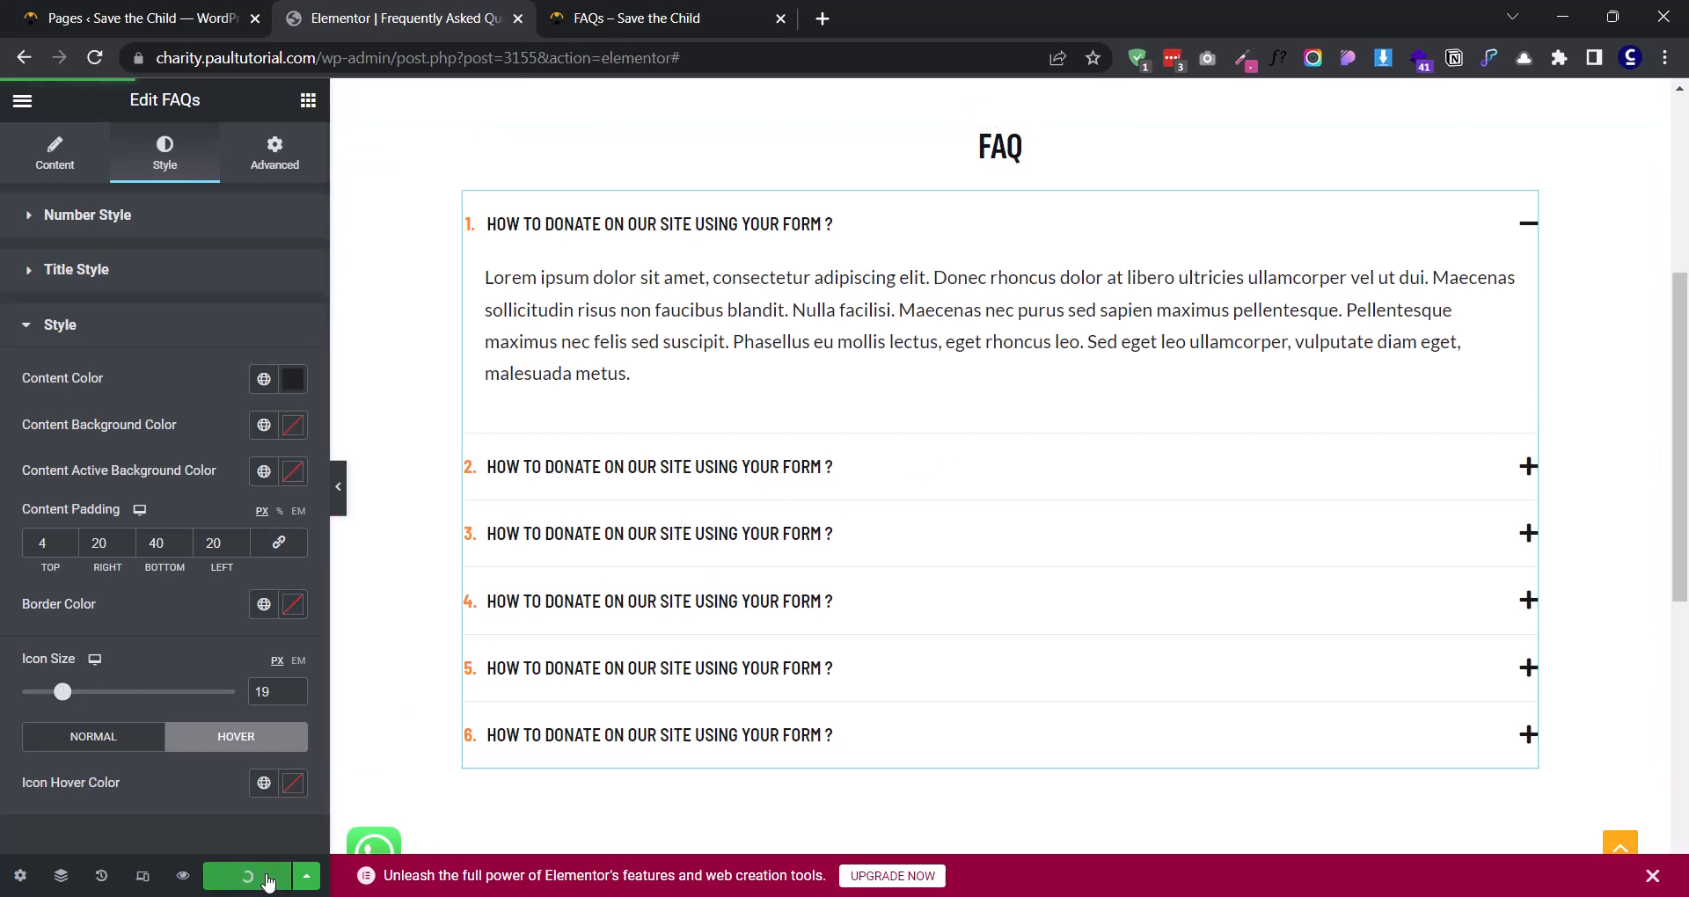
click(183, 876)
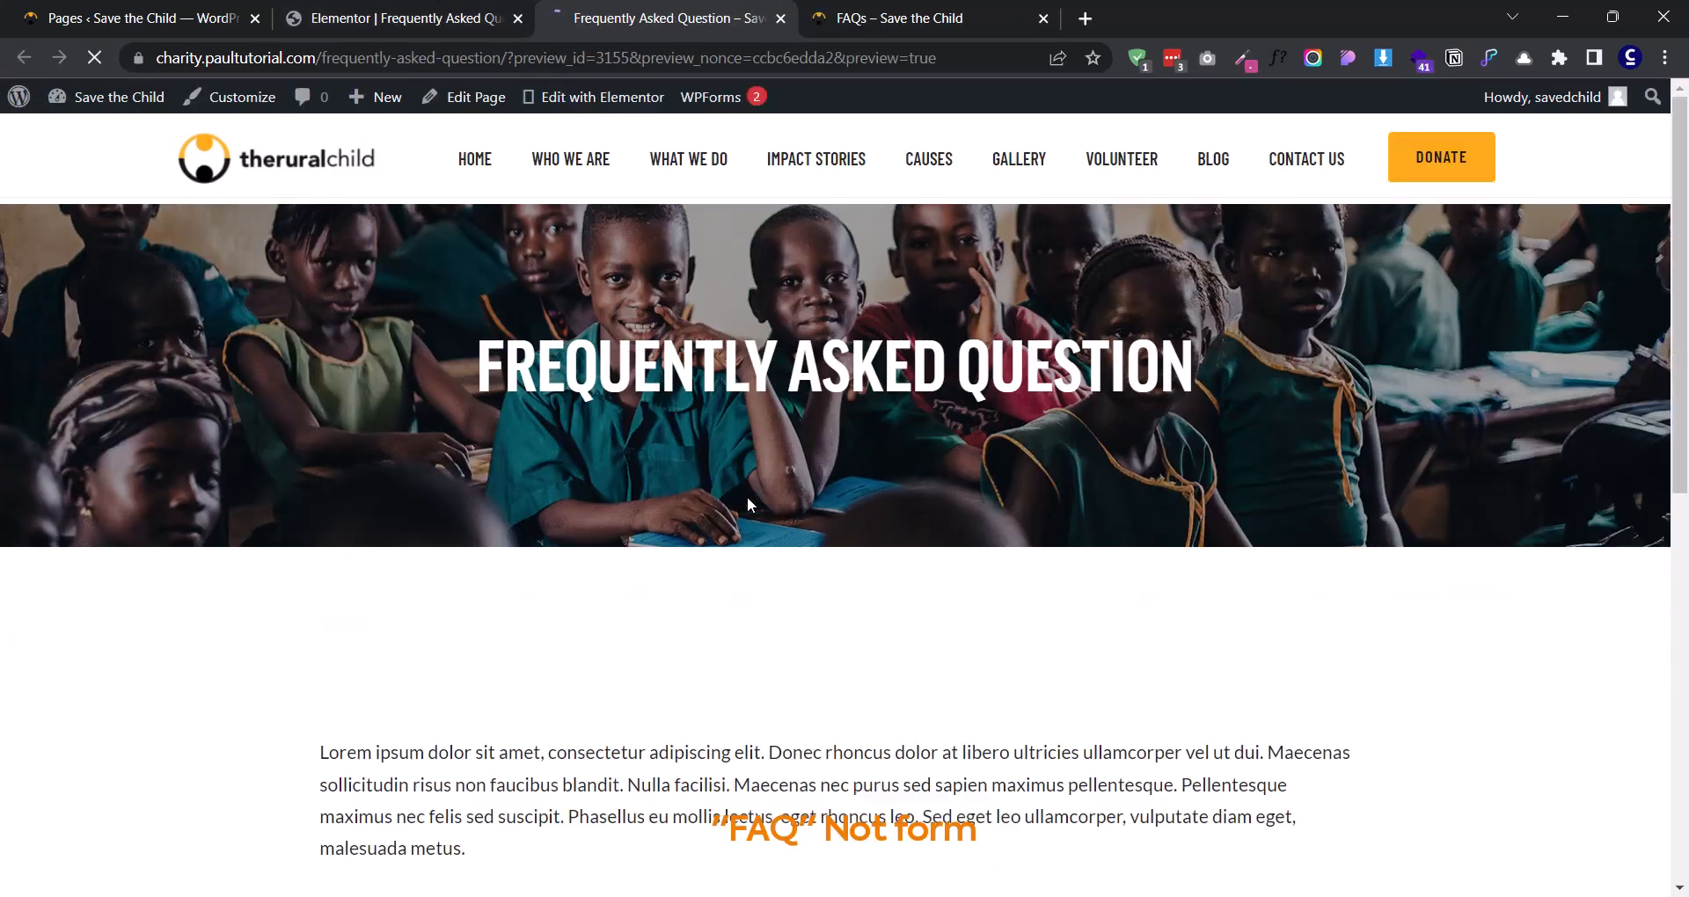
scroll(977, 392, down, 4)
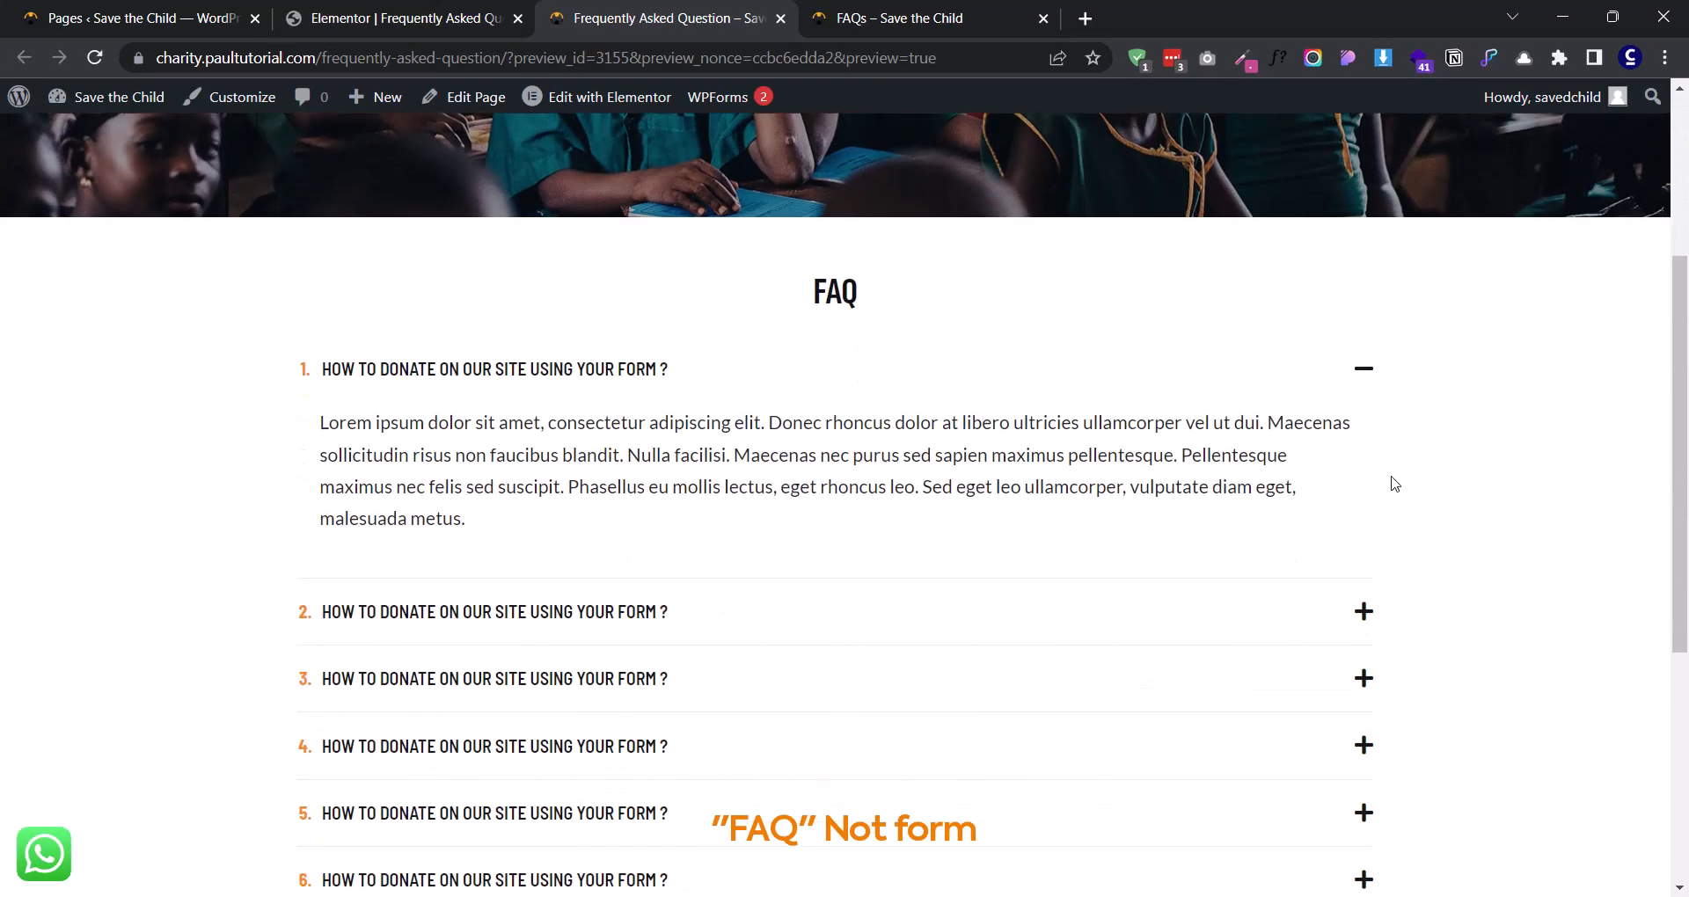
scroll(791, 440, down, 3)
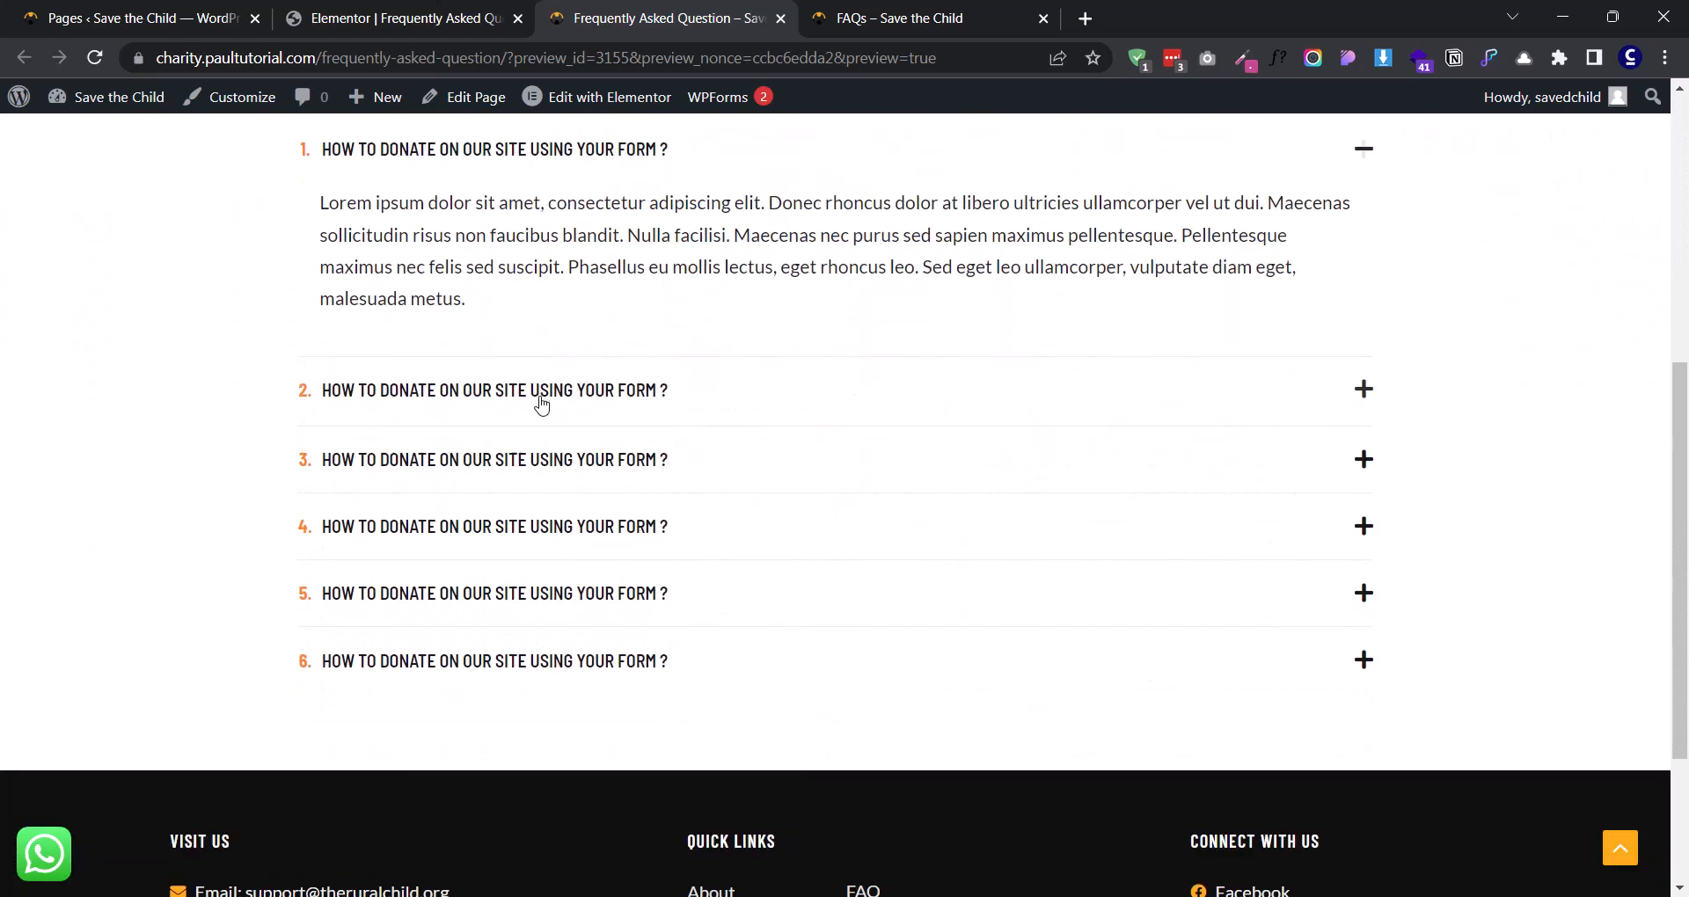
- Test the previewed accordion by expanding FAQ items 2 through 6 one after another
click(540, 392)
click(547, 460)
click(569, 522)
click(558, 592)
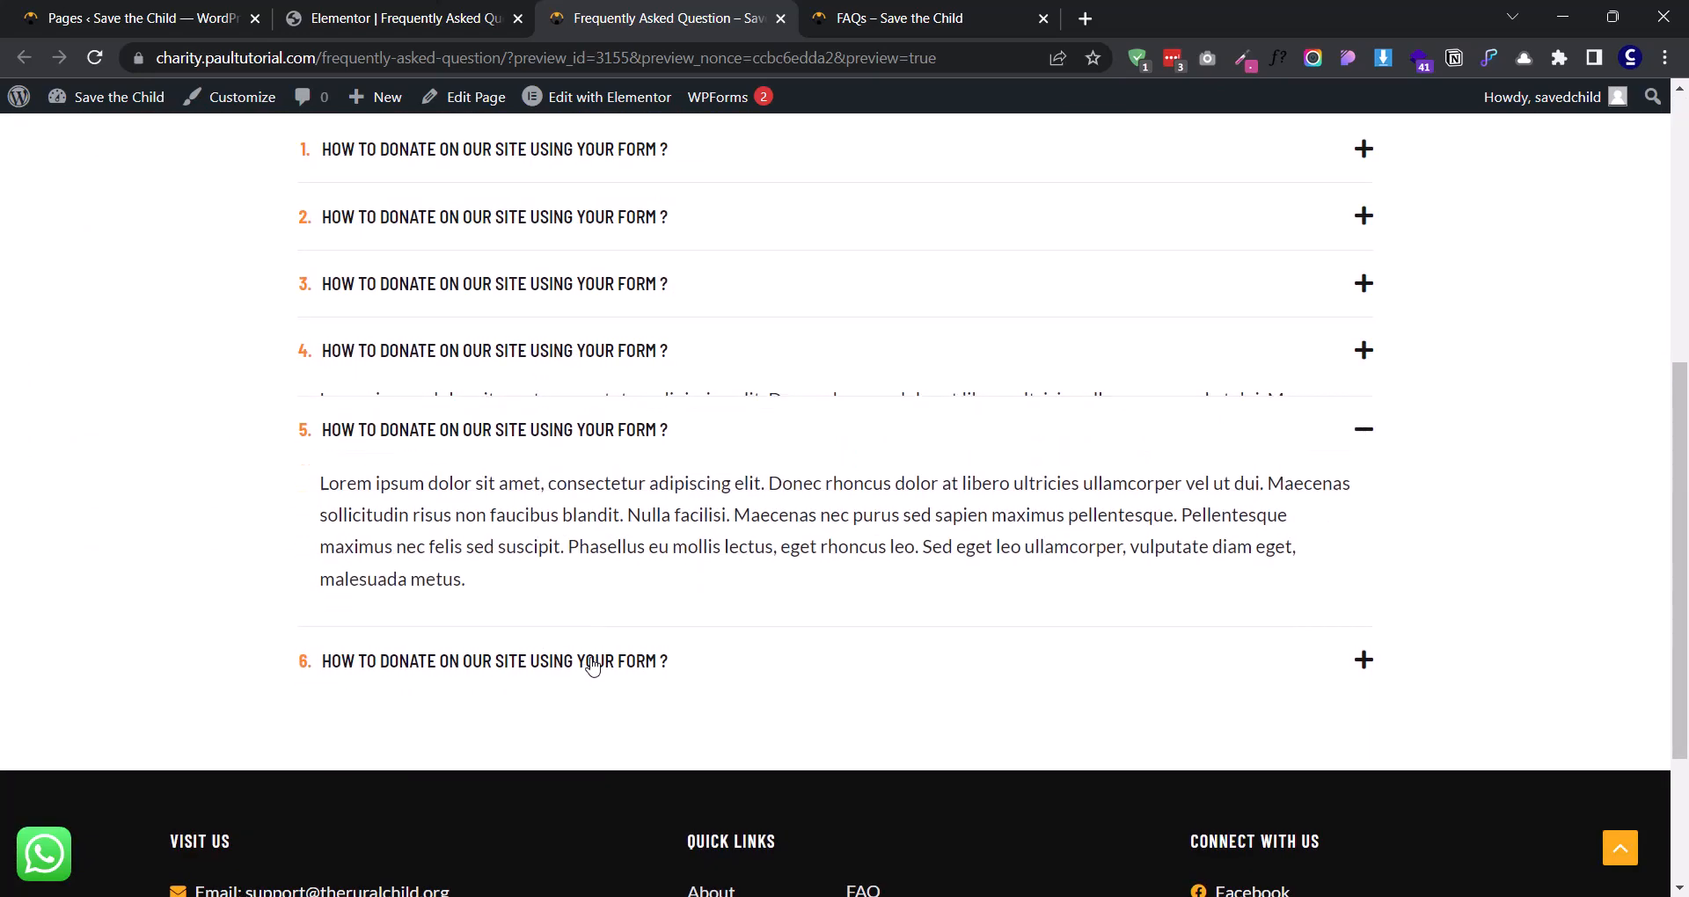
click(584, 660)
- Compare the previewed accordion with the reference FAQs page, and collapse item 6 in the preview
scroll(615, 519, up, 3)
click(915, 19)
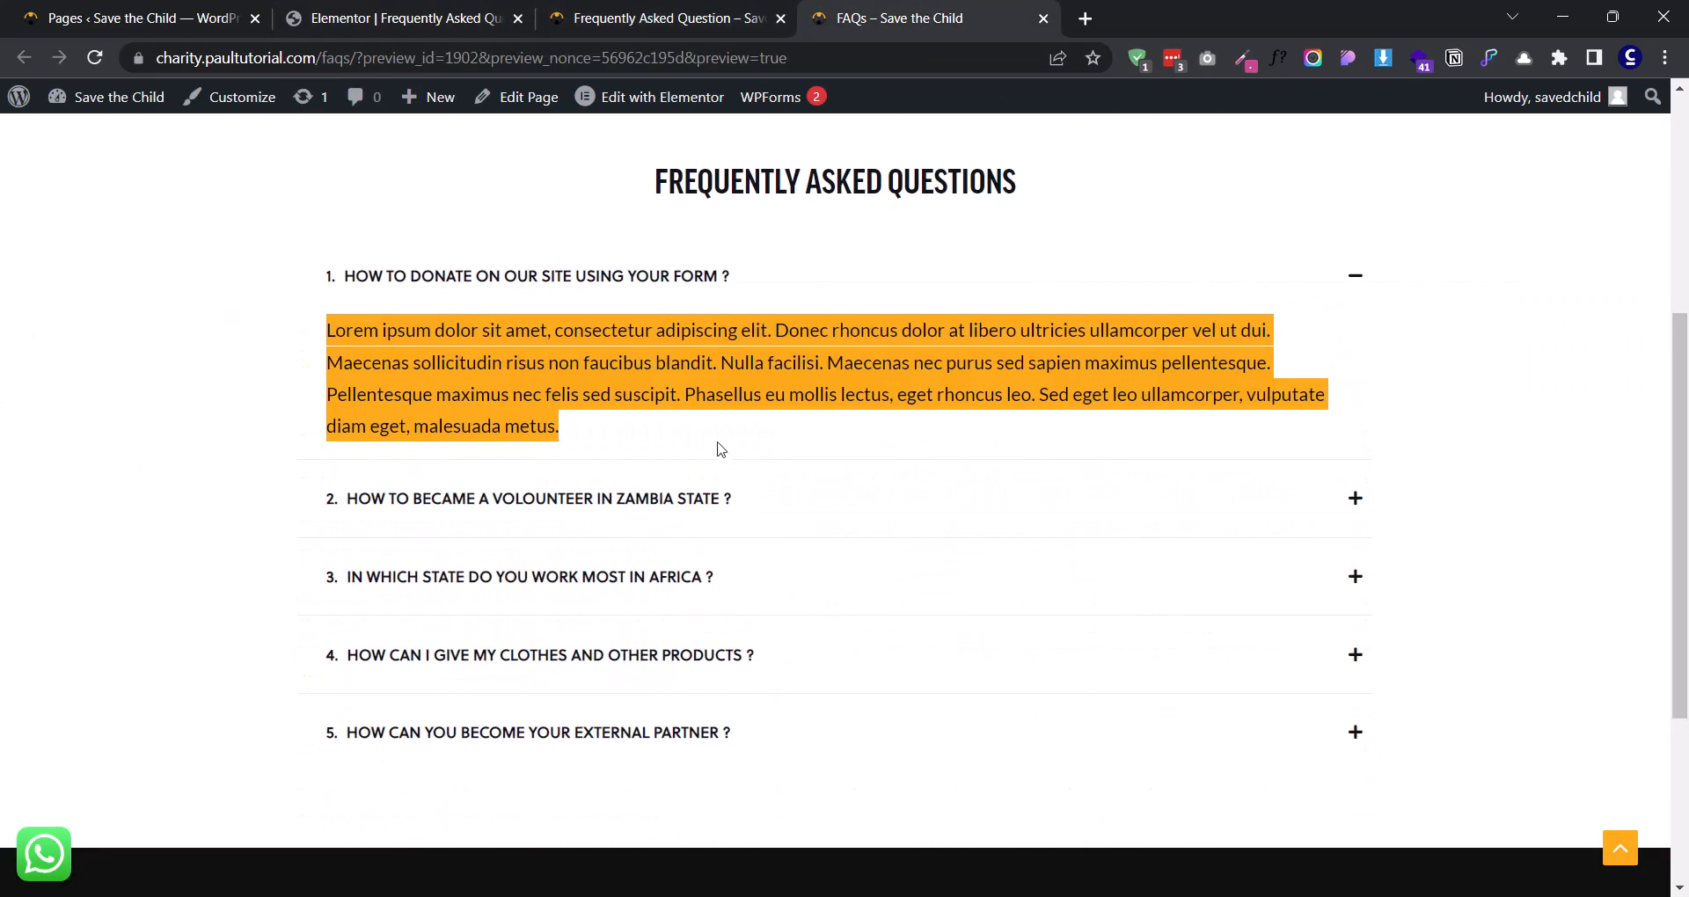
click(730, 18)
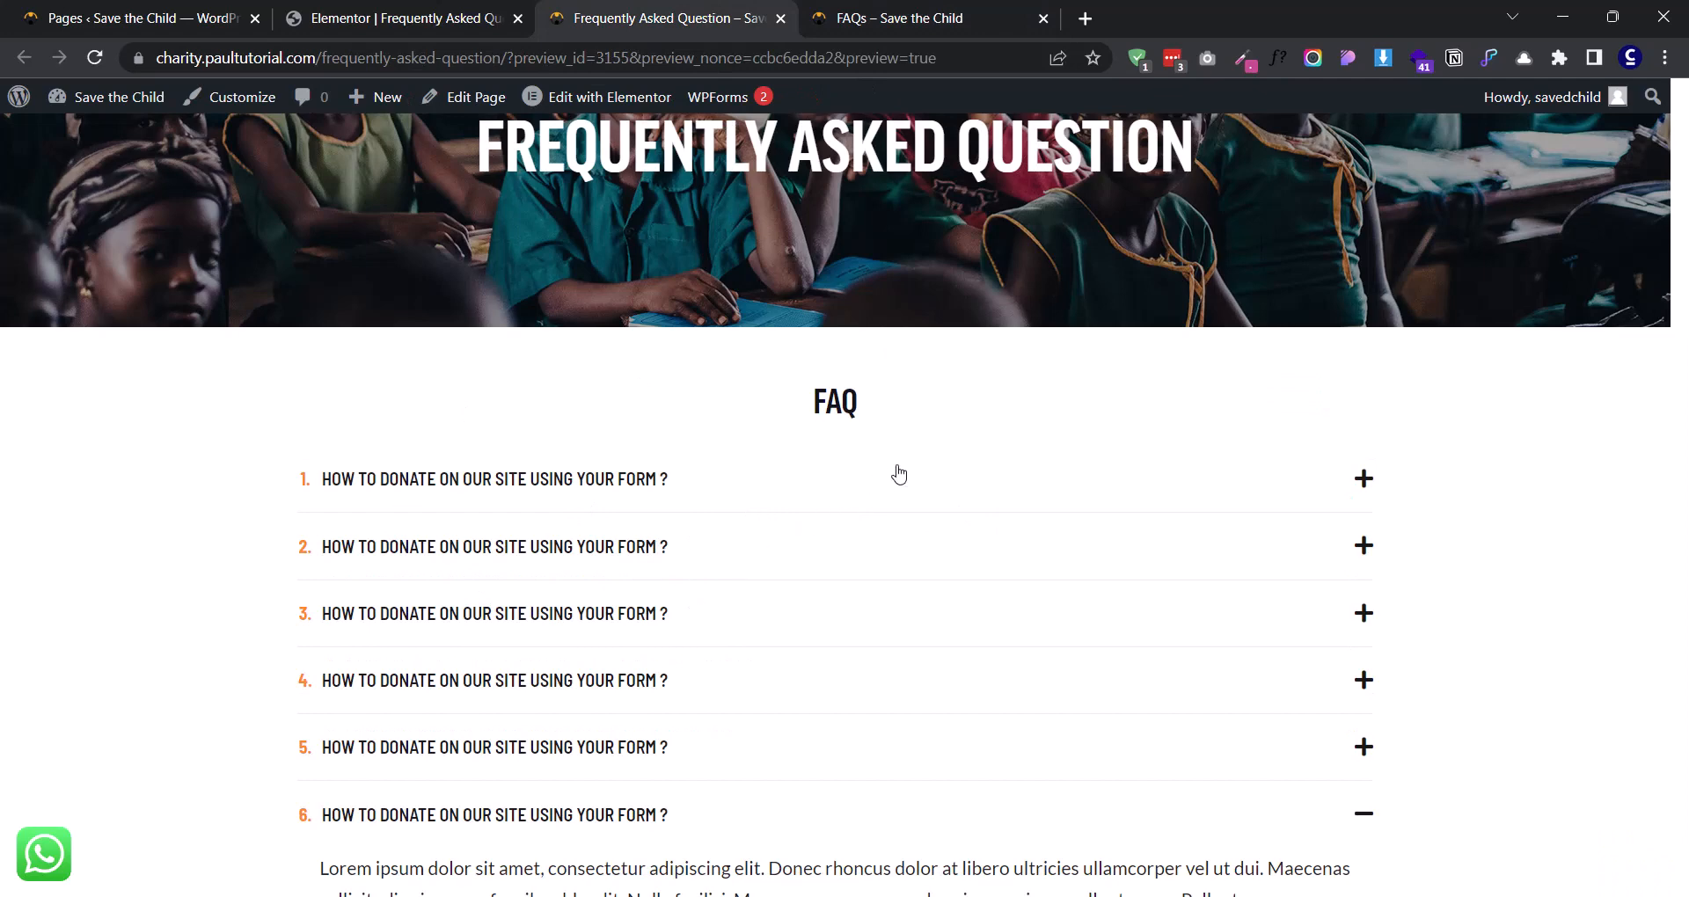
scroll(490, 630, down, 3)
click(607, 616)
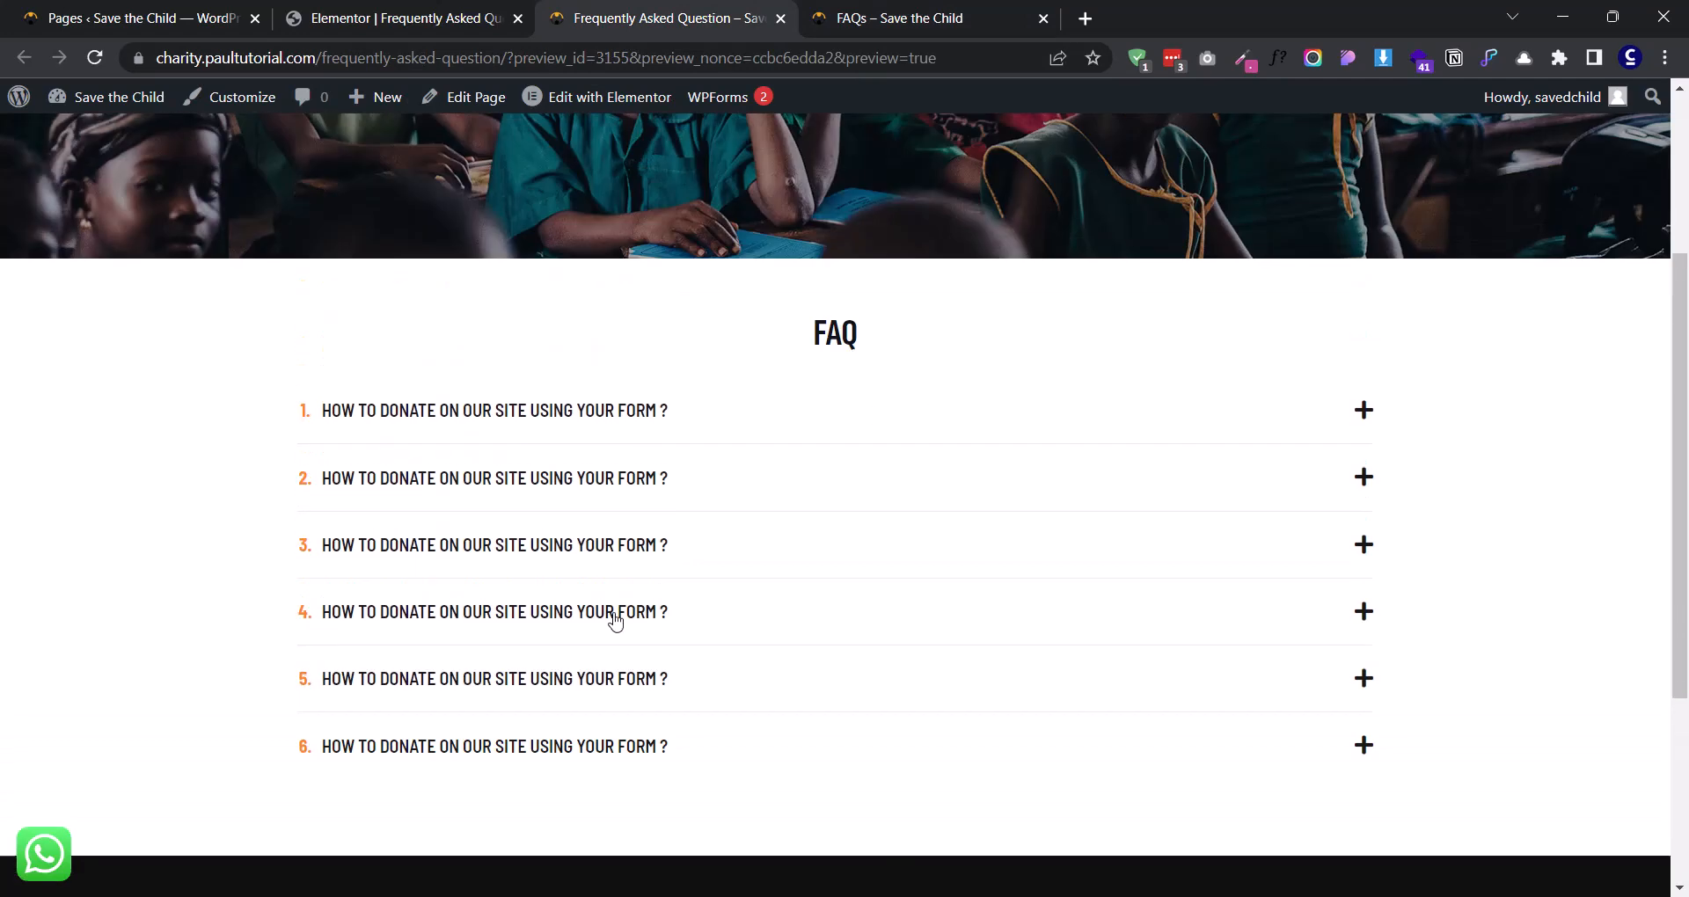
scroll(614, 621, up, 1)
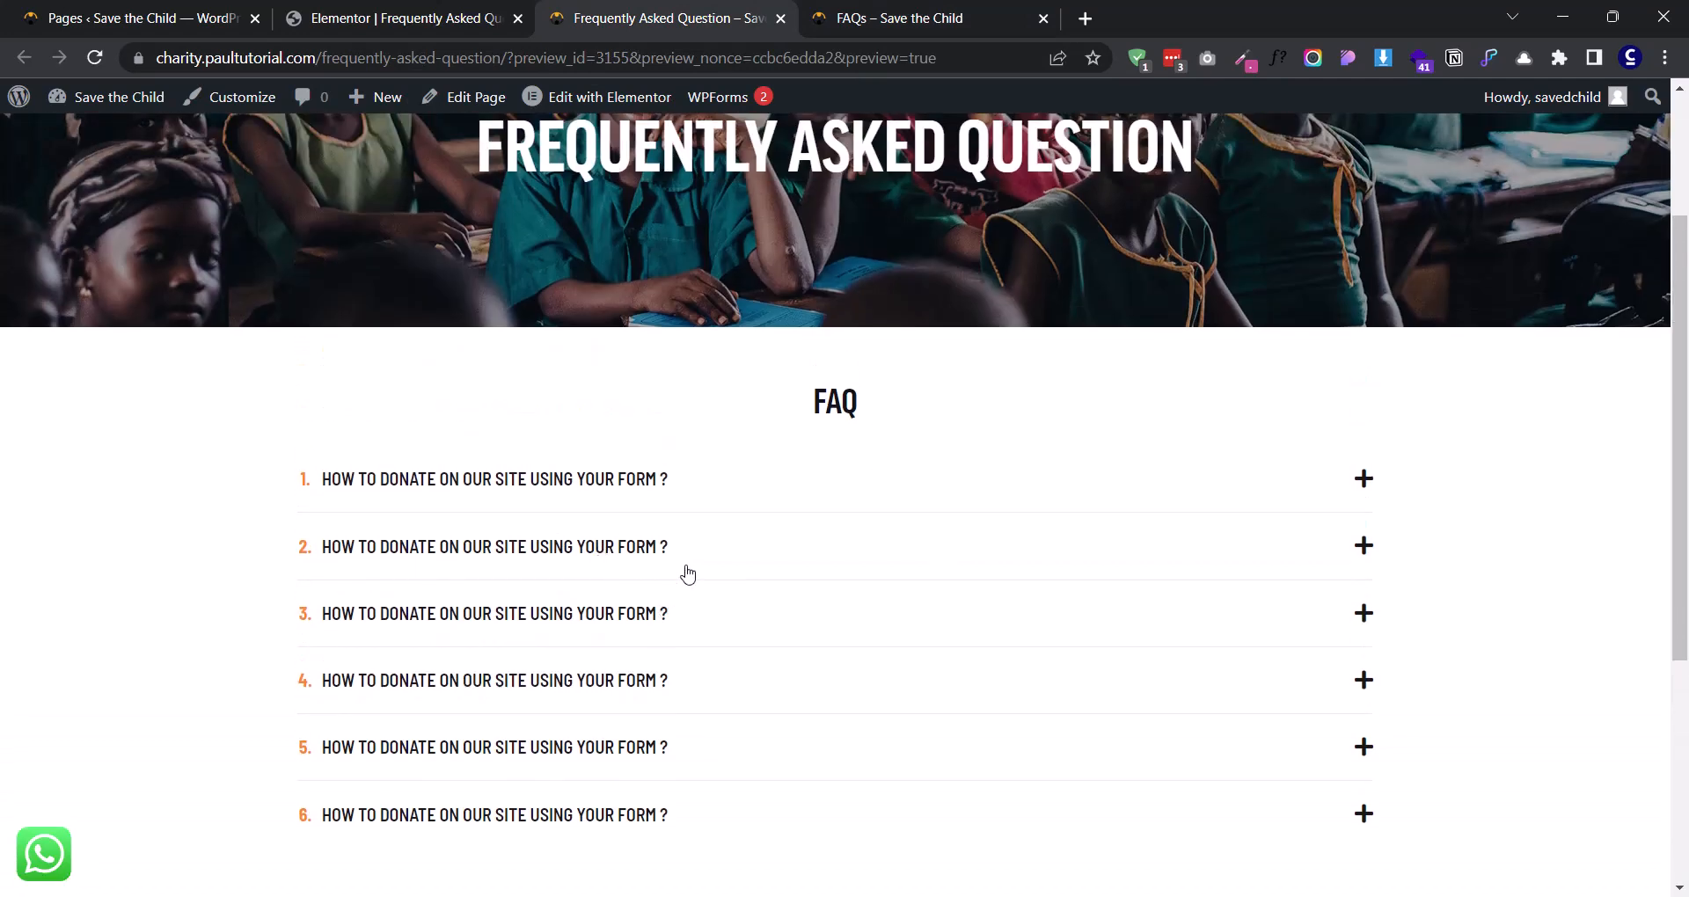